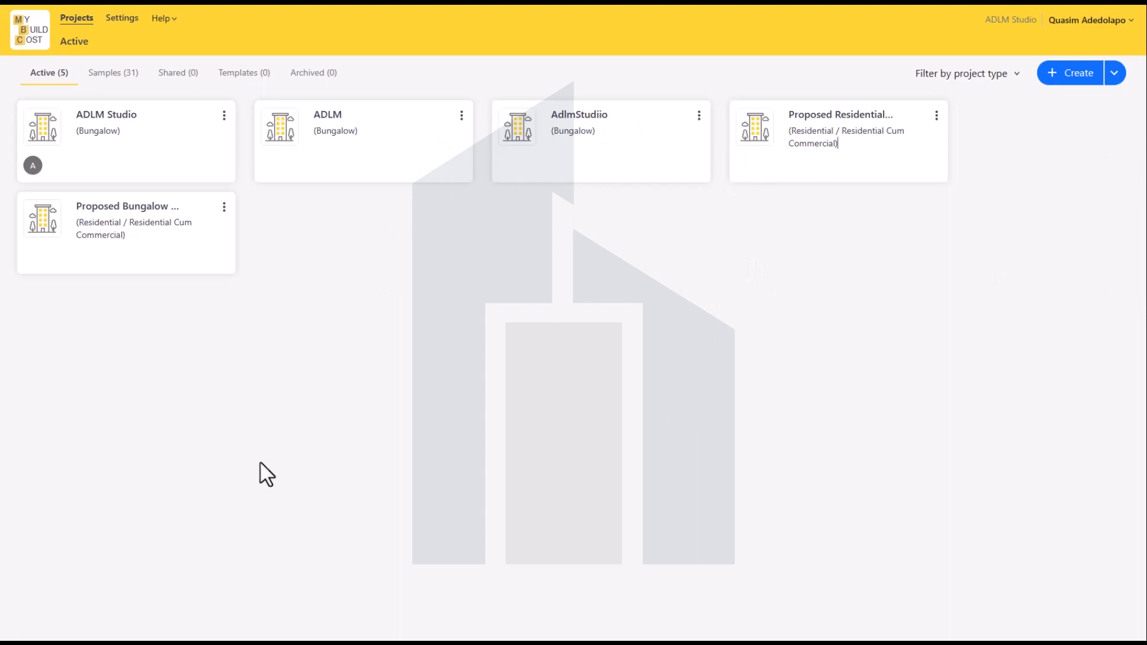
Start a new project named "Proposed Residential Building" with Lagos, Nigeria as its address
{"action": "left_click", "coordinate": [1073, 81]}
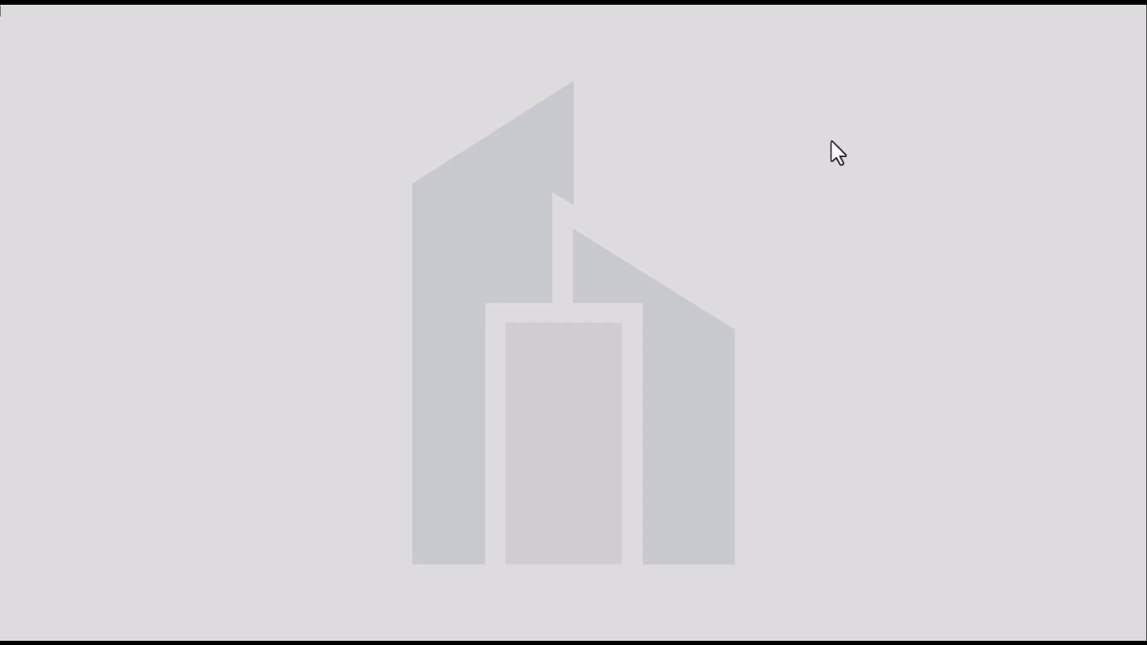
{"action": "left_click", "coordinate": [678, 162]}
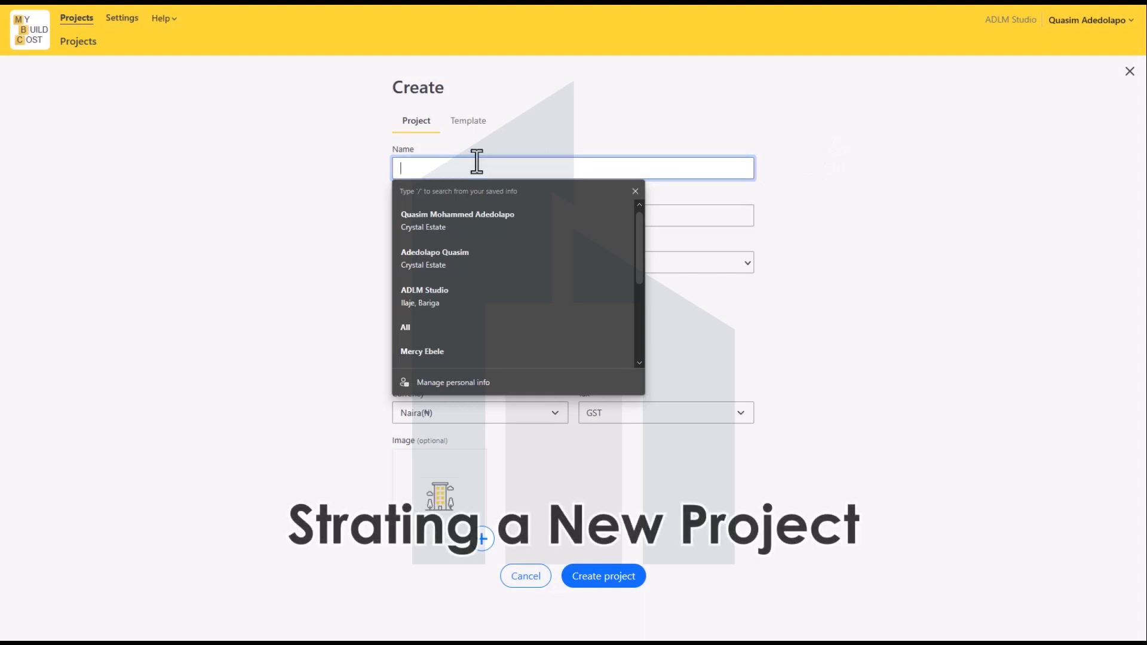
{"action": "left_click", "coordinate": [635, 190]}
{"action": "type", "text": "P"}
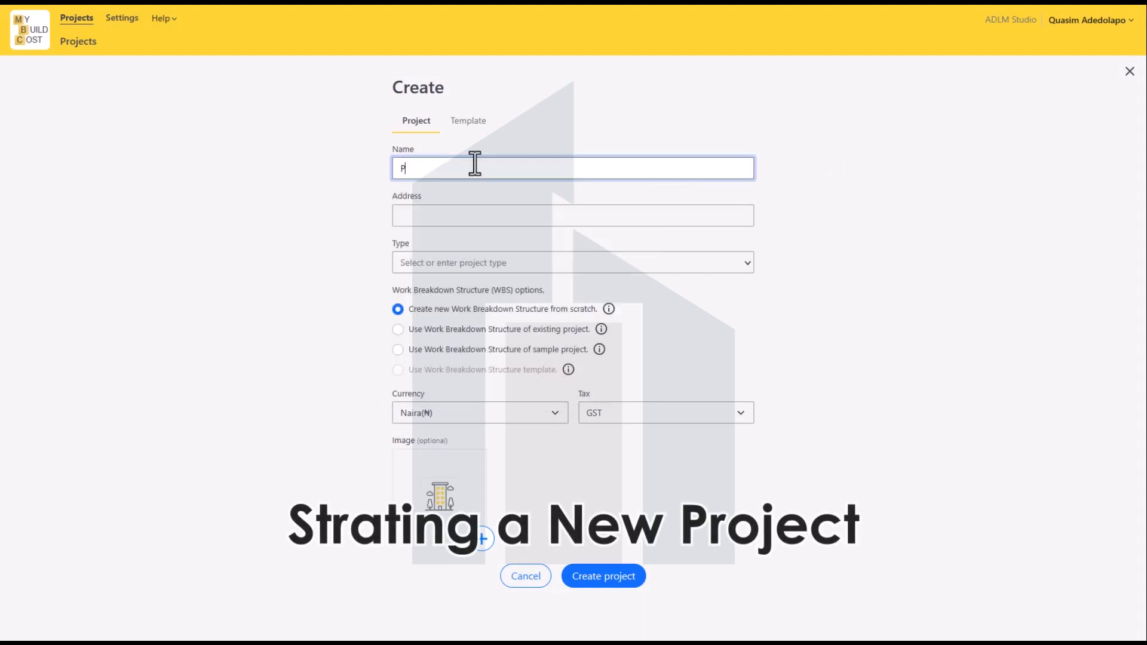
{"action": "type", "text": "roposed Residential Building"}
{"action": "left_click", "coordinate": [460, 216]}
{"action": "type", "text": "Lagos, Nigeria"}
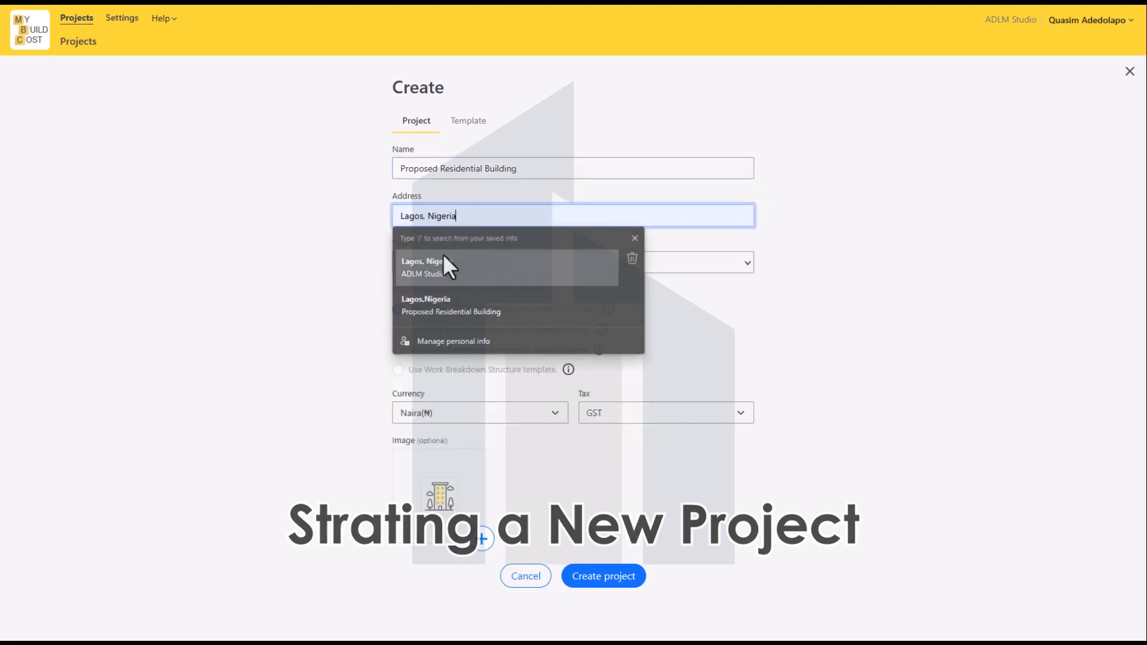
{"action": "left_click", "coordinate": [444, 256]}
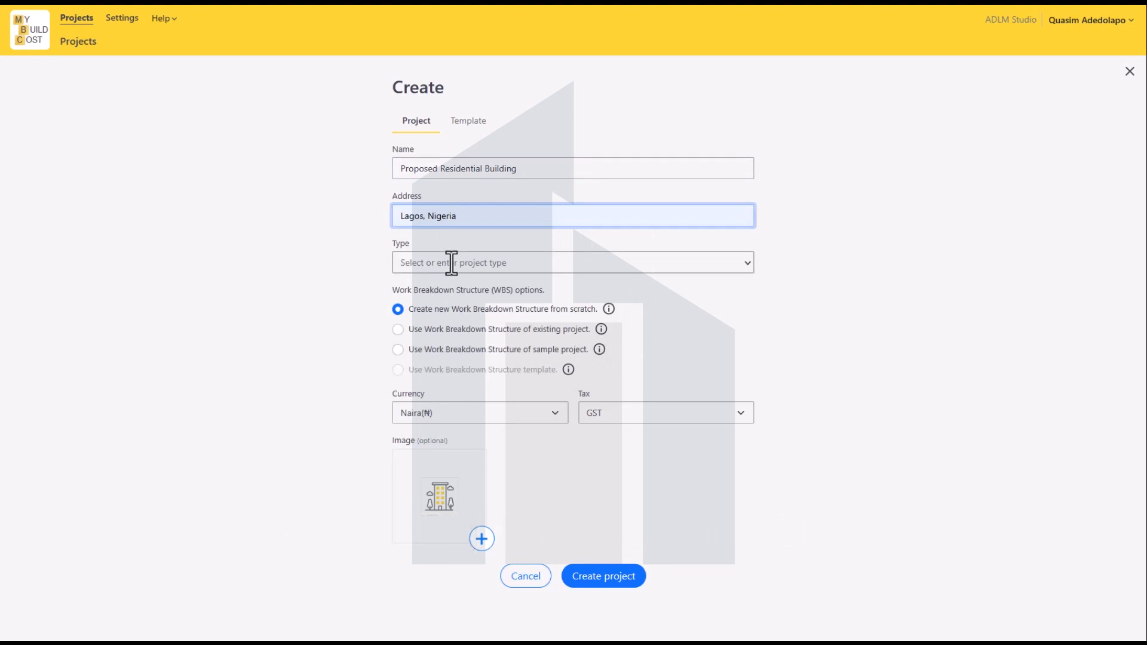
Set the project type to Bungalow and the tax to VAT, keep Naira as currency, and submit the project
{"action": "left_click", "coordinate": [451, 263]}
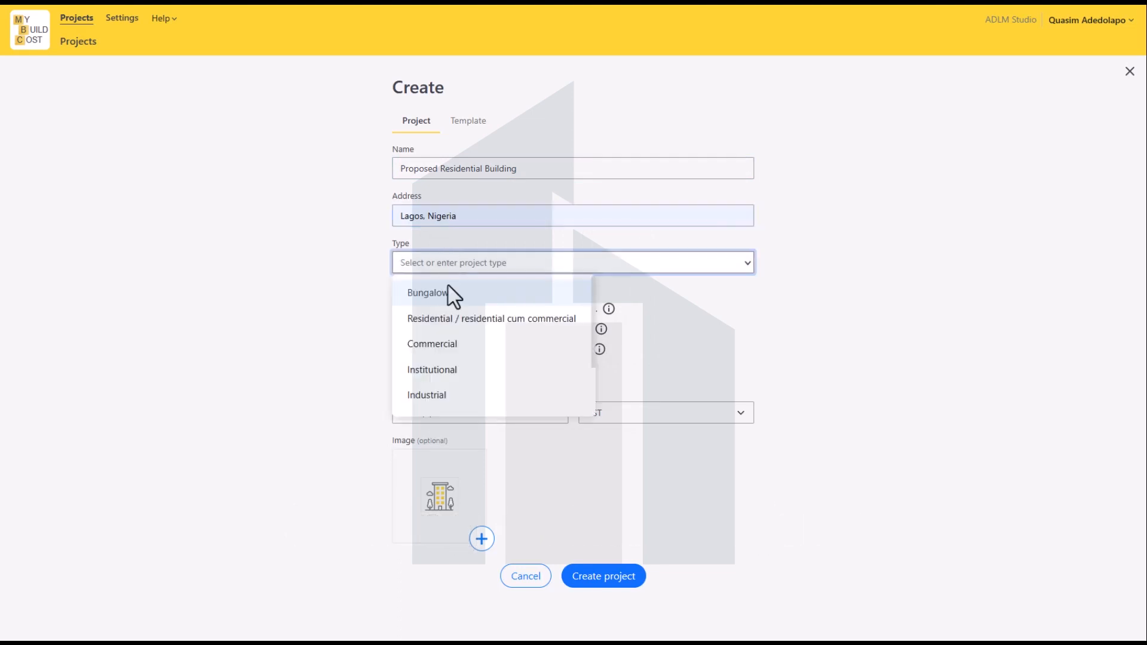
{"action": "left_click", "coordinate": [484, 294]}
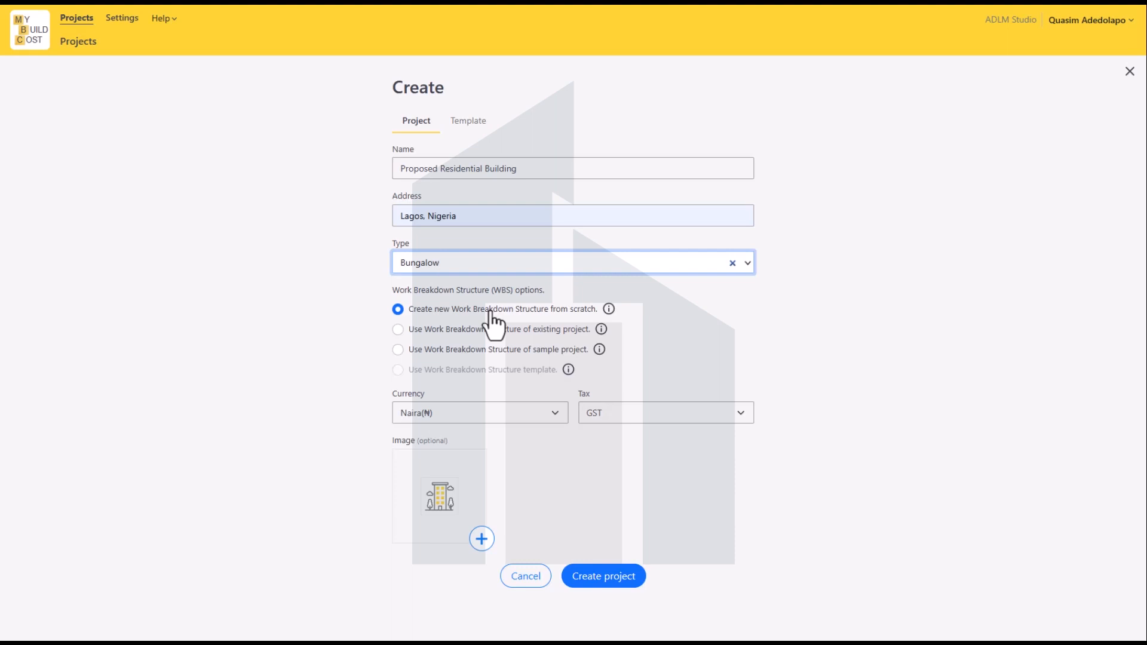
{"action": "left_click", "coordinate": [467, 416]}
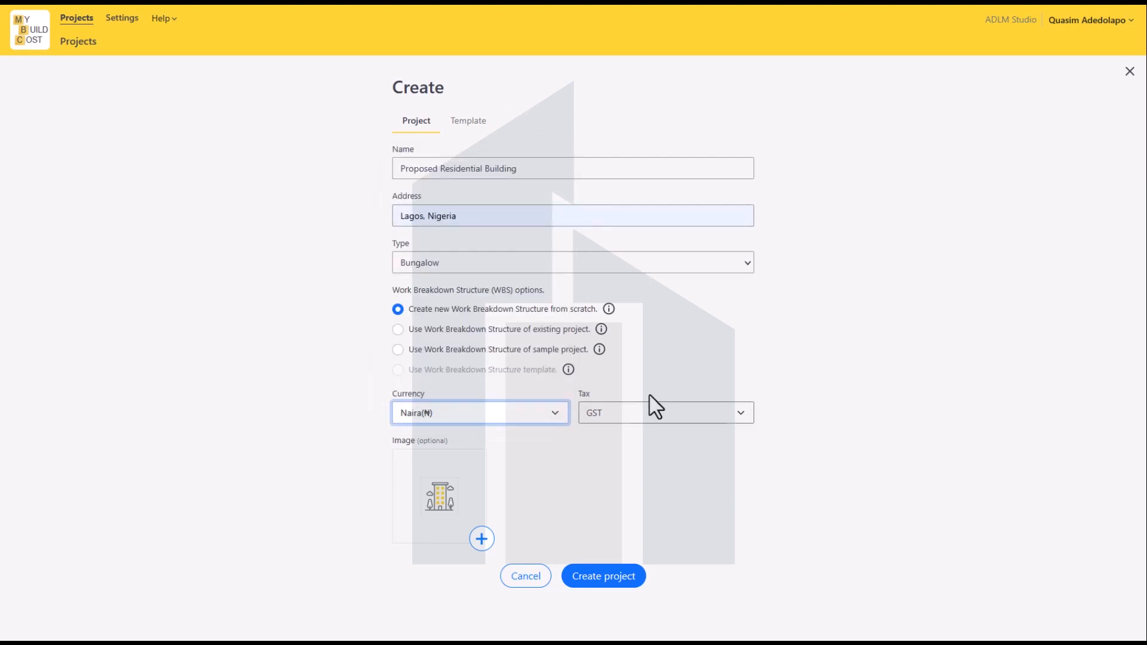
{"action": "left_click", "coordinate": [654, 412]}
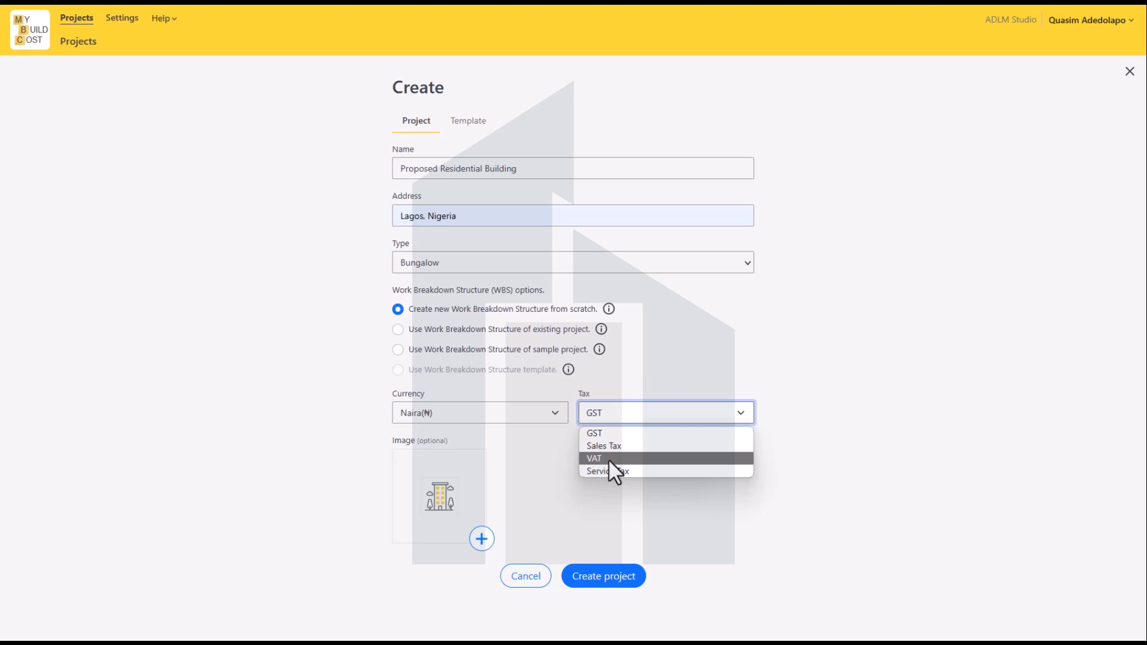
{"action": "left_click", "coordinate": [610, 459]}
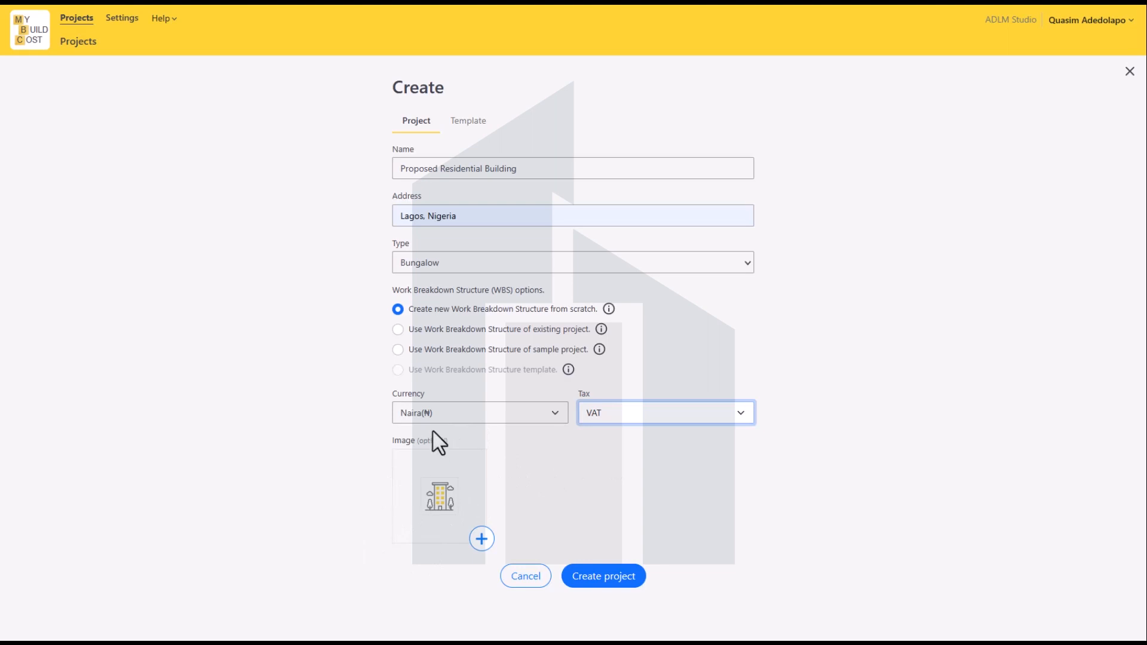
{"action": "left_click", "coordinate": [637, 585]}
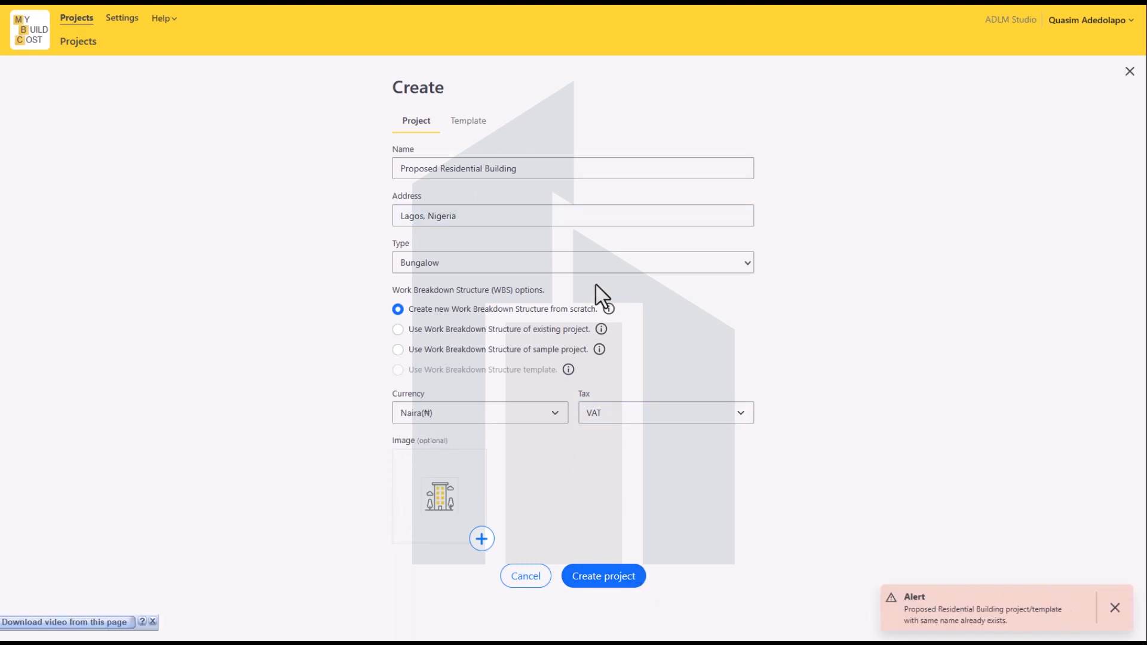
Change the project name to "Proposed Residential Building Adlm", create the project and dismiss the introductory tip
{"action": "left_click", "coordinate": [535, 167]}
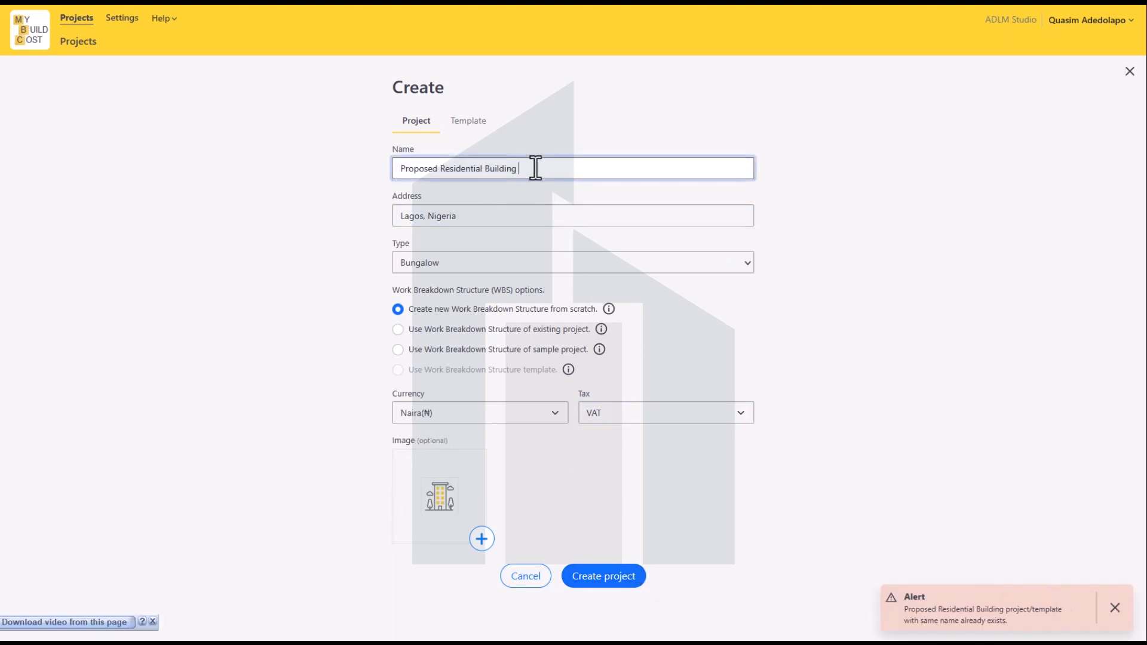
{"action": "type", "text": "Adlm"}
{"action": "left_click", "coordinate": [590, 582]}
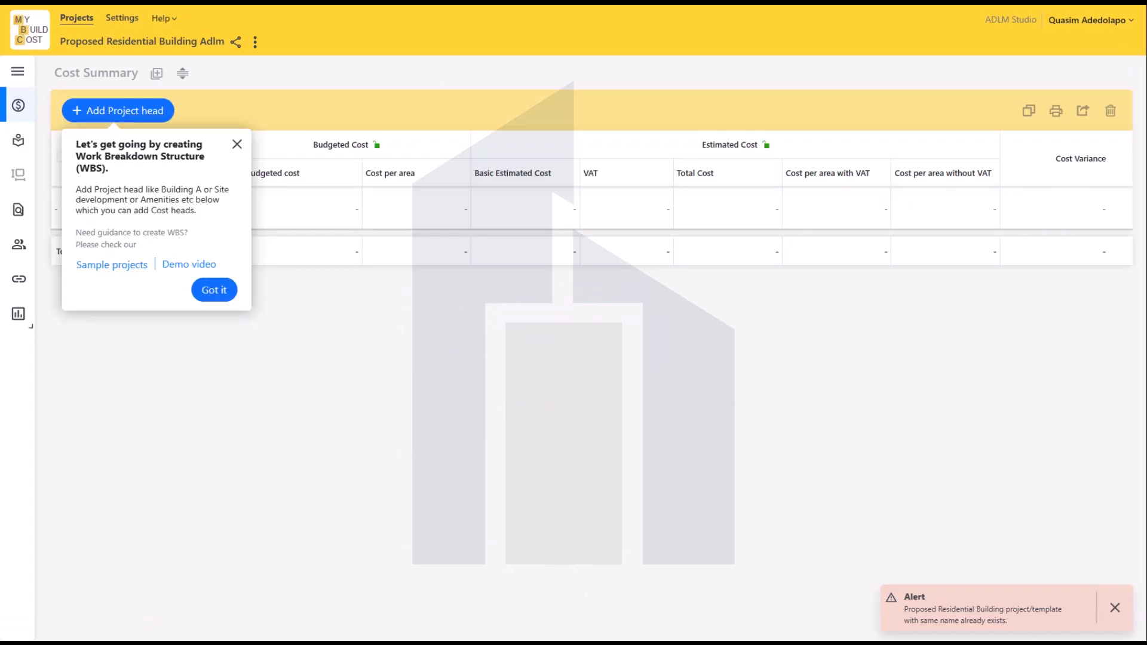
{"action": "mouse_move", "coordinate": [272, 643]}
{"action": "left_click", "coordinate": [237, 145]}
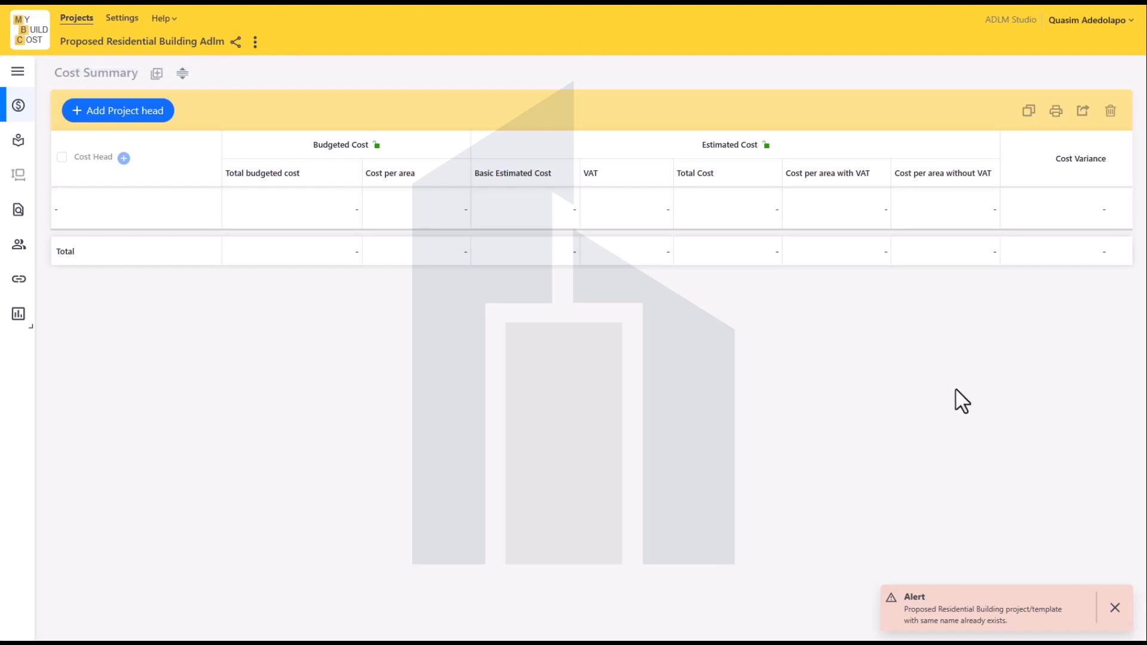
Add a project head named "Substructure" with its area unit set to Sqmt, and dismiss the alert and tip
{"action": "left_click", "coordinate": [128, 116]}
{"action": "left_click", "coordinate": [448, 251]}
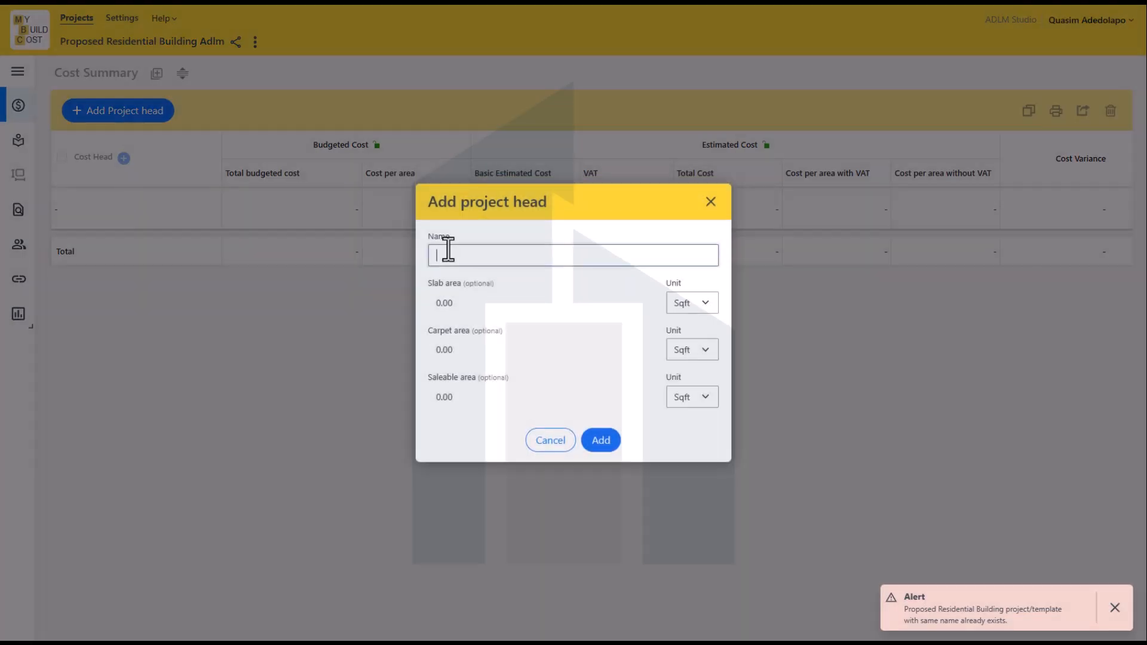
{"action": "type", "text": "Substructure"}
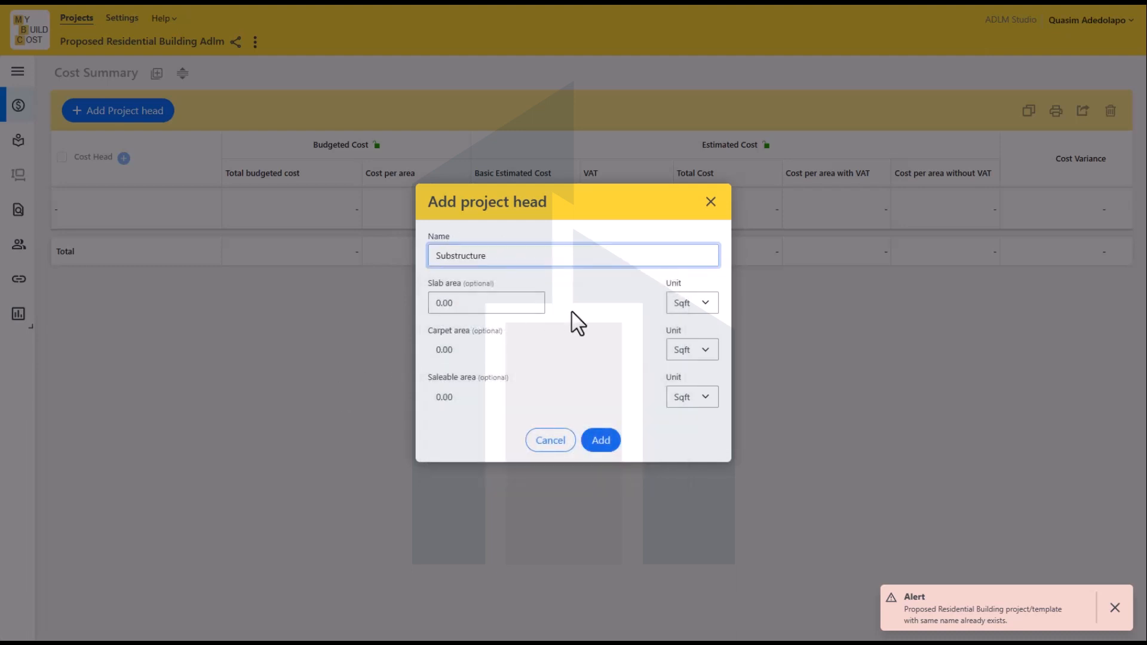
{"action": "left_click", "coordinate": [693, 305]}
{"action": "left_click", "coordinate": [690, 336]}
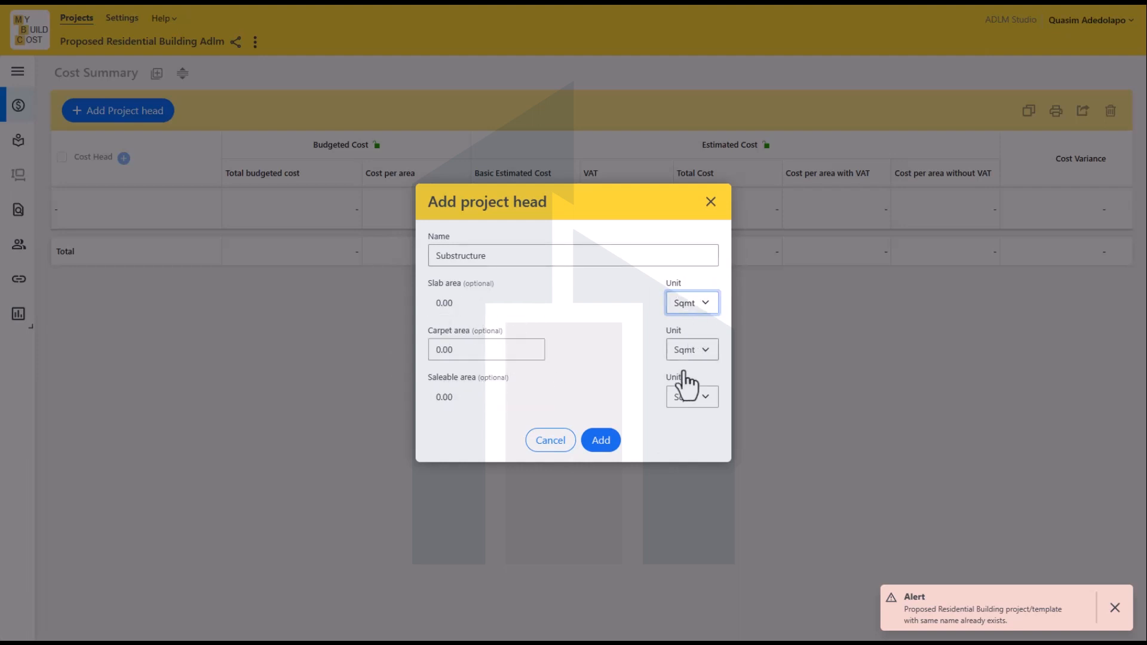
{"action": "left_click", "coordinate": [618, 441]}
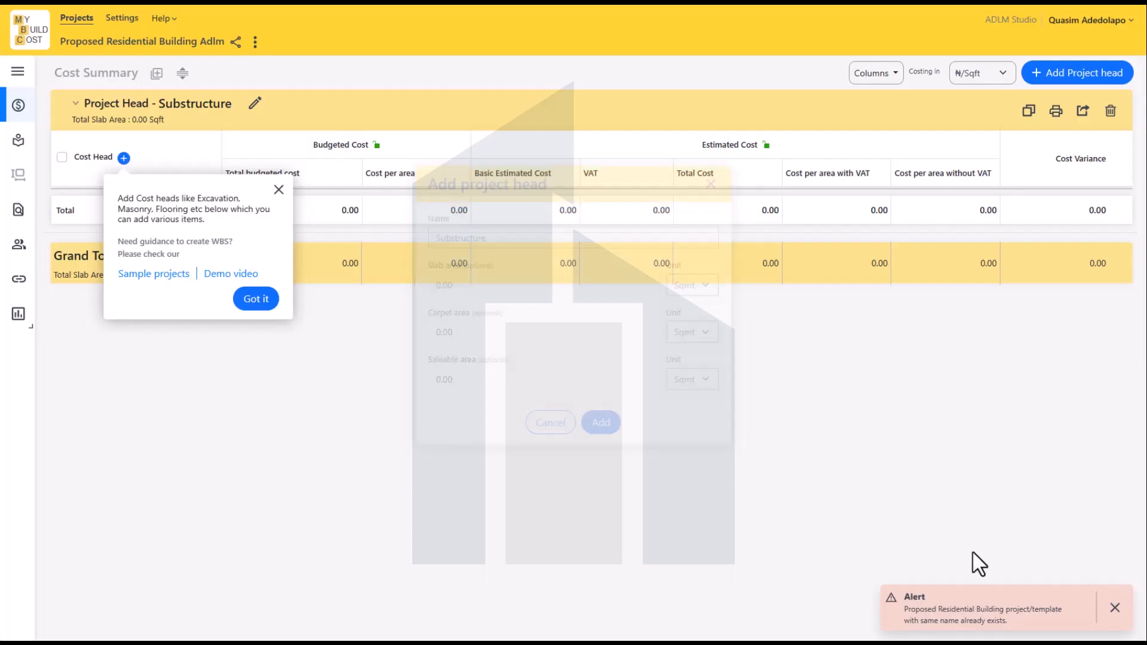
{"action": "left_click", "coordinate": [1114, 608]}
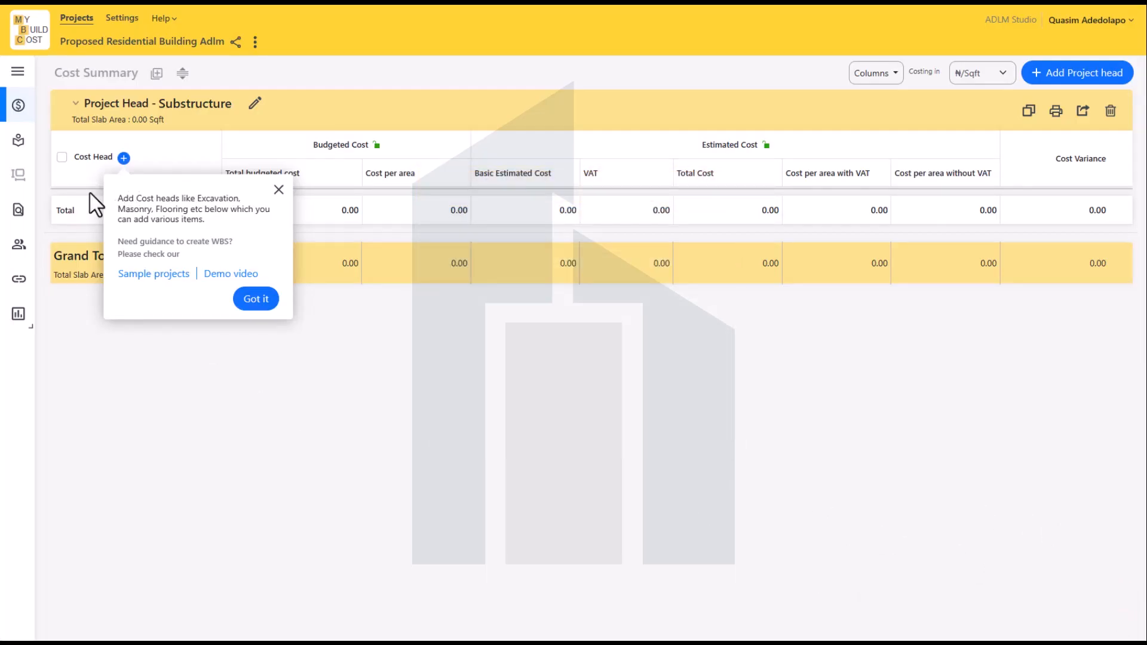
{"action": "left_click", "coordinate": [279, 190]}
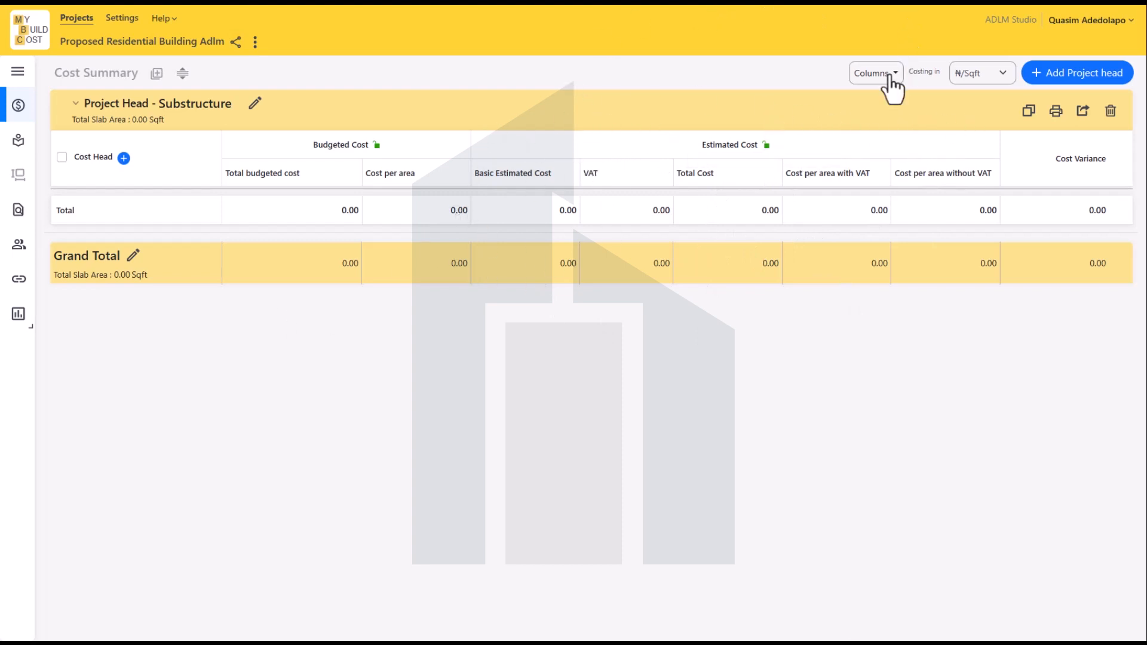
Hide the Total Budgeted cost, budgeted Cost per area, VAT, Cost per area without VAT and Cost Variance columns in the cost summary
{"action": "left_click", "coordinate": [868, 77]}
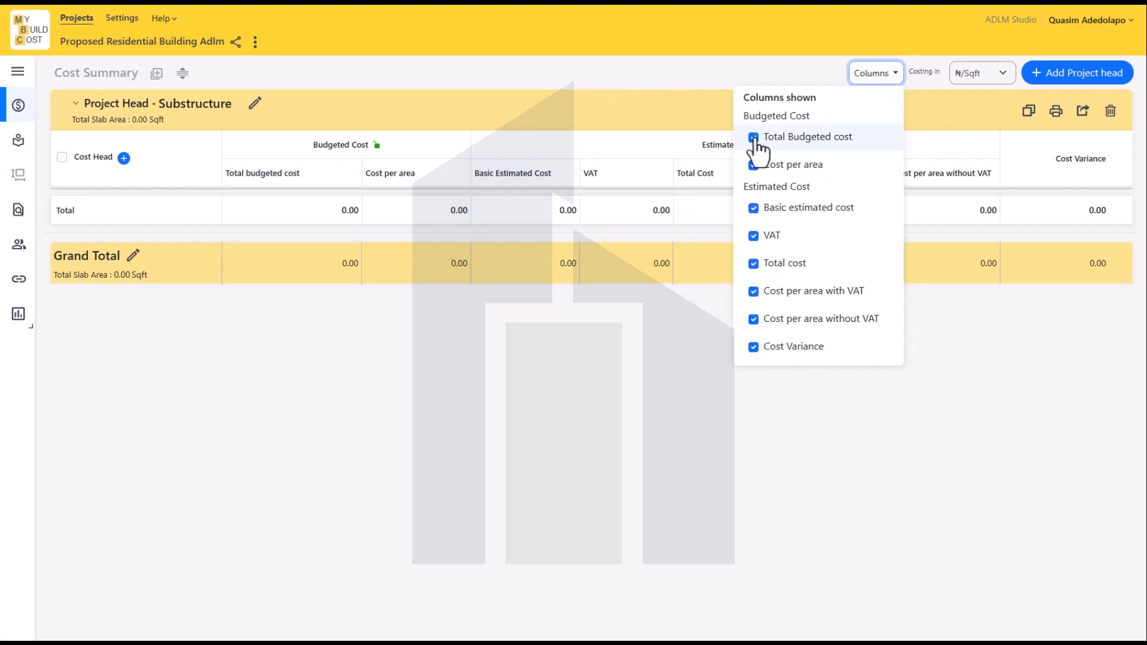
{"action": "left_click", "coordinate": [753, 139]}
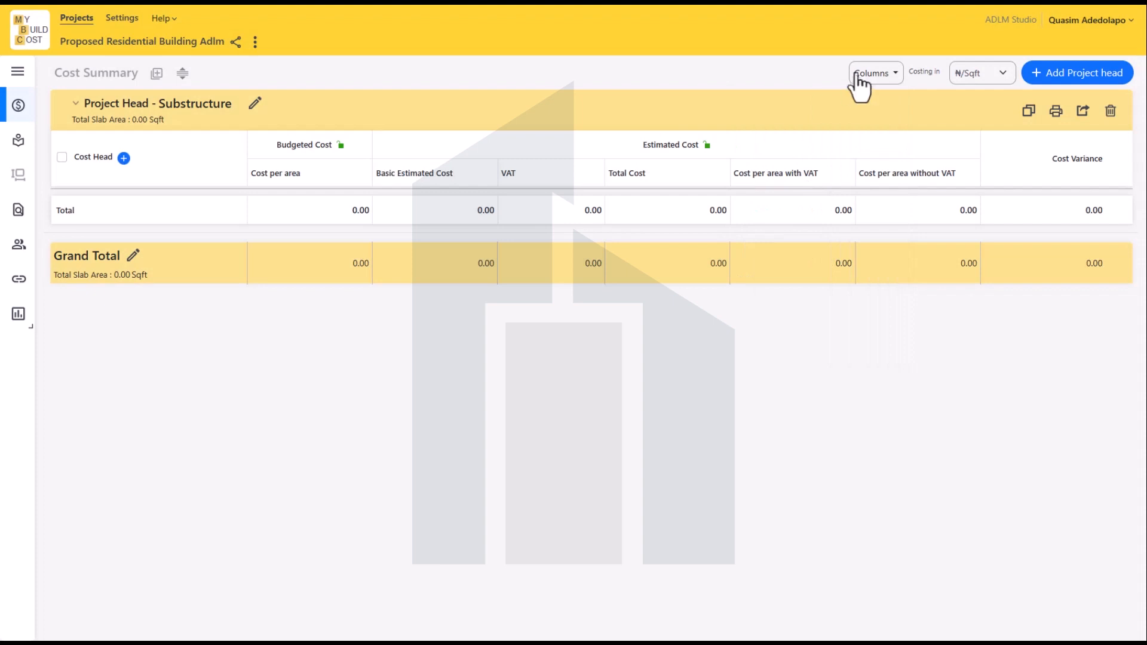
{"action": "left_click", "coordinate": [866, 80]}
{"action": "left_click", "coordinate": [754, 165]}
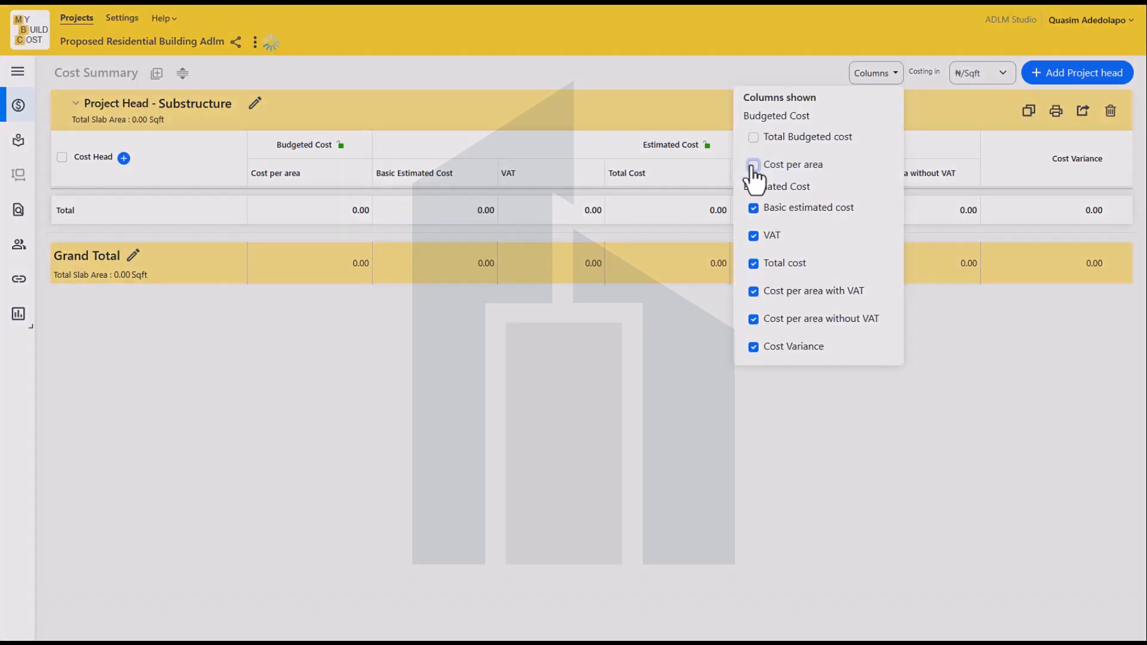
{"action": "left_click", "coordinate": [753, 236]}
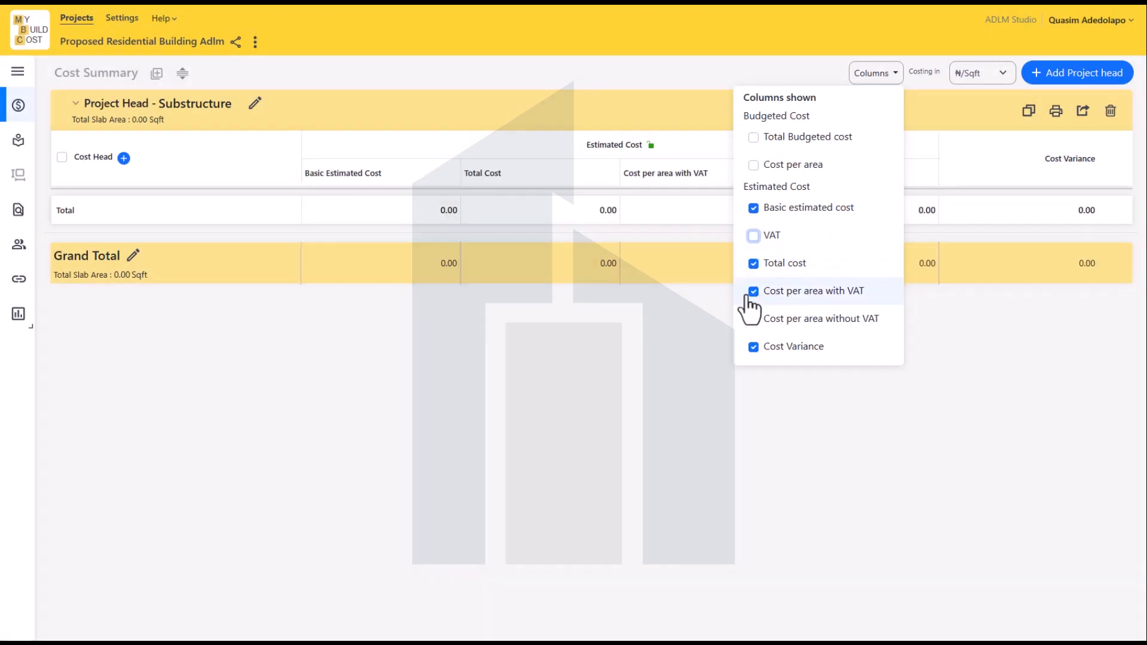
{"action": "left_click", "coordinate": [766, 318]}
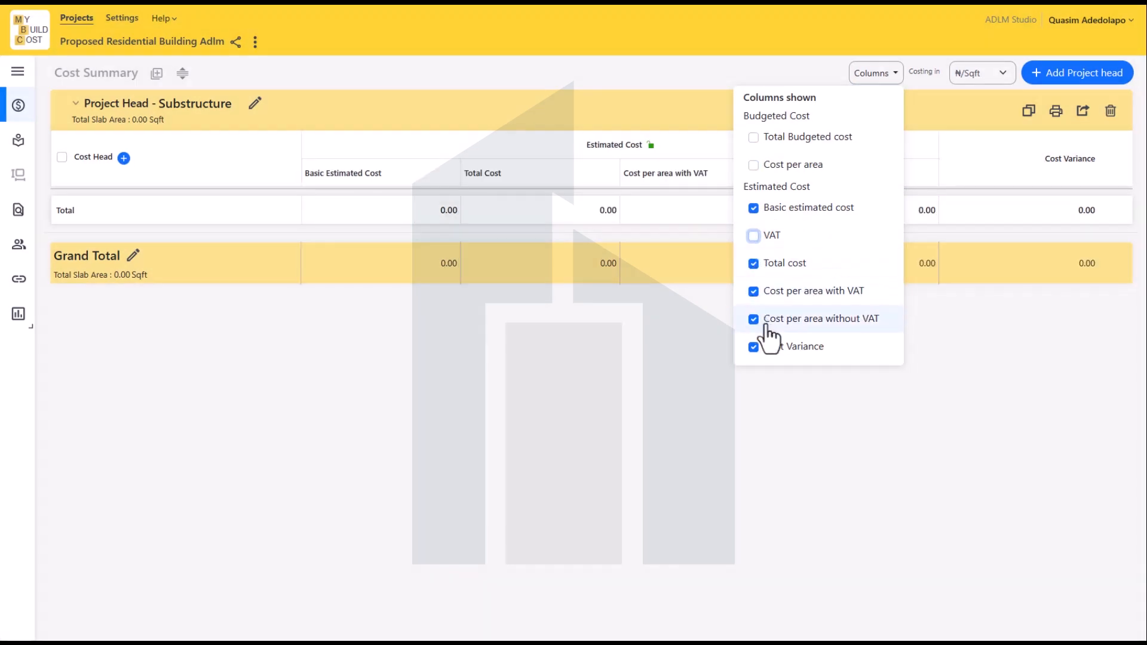
{"action": "left_click", "coordinate": [752, 320]}
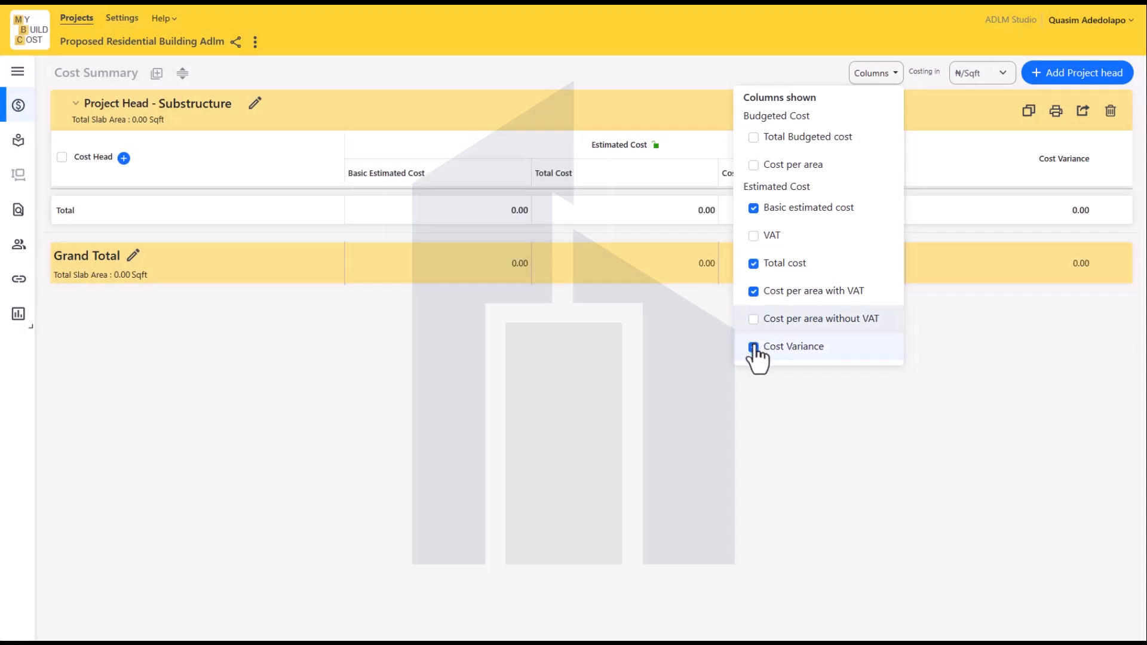
{"action": "left_click", "coordinate": [751, 347]}
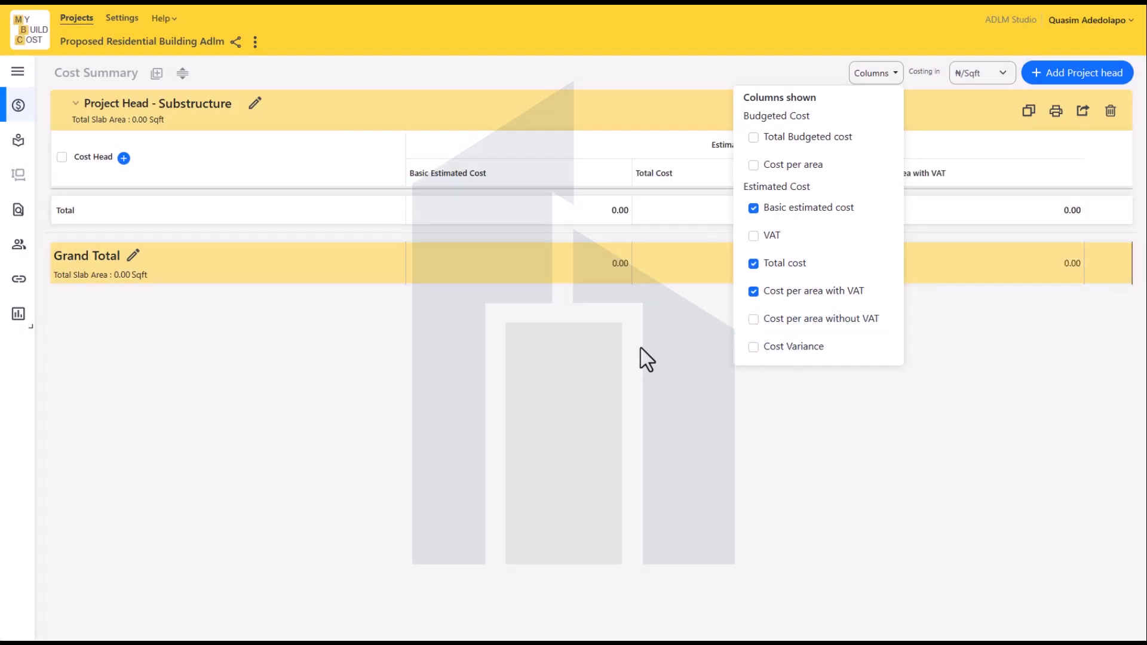
{"action": "left_click", "coordinate": [639, 358]}
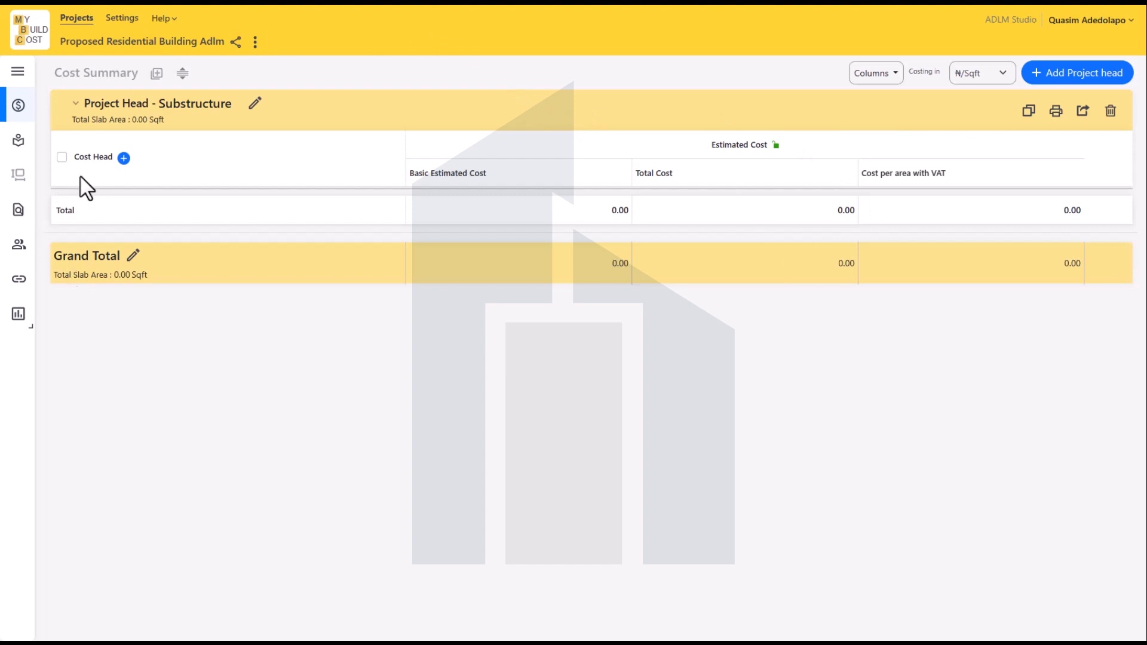
Add a "Strip Foundation" cost head under Substructure and open its detailed estimate, dismissing the tip
{"action": "left_click", "coordinate": [124, 158]}
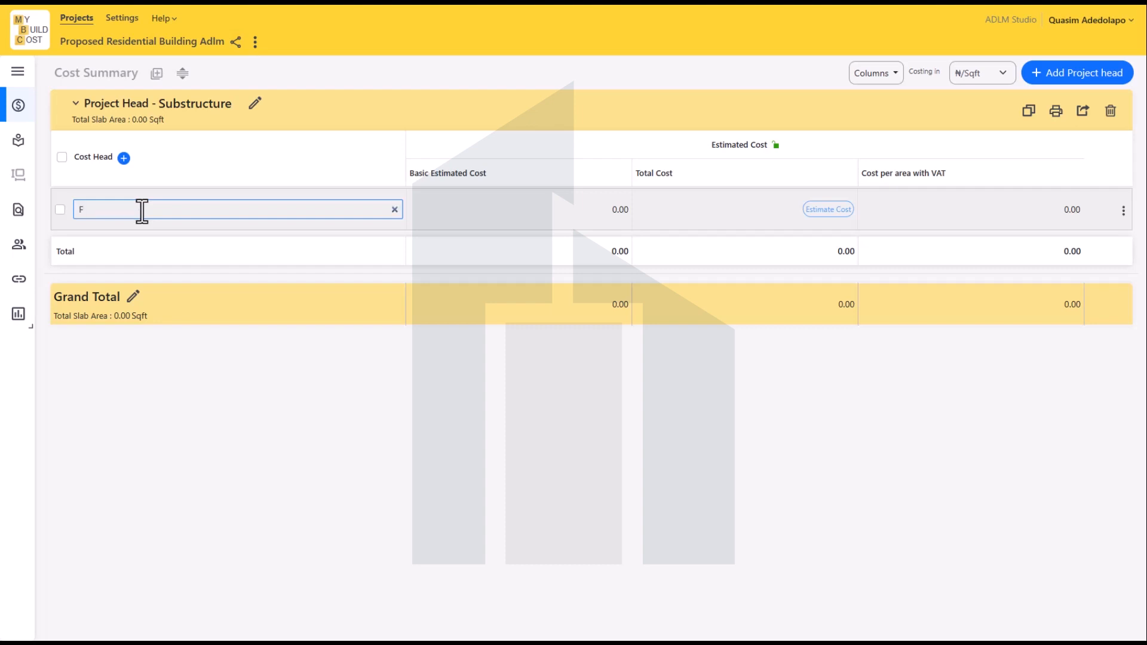
{"action": "type", "text": "ip Foundation"}
{"action": "key", "text": "Return"}
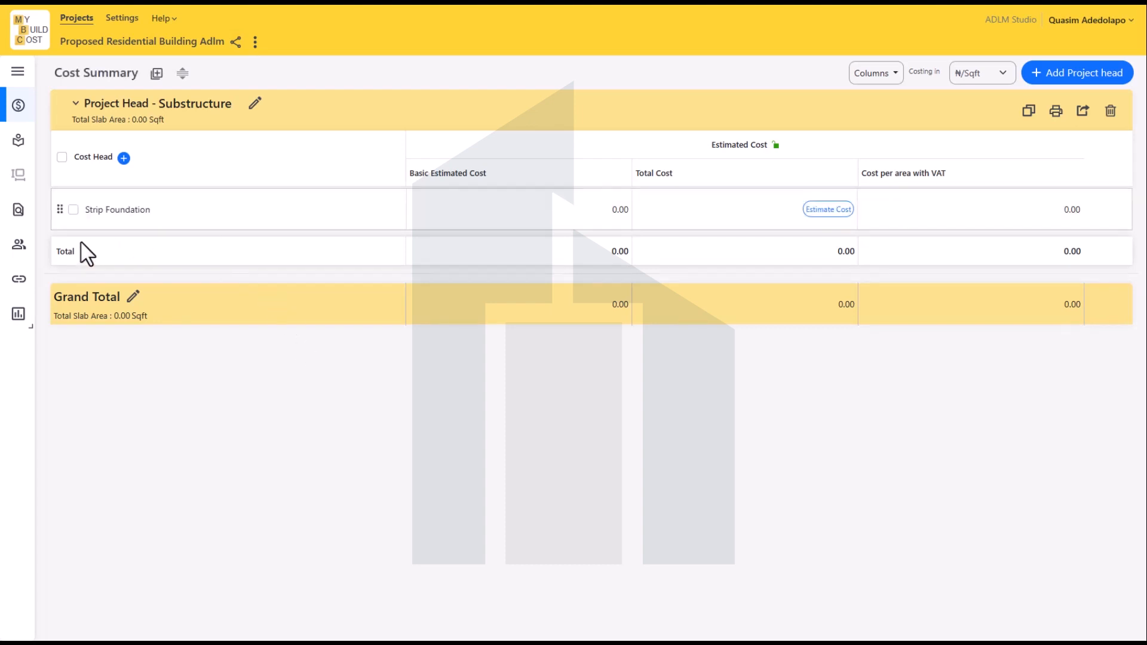
{"action": "left_click", "coordinate": [281, 225]}
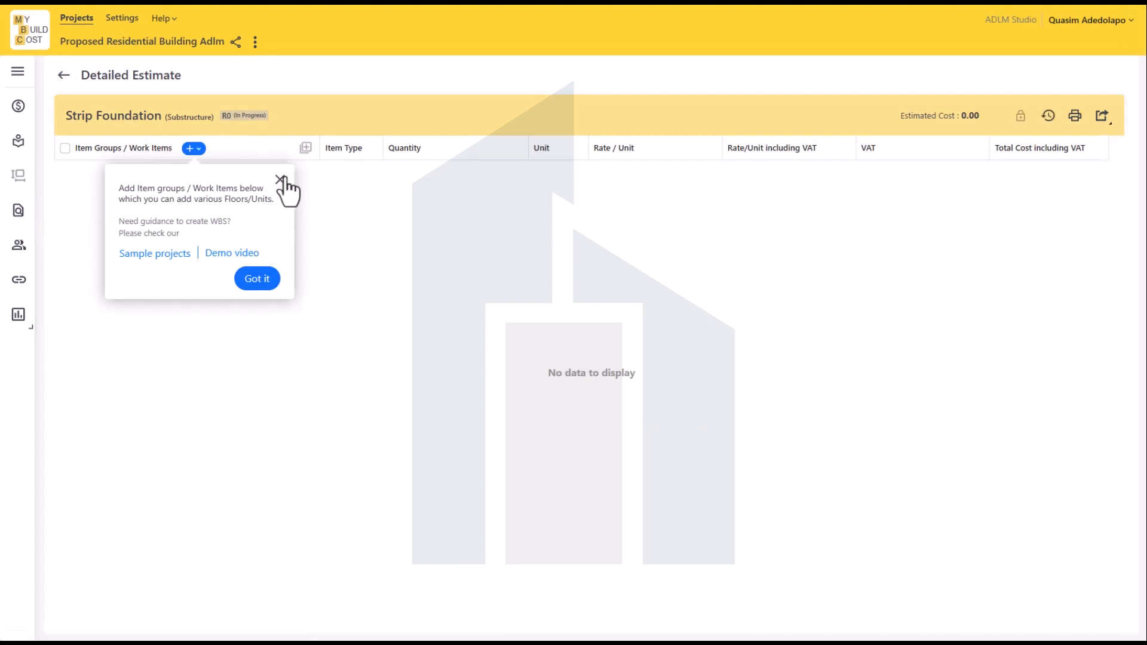
{"action": "left_click", "coordinate": [281, 180]}
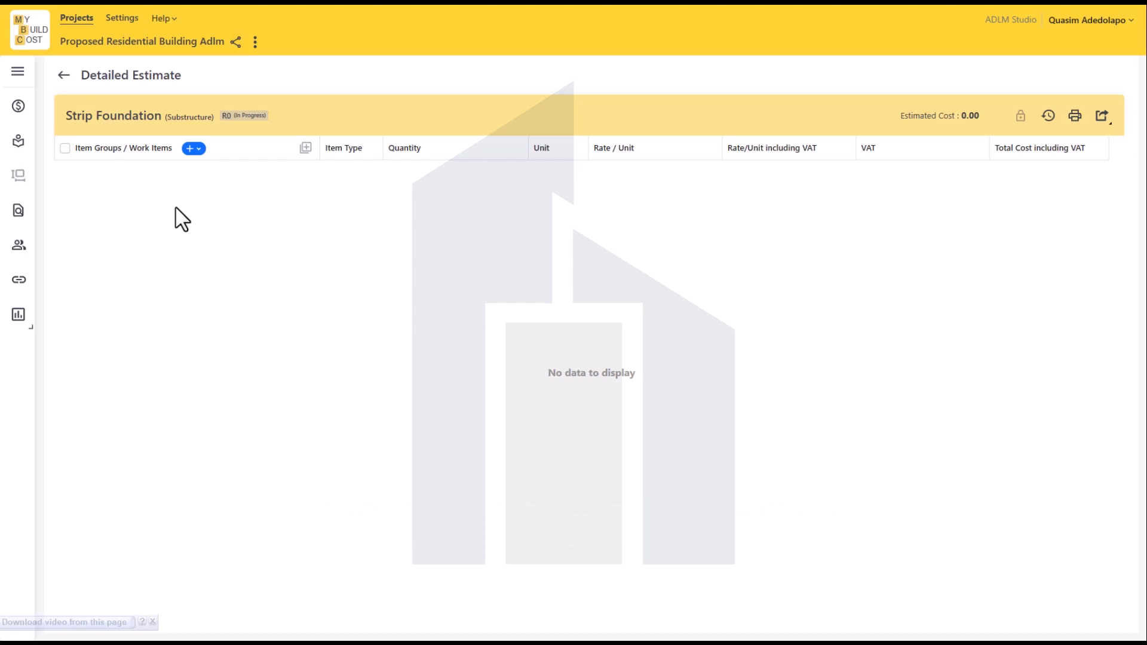
Add the Site Clearance work item from the ADLM Library to the Strip Foundation estimate
{"action": "left_click", "coordinate": [191, 149]}
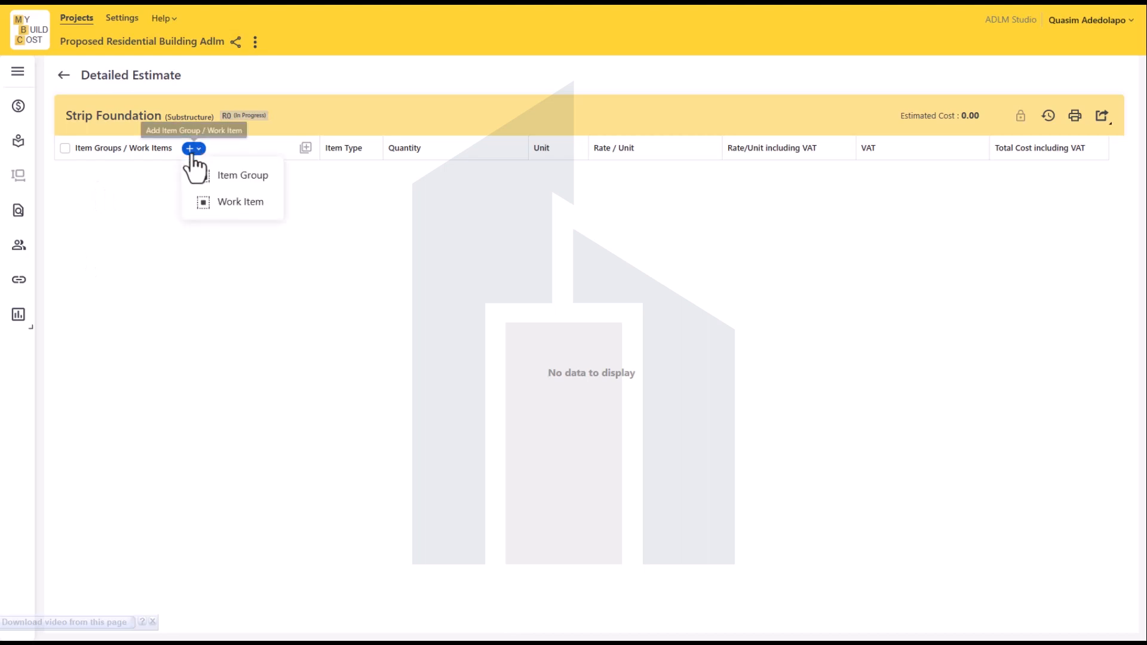
{"action": "left_click", "coordinate": [239, 202]}
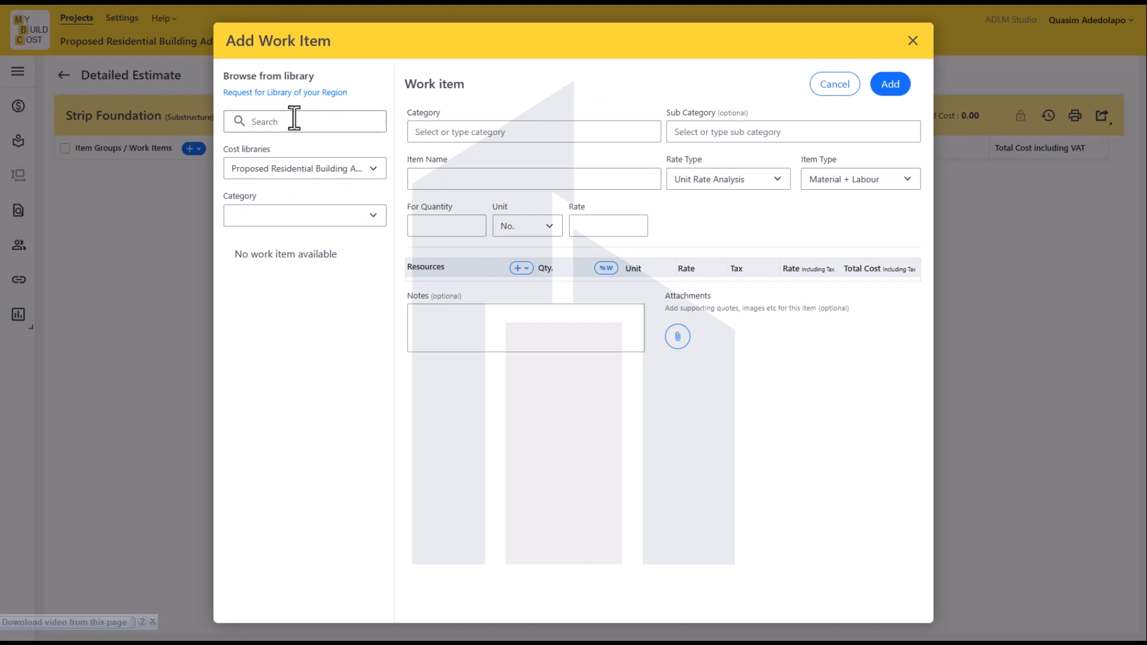
{"action": "left_click", "coordinate": [328, 171]}
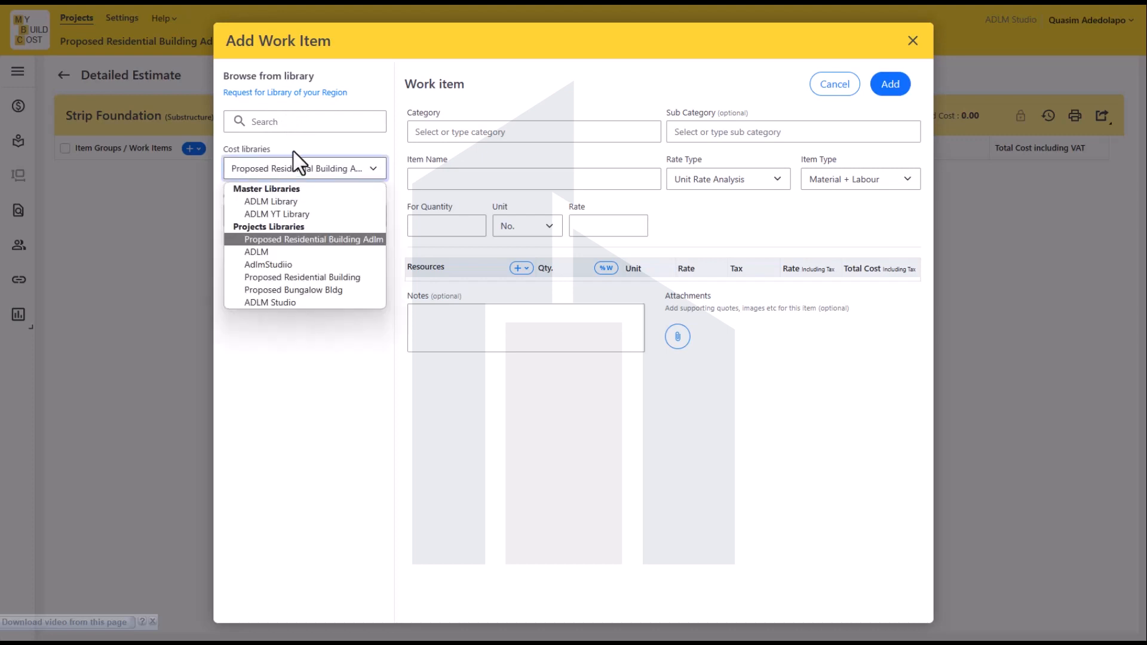
{"action": "left_click", "coordinate": [279, 204]}
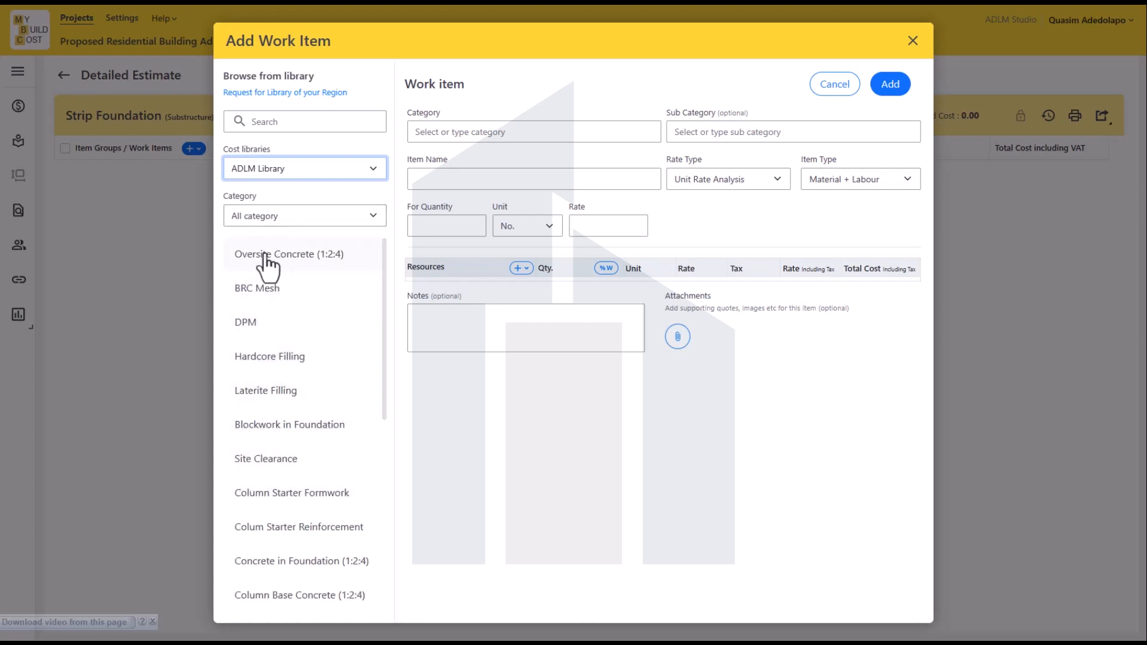
{"action": "scroll", "coordinate": [237, 307], "scroll_direction": "down", "scroll_amount": 6}
{"action": "scroll", "coordinate": [238, 307], "scroll_direction": "down", "scroll_amount": 1}
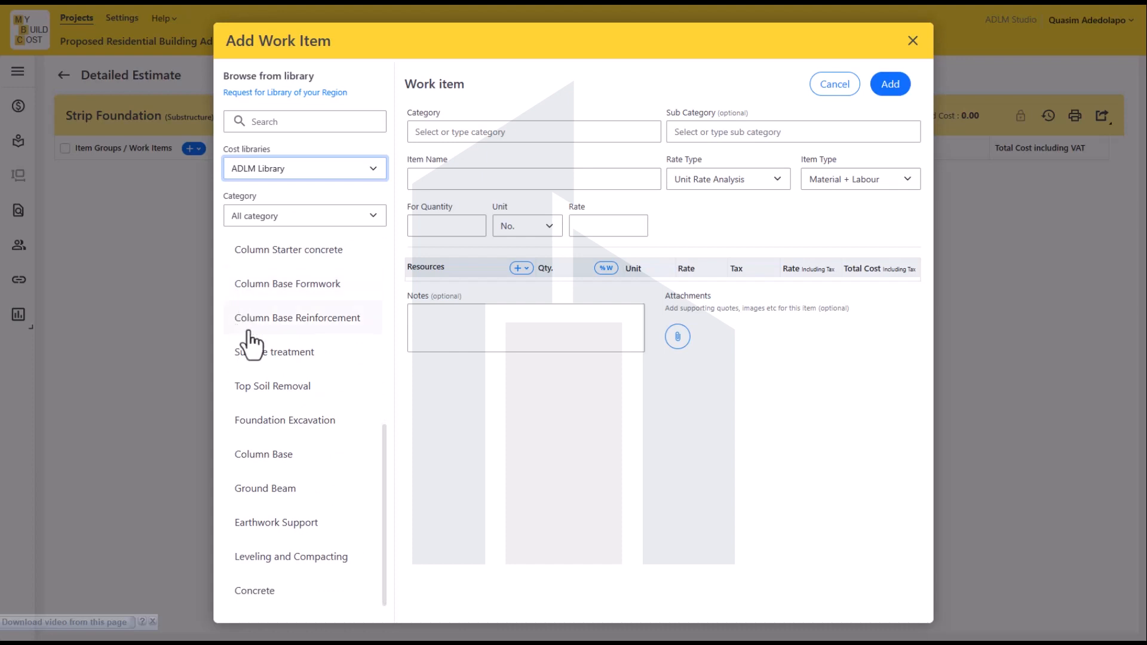
{"action": "scroll", "coordinate": [290, 476], "scroll_direction": "up", "scroll_amount": 7}
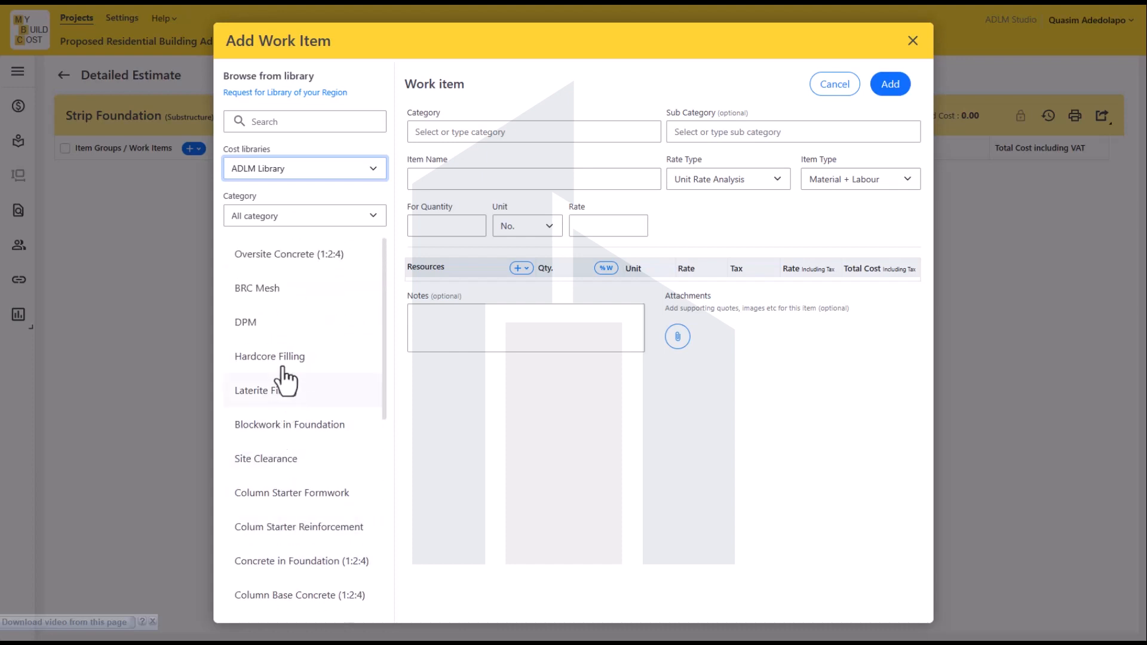
{"action": "left_click", "coordinate": [279, 472]}
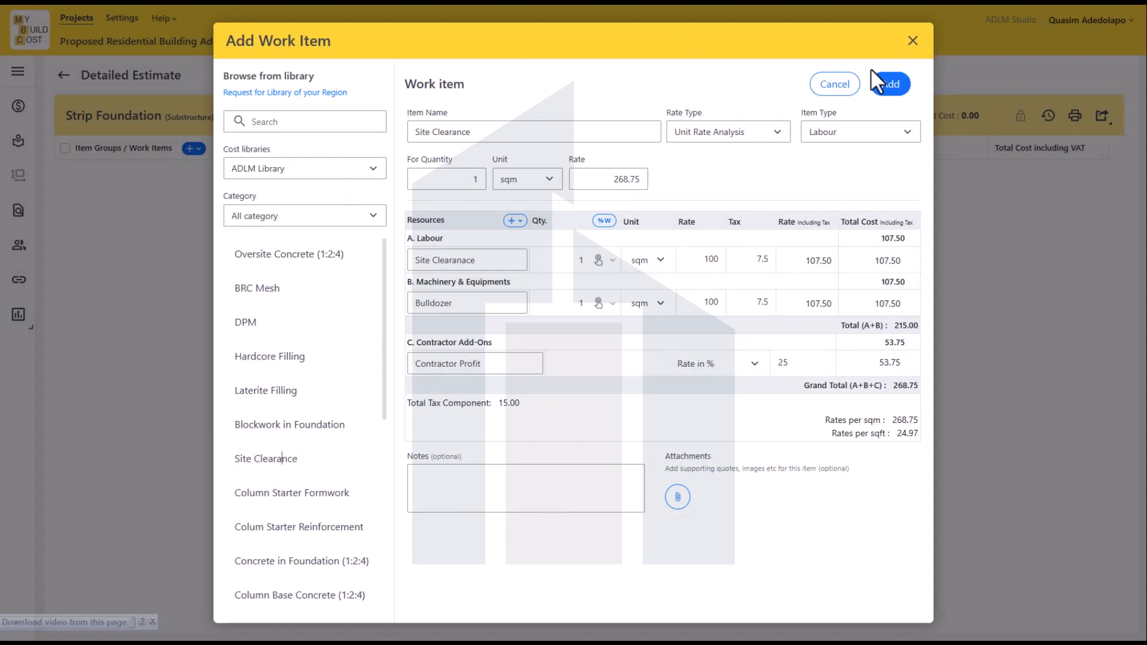
{"action": "left_click", "coordinate": [901, 85]}
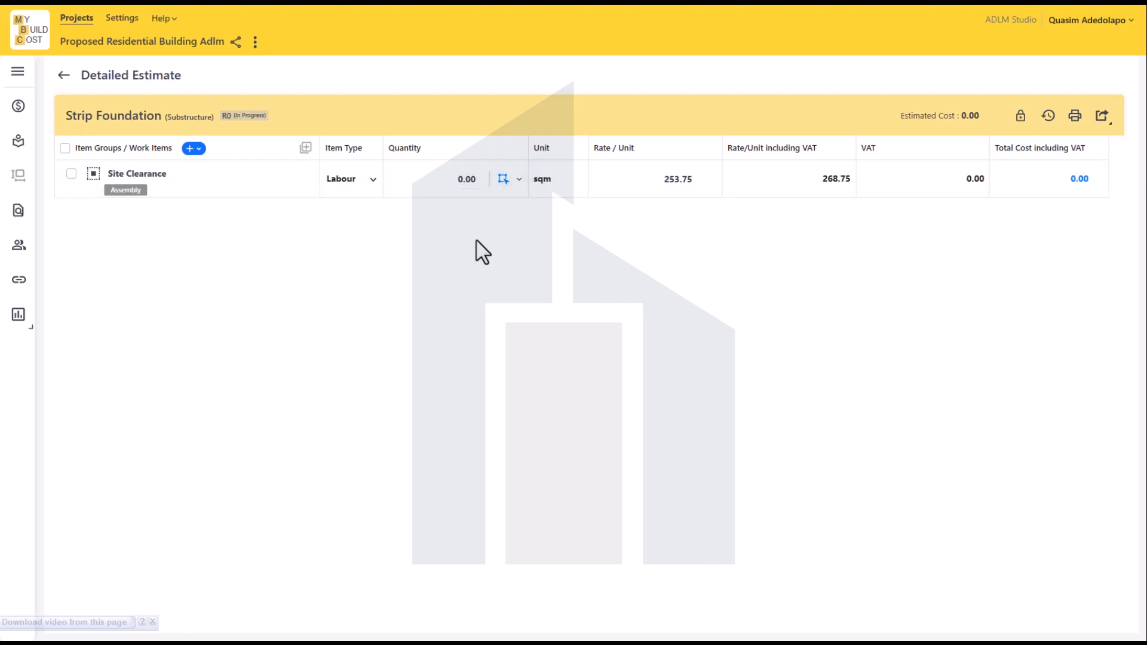
Open the 2D take-off for the Site Clearance quantity and load Complete Architectural Design.pdf for upload
{"action": "left_click", "coordinate": [455, 181]}
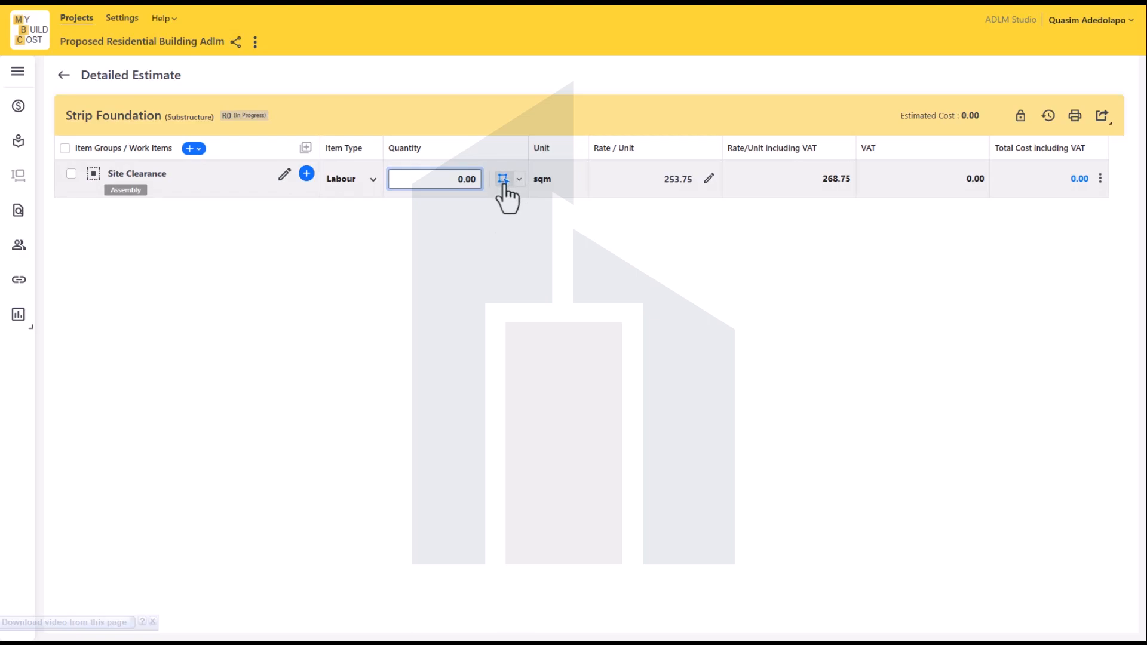
{"action": "key", "text": "ctrl"}
{"action": "key", "text": "ctrl"}
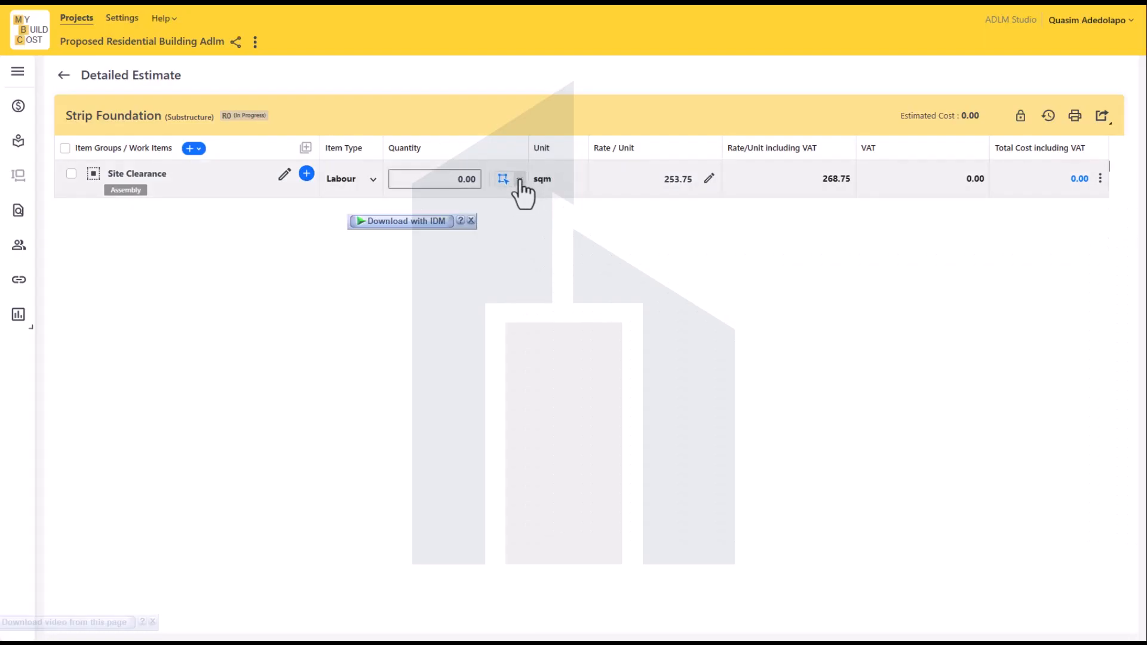
{"action": "left_click", "coordinate": [510, 179]}
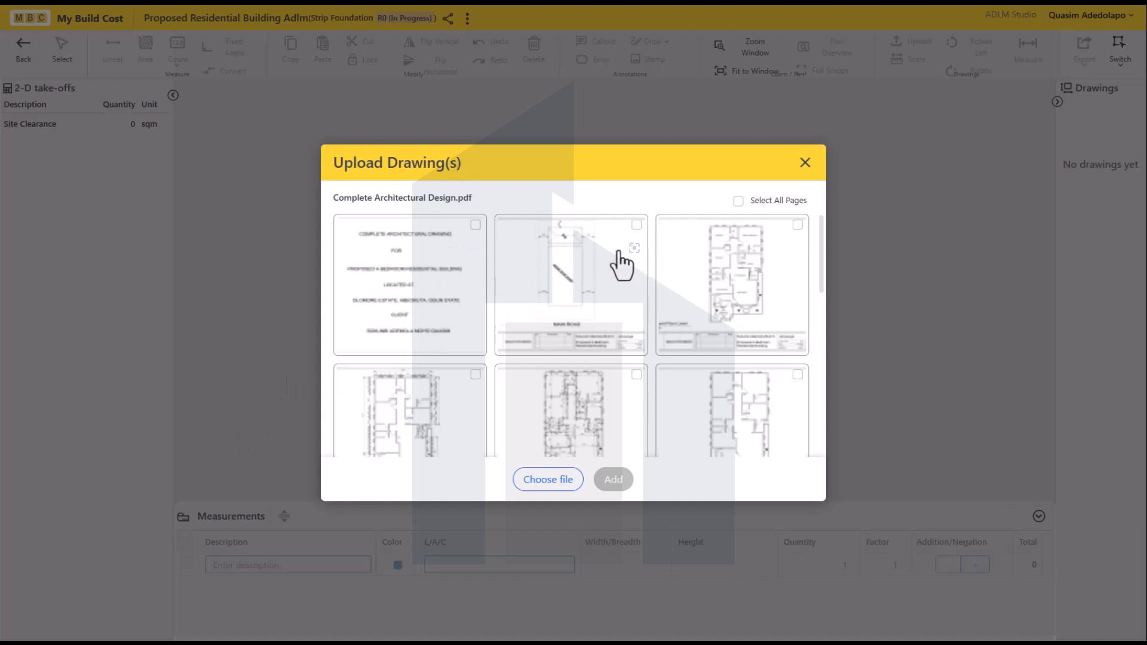
Import the site plan, the externally dimensioned main floor plan, the outline Plan page and the first two elevation pages, and dismiss the take-off tip
{"action": "left_click", "coordinate": [637, 226]}
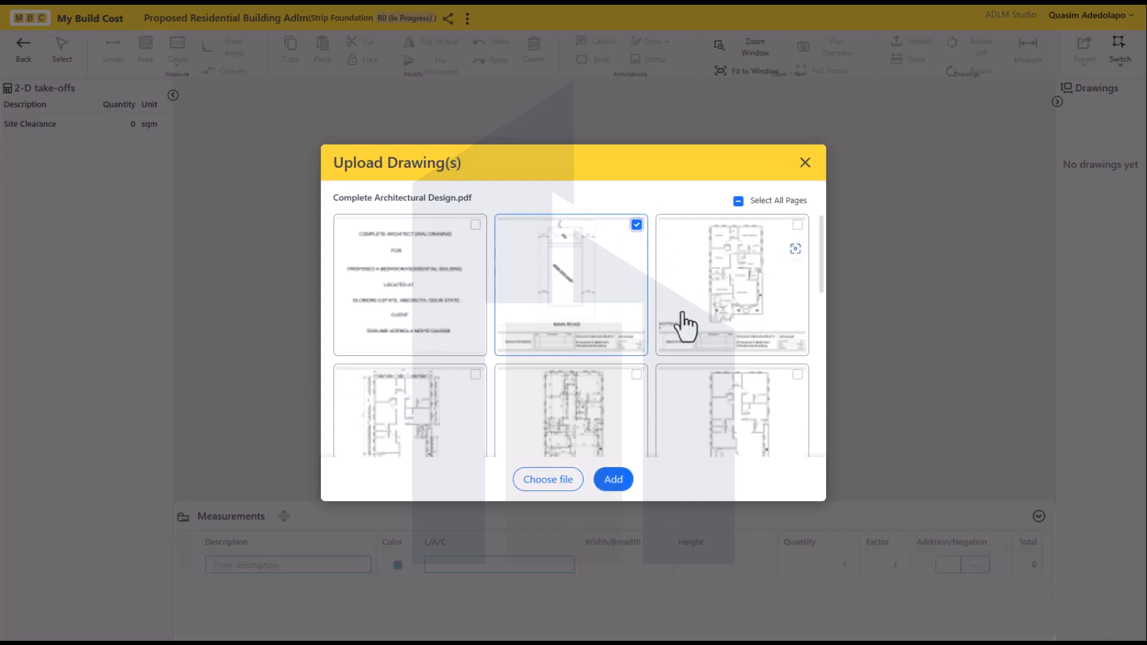
{"action": "left_click", "coordinate": [476, 375]}
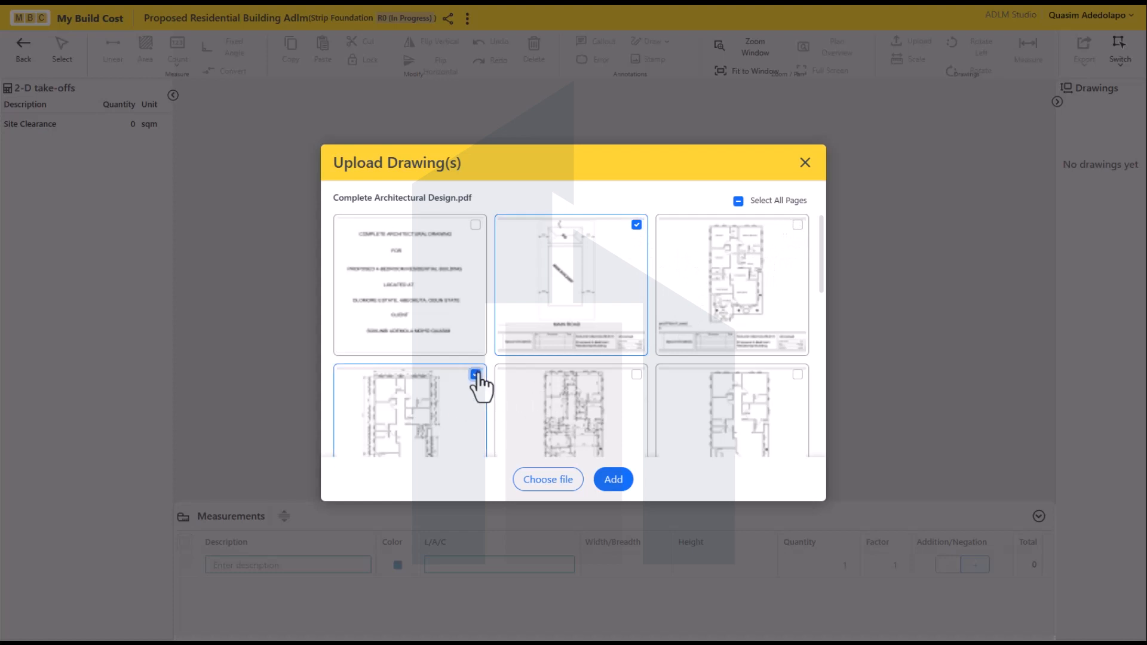
{"action": "scroll", "coordinate": [526, 372], "scroll_direction": "down", "scroll_amount": 3}
{"action": "scroll", "coordinate": [528, 375], "scroll_direction": "down", "scroll_amount": 2}
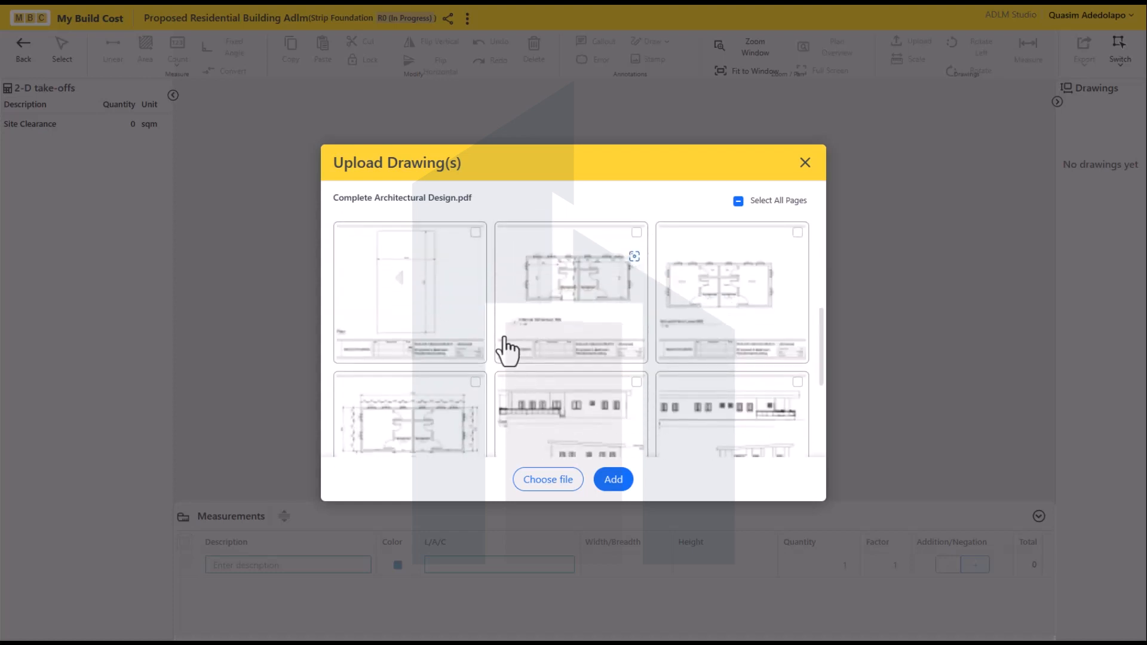
{"action": "left_click", "coordinate": [476, 232]}
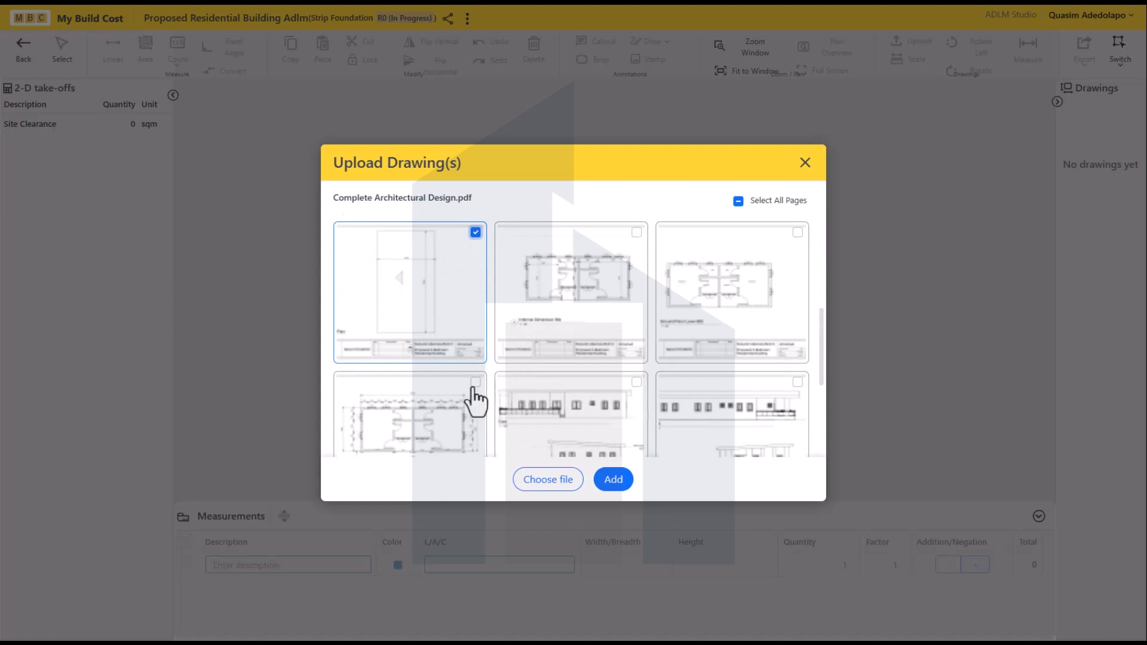
{"action": "scroll", "coordinate": [527, 395], "scroll_direction": "down", "scroll_amount": 2}
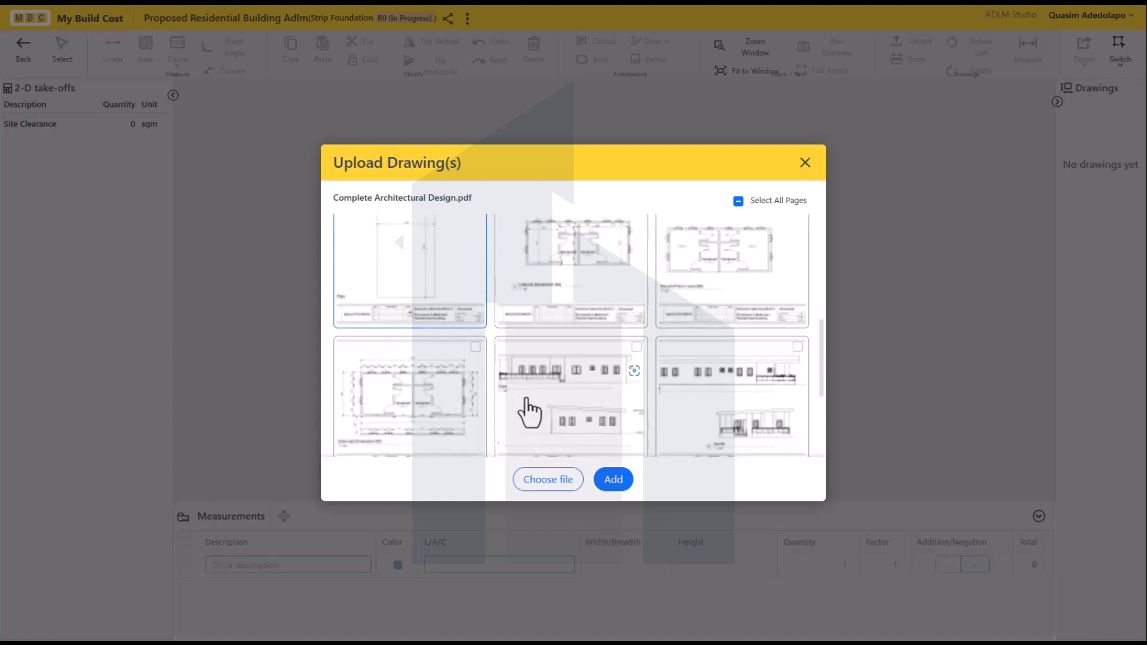
{"action": "left_click", "coordinate": [637, 309]}
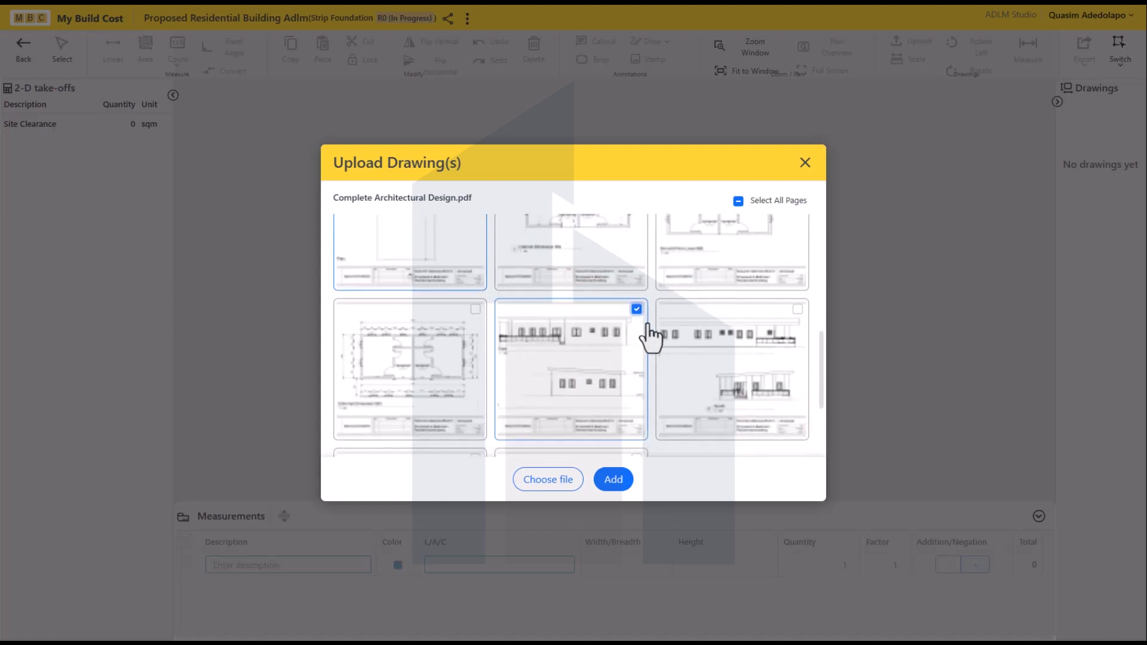
{"action": "left_click", "coordinate": [798, 310]}
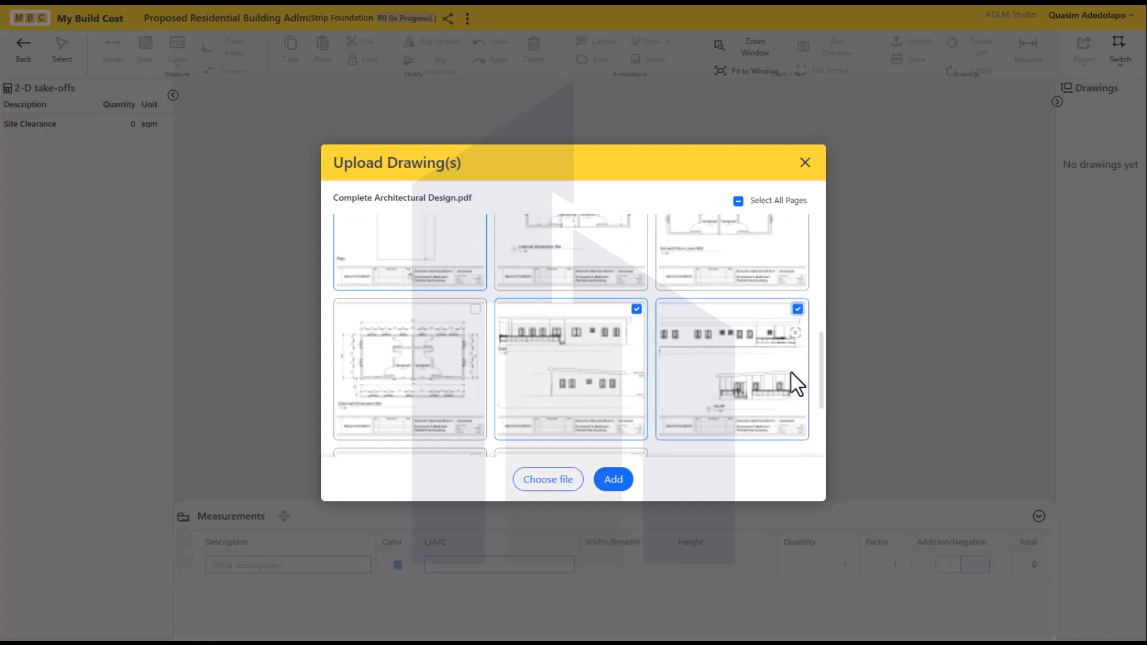
{"action": "scroll", "coordinate": [637, 394], "scroll_direction": "down", "scroll_amount": 1}
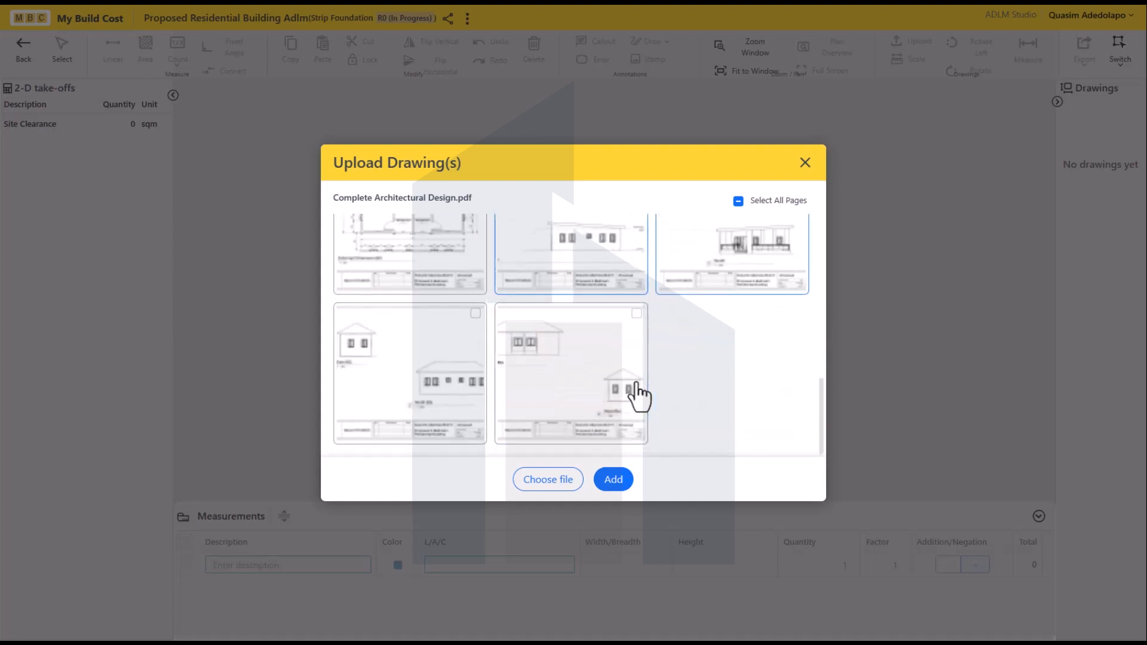
{"action": "scroll", "coordinate": [645, 269], "scroll_direction": "down", "scroll_amount": 1}
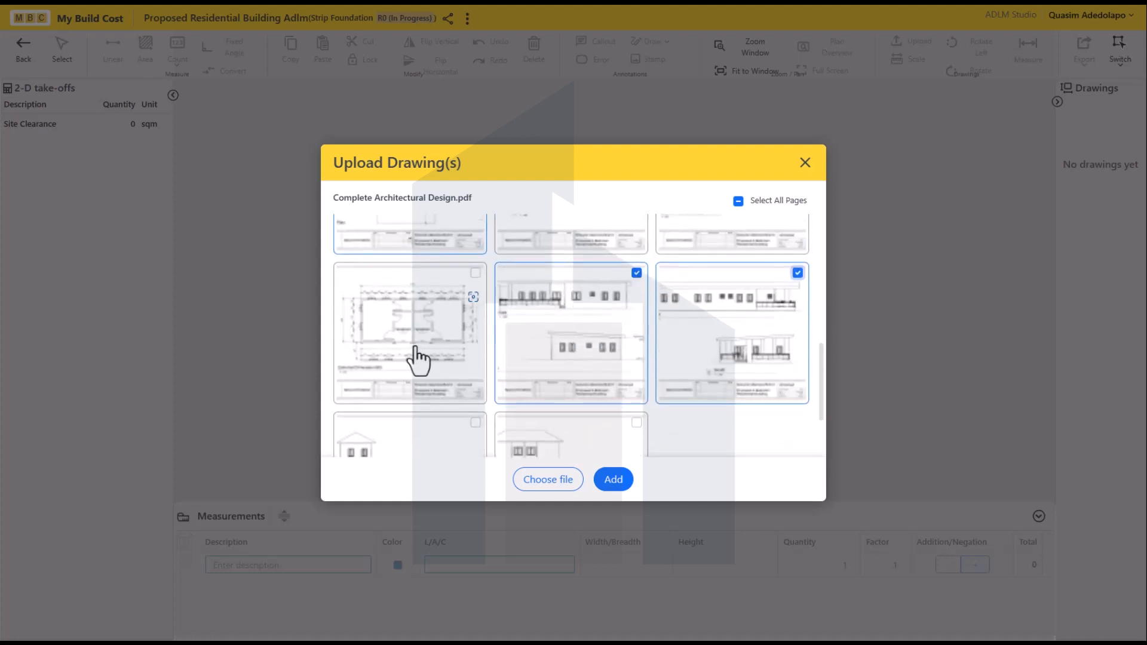
{"action": "scroll", "coordinate": [417, 359], "scroll_direction": "up", "scroll_amount": 5}
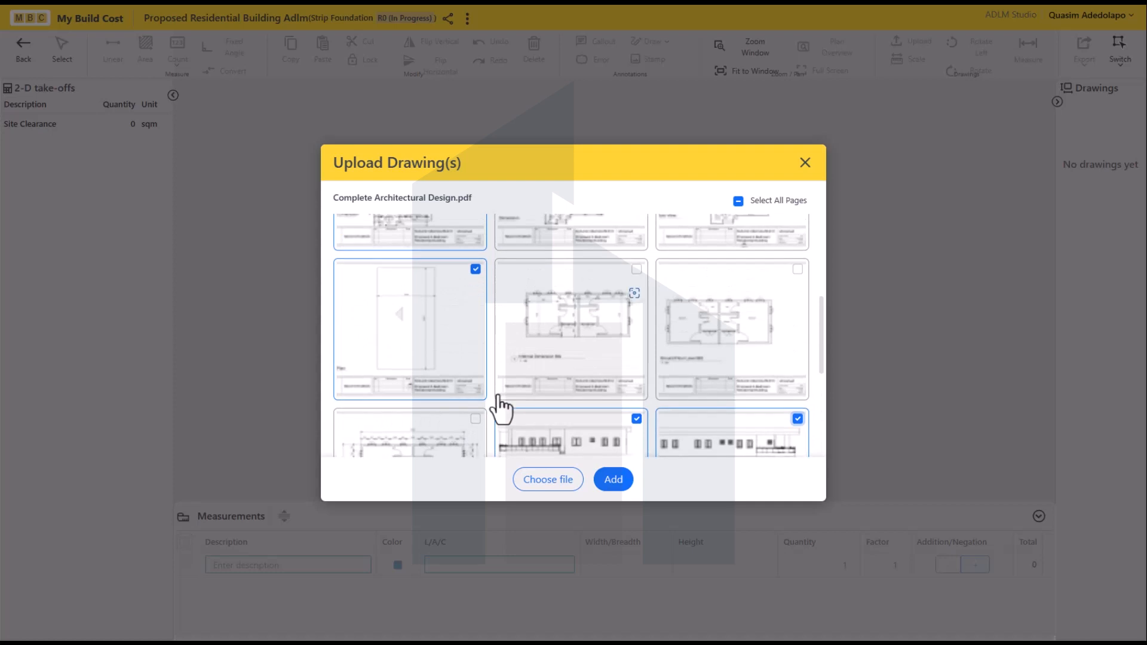
{"action": "left_click", "coordinate": [614, 481]}
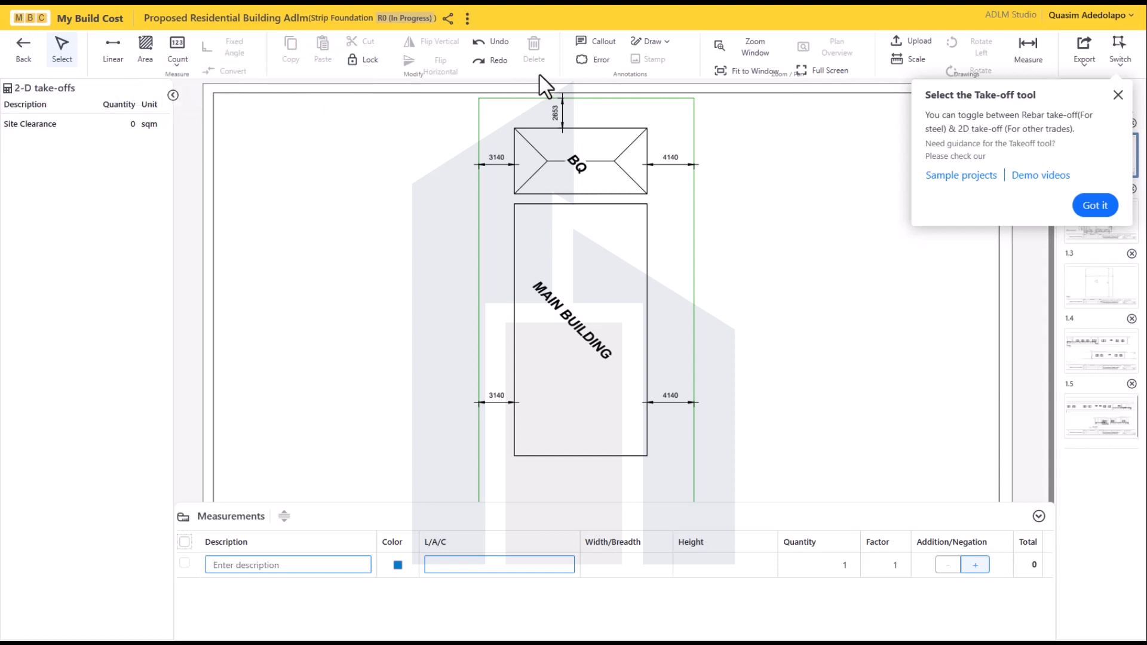
{"action": "left_click", "coordinate": [1118, 95]}
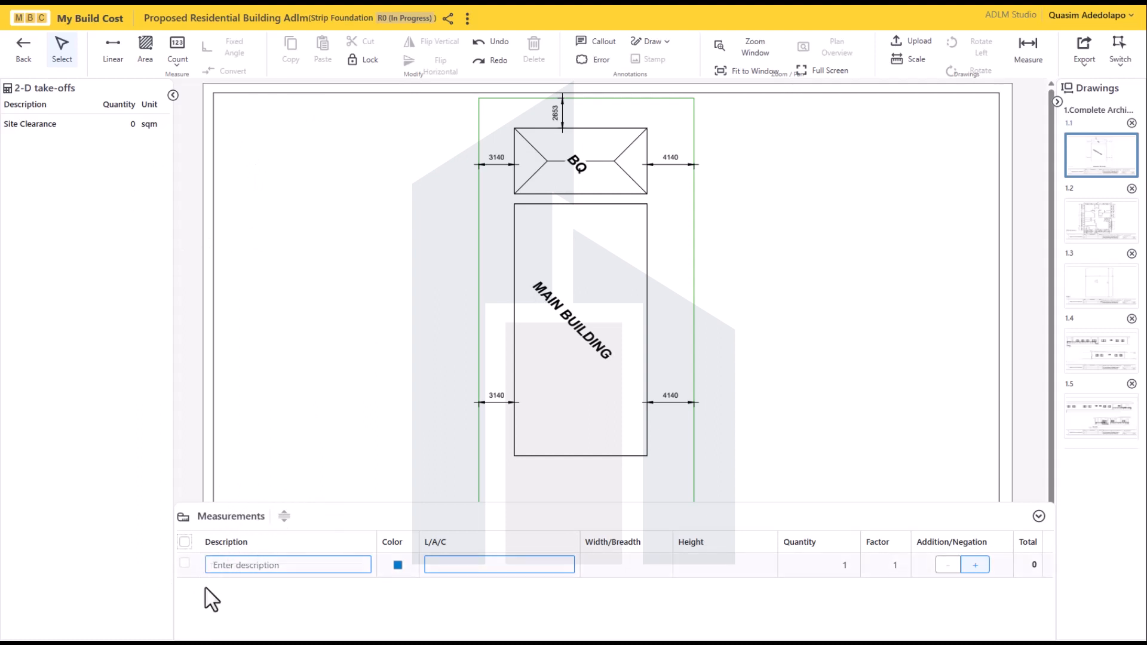
{"action": "scroll", "coordinate": [560, 394], "scroll_direction": "down", "scroll_amount": 1}
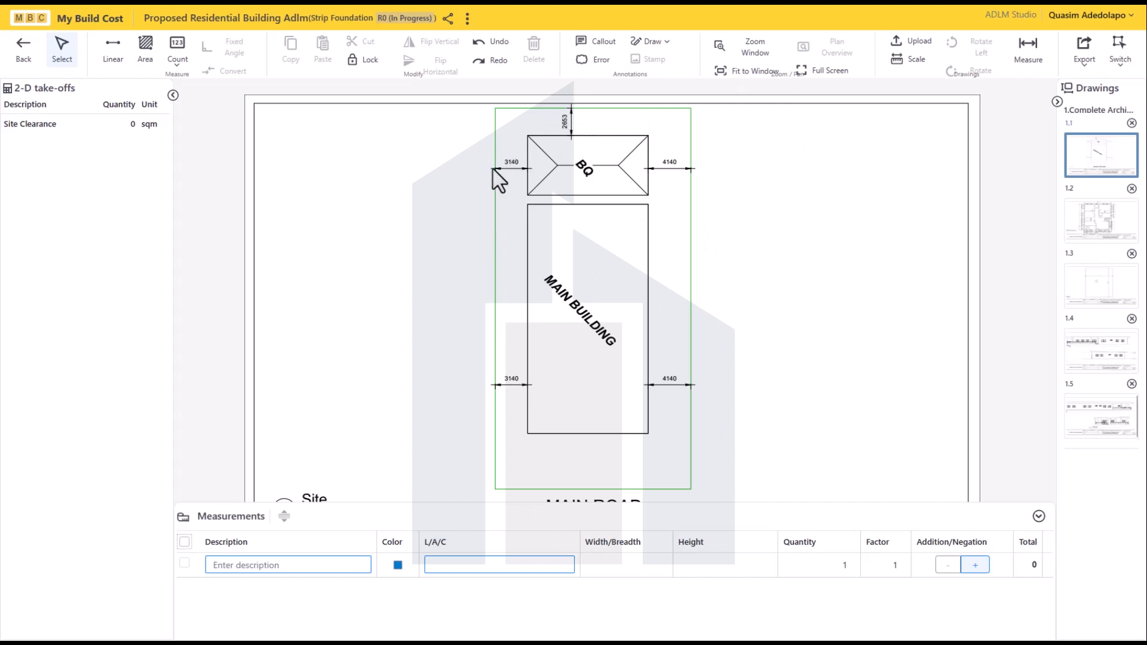
{"action": "left_click", "coordinate": [915, 63]}
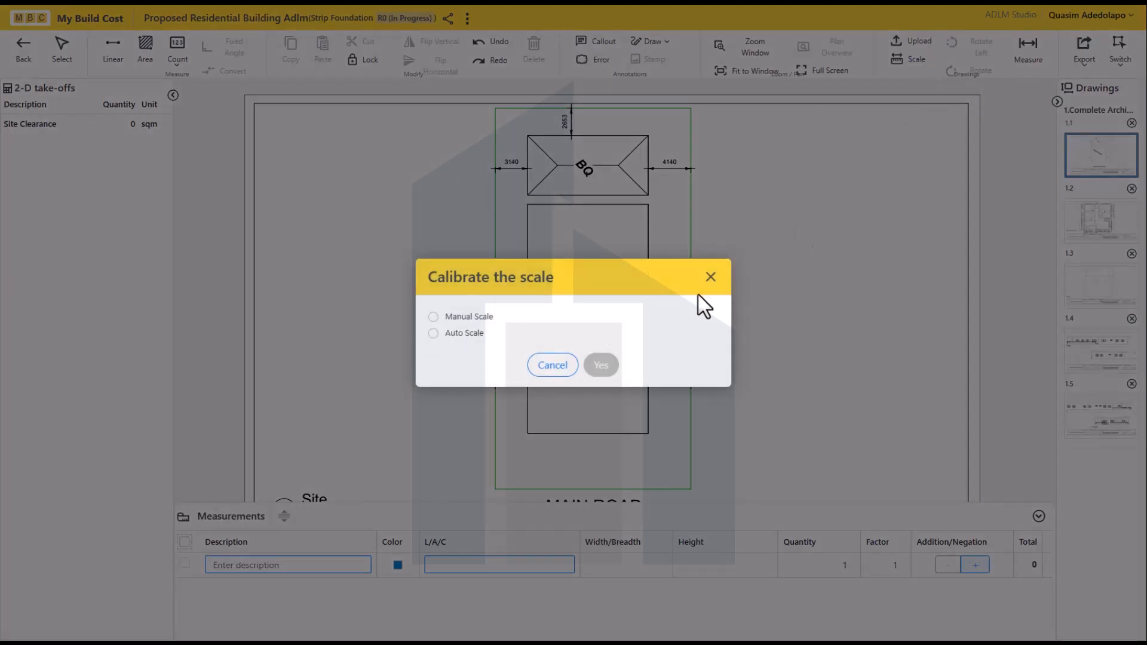
{"action": "left_click", "coordinate": [711, 277]}
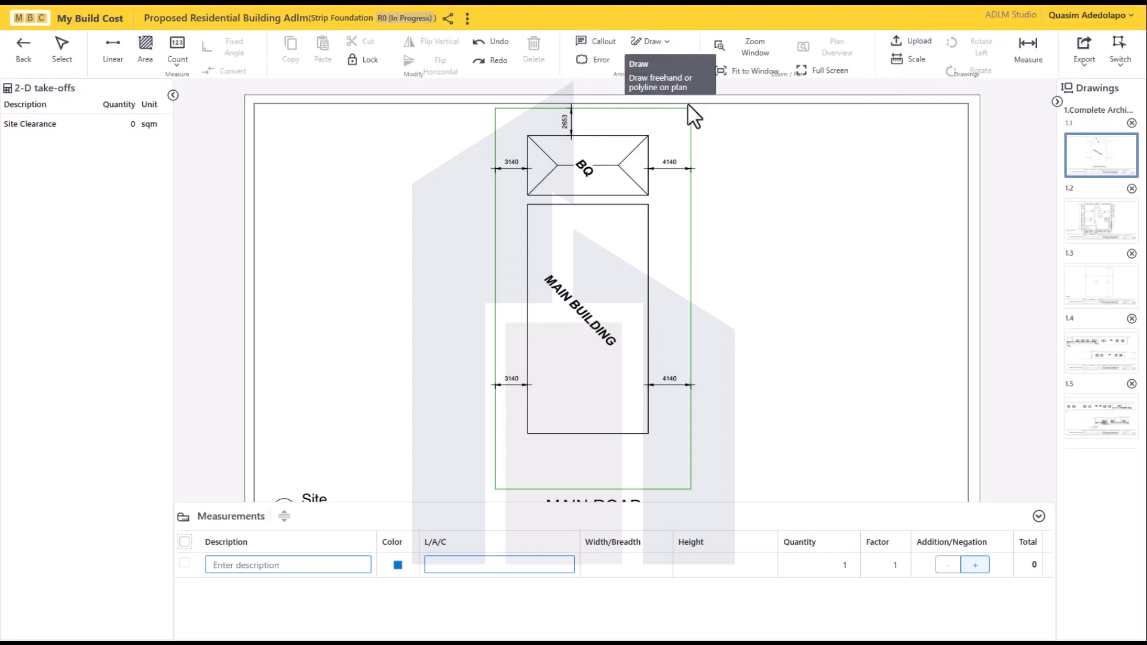
Calibrate the site plan manually in metric meters, using the 3140 dimension between the green boundary and the BQ as the known distance
{"action": "left_click", "coordinate": [914, 60]}
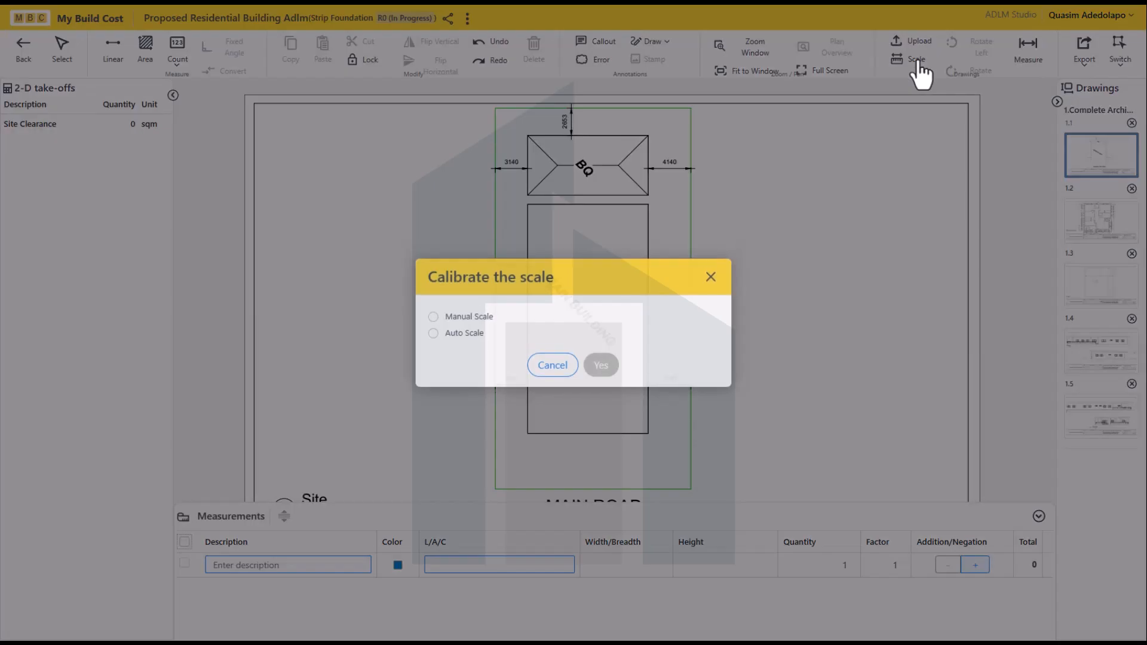
{"action": "left_click", "coordinate": [434, 318]}
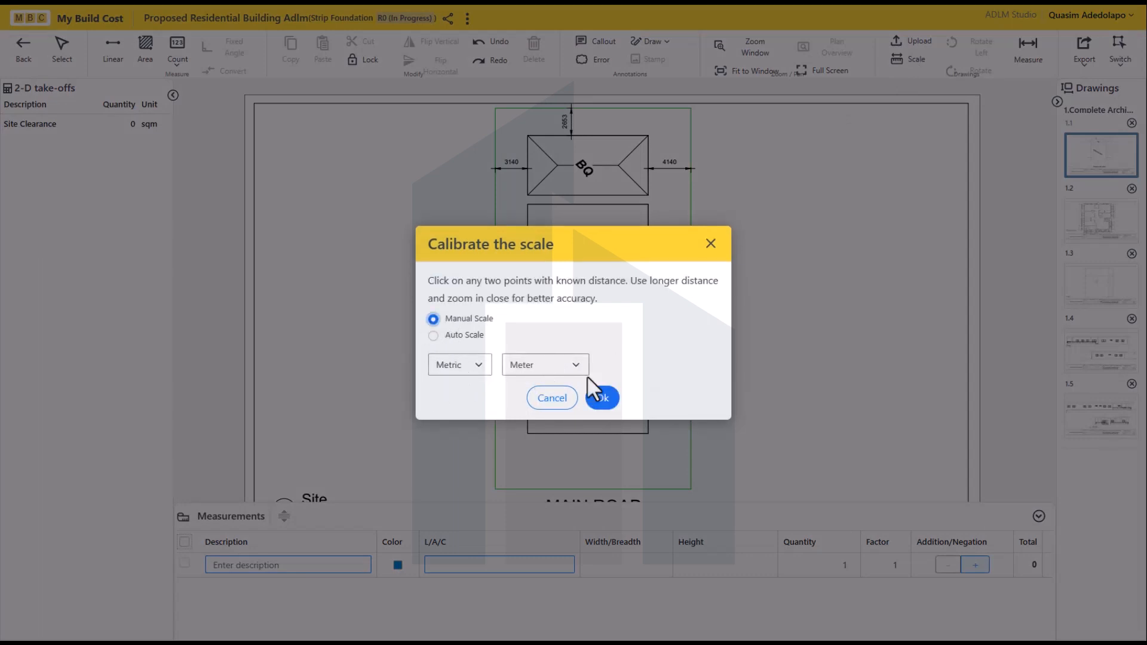
{"action": "left_click", "coordinate": [602, 397]}
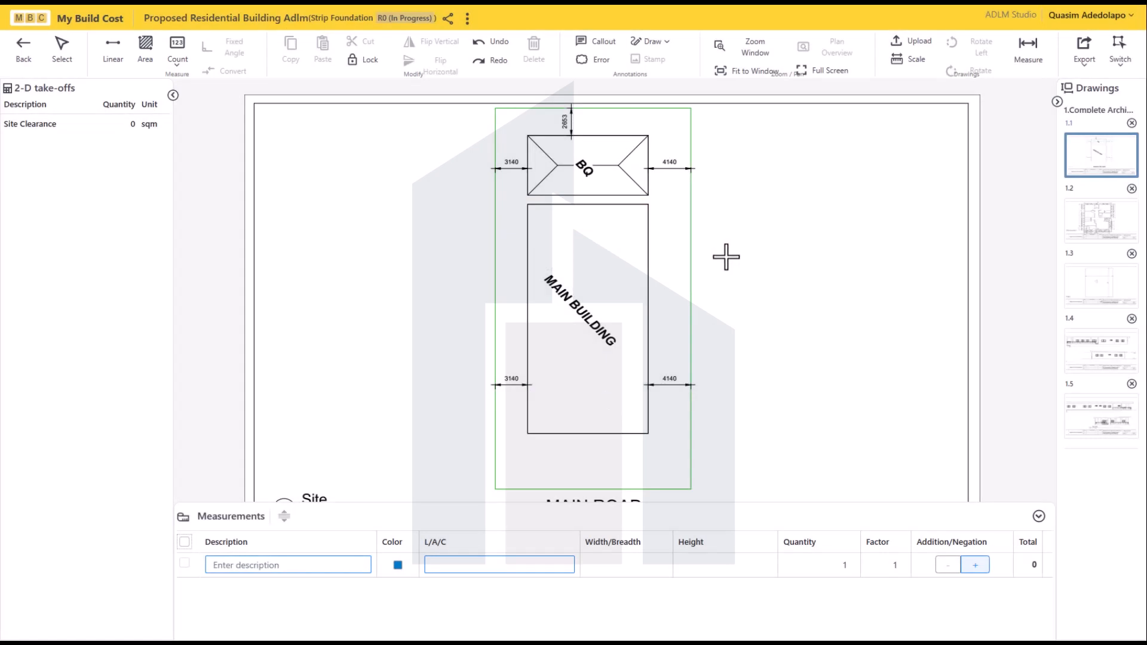
{"action": "scroll", "coordinate": [497, 170], "scroll_direction": "up", "scroll_amount": 2}
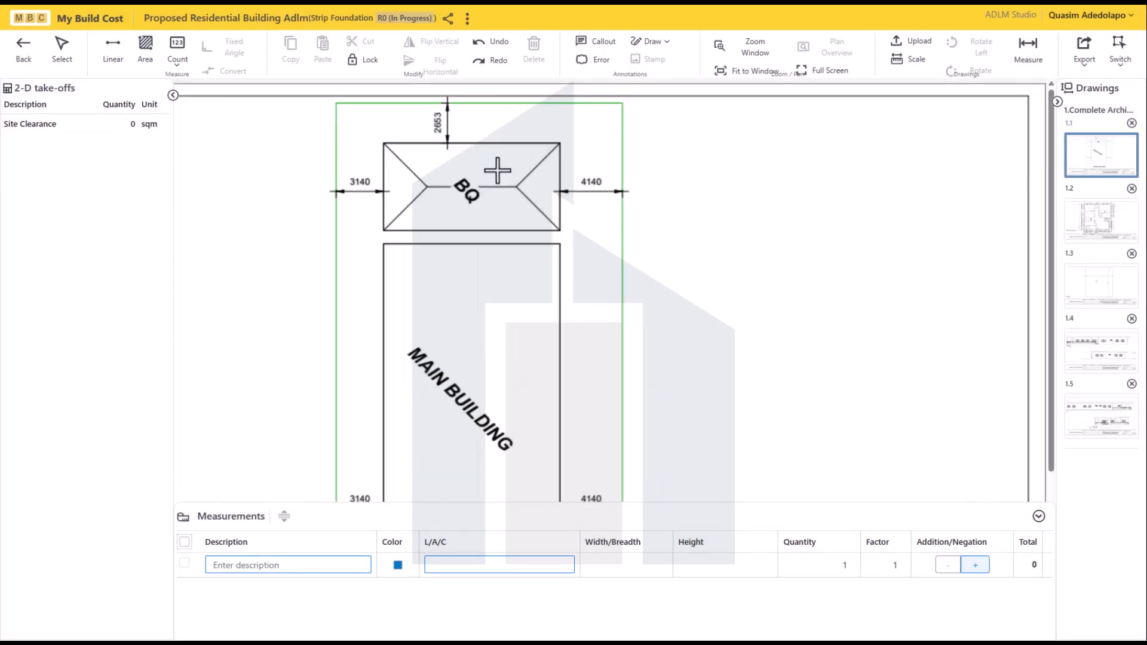
{"action": "left_click", "coordinate": [335, 192]}
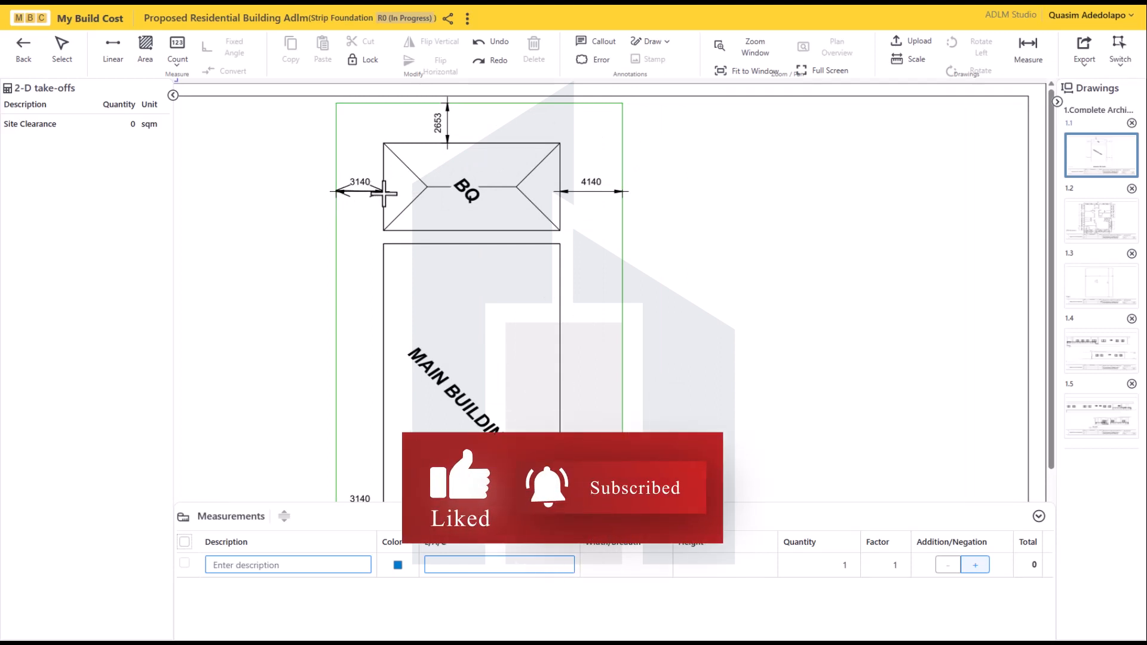
{"action": "scroll", "coordinate": [383, 194], "scroll_direction": "up", "scroll_amount": 3}
{"action": "scroll", "coordinate": [321, 218], "scroll_direction": "down", "scroll_amount": 2}
{"action": "left_click", "coordinate": [243, 214]}
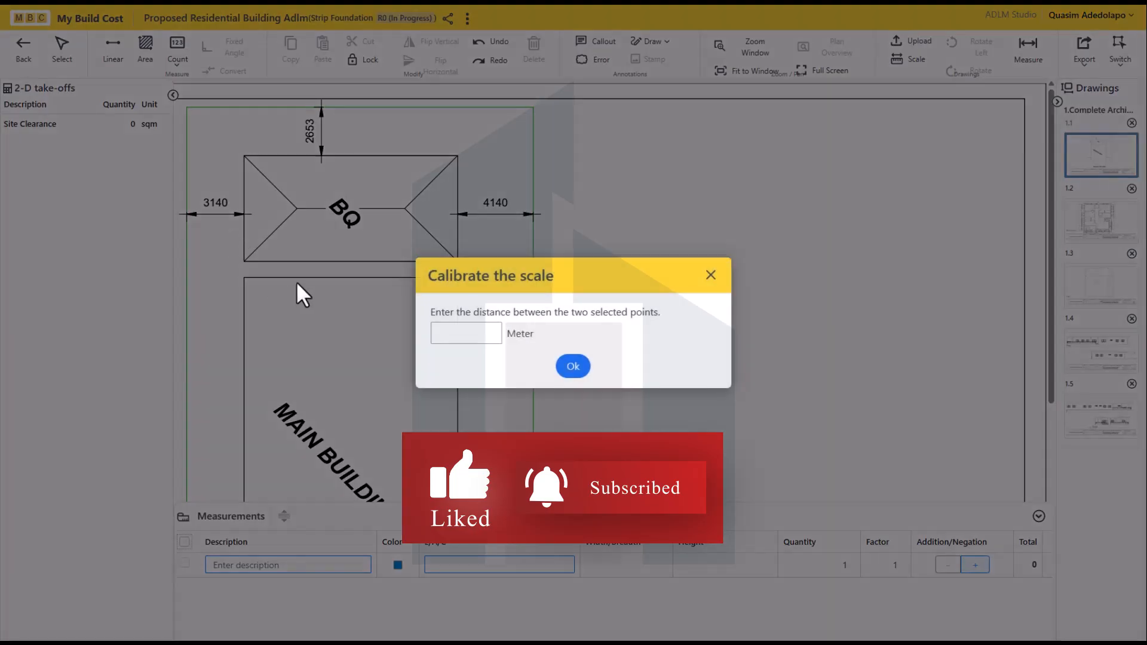
{"action": "left_click", "coordinate": [434, 333]}
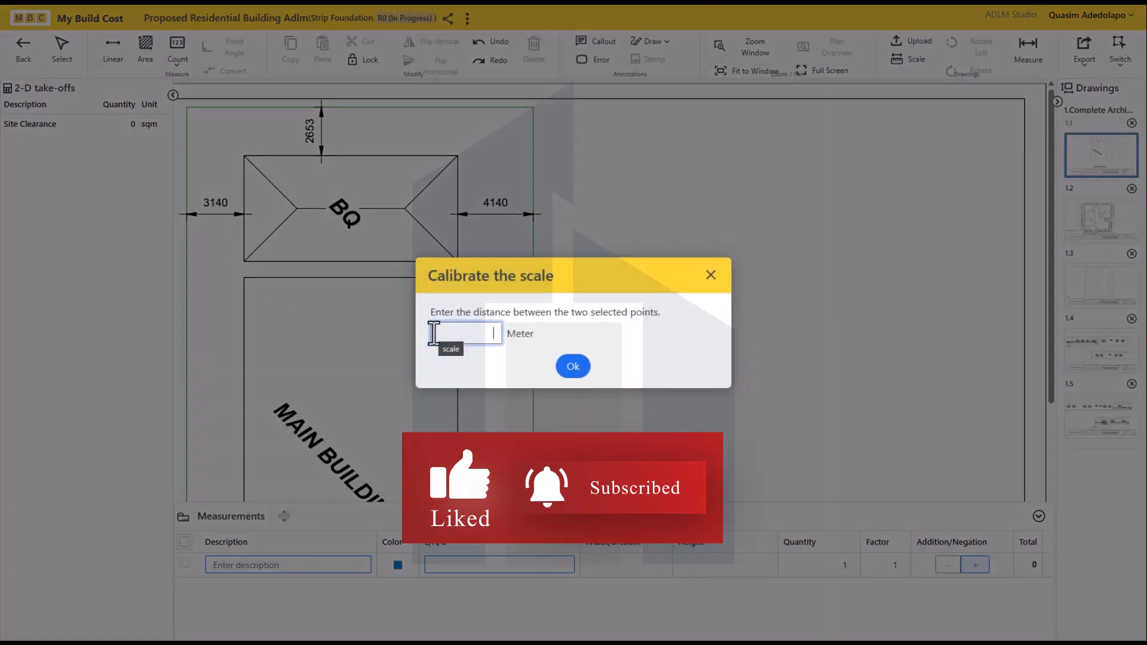
{"action": "left_click", "coordinate": [572, 366]}
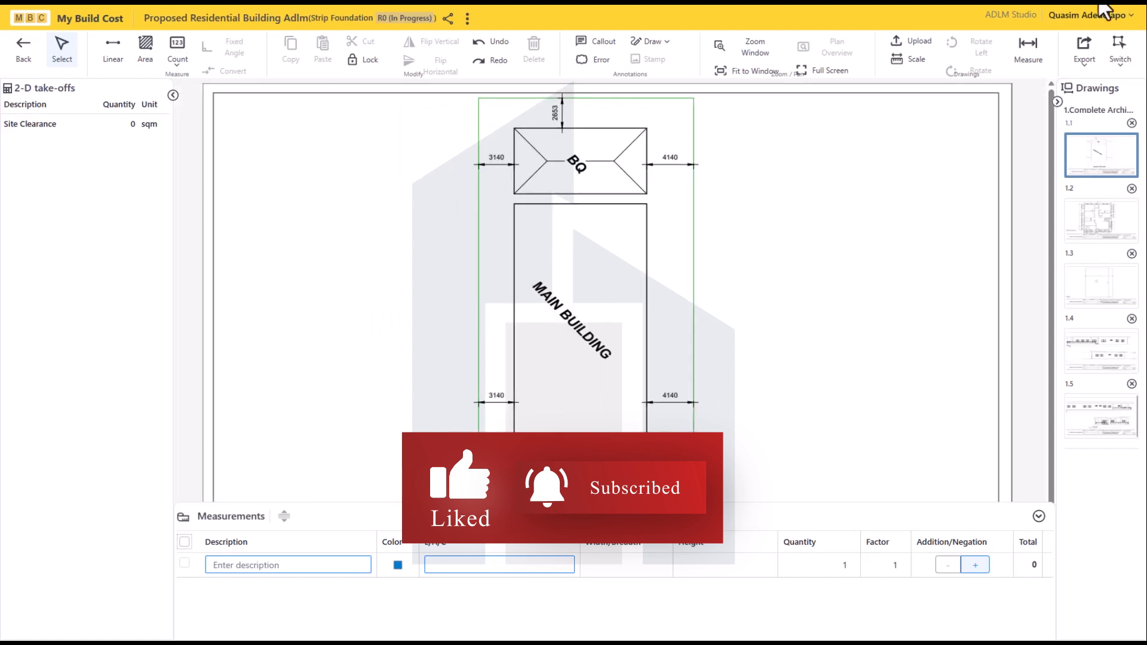
Check the site plan calibration by measuring the 3140 and 4140 gaps between the buildings and the green boundary
{"action": "left_click", "coordinate": [1029, 54]}
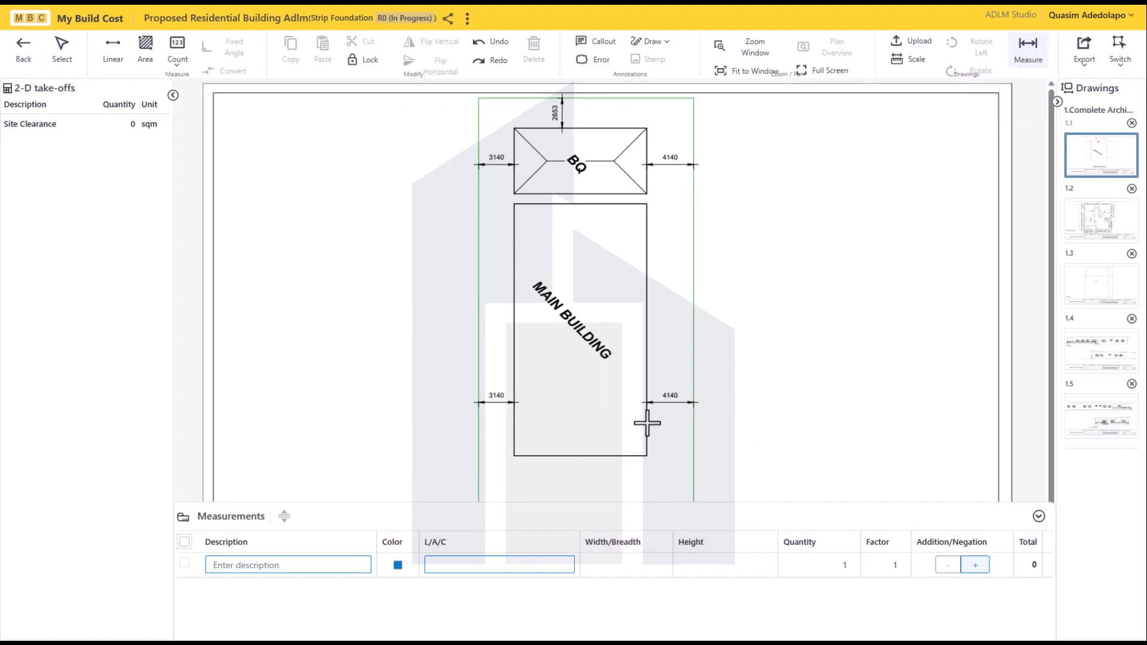
{"action": "scroll", "coordinate": [630, 335], "scroll_direction": "up", "scroll_amount": 3}
{"action": "left_click", "coordinate": [336, 216]}
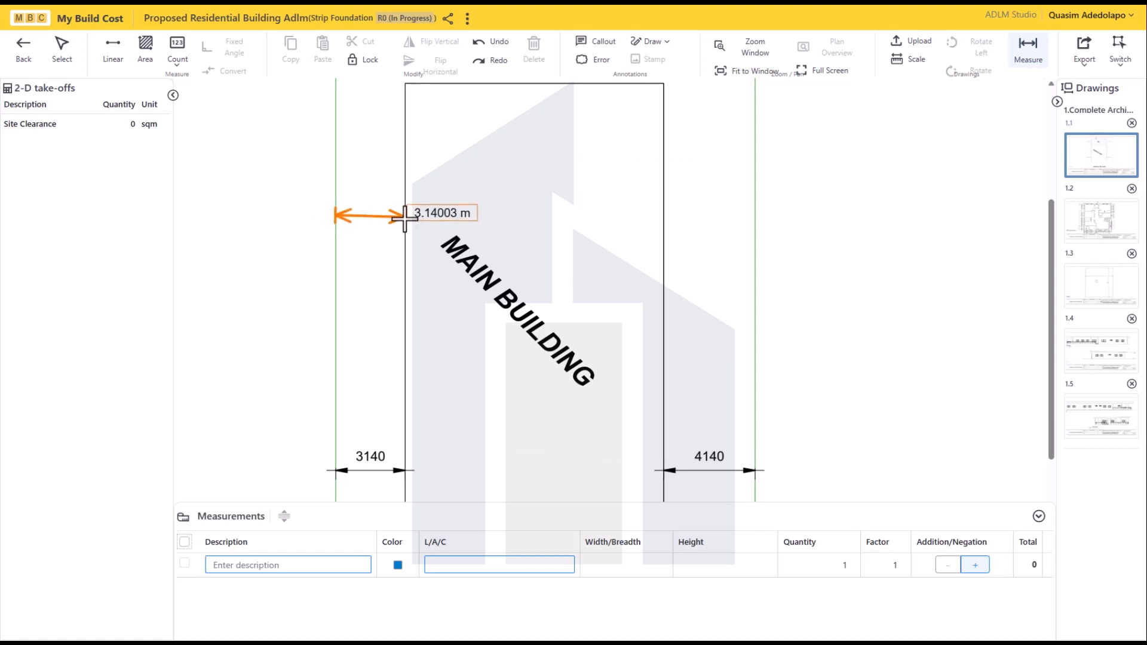
{"action": "left_click", "coordinate": [404, 217]}
{"action": "mouse_move", "coordinate": [384, 220]}
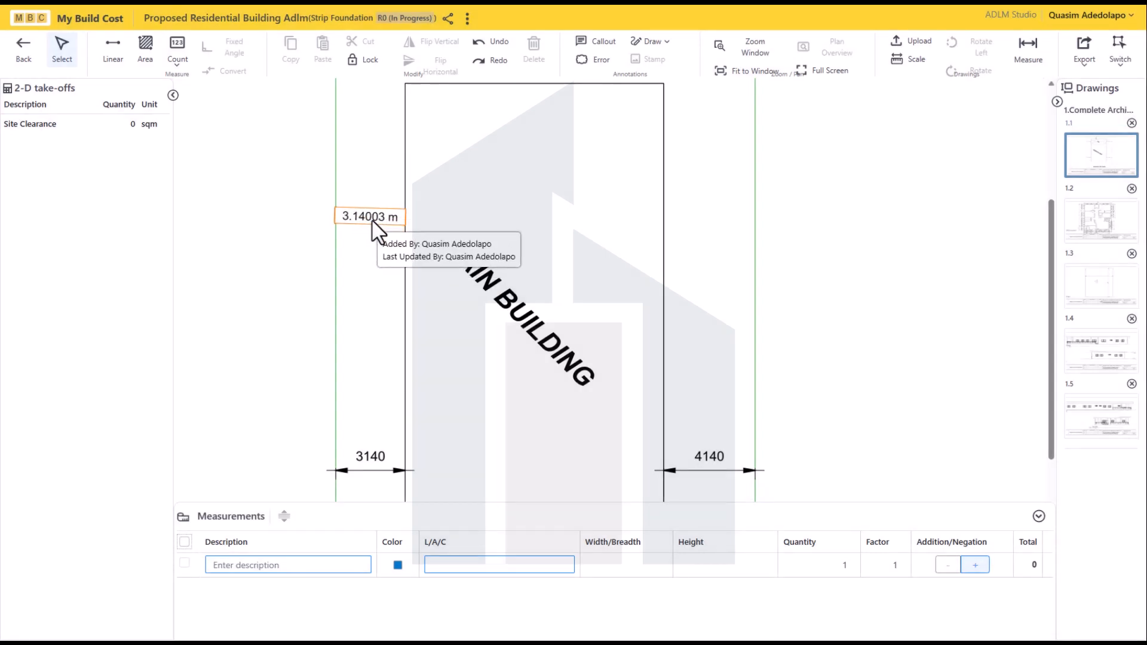
{"action": "left_click", "coordinate": [372, 252]}
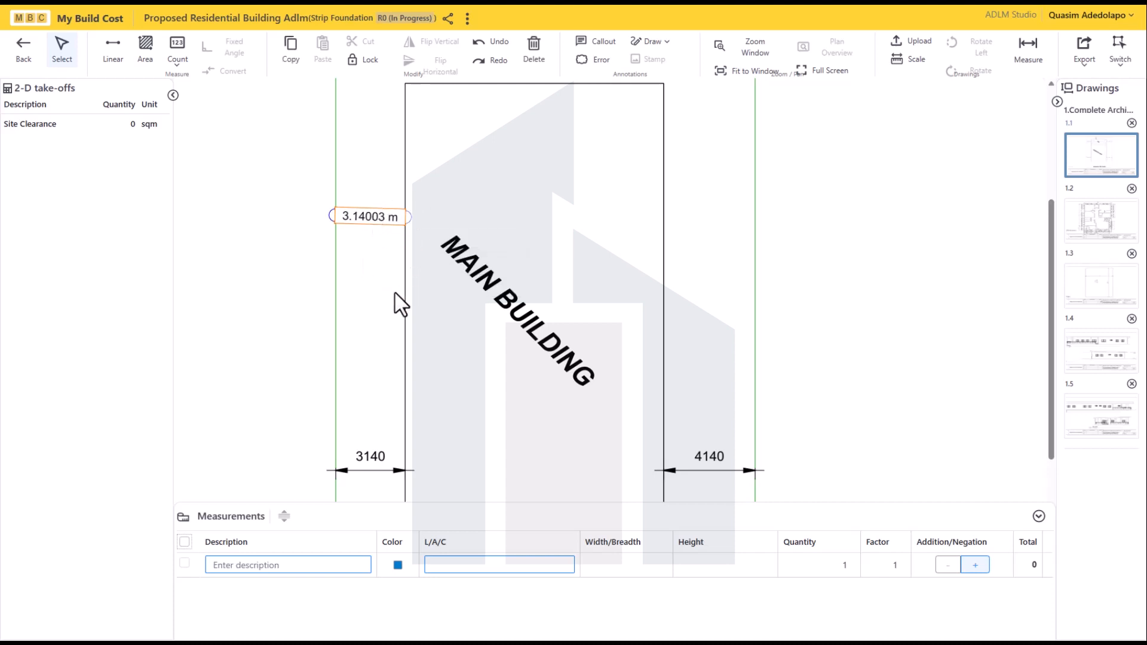
{"action": "scroll", "coordinate": [359, 299], "scroll_direction": "down", "scroll_amount": 3}
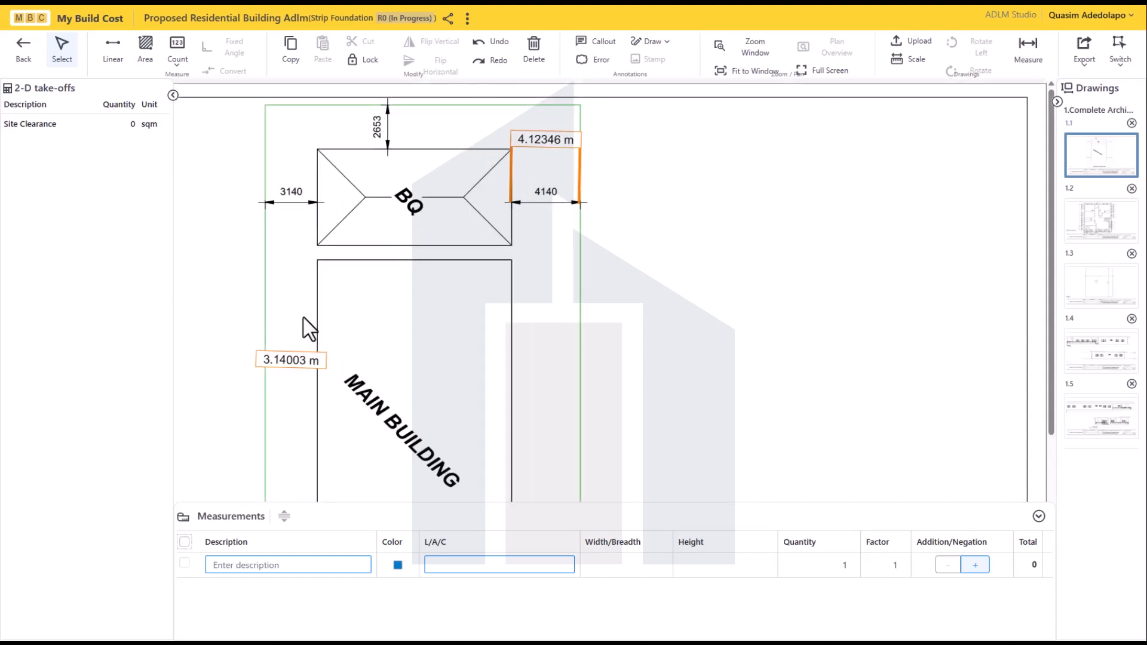
Take off the Site Clearance area by tracing the green site boundary's corners, and return to the Strip Foundation estimate
{"action": "left_click", "coordinate": [146, 43]}
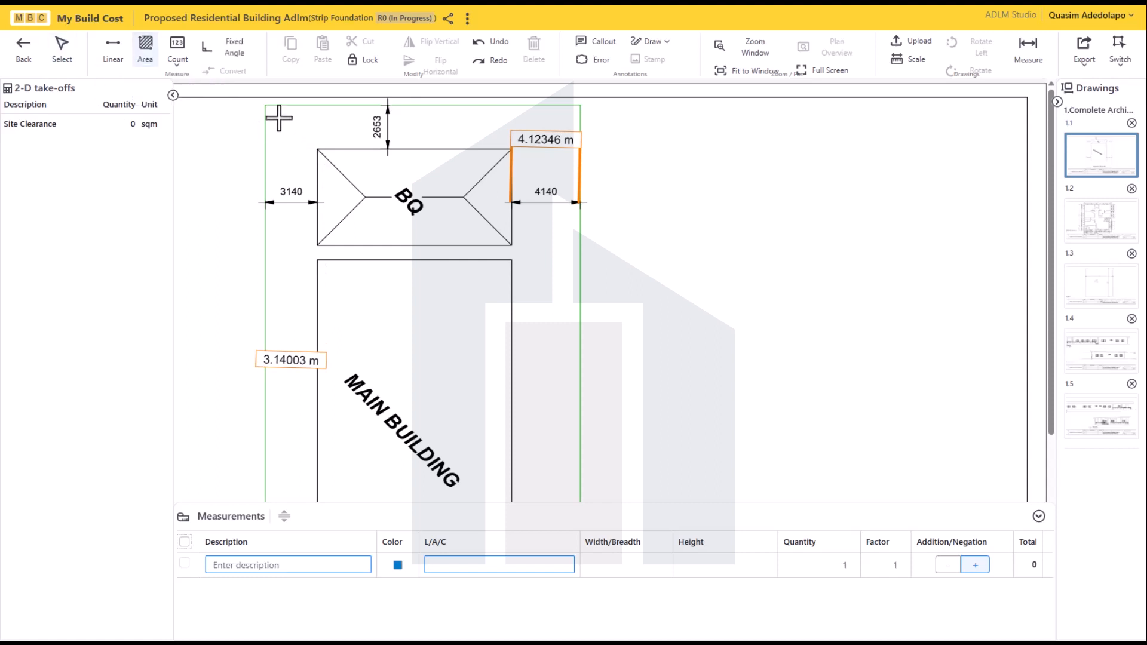
{"action": "scroll", "coordinate": [266, 107], "scroll_direction": "down", "scroll_amount": 1}
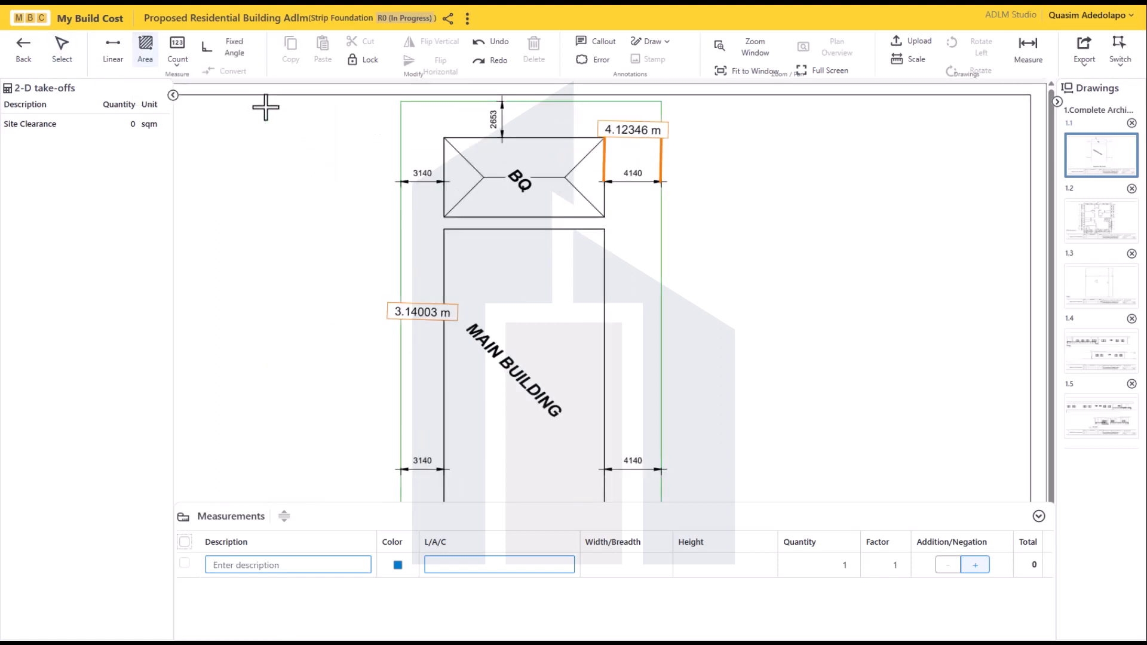
{"action": "scroll", "coordinate": [414, 112], "scroll_direction": "down", "scroll_amount": 2}
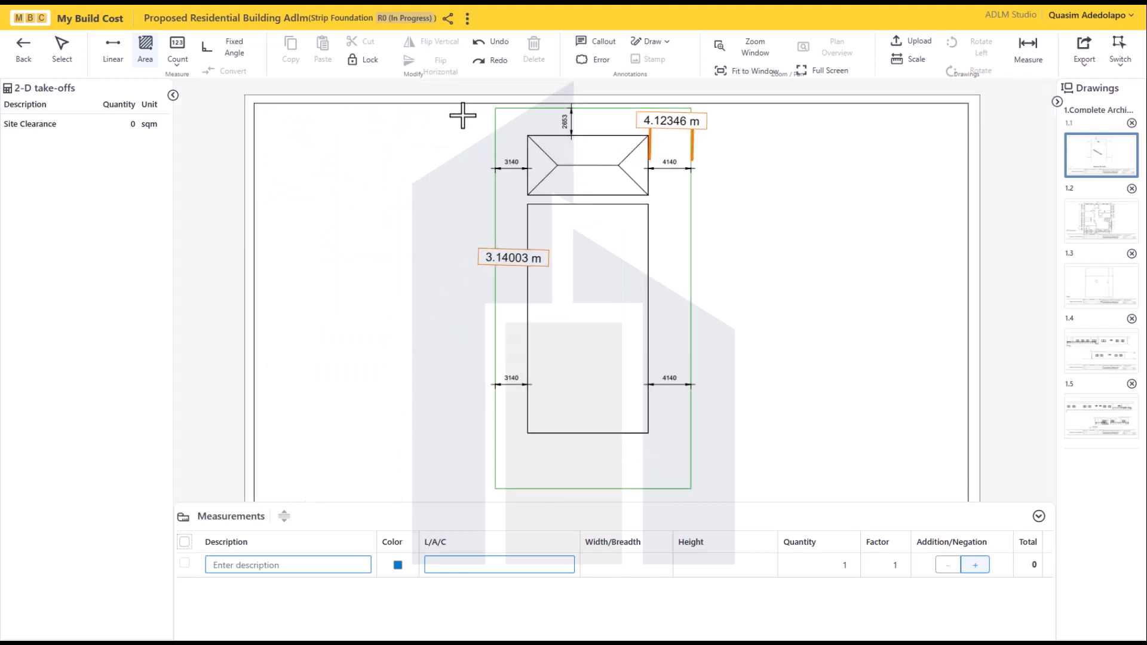
{"action": "left_click", "coordinate": [495, 108]}
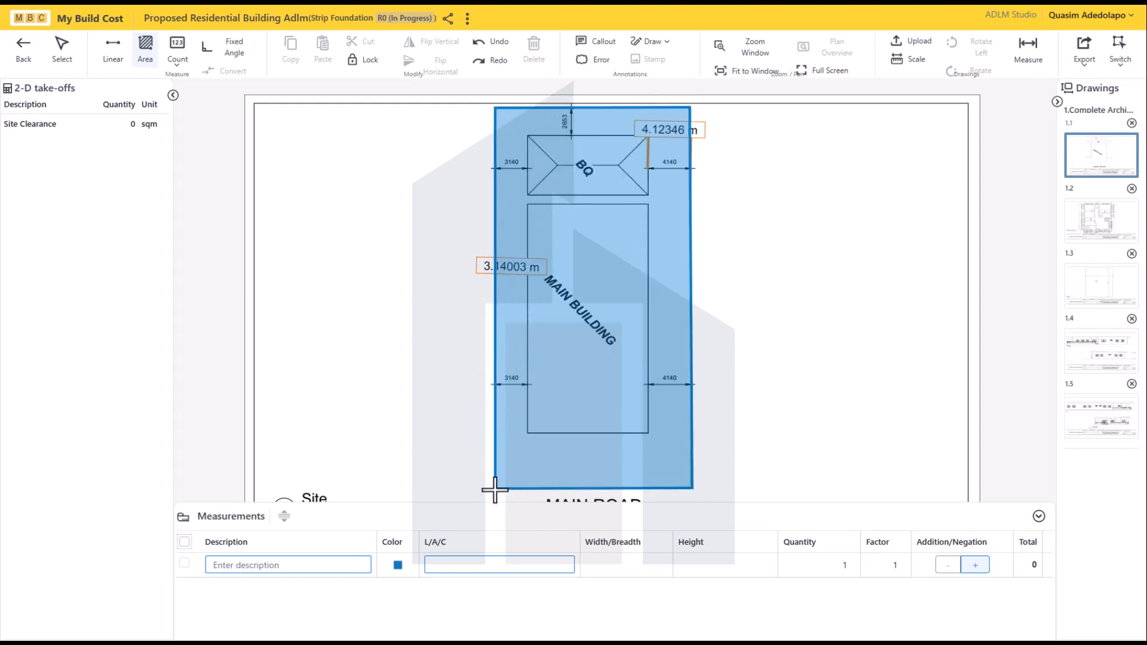
{"action": "double_click", "coordinate": [495, 489]}
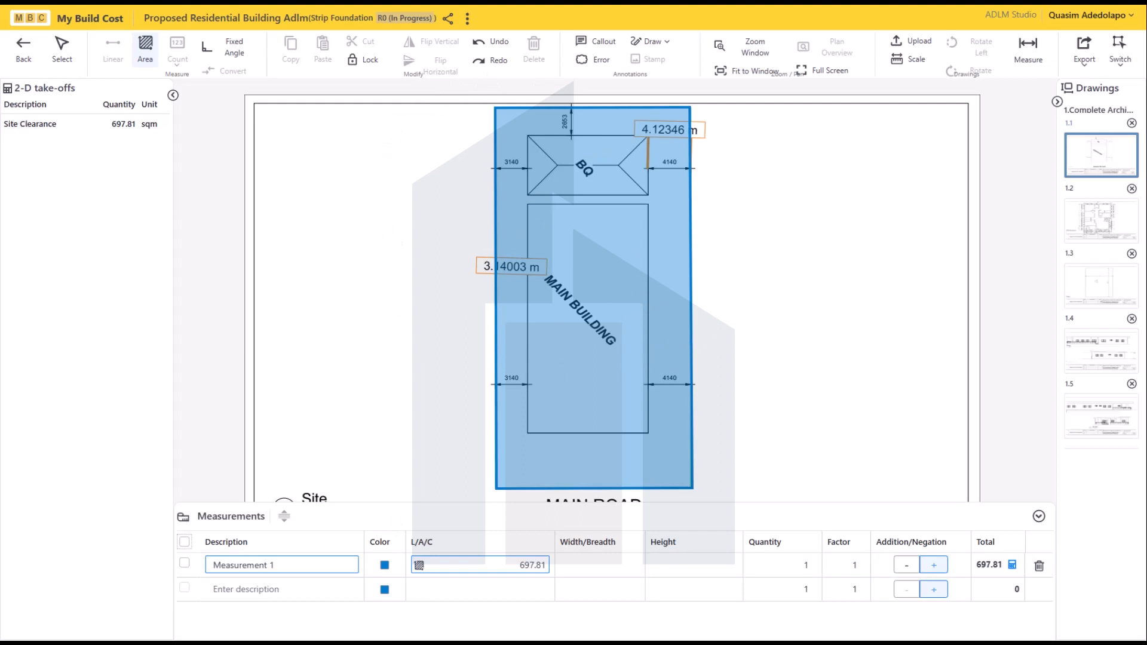
{"action": "left_click", "coordinate": [37, 62]}
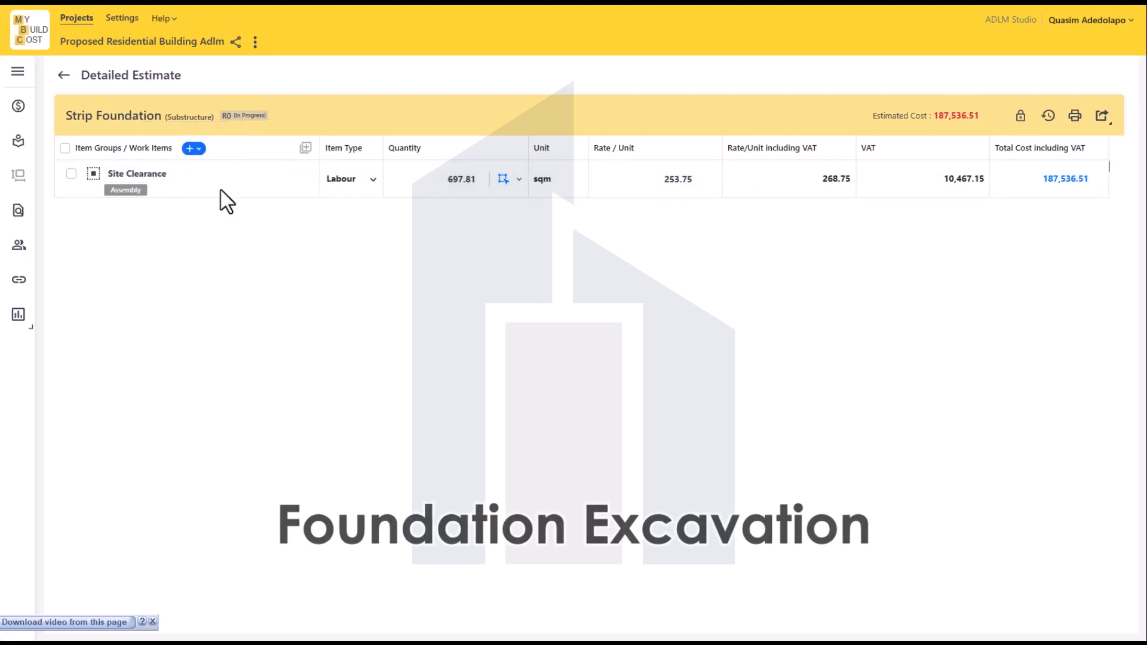
Add the Foundation Excavation work item from the ADLM Library to the Strip Foundation estimate
{"action": "left_click", "coordinate": [195, 149]}
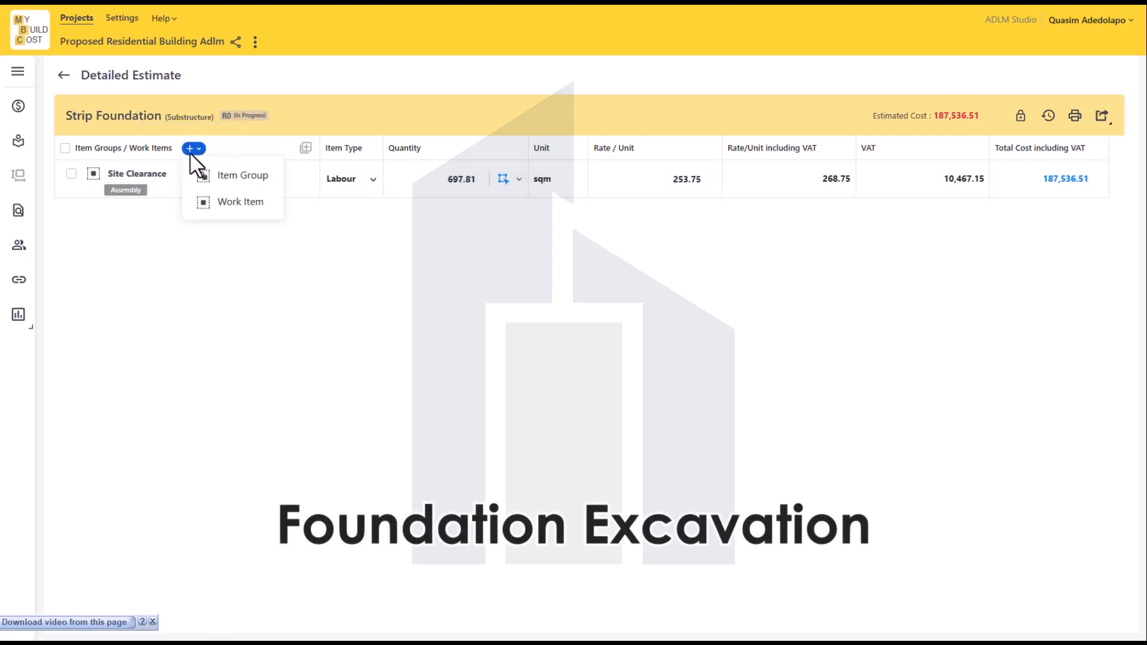
{"action": "left_click", "coordinate": [240, 202]}
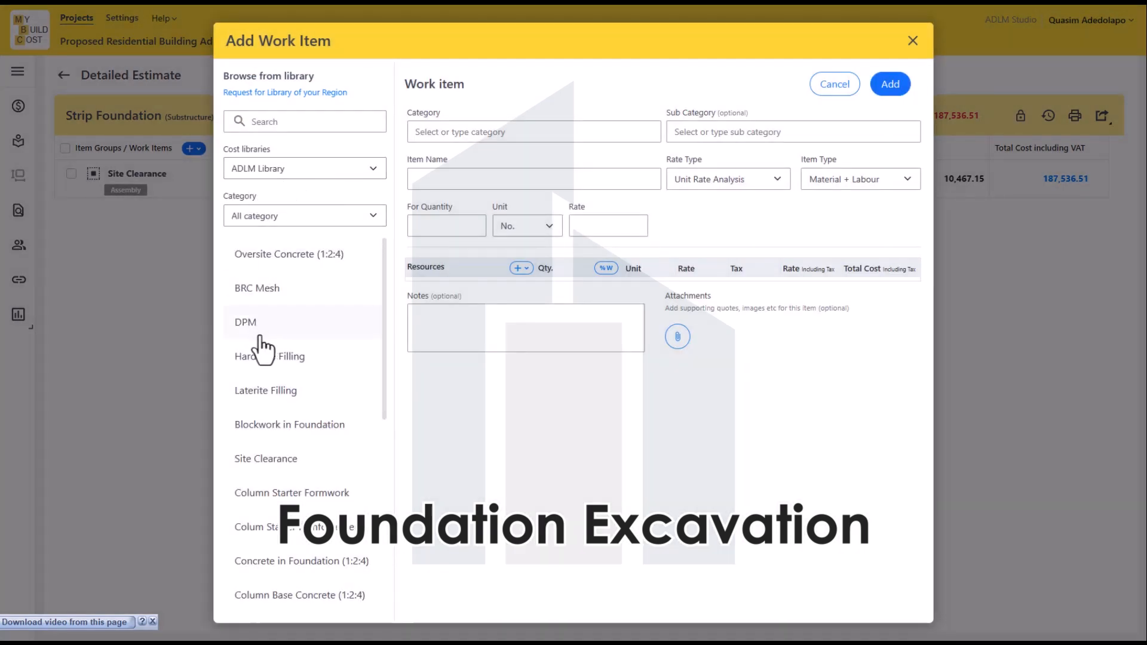
{"action": "scroll", "coordinate": [263, 347], "scroll_direction": "down", "scroll_amount": 6}
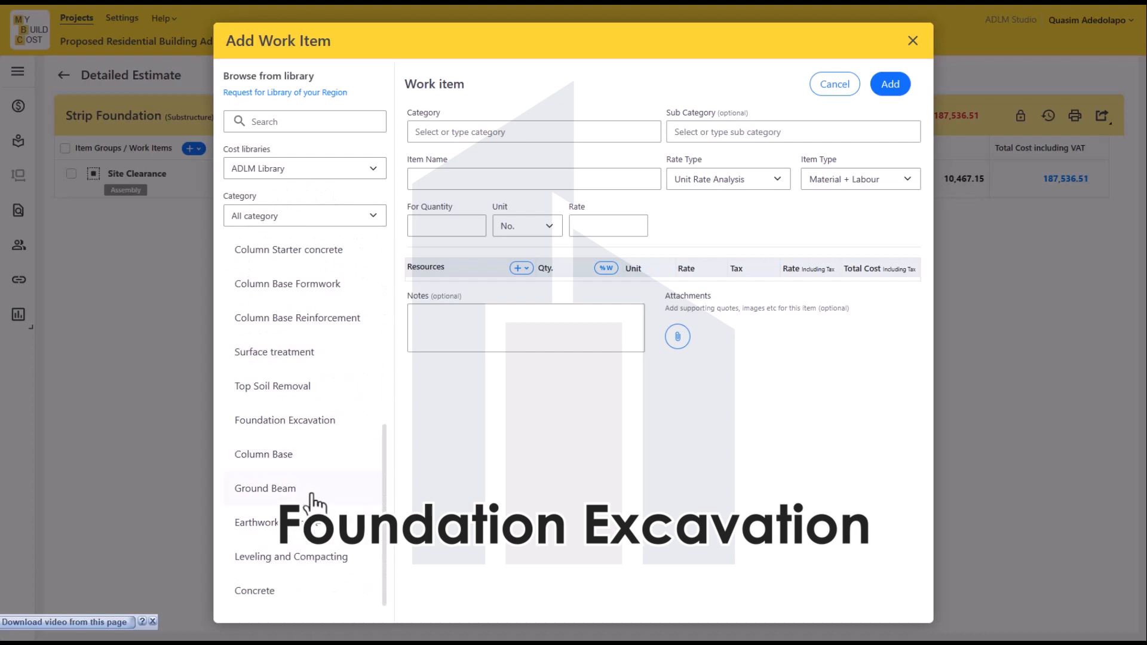
{"action": "left_click", "coordinate": [289, 420]}
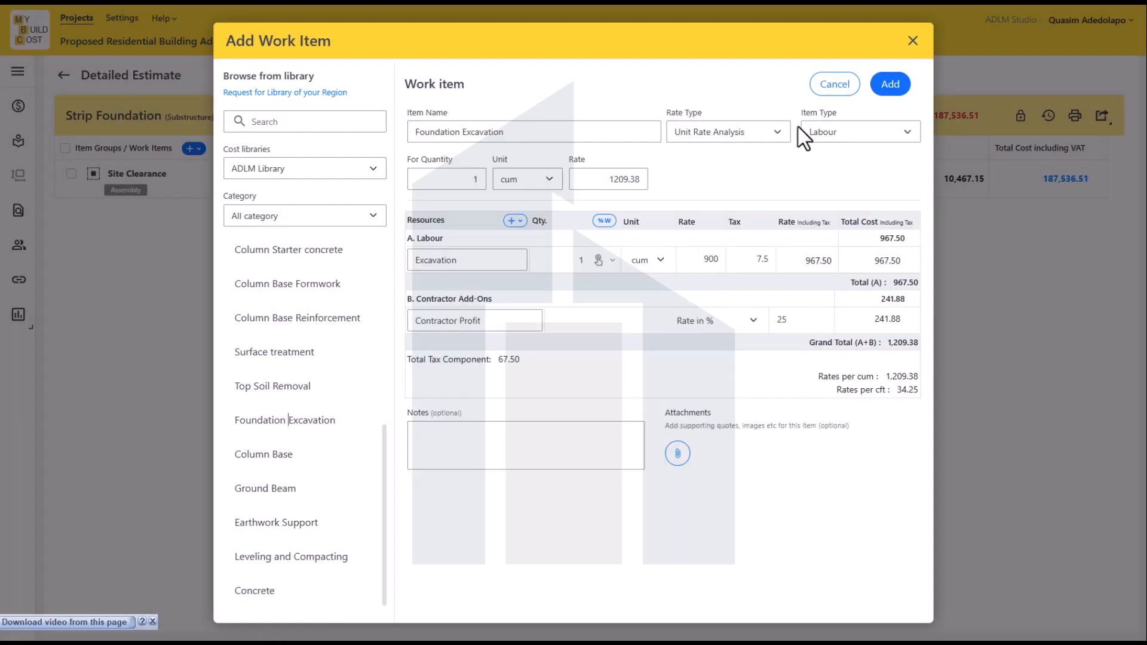
{"action": "left_click", "coordinate": [899, 81]}
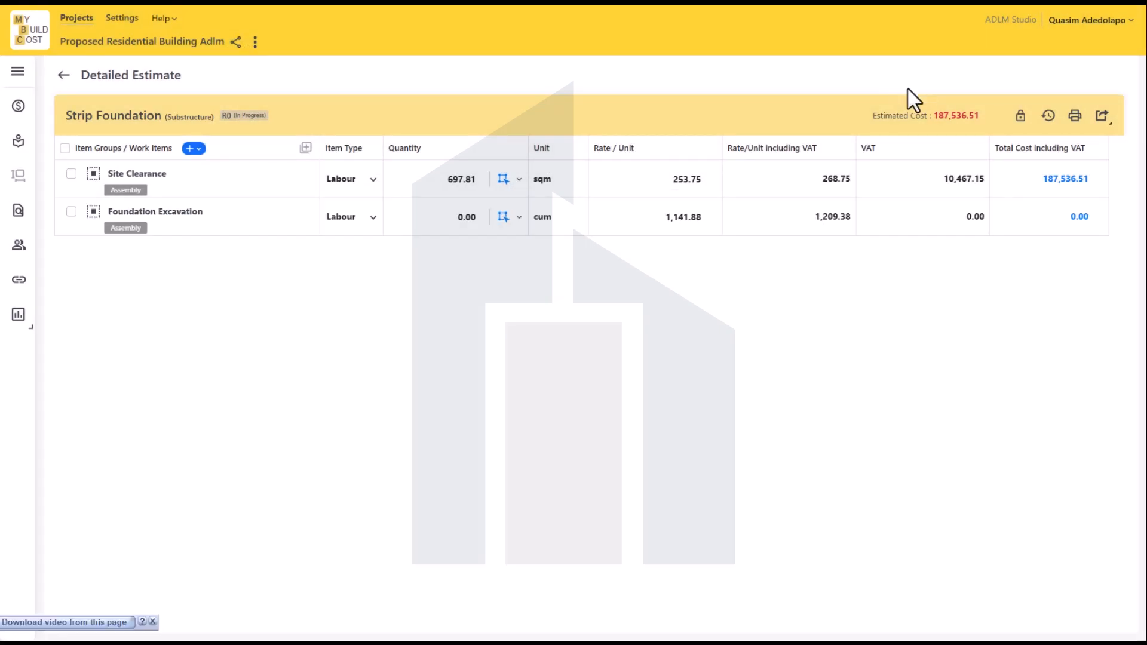
Open the 2D take-off for Foundation Excavation on the dimensioned floor plan (drawing 1.2) and collapse the surrounding panels to enlarge the drawing
{"action": "left_click", "coordinate": [504, 218]}
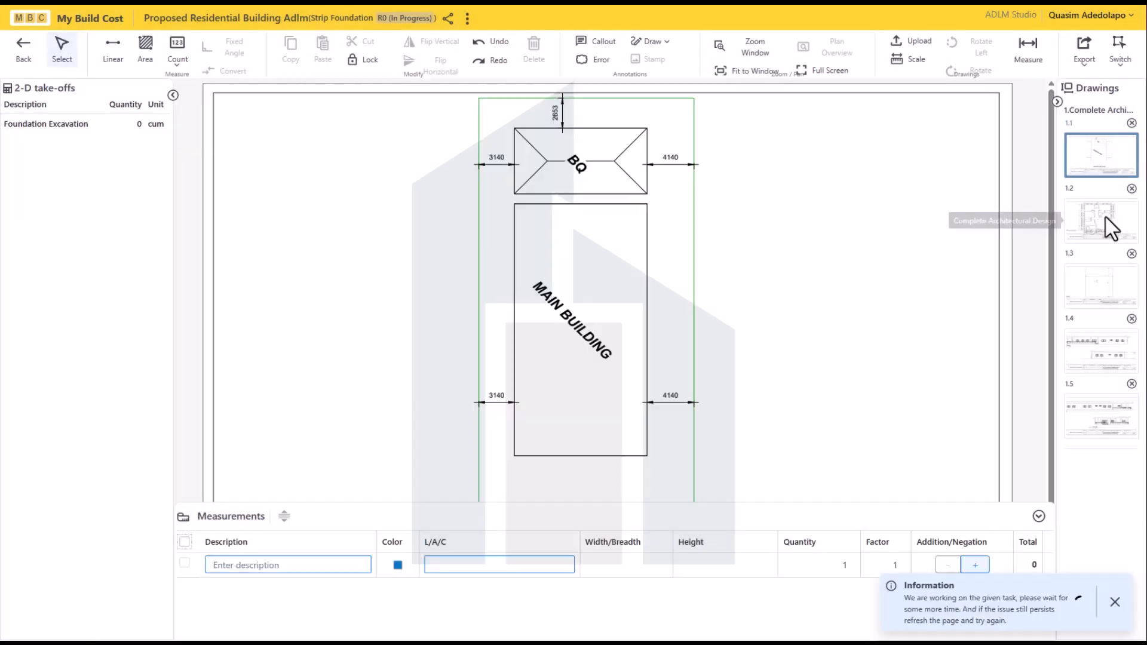
{"action": "left_click", "coordinate": [1103, 219]}
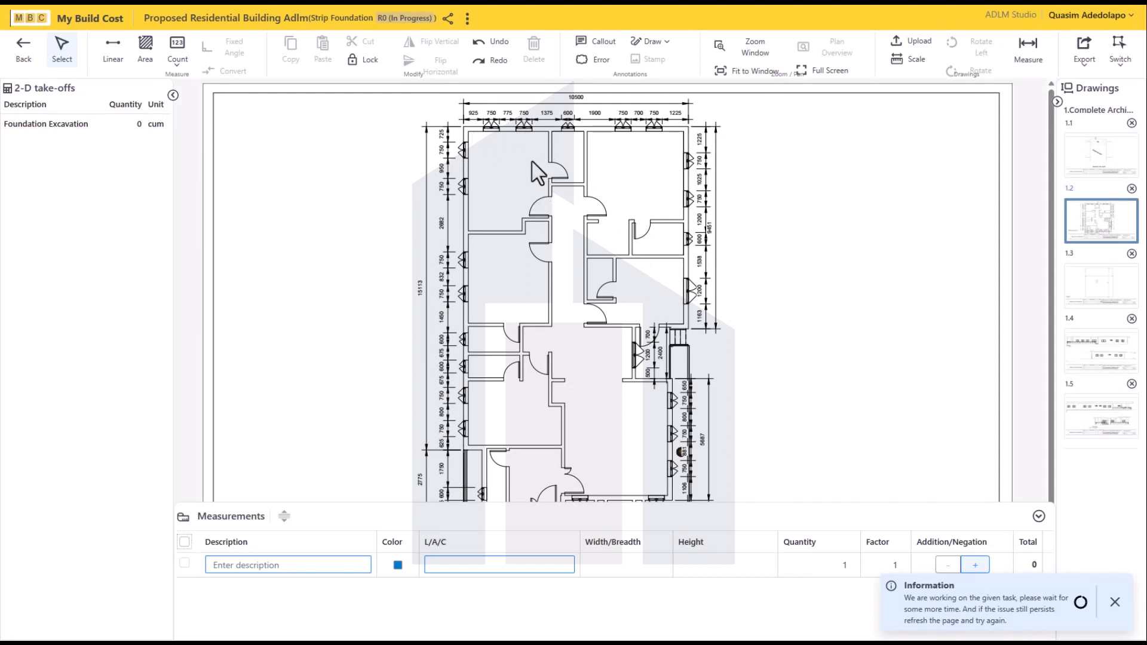
{"action": "scroll", "coordinate": [509, 98], "scroll_direction": "up", "scroll_amount": 3}
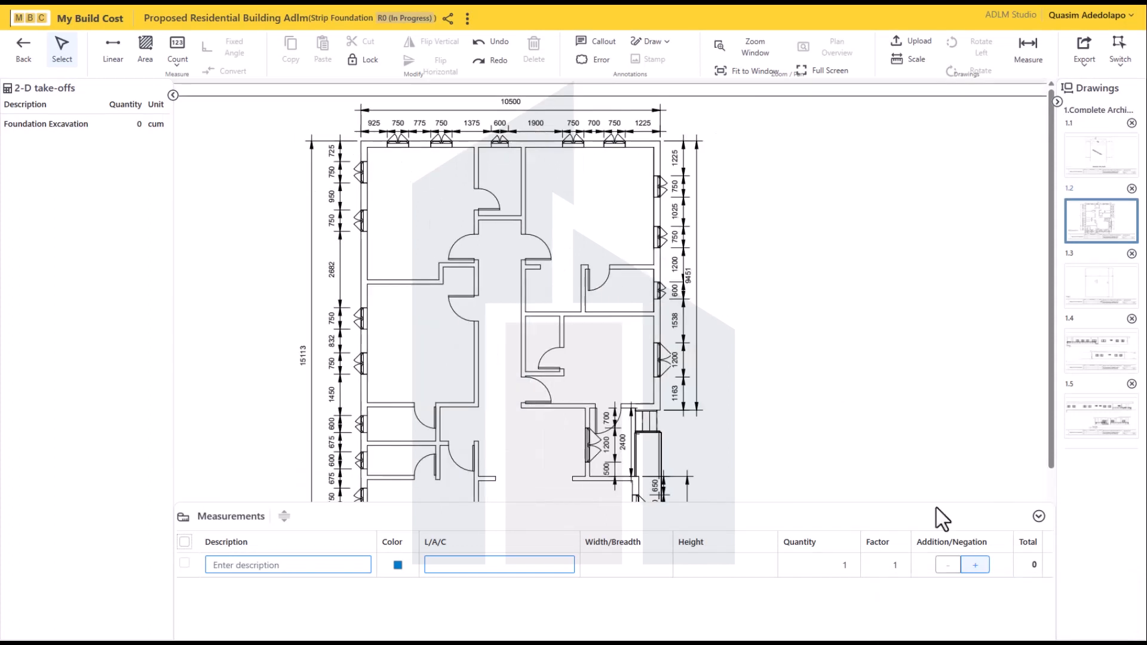
{"action": "left_click", "coordinate": [172, 96]}
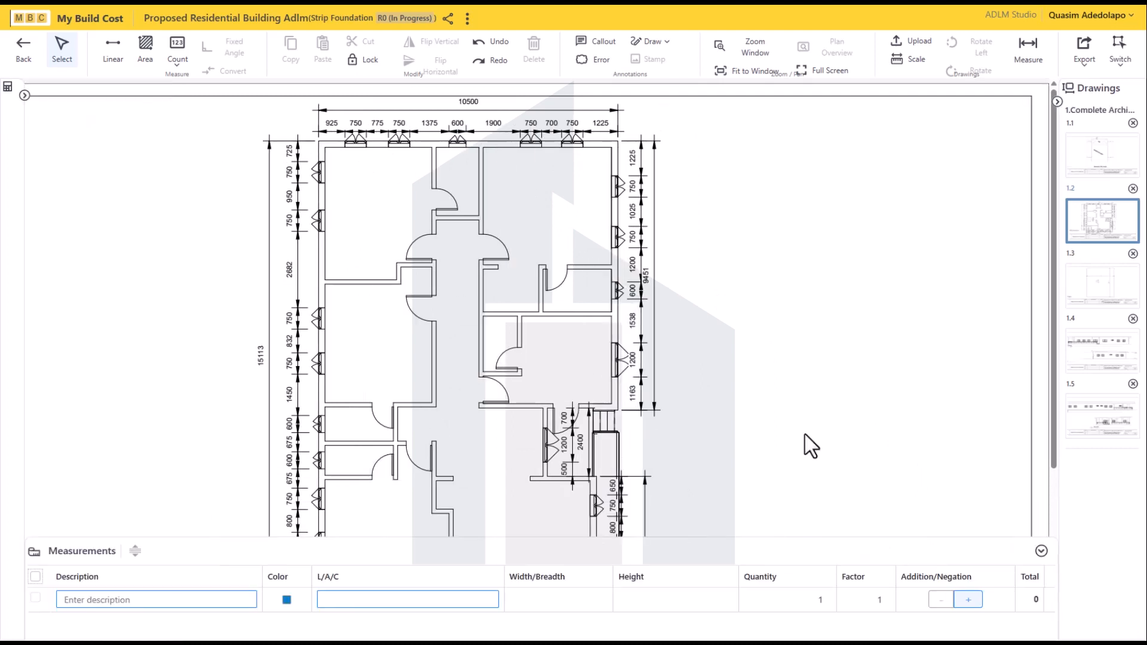
{"action": "left_click", "coordinate": [1040, 552]}
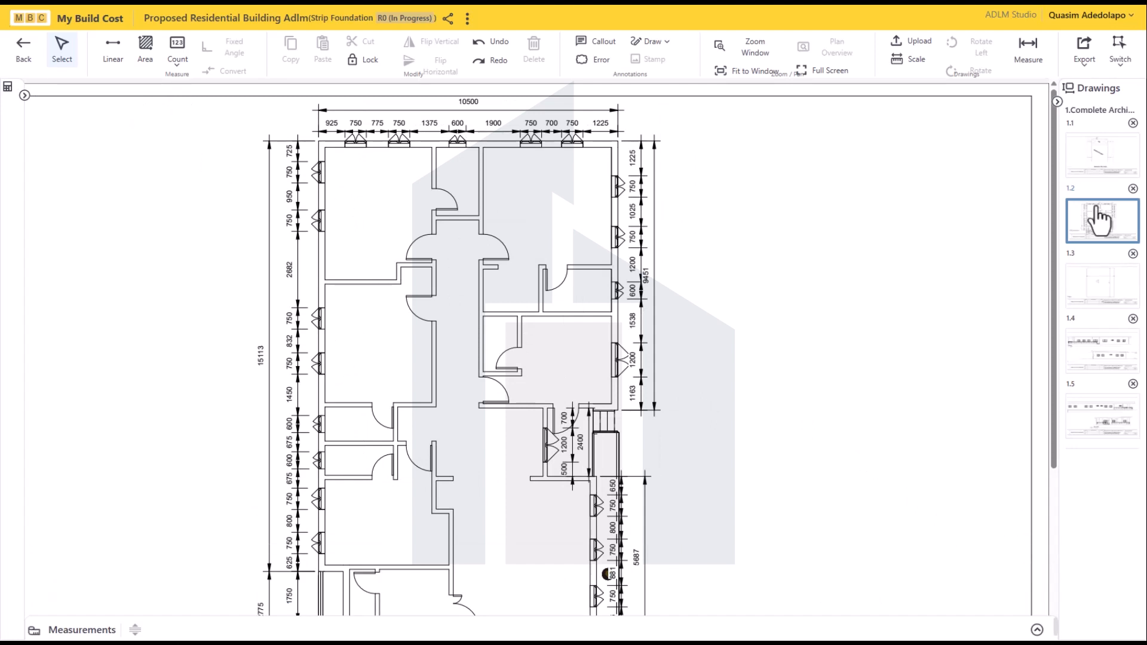
{"action": "left_click", "coordinate": [1057, 103]}
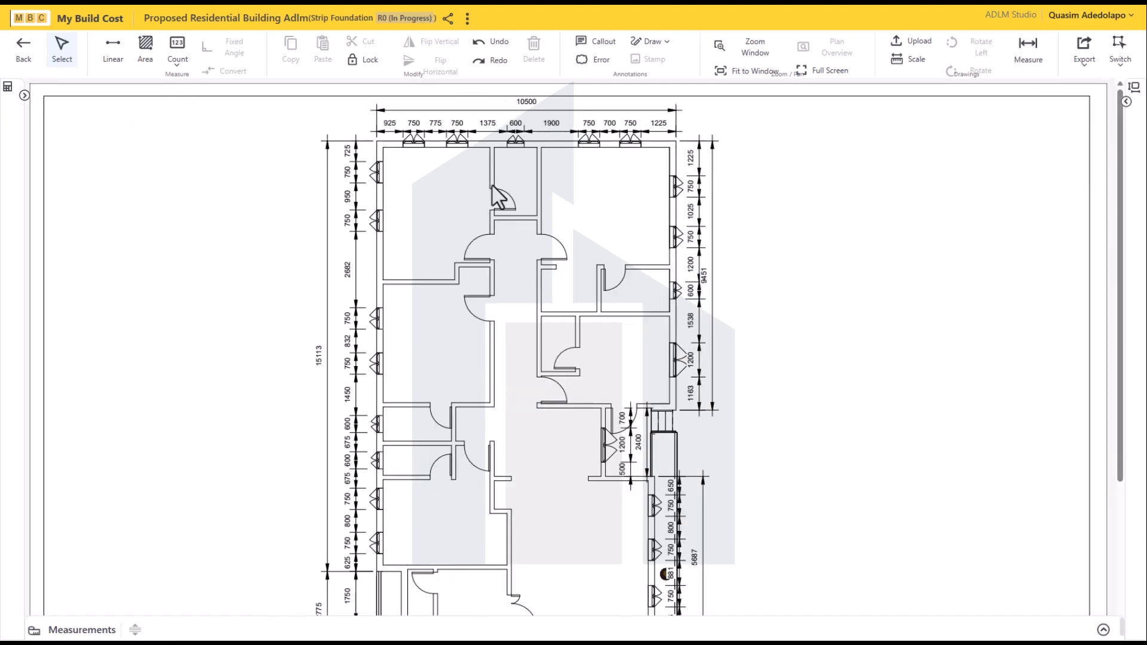
Calibrate the floor plan manually in metric meters, using the overall 10500 dimension as a known distance of 10.5 m
{"action": "scroll", "coordinate": [512, 184], "scroll_direction": "down", "scroll_amount": 1}
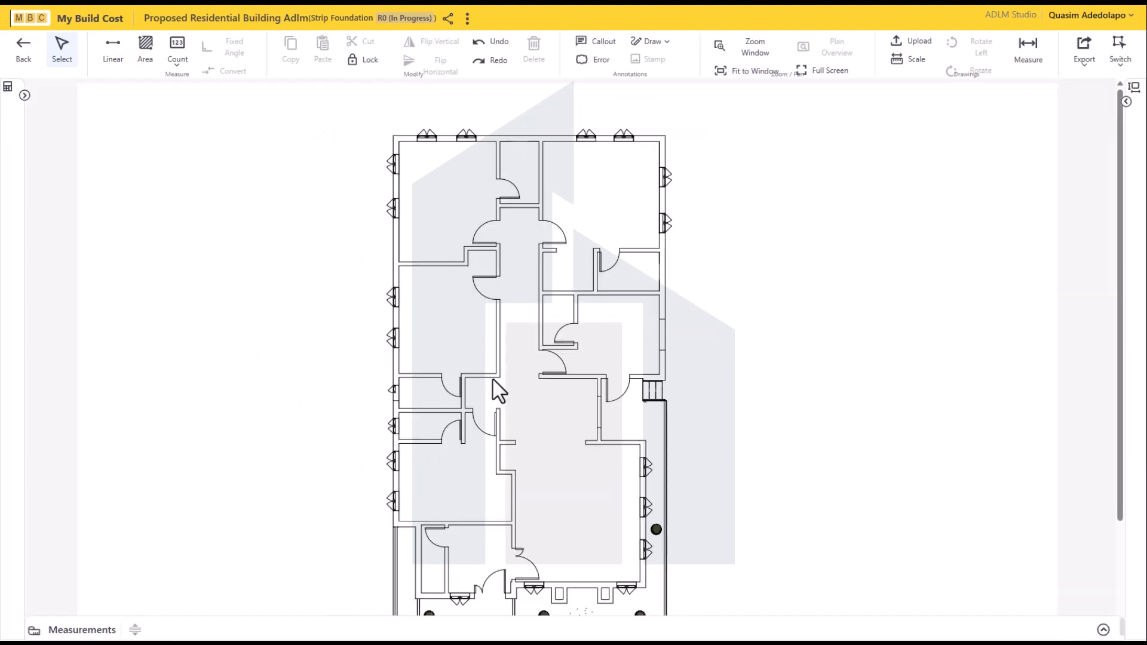
{"action": "scroll", "coordinate": [486, 97], "scroll_direction": "up", "scroll_amount": 2}
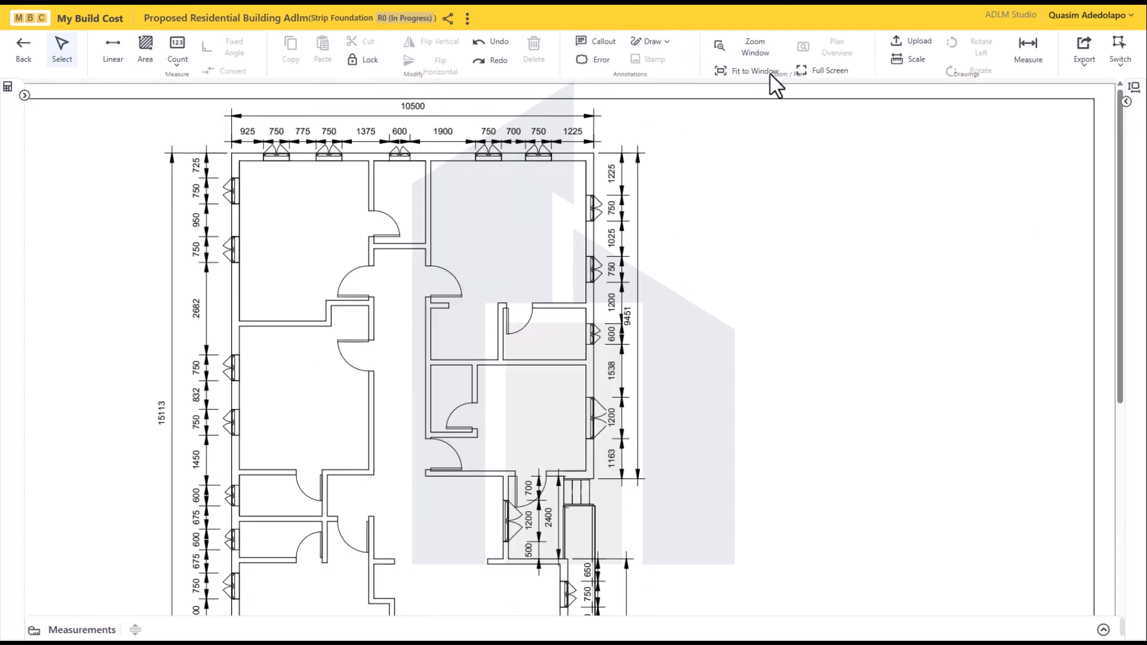
{"action": "left_click", "coordinate": [903, 59]}
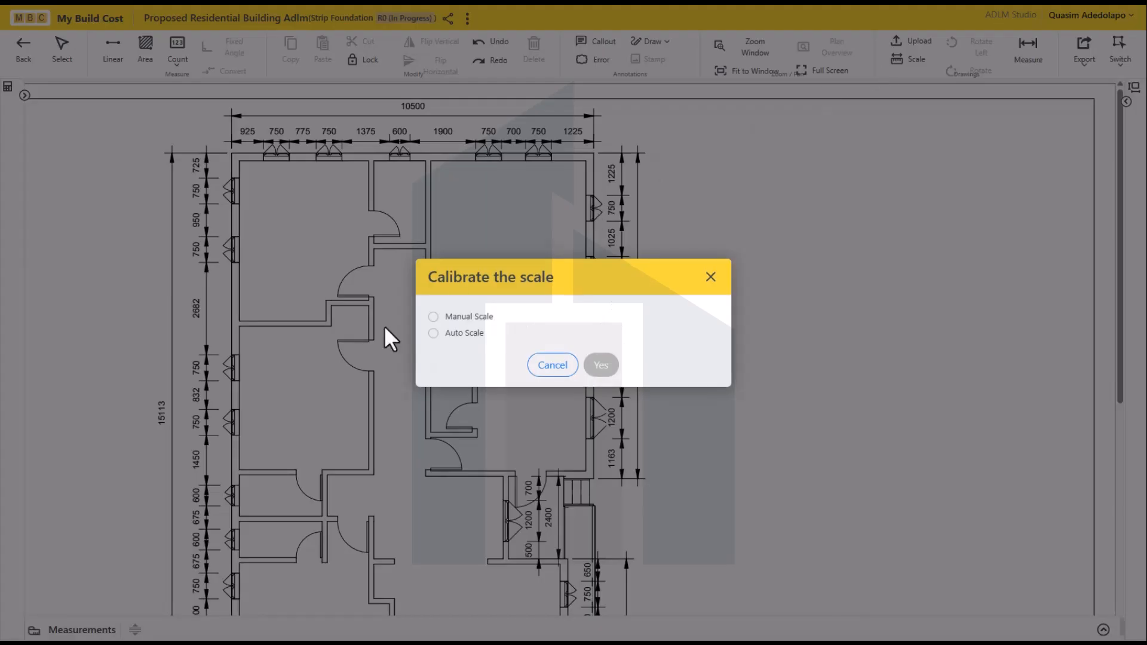
{"action": "left_click", "coordinate": [452, 317]}
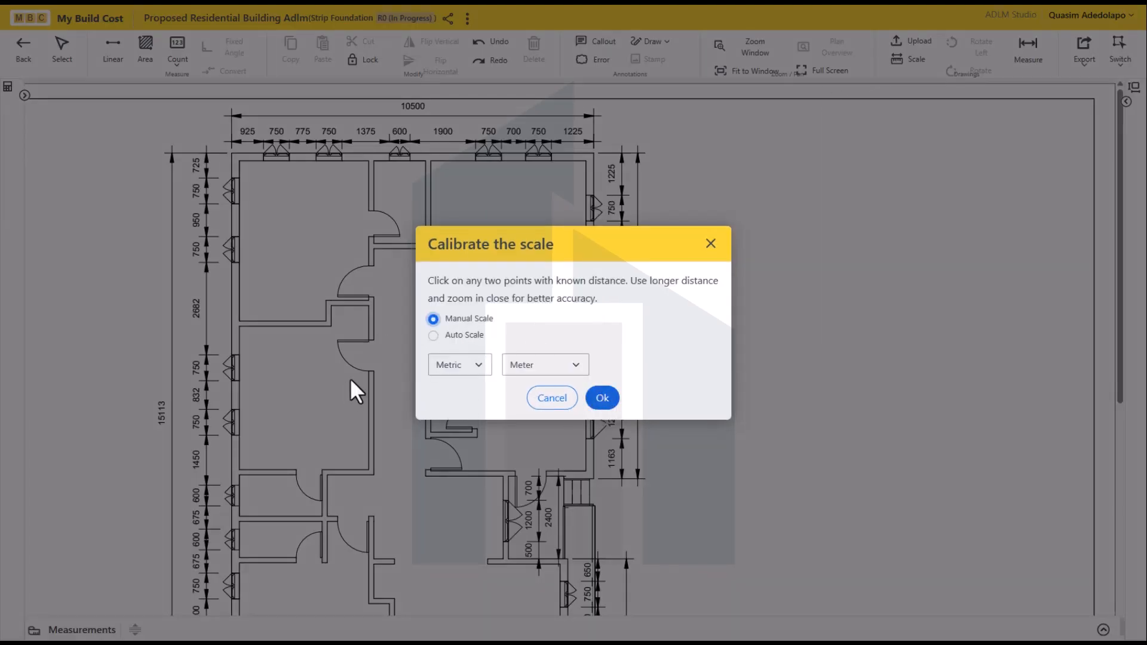
{"action": "left_click", "coordinate": [603, 399]}
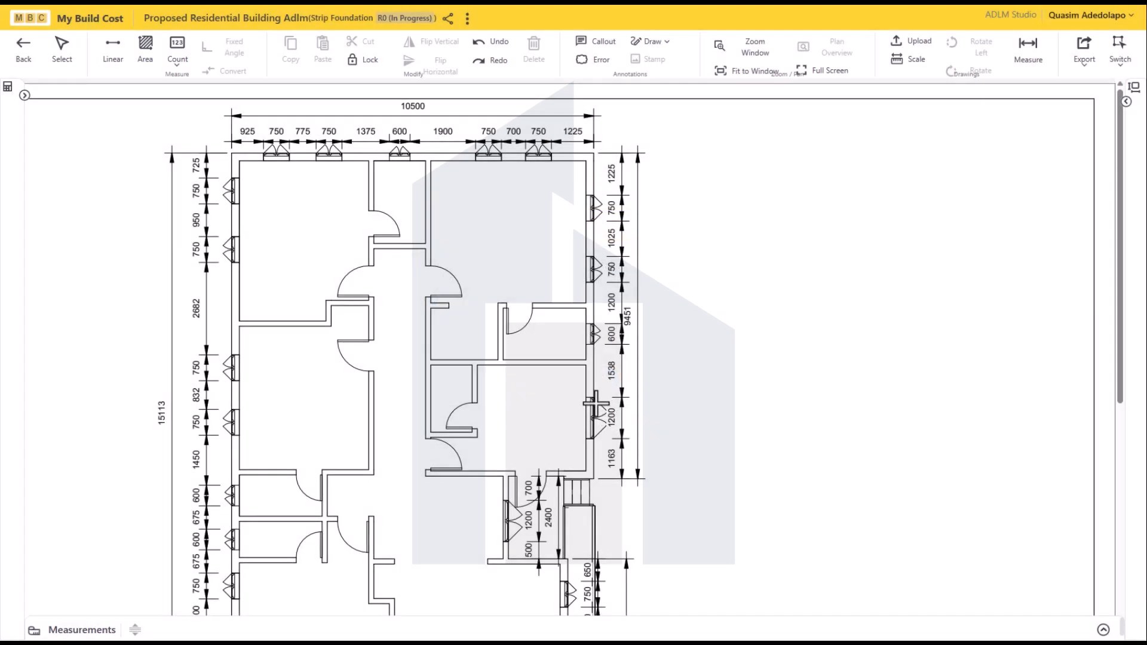
{"action": "left_click", "coordinate": [231, 118]}
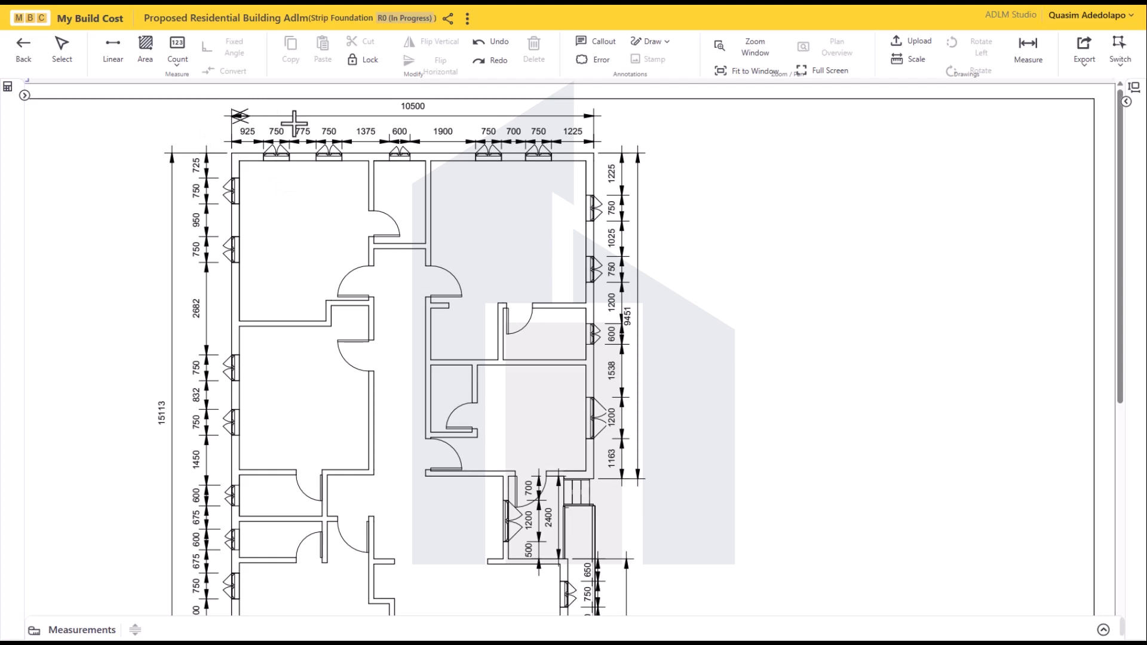
{"action": "left_click", "coordinate": [590, 115]}
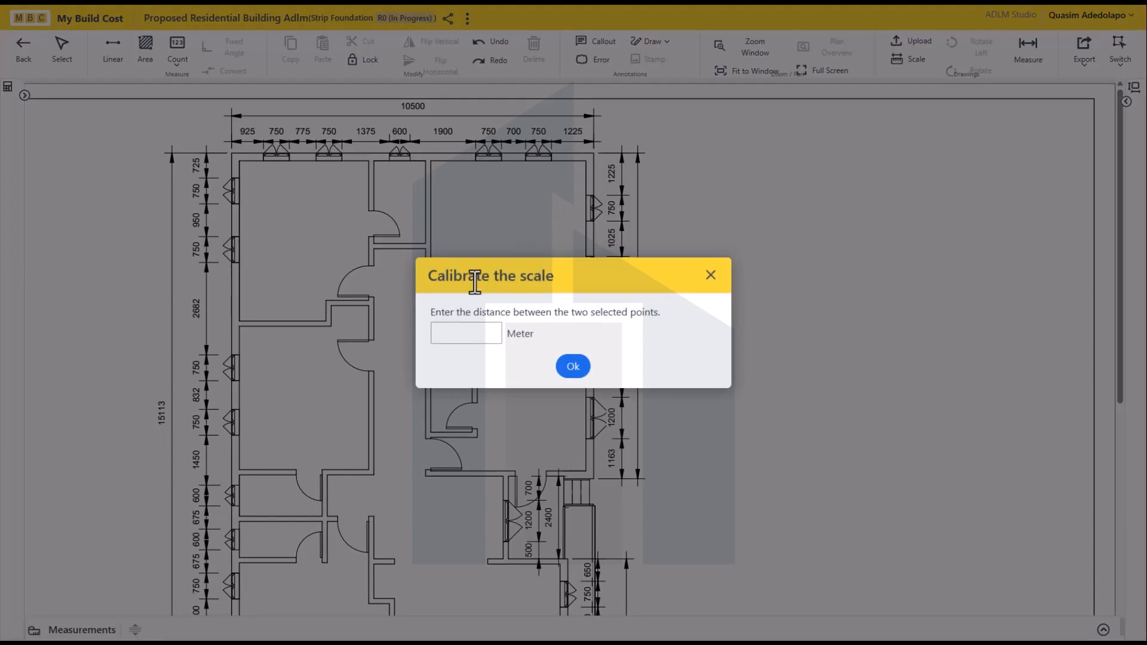
{"action": "left_click", "coordinate": [472, 333]}
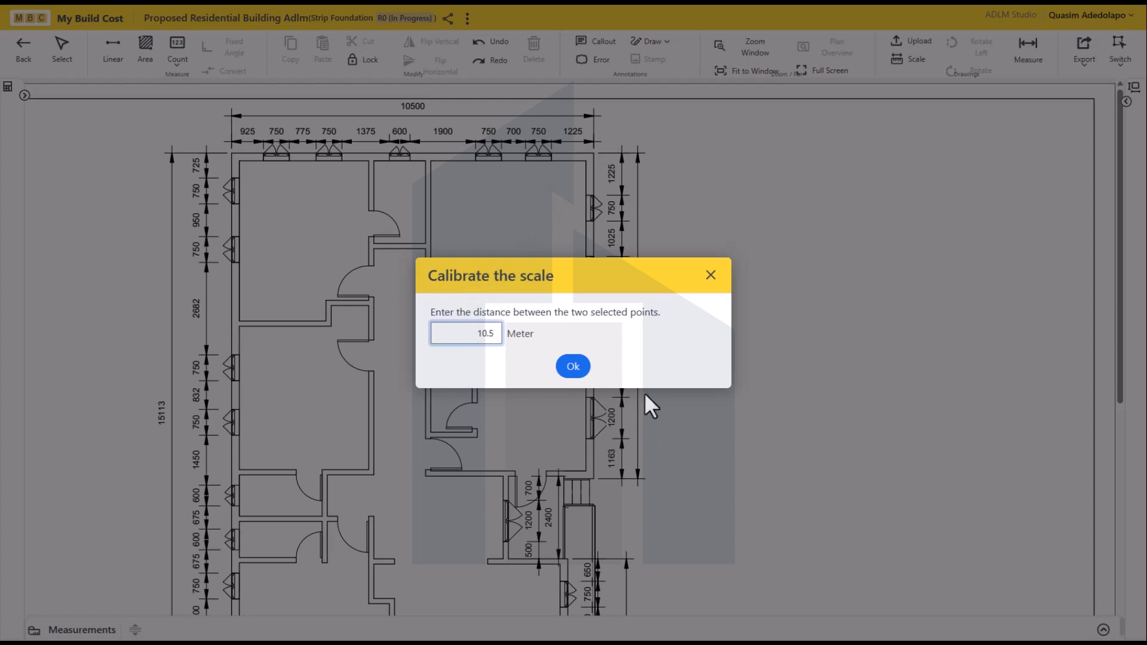
{"action": "left_click", "coordinate": [573, 366]}
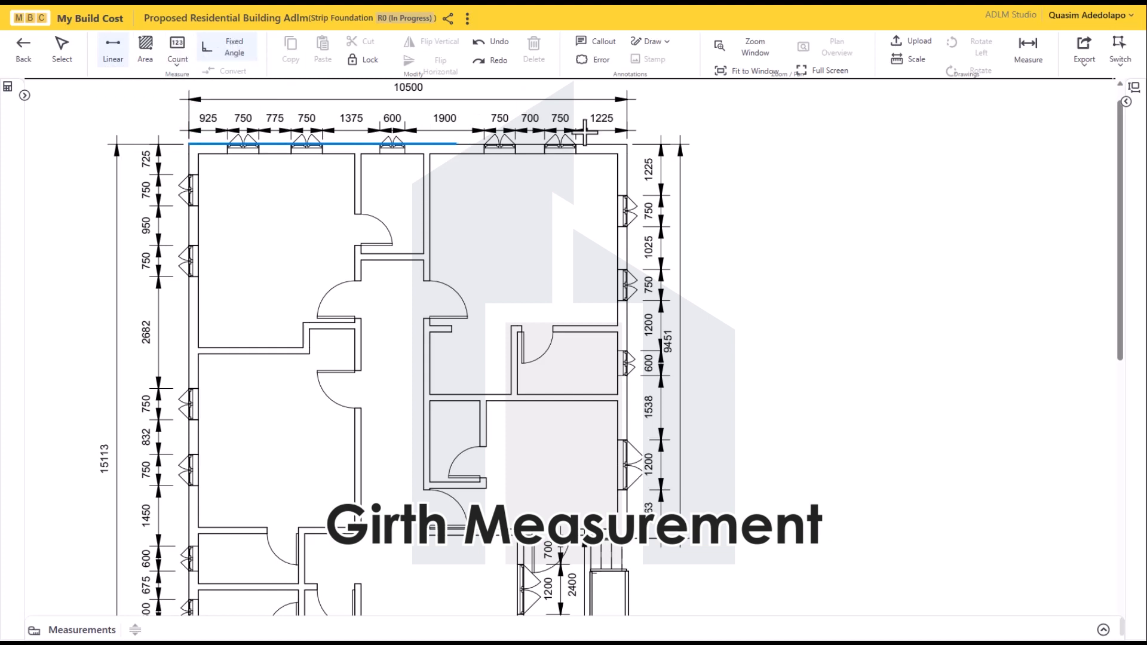
Trace the building's external wall girth as a linear measurement, following every outer corner around the plan back to the starting upper-left corner
{"action": "left_click", "coordinate": [627, 144]}
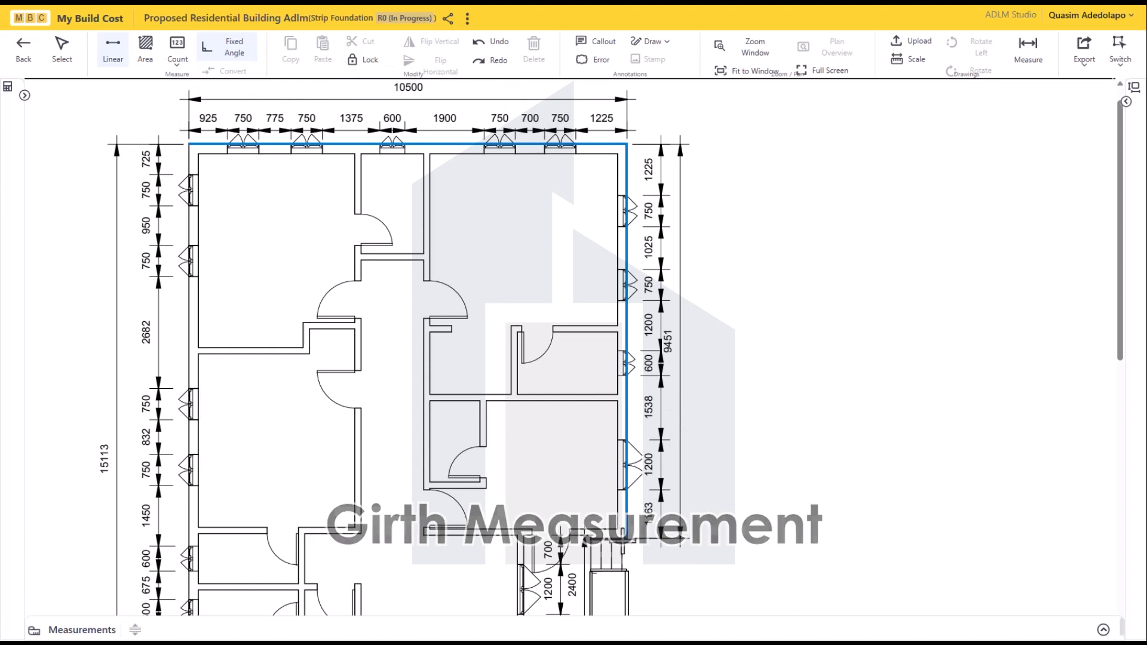
{"action": "left_click", "coordinate": [626, 538]}
{"action": "left_click", "coordinate": [523, 539]}
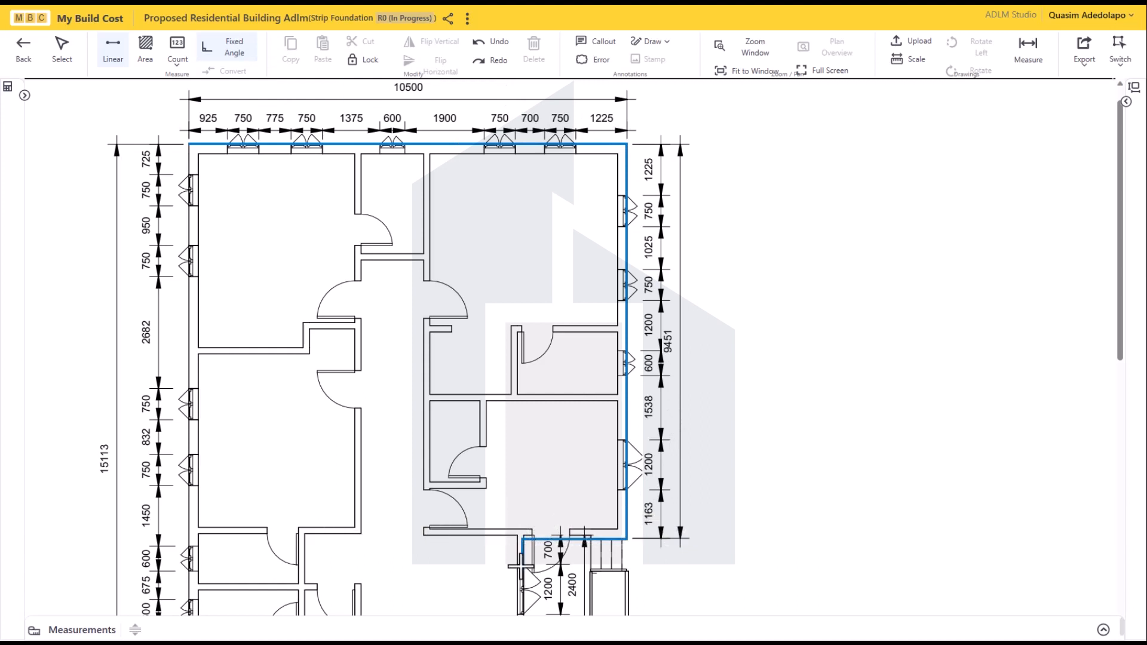
{"action": "scroll", "coordinate": [511, 544], "scroll_direction": "down", "scroll_amount": 5}
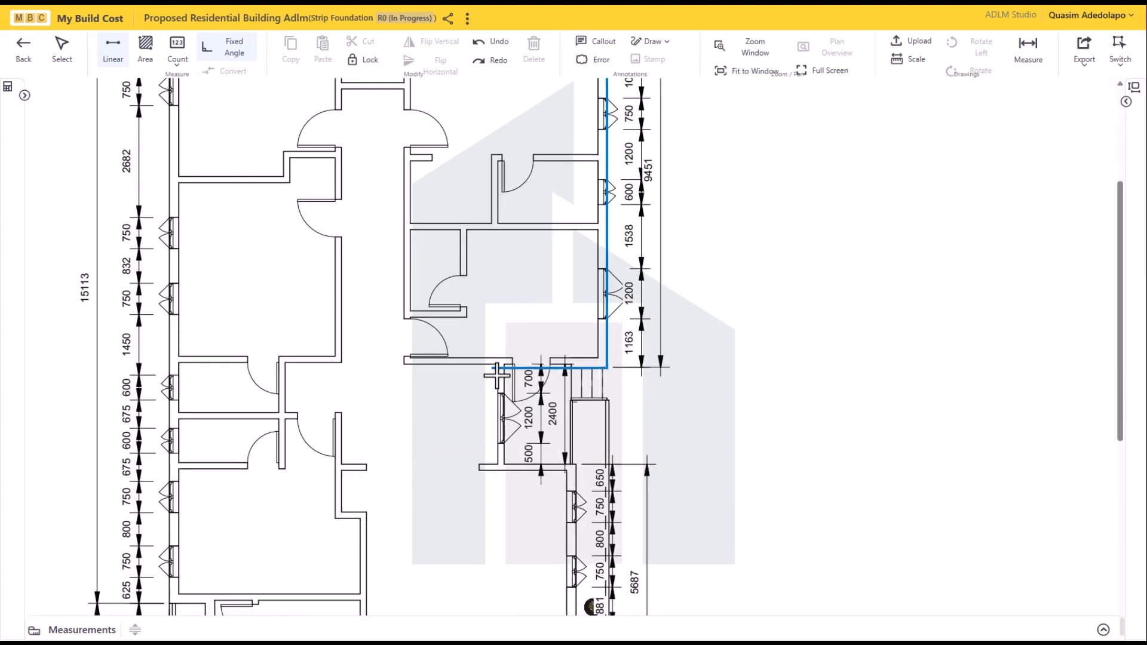
{"action": "left_click", "coordinate": [505, 462]}
{"action": "scroll", "coordinate": [506, 463], "scroll_direction": "down", "scroll_amount": 5}
{"action": "left_click", "coordinate": [582, 292]}
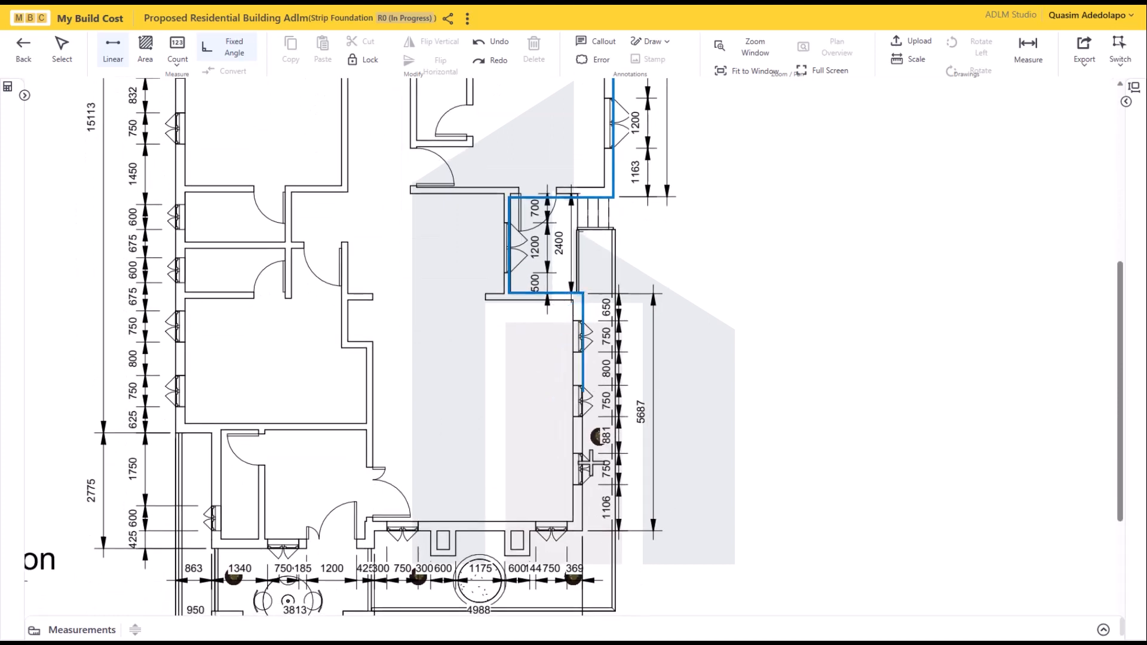
{"action": "left_click", "coordinate": [583, 531]}
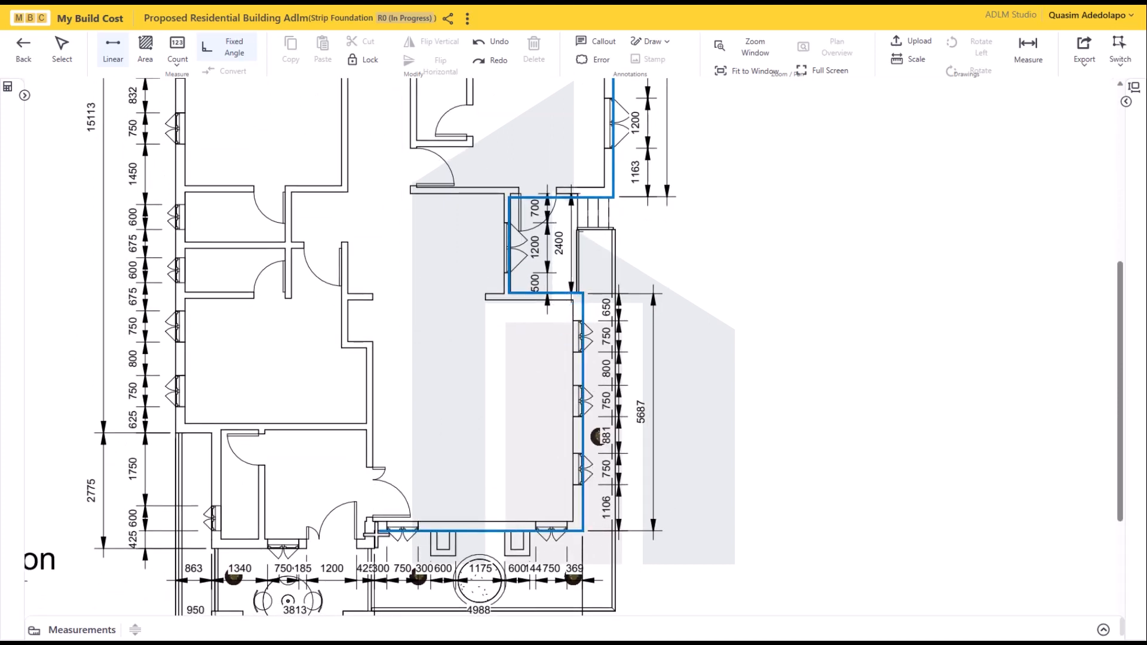
{"action": "left_click", "coordinate": [376, 530]}
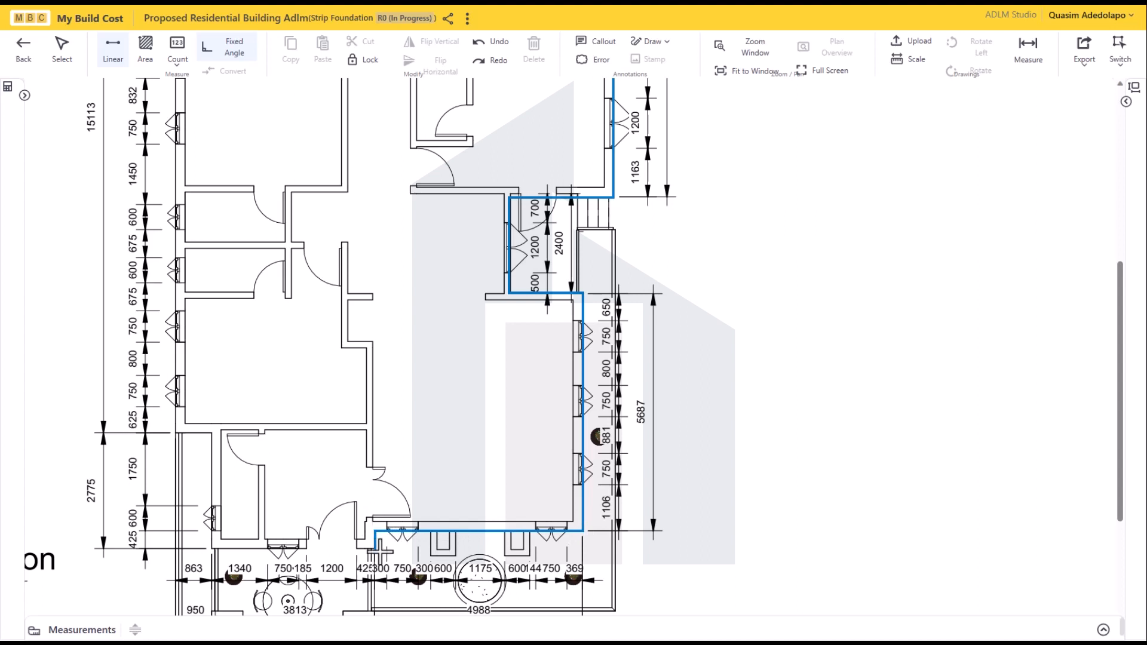
{"action": "left_click", "coordinate": [379, 550]}
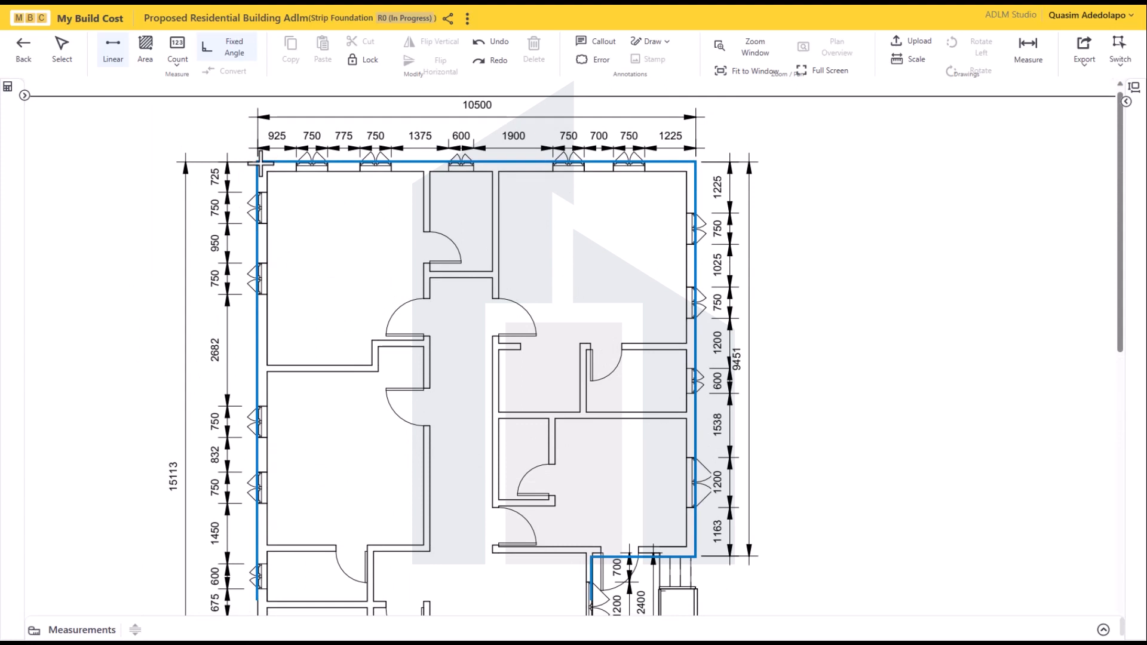
{"action": "left_click", "coordinate": [260, 162]}
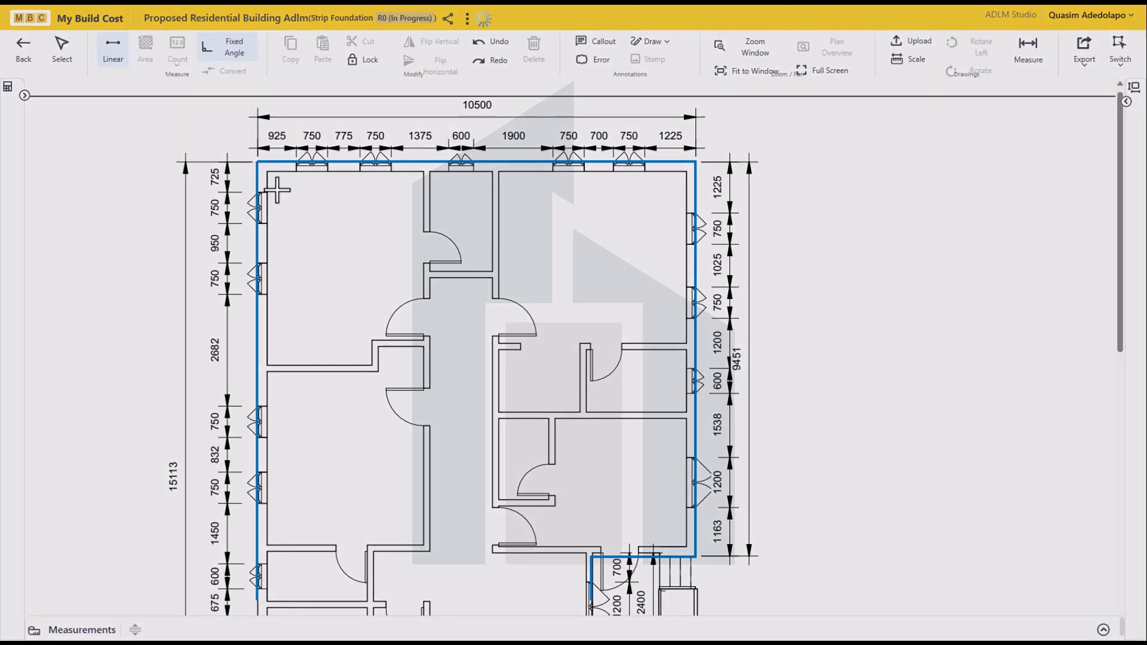
{"action": "scroll", "coordinate": [311, 310], "scroll_direction": "down", "scroll_amount": 3}
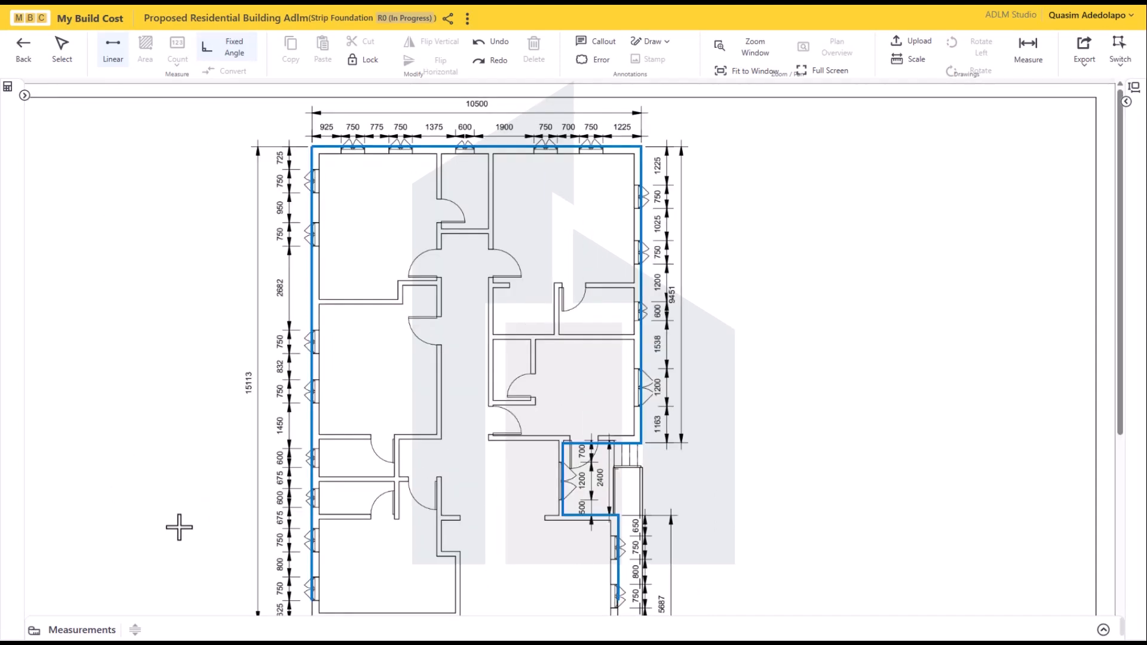
Rename the perimeter measurement in the measurements list as External Walls
{"action": "left_click", "coordinate": [1103, 629]}
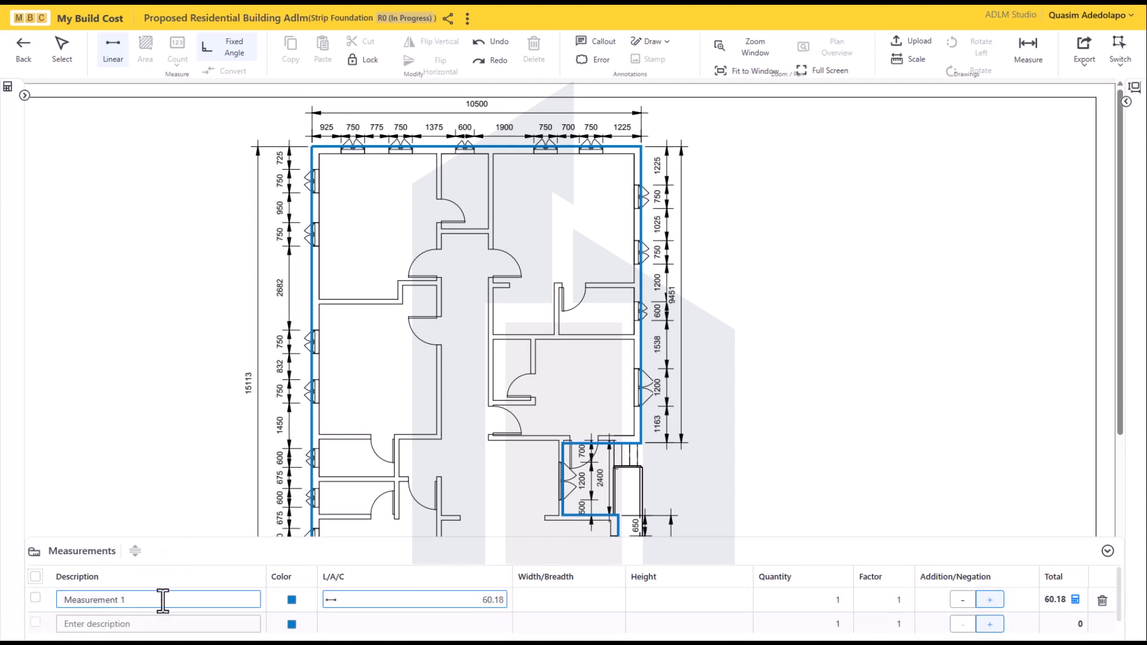
{"action": "triple_click", "coordinate": [130, 600]}
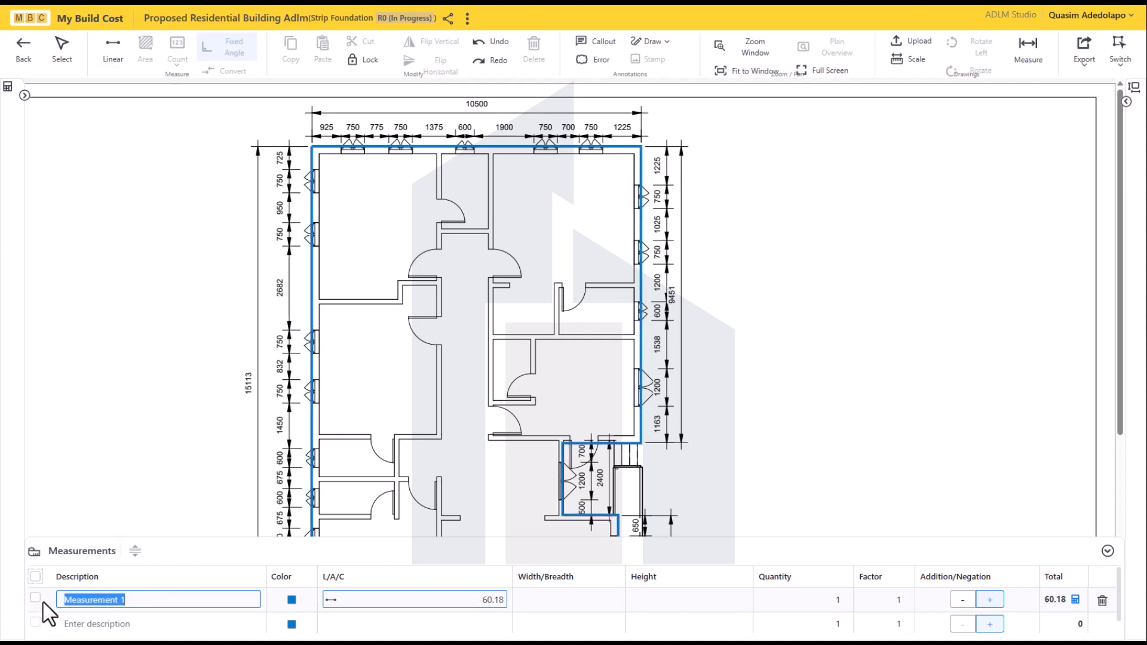
{"action": "type", "text": "External Walls"}
{"action": "left_click", "coordinate": [159, 622]}
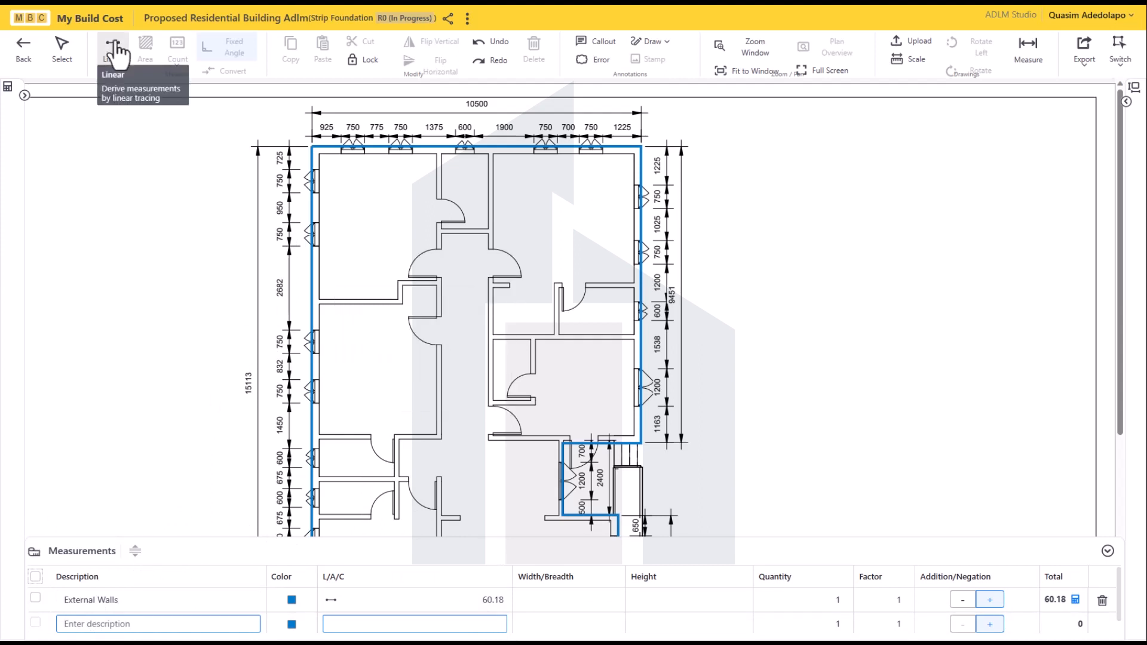
Start a linear measurement and trace the two long internal walls on either side of the corridor, from the upper external wall down
{"action": "left_click", "coordinate": [1107, 551]}
{"action": "left_click", "coordinate": [113, 49]}
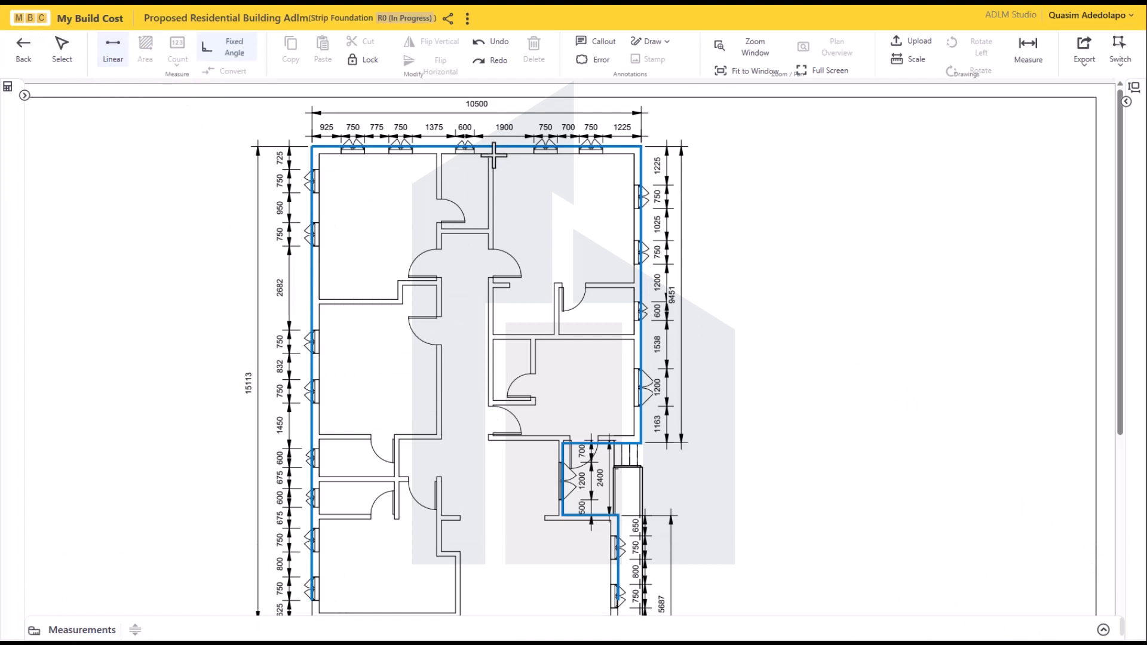
{"action": "left_click", "coordinate": [493, 155]}
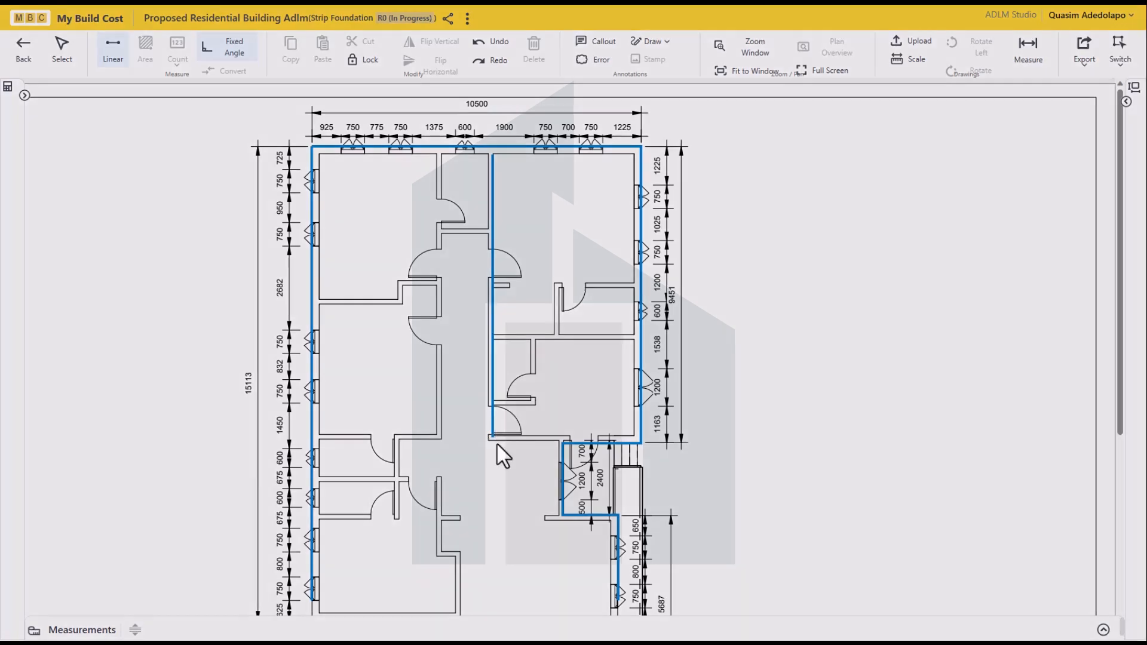
{"action": "left_click", "coordinate": [497, 440]}
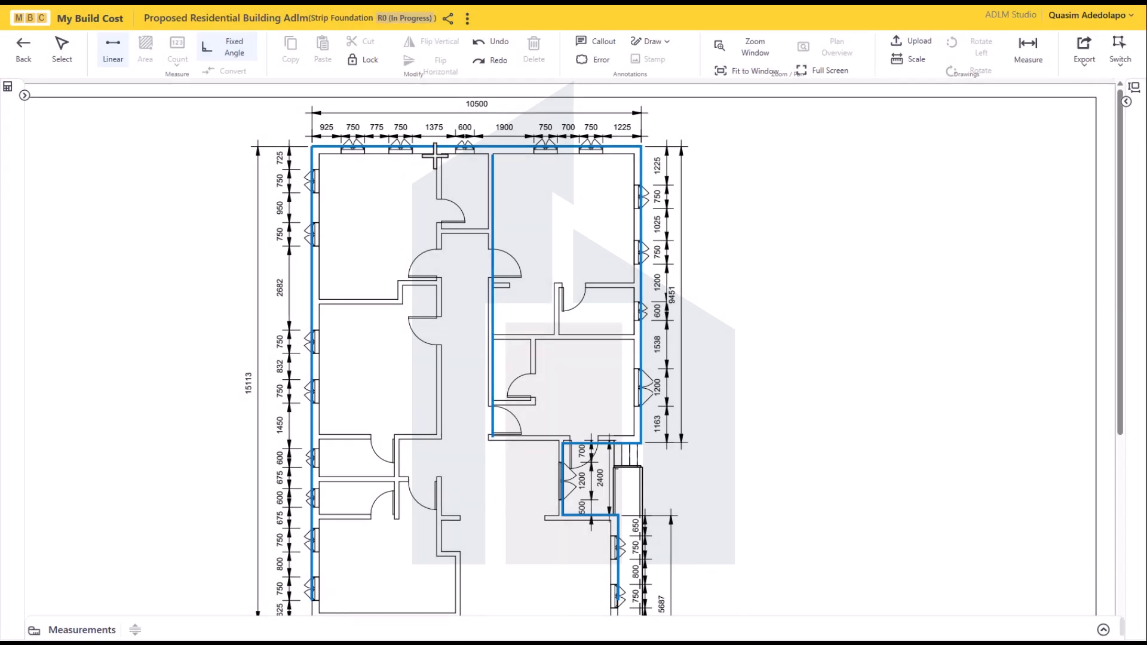
{"action": "left_click", "coordinate": [435, 154]}
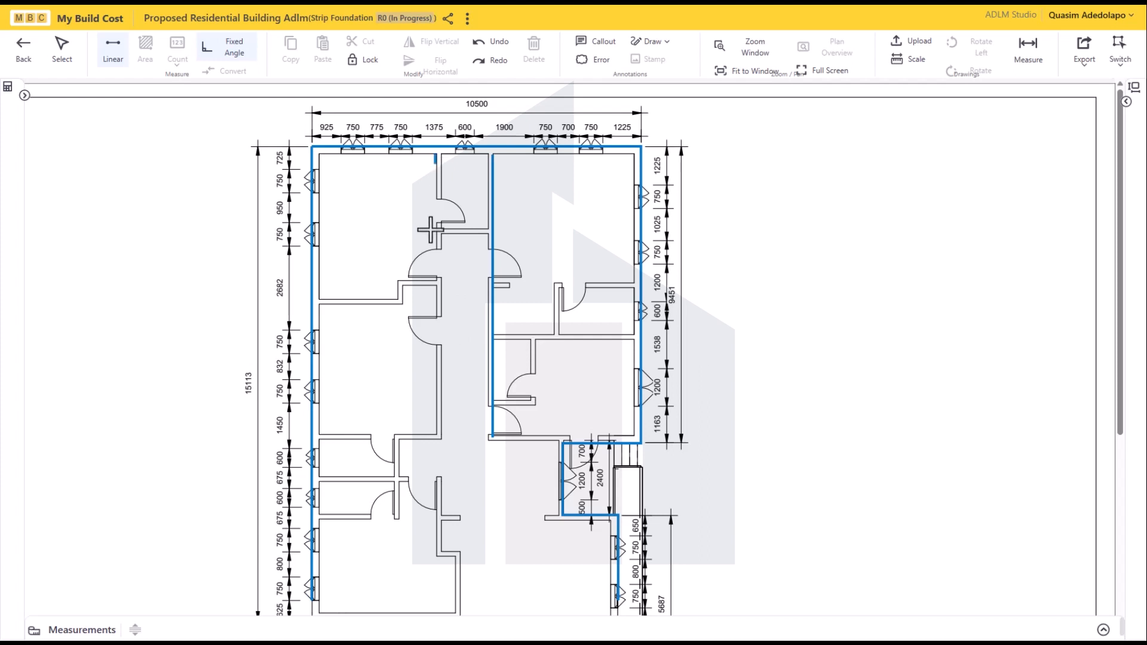
{"action": "left_click", "coordinate": [437, 438]}
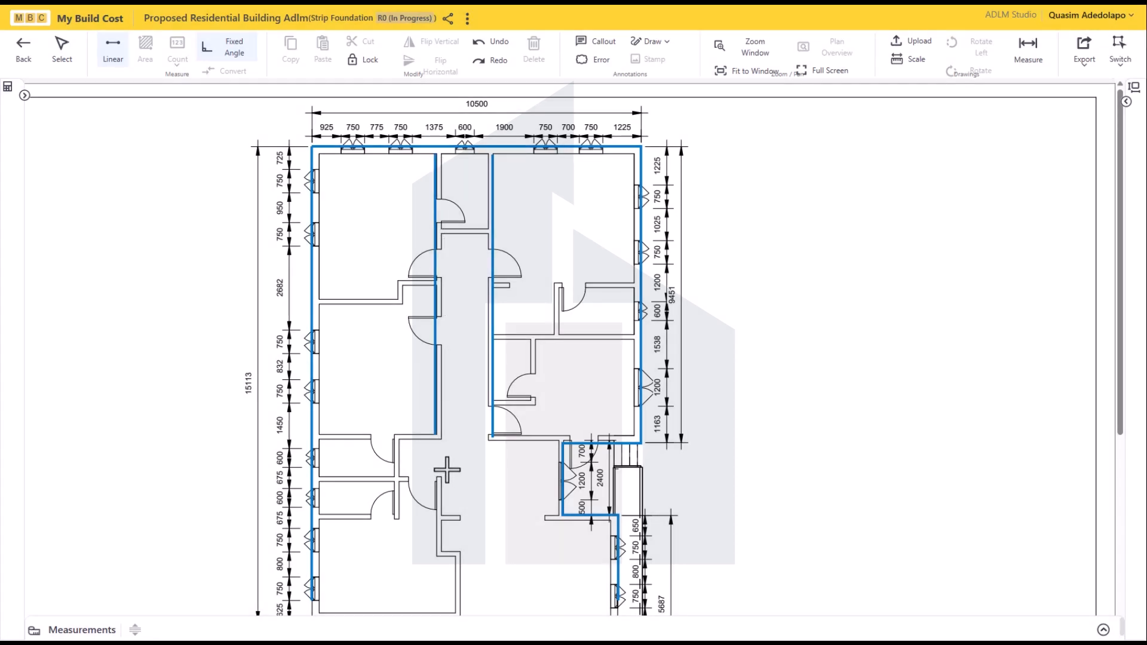
Trace the stepped internal wall from below the small rooms at the corridor's lower end down to the front external wall
{"action": "scroll", "coordinate": [447, 470], "scroll_direction": "down", "scroll_amount": 3}
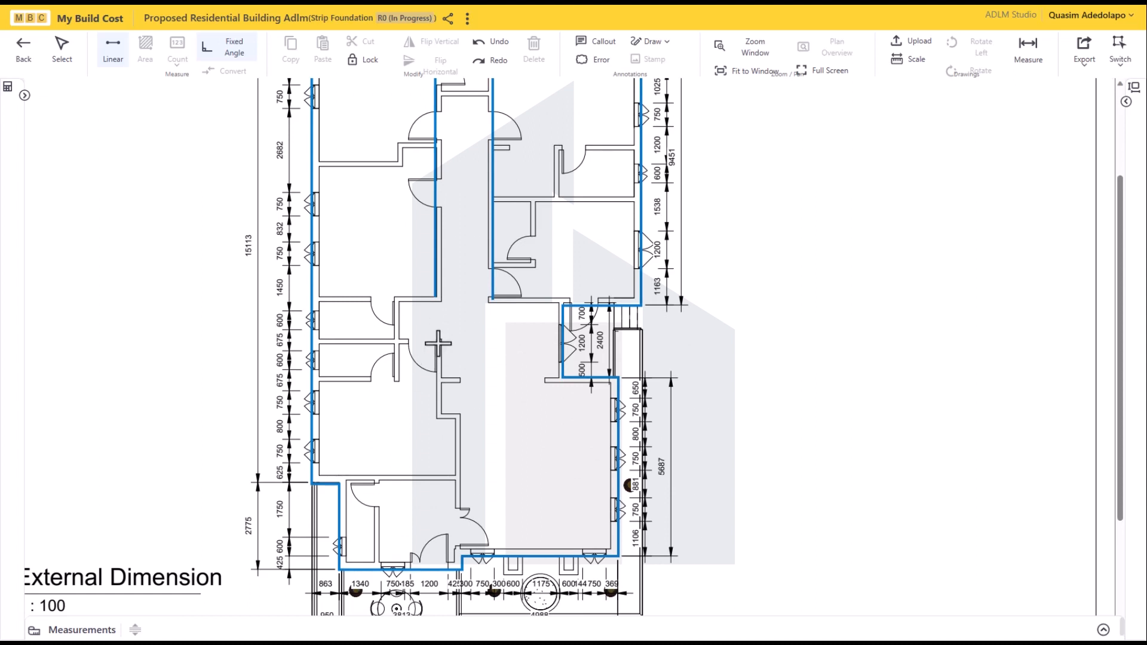
{"action": "left_click", "coordinate": [436, 345]}
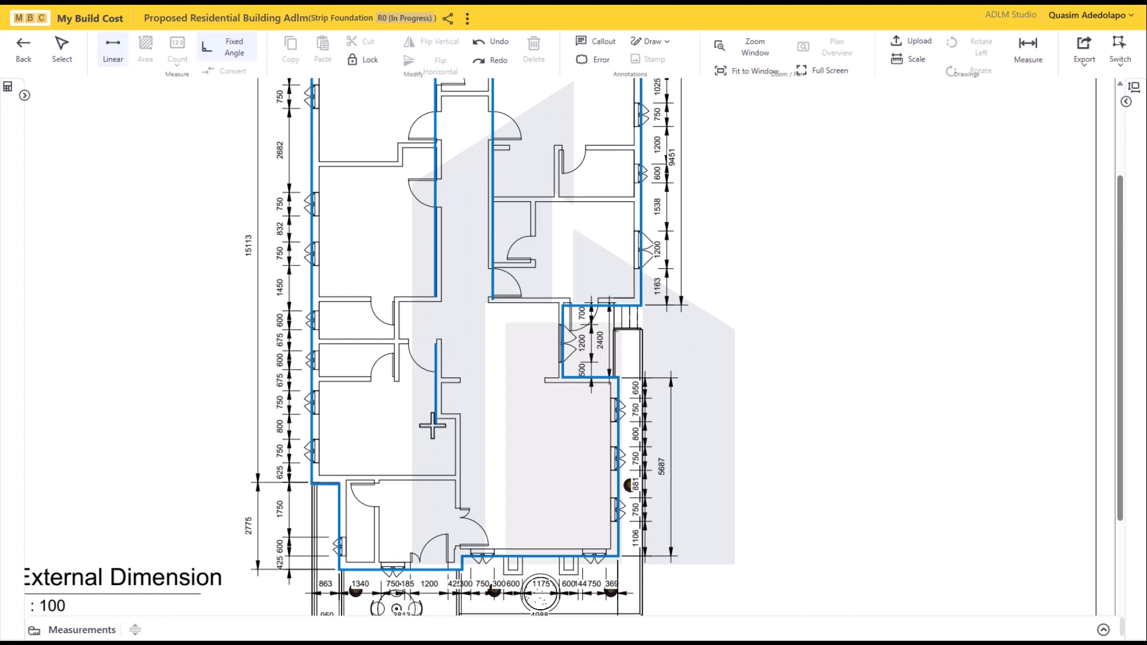
{"action": "left_click", "coordinate": [437, 419]}
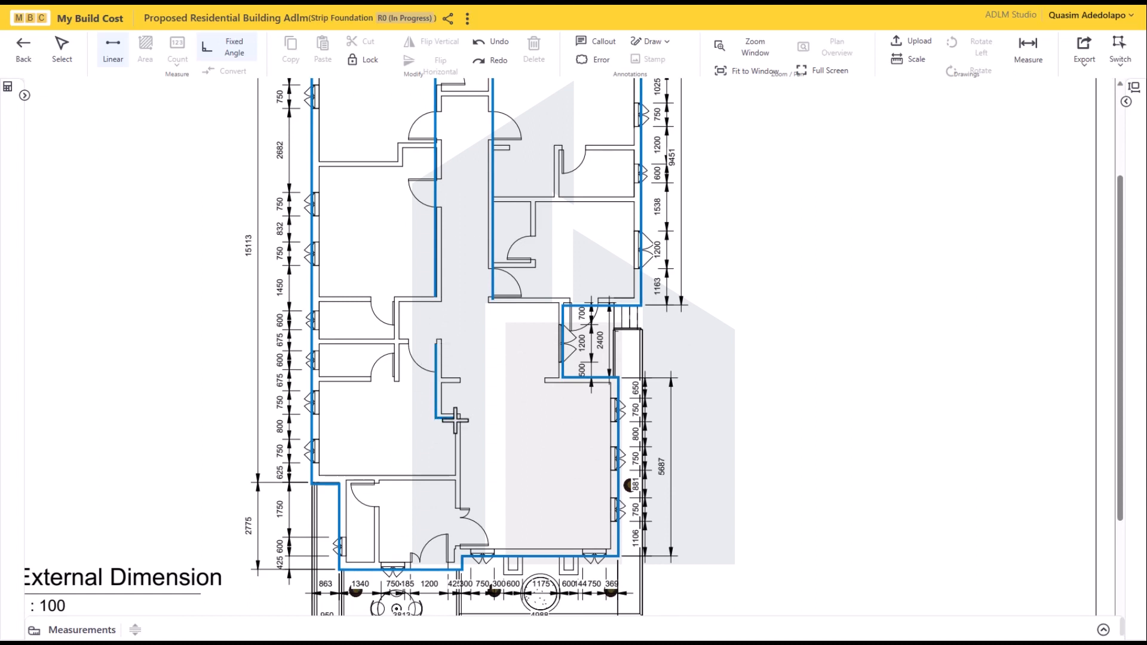
{"action": "left_click", "coordinate": [457, 419]}
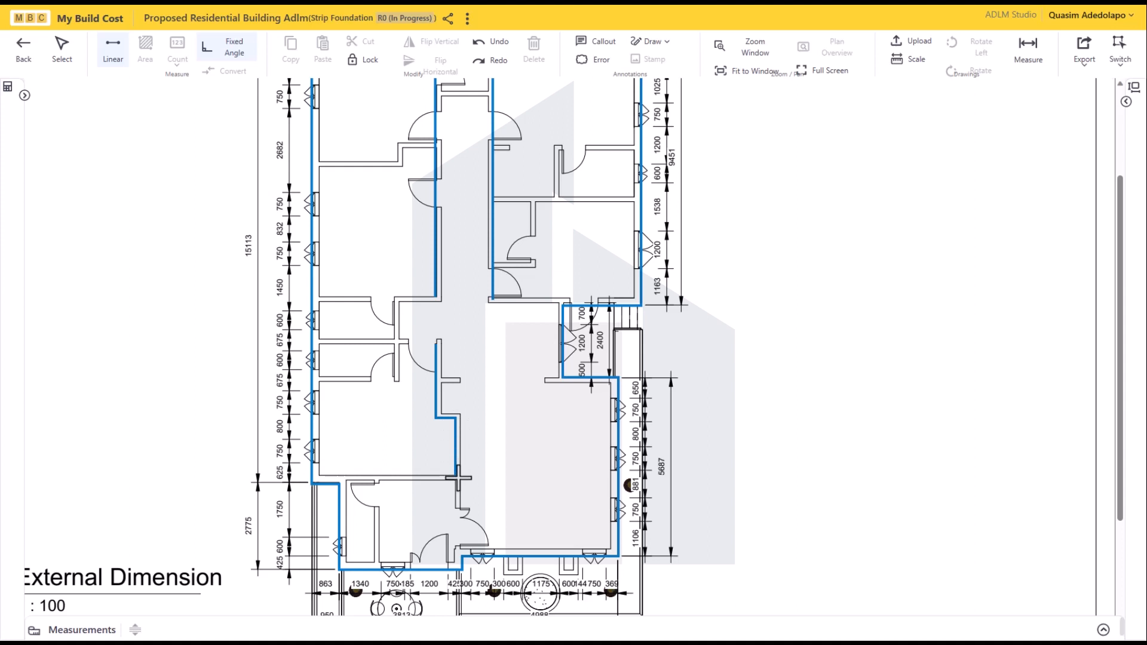
{"action": "left_click", "coordinate": [452, 551]}
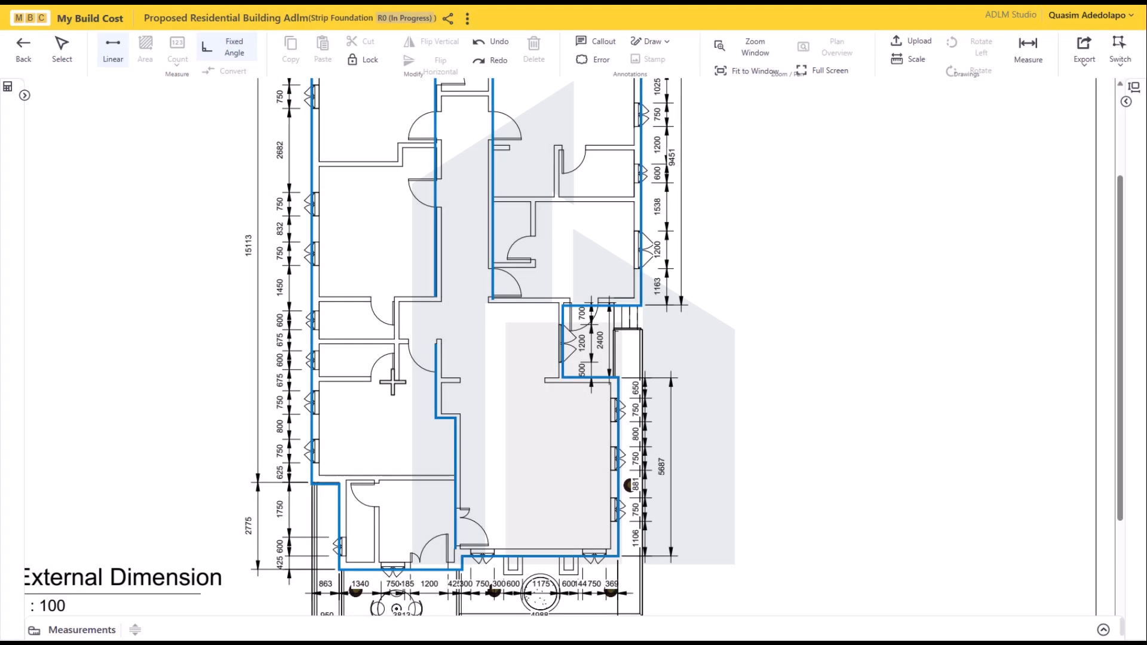
Trace the short partitions beside the two small left-hand rooms and the small rooms on the right of the corridor
{"action": "left_click", "coordinate": [392, 380]}
{"action": "left_click", "coordinate": [395, 296]}
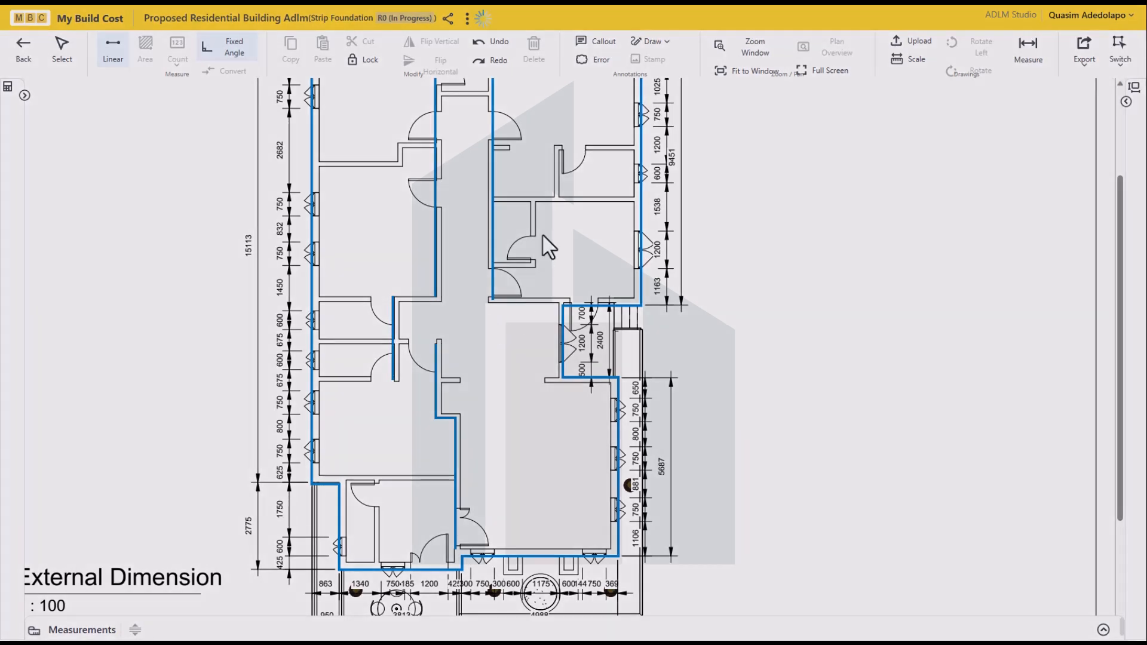
{"action": "left_click", "coordinate": [535, 203]}
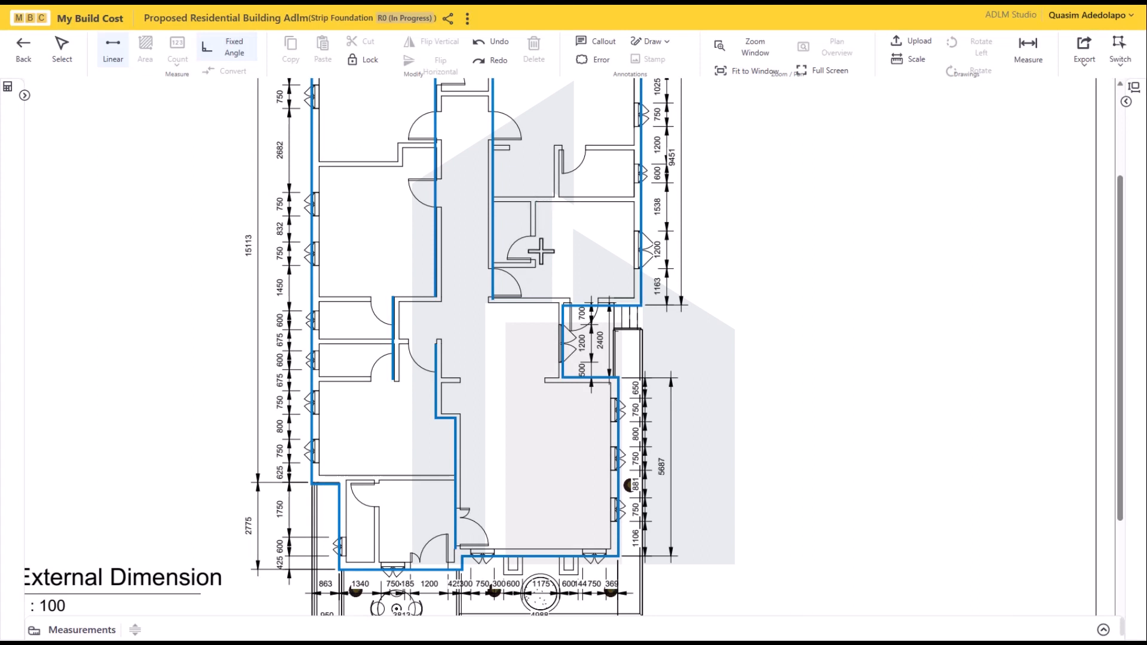
{"action": "left_click", "coordinate": [537, 269]}
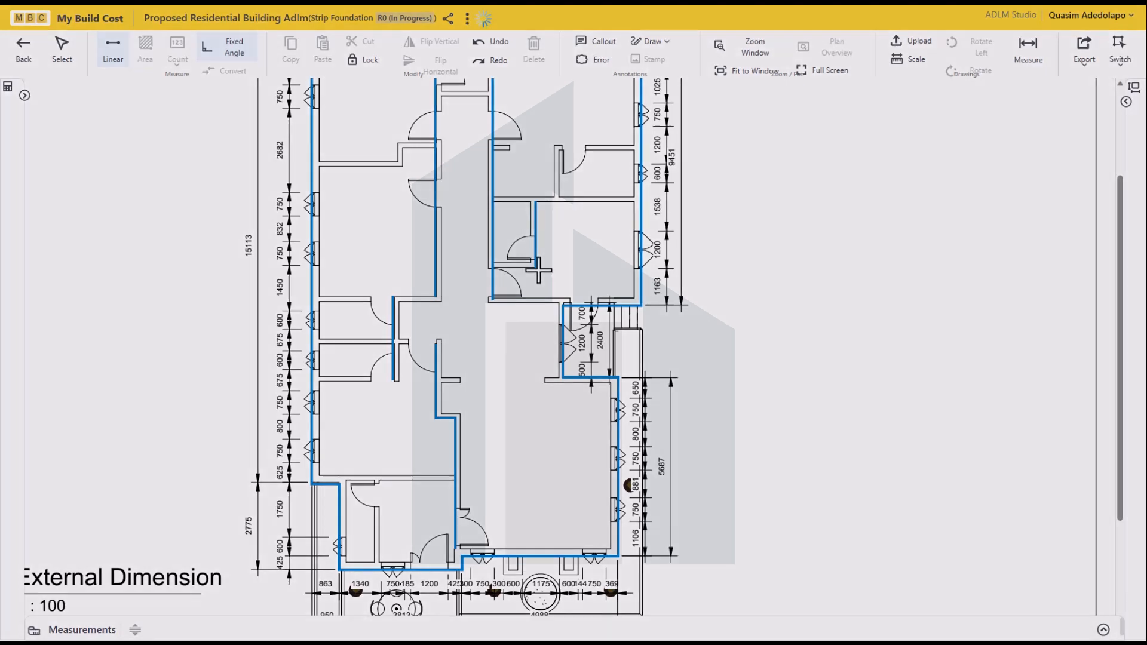
{"action": "left_click", "coordinate": [554, 199]}
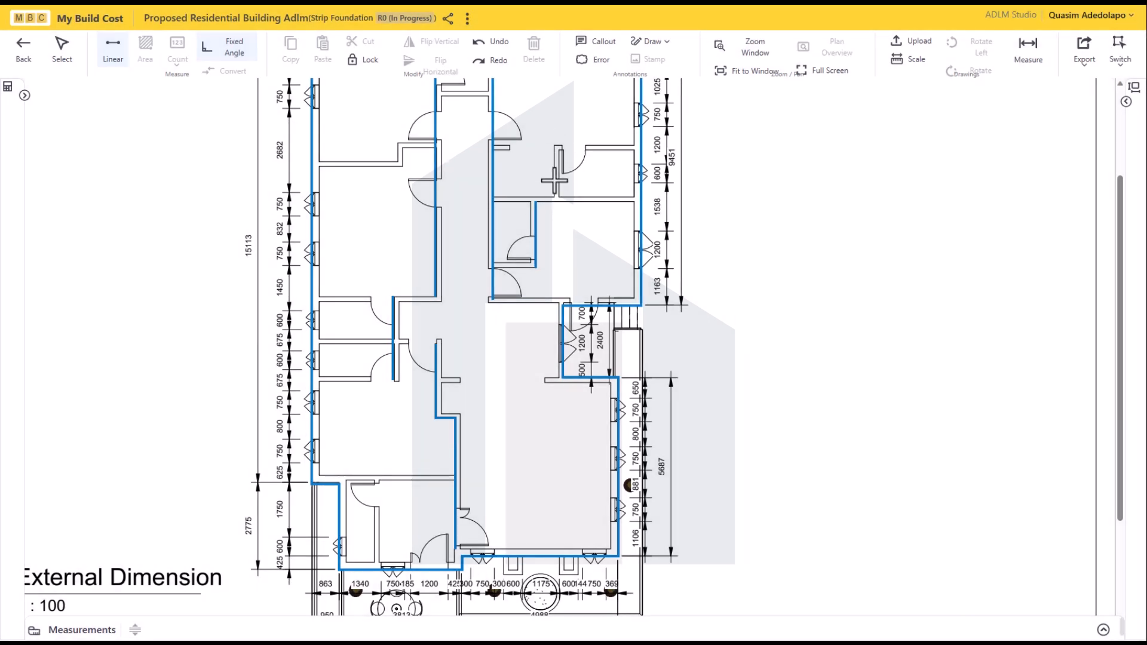
{"action": "left_click", "coordinate": [555, 145]}
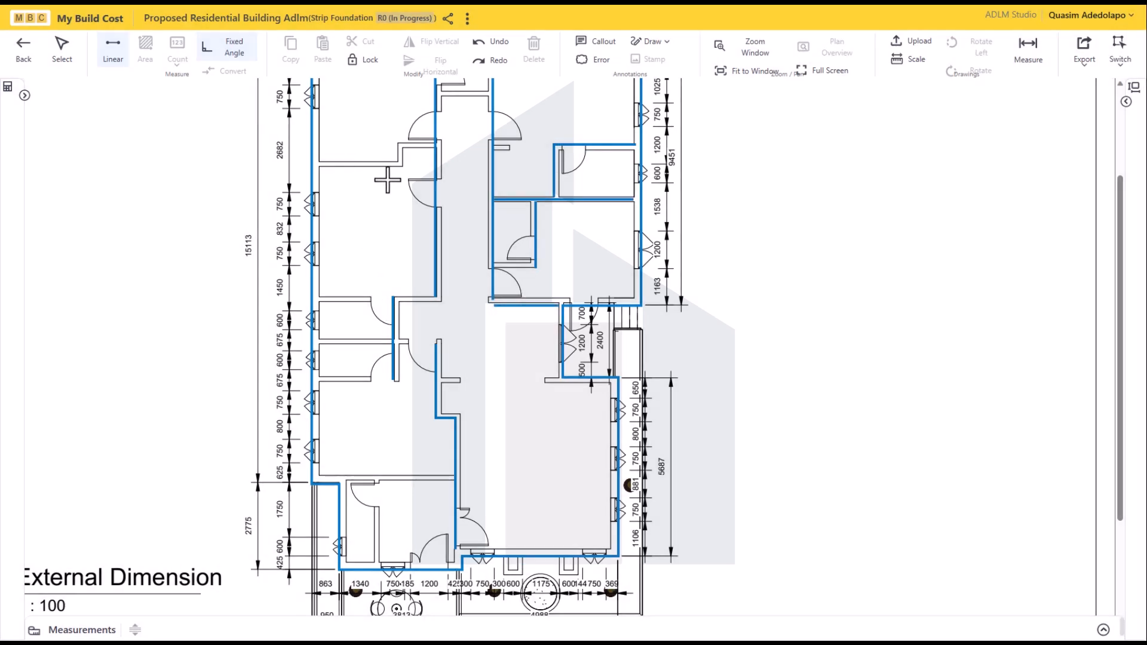
Trace the stepped partition between the two upper-left rooms through to the left external wall
{"action": "left_click", "coordinate": [402, 148]}
{"action": "left_click", "coordinate": [402, 167]}
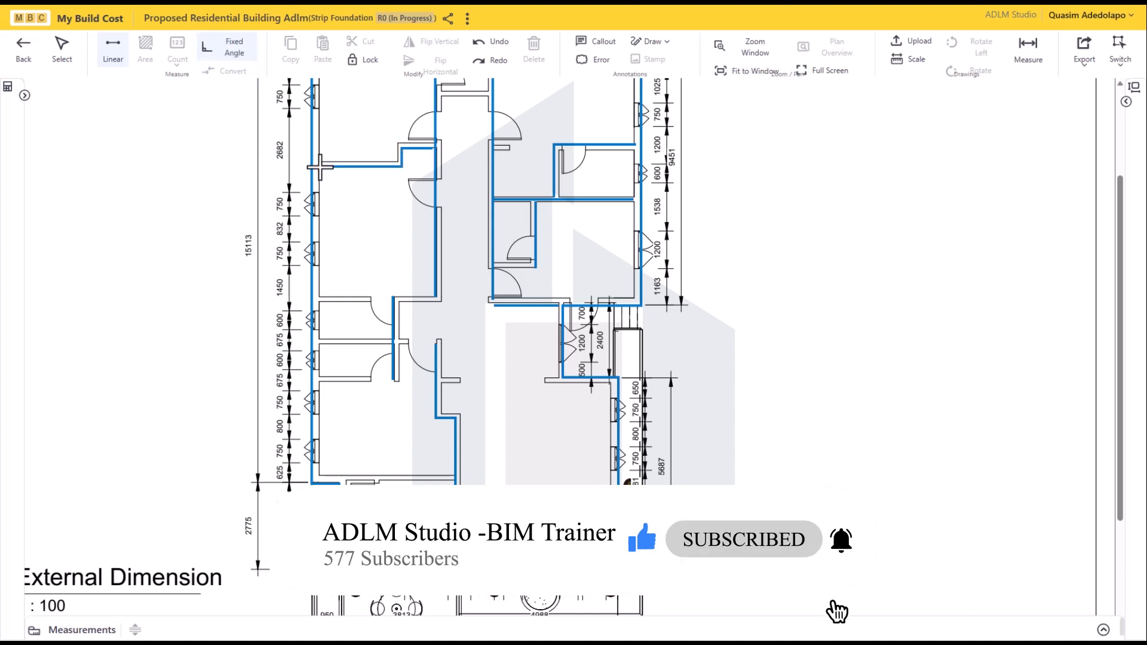
{"action": "double_click", "coordinate": [319, 166]}
Set the colour of the internal walls measurement to yellow in the measurements list
{"action": "left_click", "coordinate": [1103, 631]}
{"action": "scroll", "coordinate": [206, 607], "scroll_direction": "down", "scroll_amount": 1}
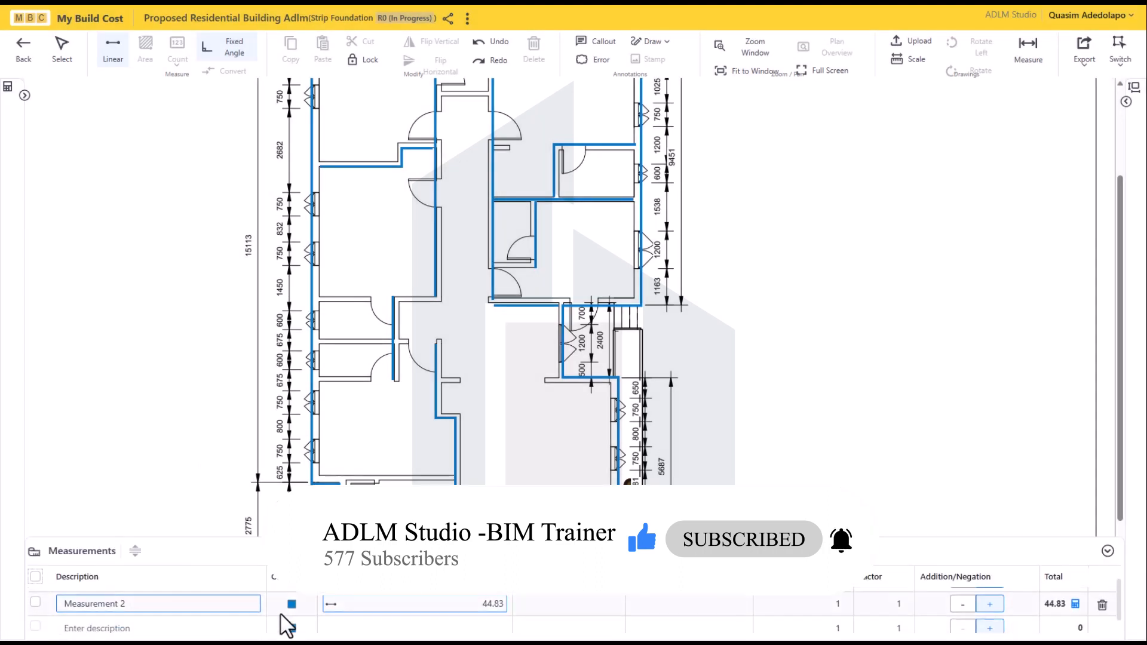
{"action": "scroll", "coordinate": [238, 612], "scroll_direction": "up", "scroll_amount": 1}
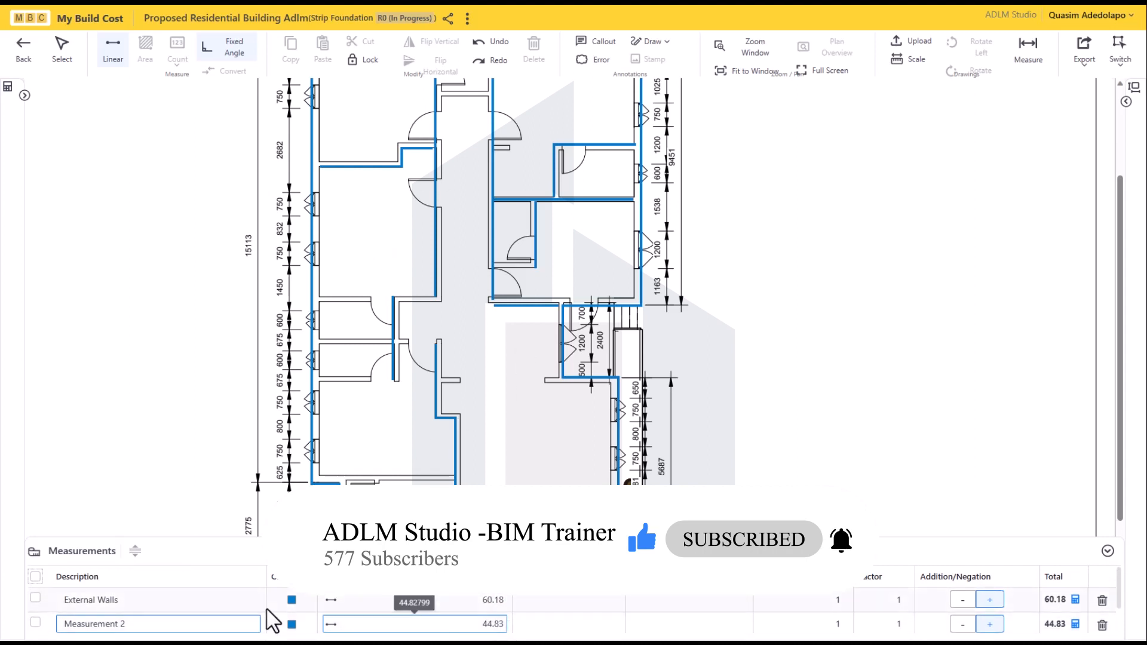
{"action": "left_click", "coordinate": [291, 623]}
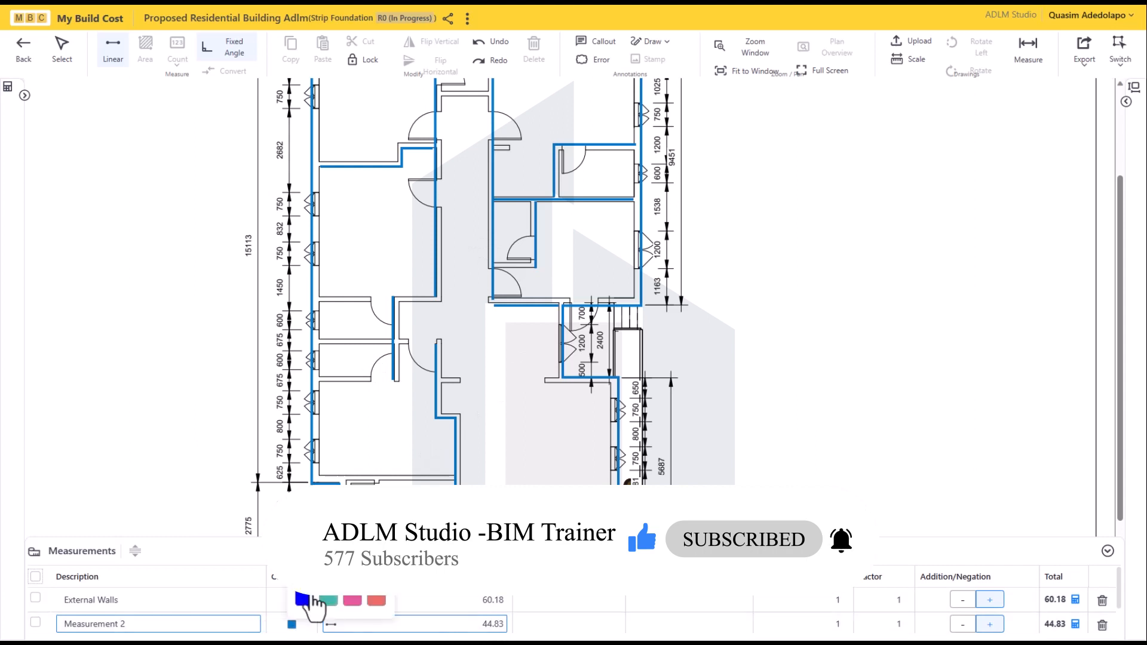
{"action": "left_click", "coordinate": [328, 579]}
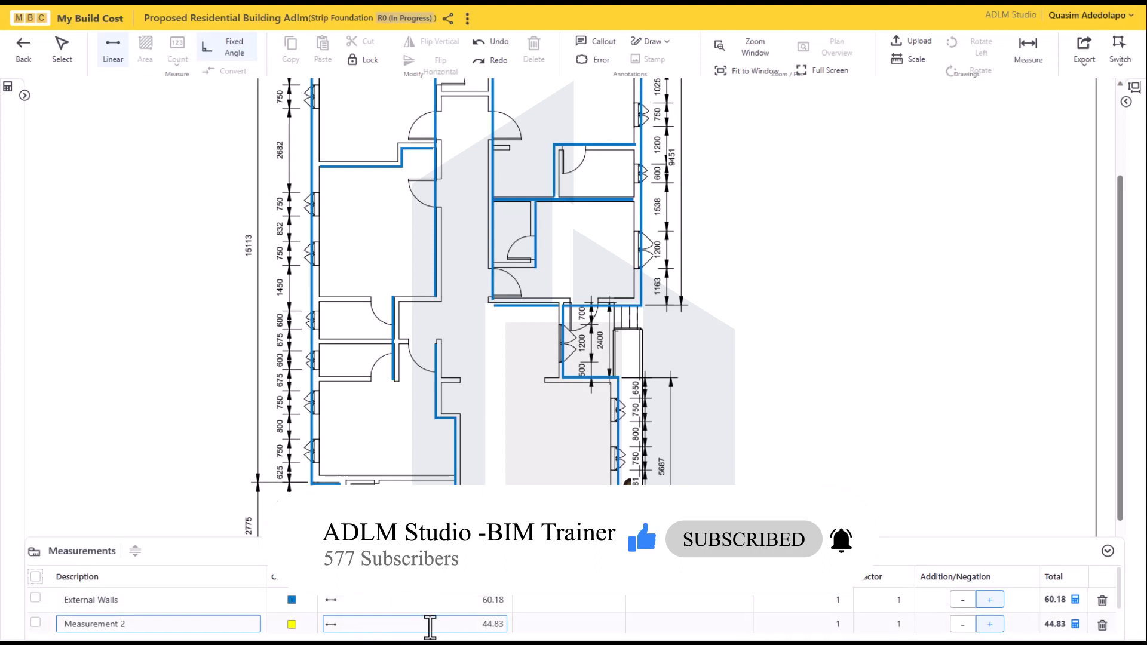
Show the 2-D take-offs summary and set the External Walls excavation to a width of 0.675 and a height of 1.2
{"action": "left_click", "coordinate": [25, 96]}
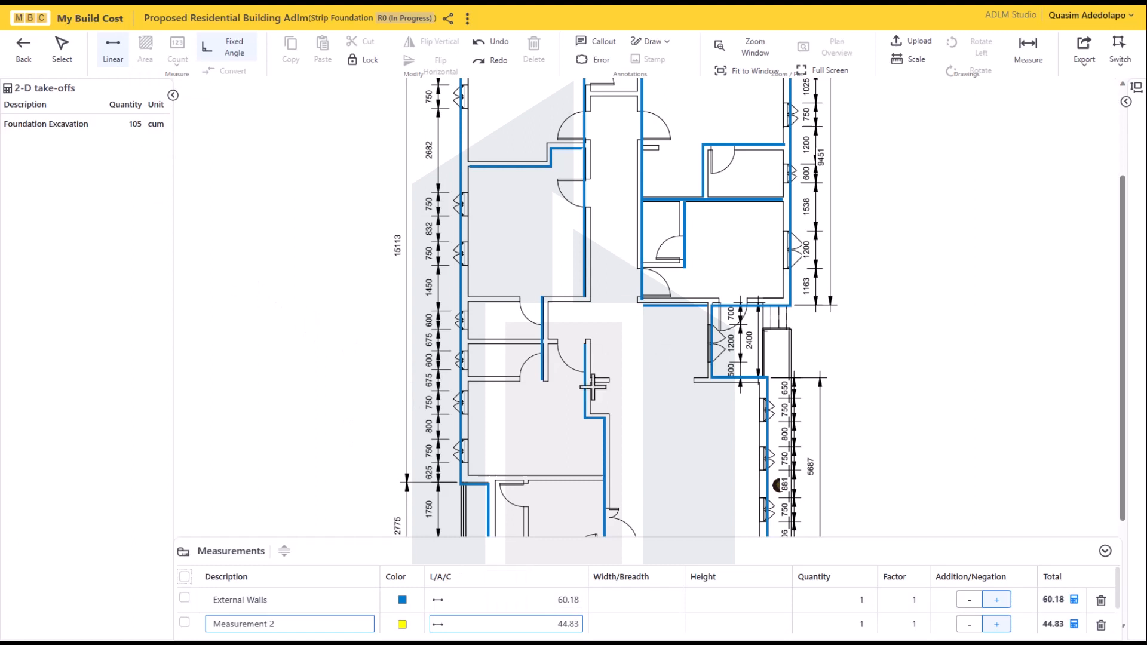
{"action": "left_click", "coordinate": [639, 601]}
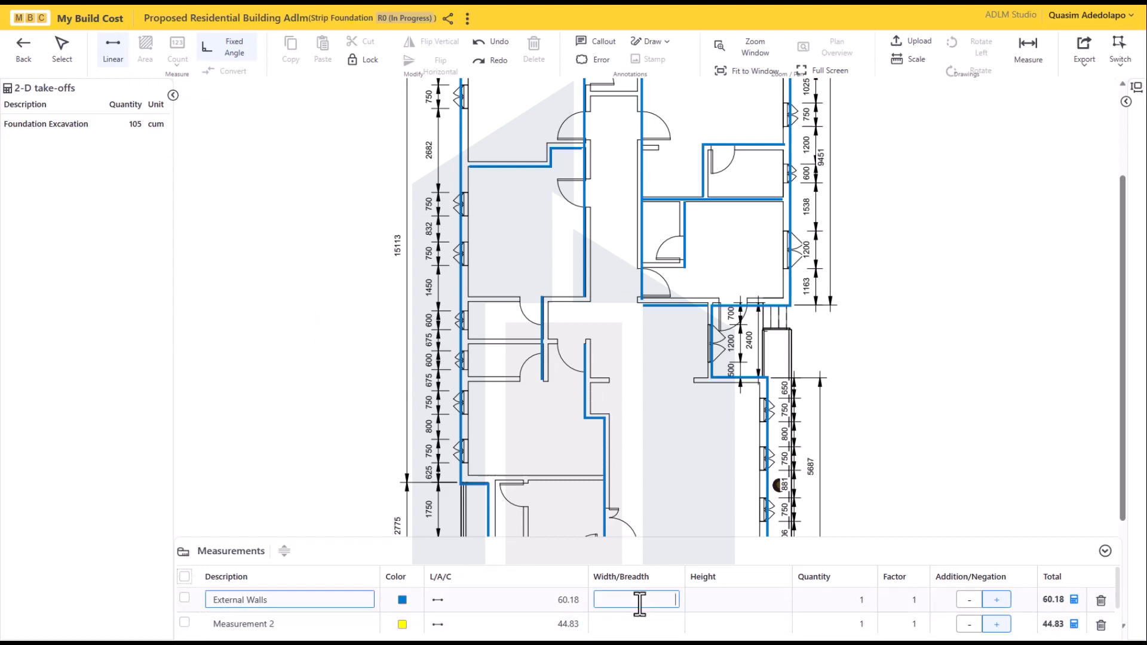
{"action": "type", "text": "0.675"}
{"action": "left_click", "coordinate": [733, 600]}
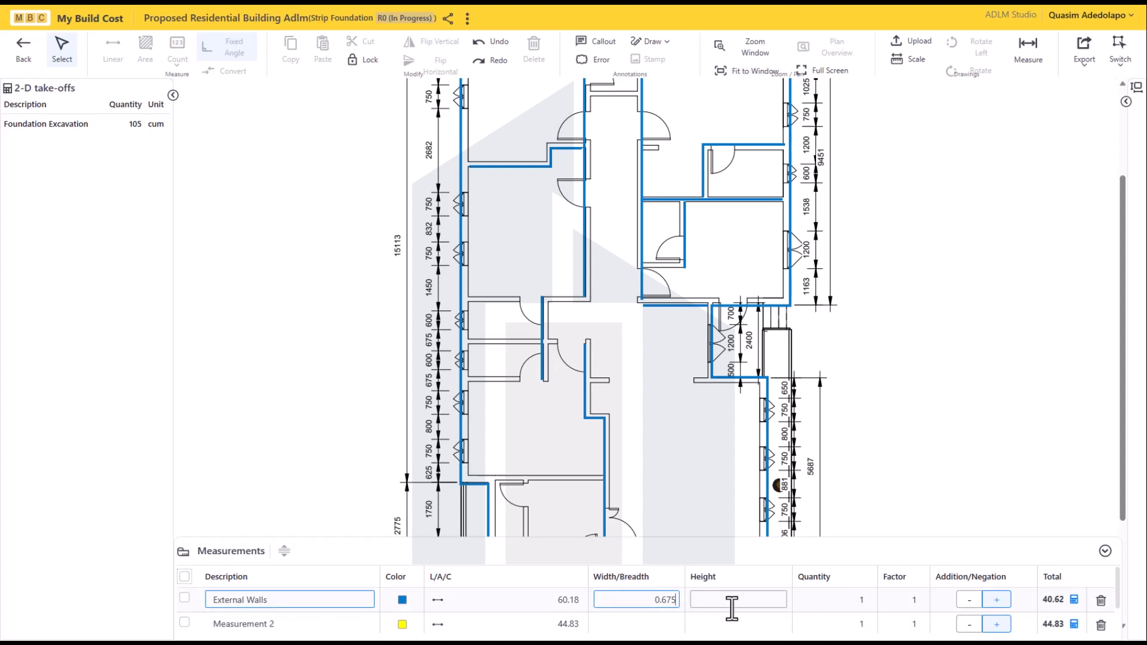
{"action": "type", "text": "1.2"}
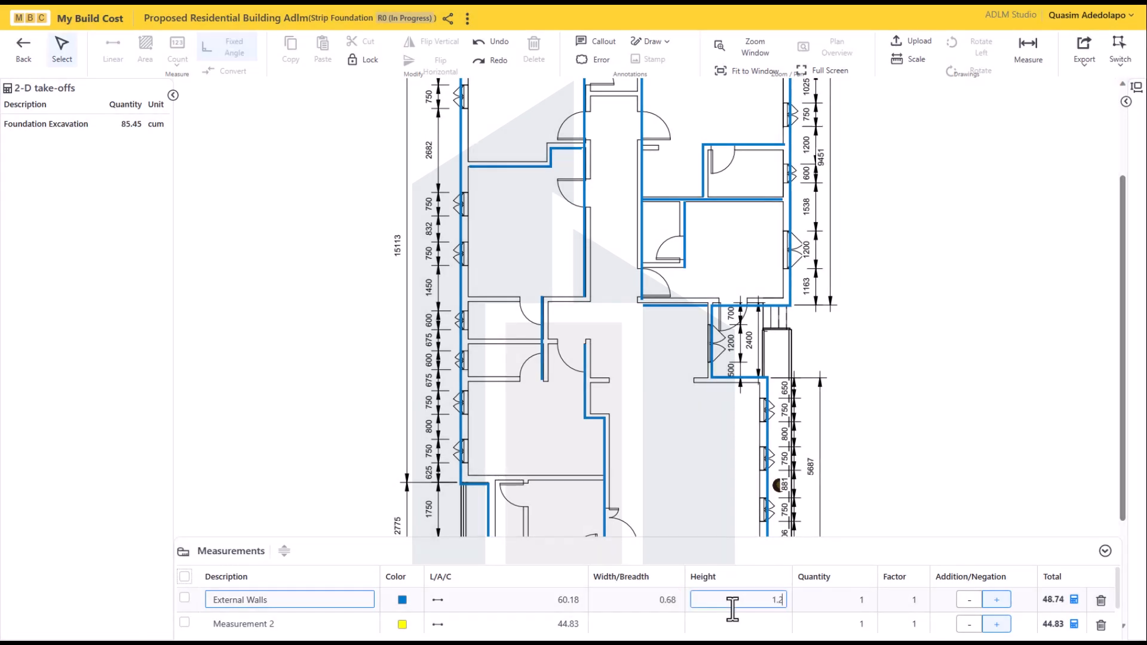
Set the yellow internal walls measurement to a width of 0.675 and a height of 1.2, and return to the detailed estimate
{"action": "left_click", "coordinate": [634, 622]}
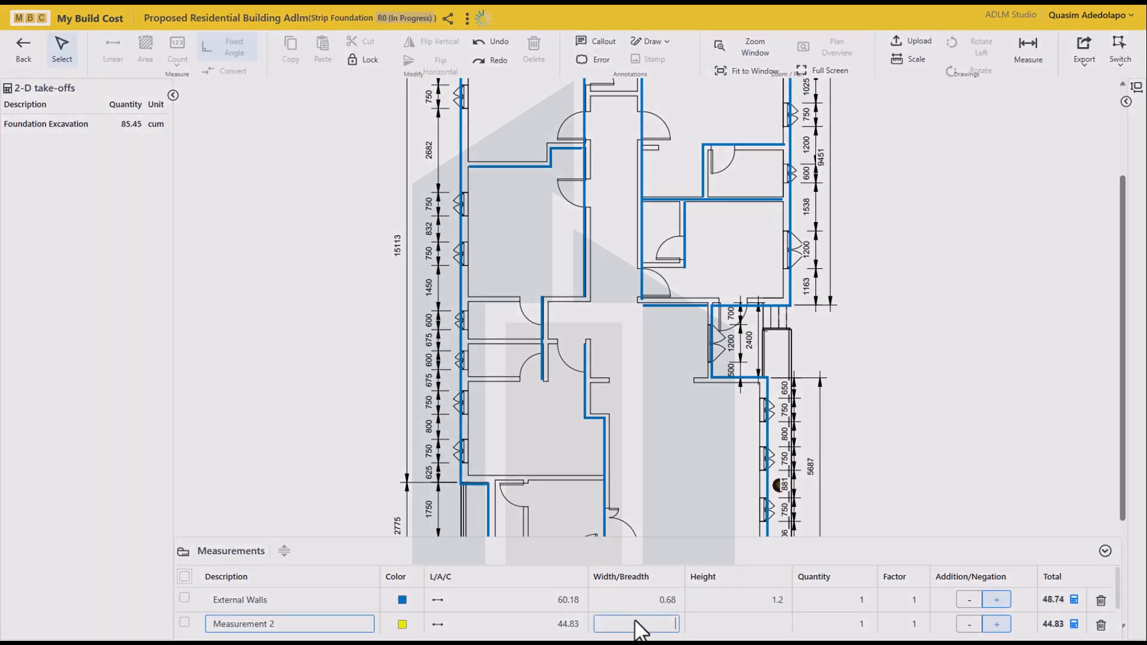
{"action": "type", "text": "0"}
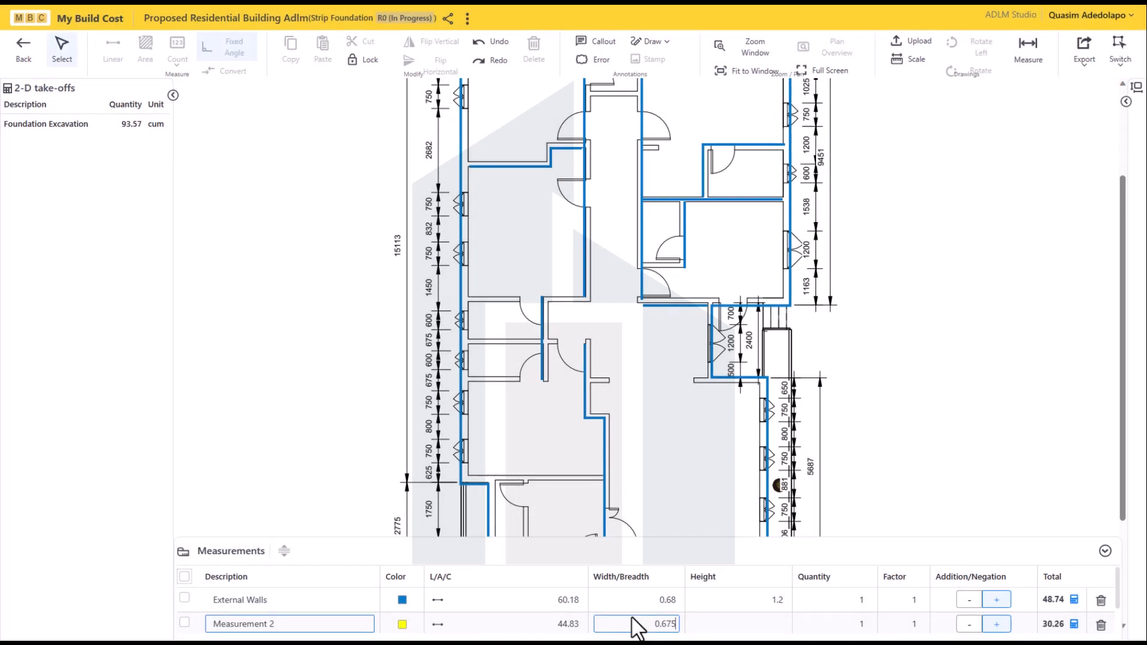
{"action": "type", "text": ".675"}
{"action": "left_click", "coordinate": [750, 626]}
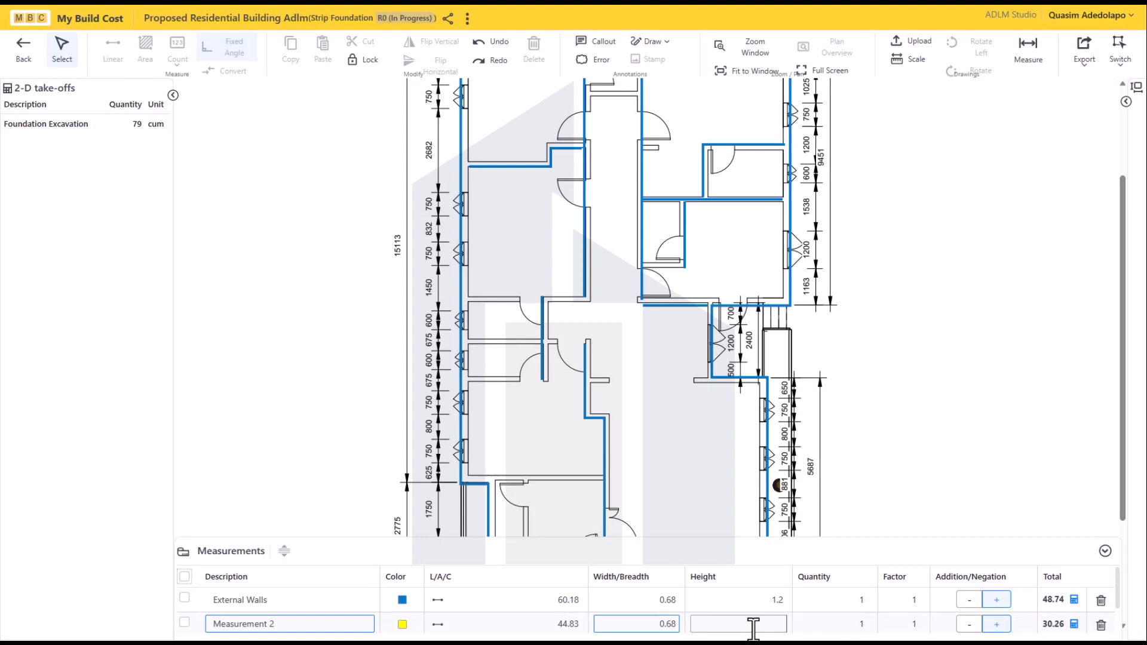
{"action": "type", "text": "1.2"}
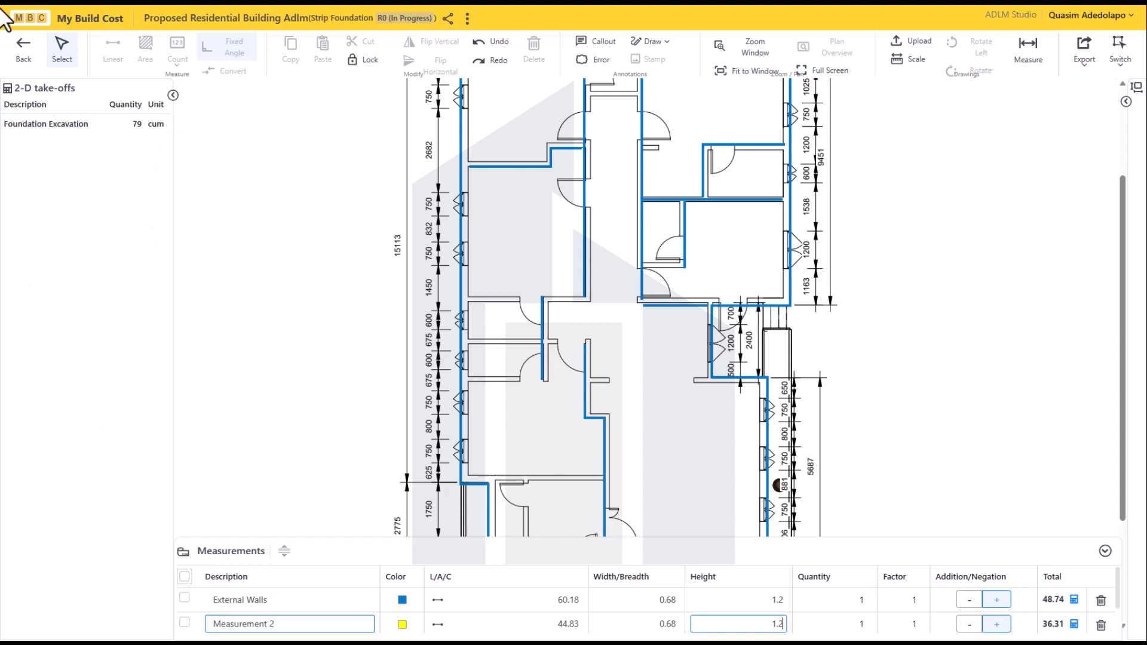
{"action": "left_click", "coordinate": [22, 50]}
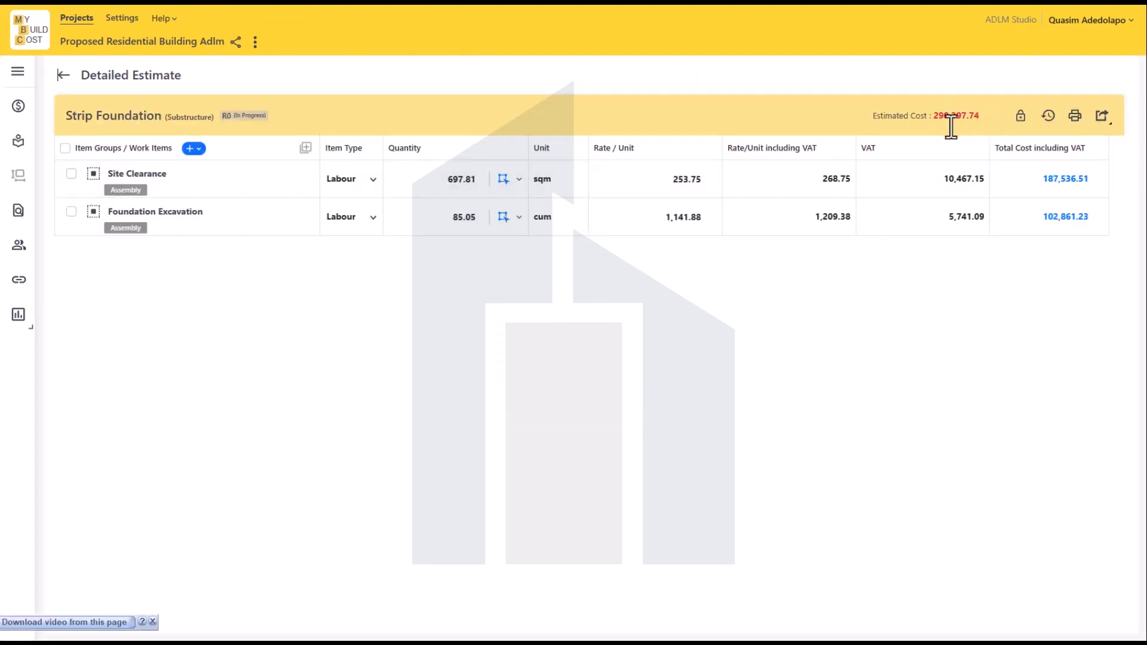
{"action": "left_click_drag", "start_coordinate": [250, 182], "coordinate": [253, 215]}
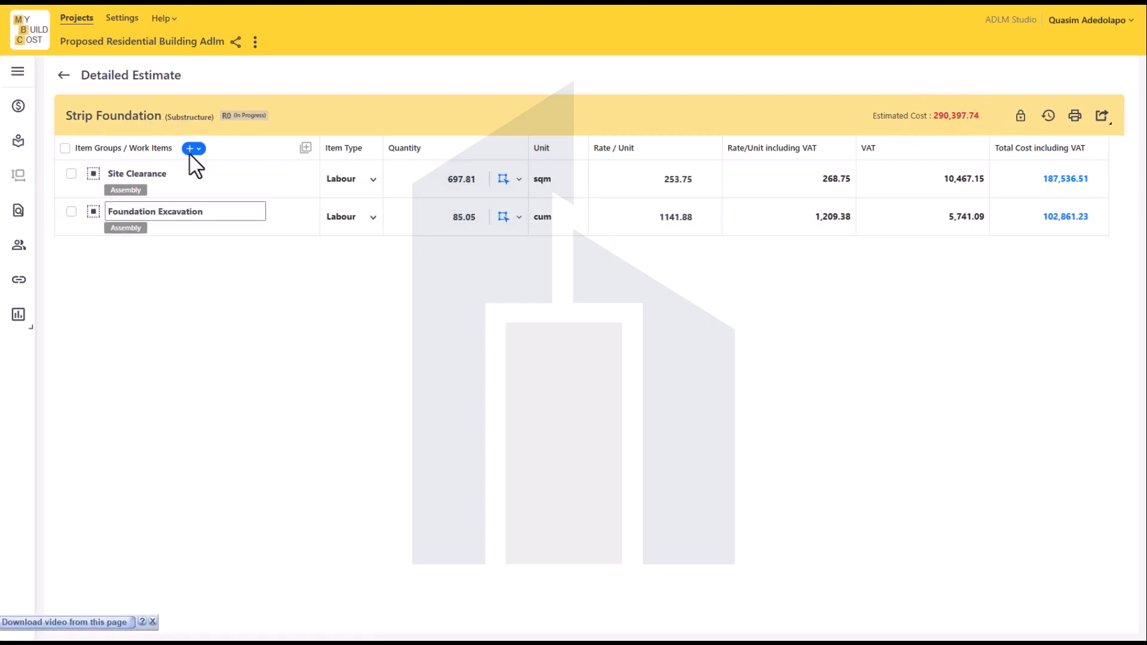
Find Concrete in Foundation (1:2:4) in the ADLM Library with the search term "concrete" and add it as a work item
{"action": "left_click", "coordinate": [191, 150]}
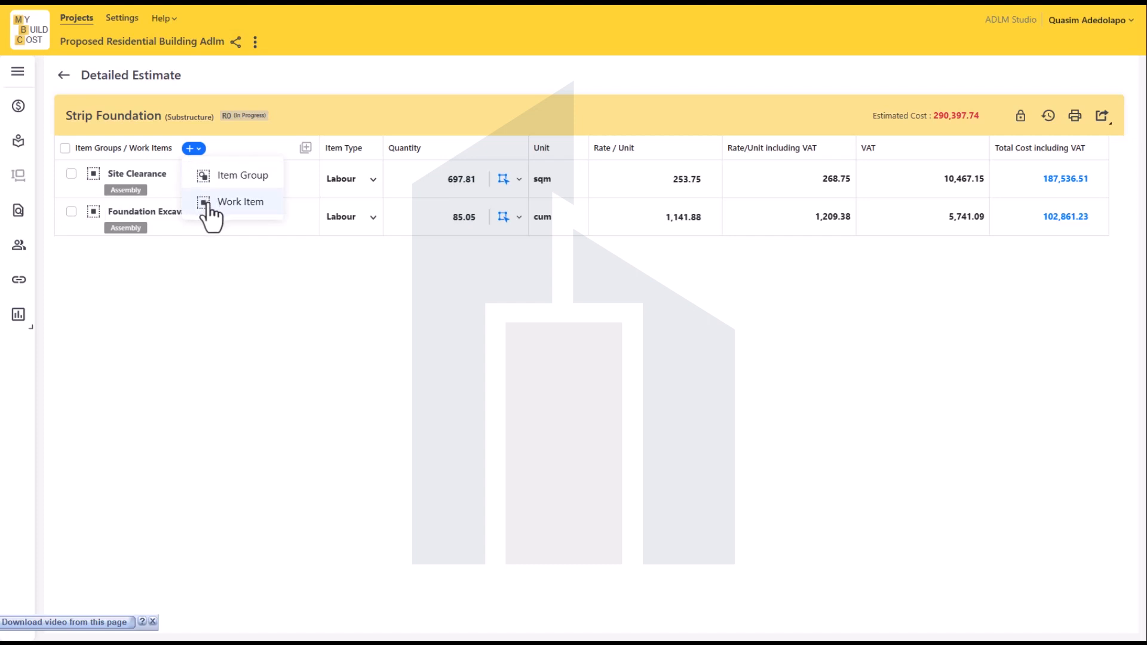
{"action": "left_click", "coordinate": [209, 203]}
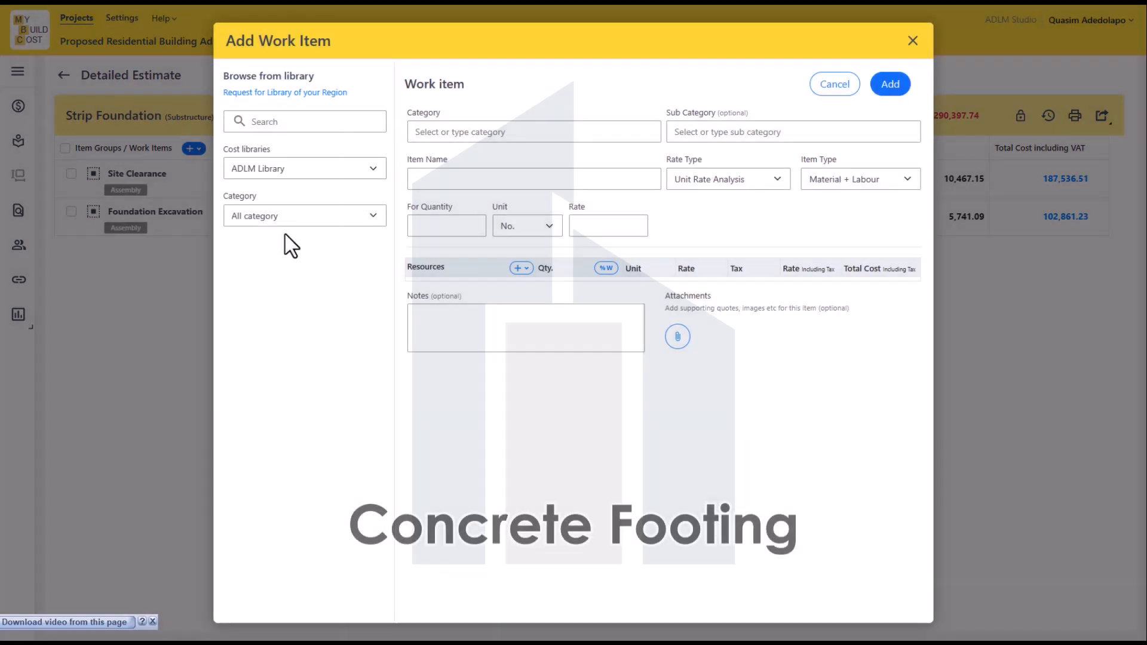
{"action": "left_click", "coordinate": [282, 220]}
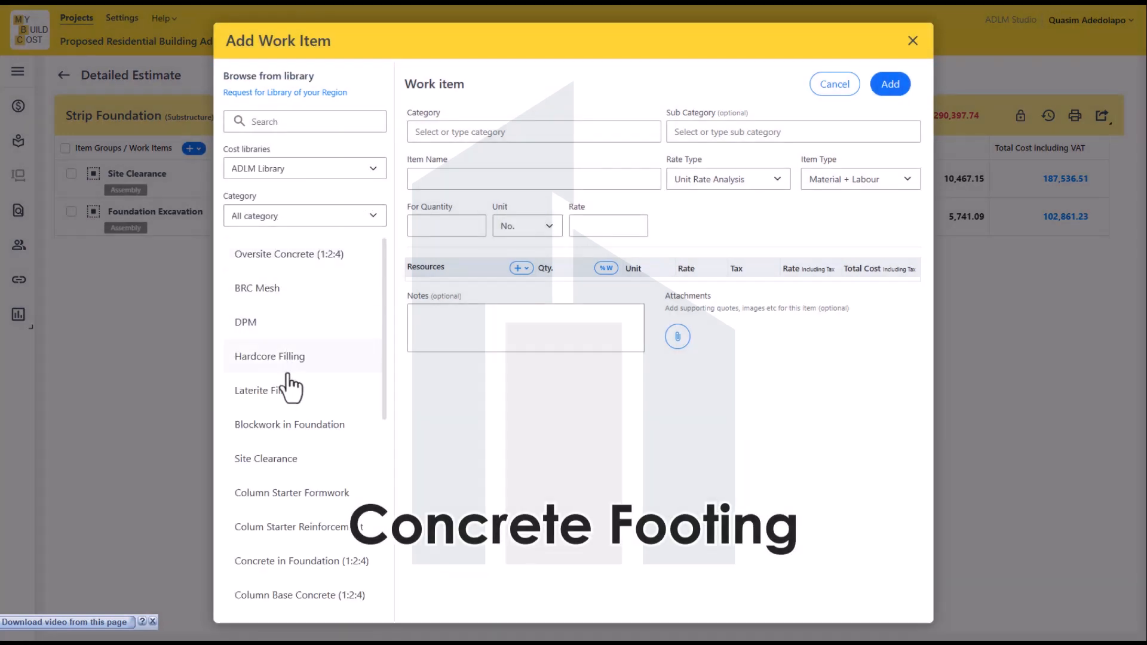
{"action": "scroll", "coordinate": [263, 335], "scroll_direction": "down", "scroll_amount": 3}
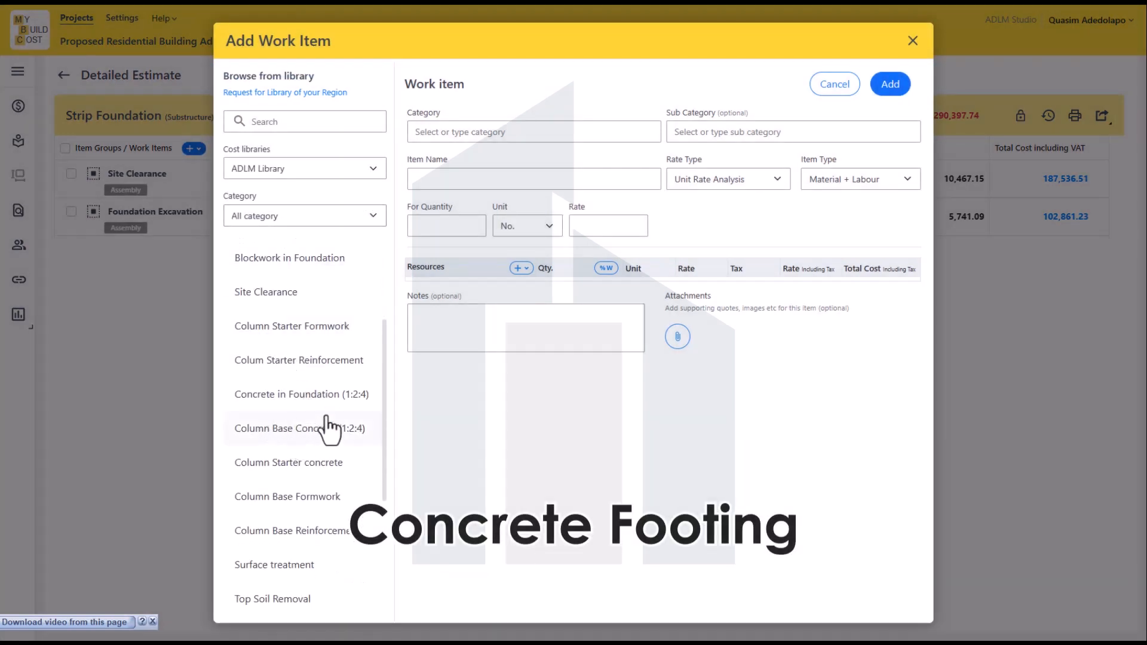
{"action": "left_click", "coordinate": [300, 121]}
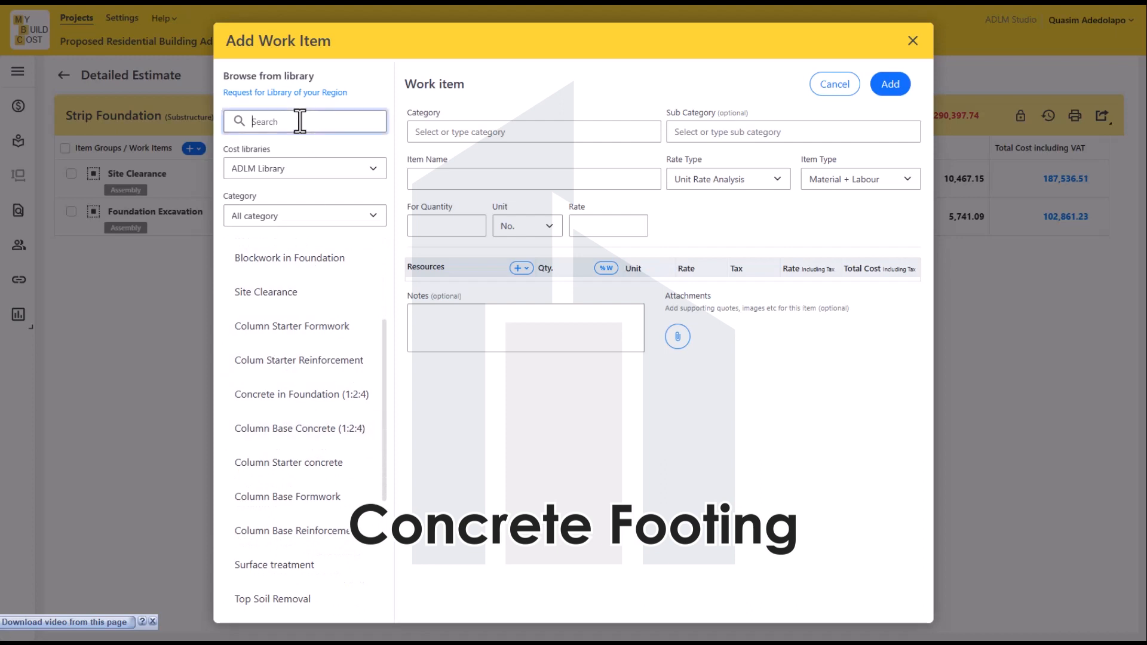
{"action": "type", "text": "concrete"}
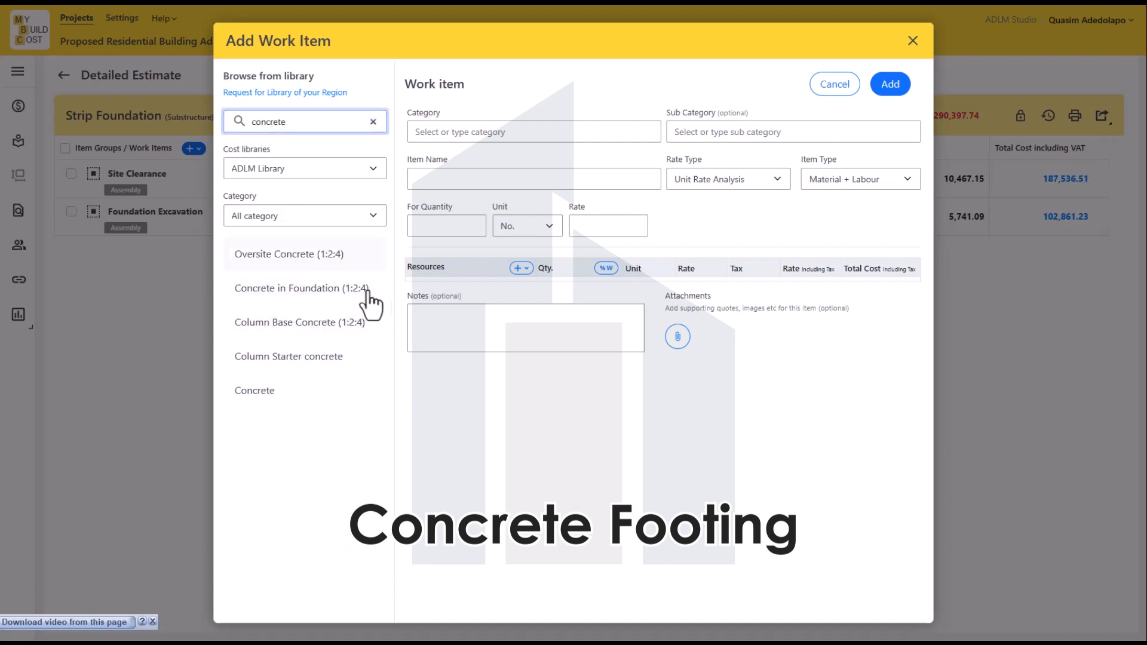
{"action": "left_click", "coordinate": [327, 297]}
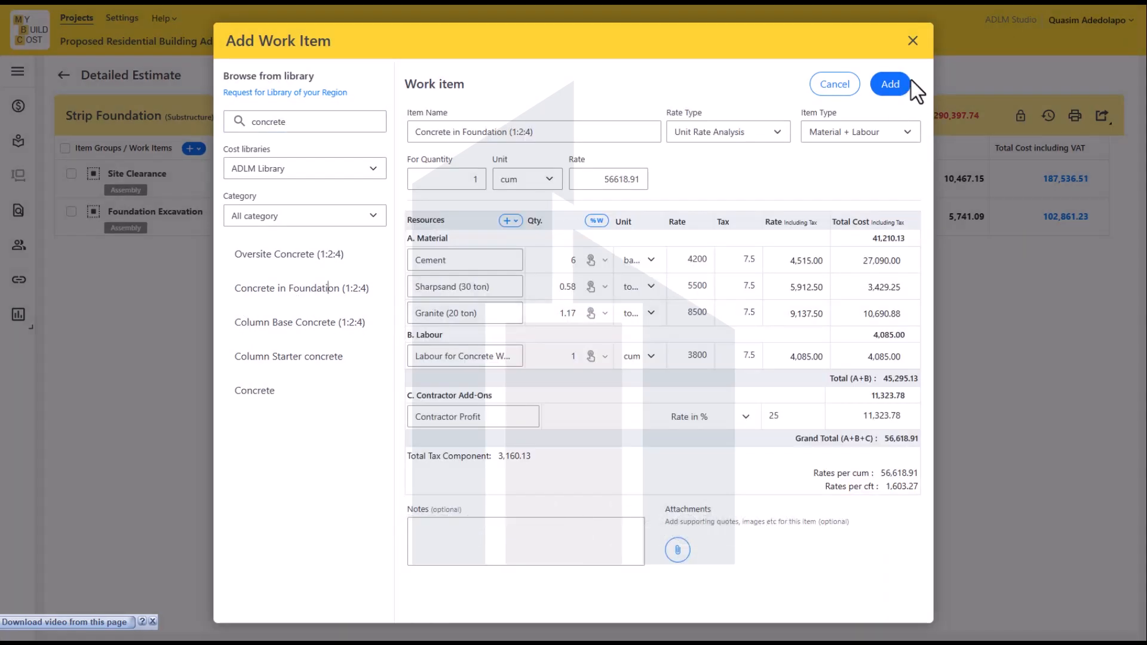
{"action": "left_click", "coordinate": [911, 81]}
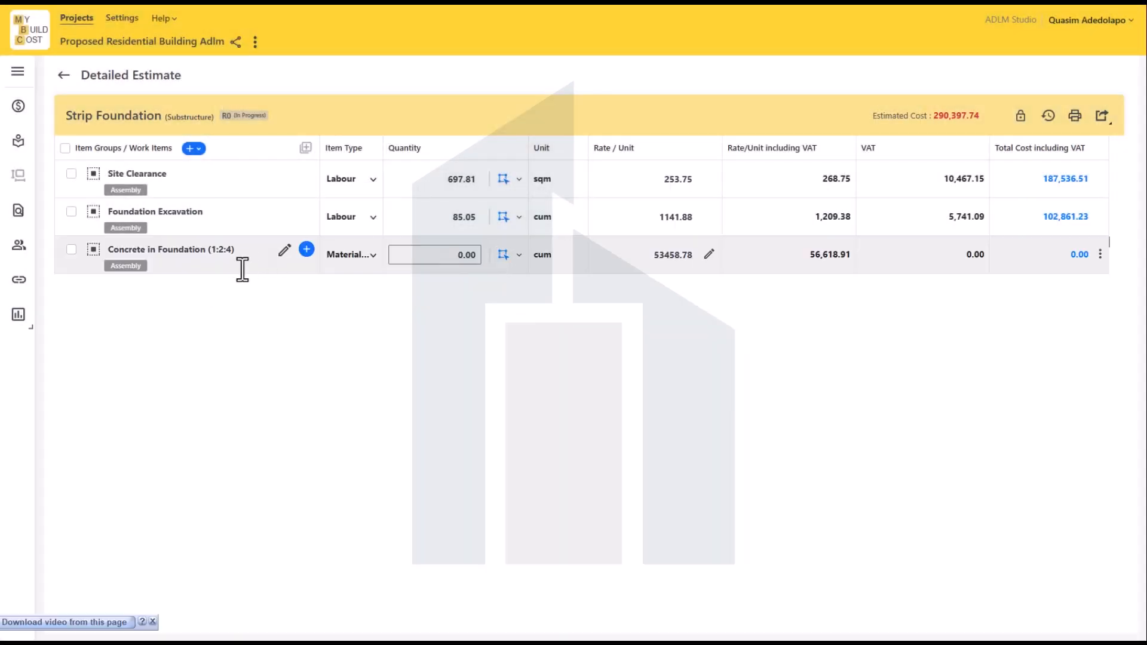
Copy the external and internal wall measurements from the Foundation Excavation take-off and return to the detailed estimate
{"action": "left_click", "coordinate": [504, 218]}
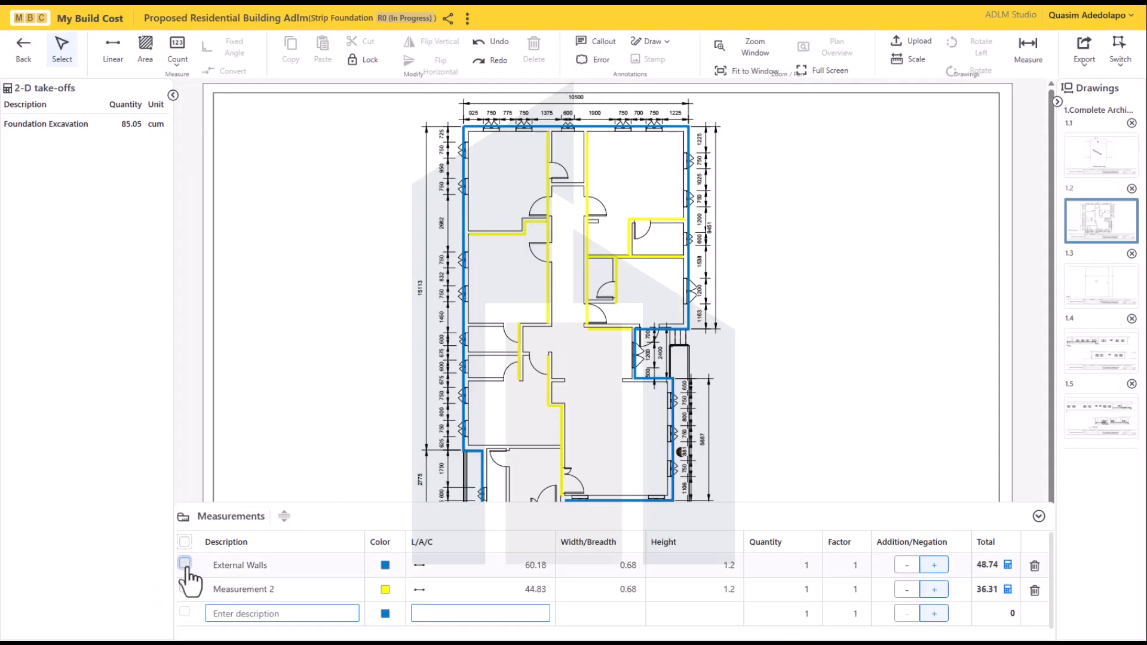
{"action": "left_click", "coordinate": [184, 562]}
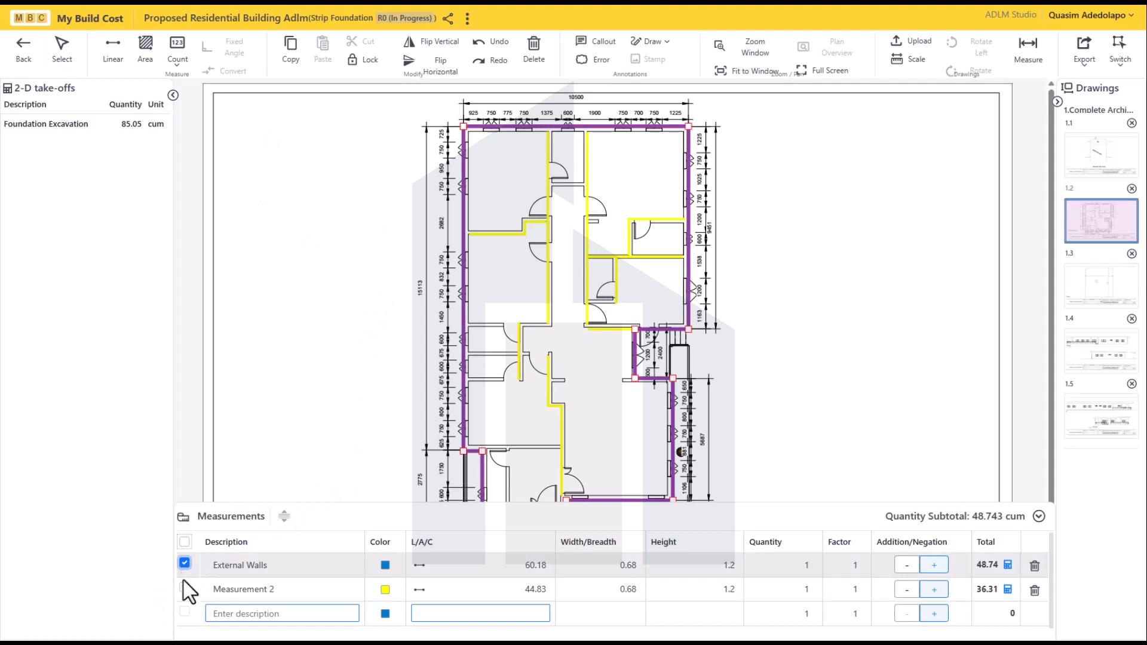
{"action": "left_click", "coordinate": [185, 588]}
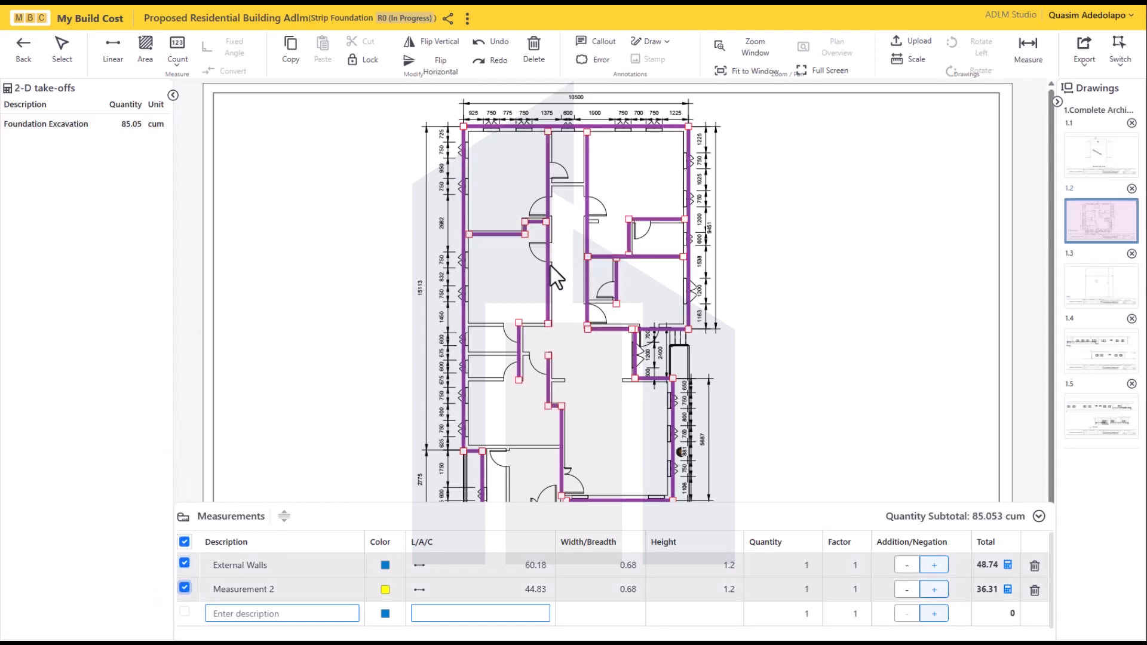
{"action": "left_click", "coordinate": [286, 57]}
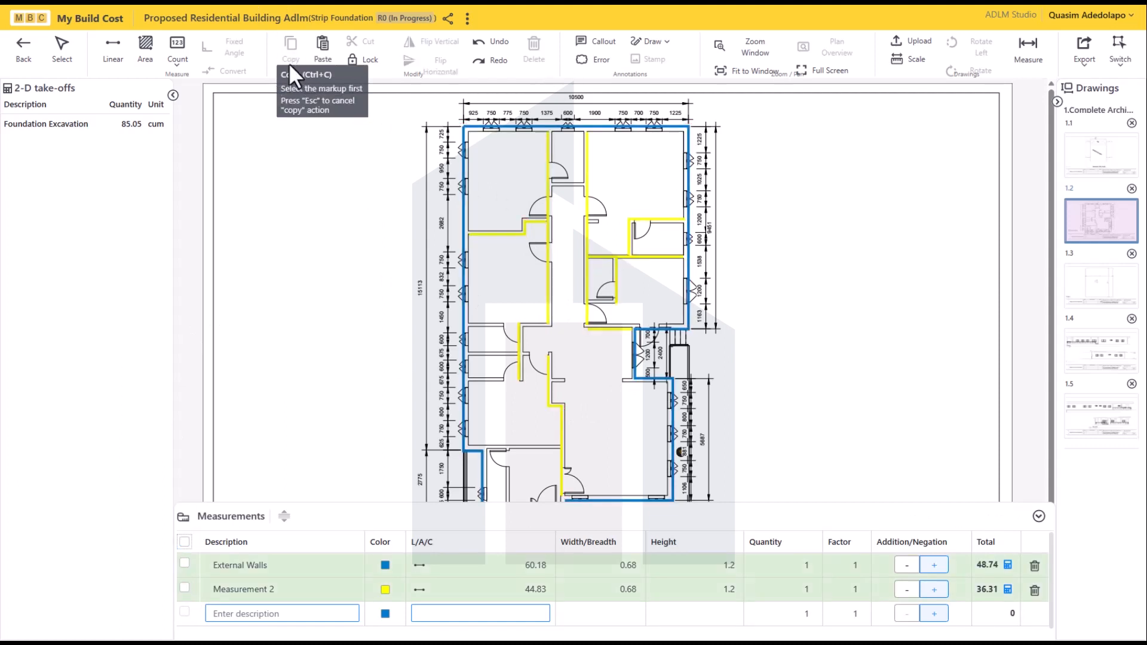
{"action": "left_click", "coordinate": [15, 58]}
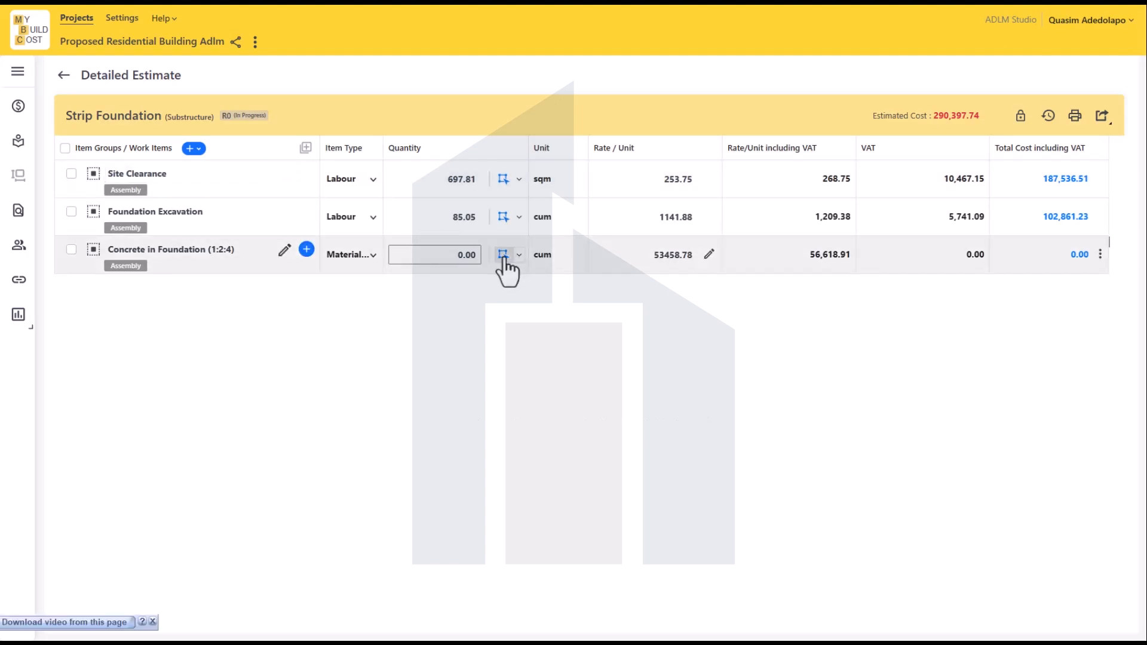
Paste the copied wall measurements into the 2-D take-off of Concrete in Foundation (1:2:4)
{"action": "left_click", "coordinate": [503, 255]}
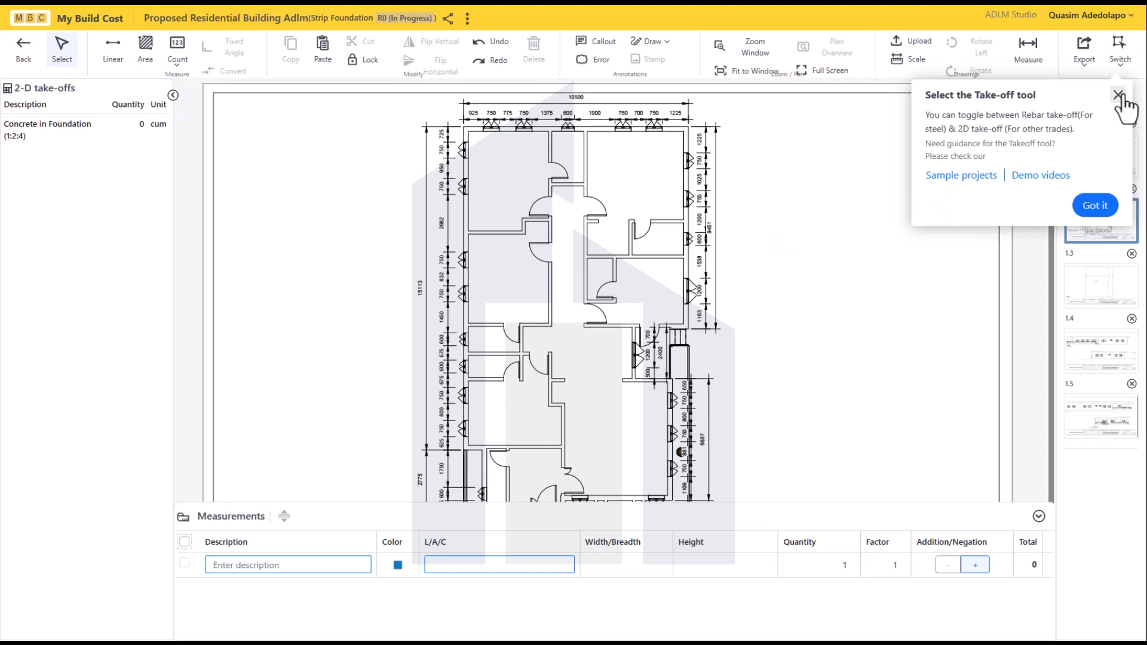
{"action": "left_click", "coordinate": [1122, 105]}
{"action": "left_click", "coordinate": [323, 48]}
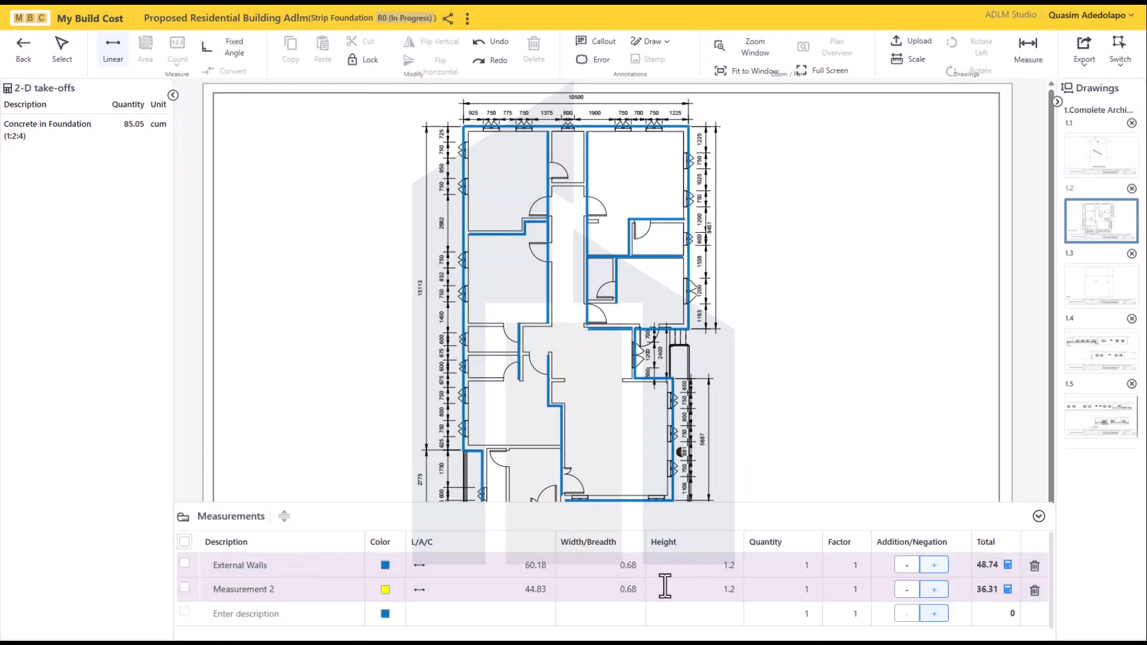
Set the height of both the external and internal wall concrete measurements to 0.225 and return to the detailed estimate
{"action": "left_click", "coordinate": [724, 565]}
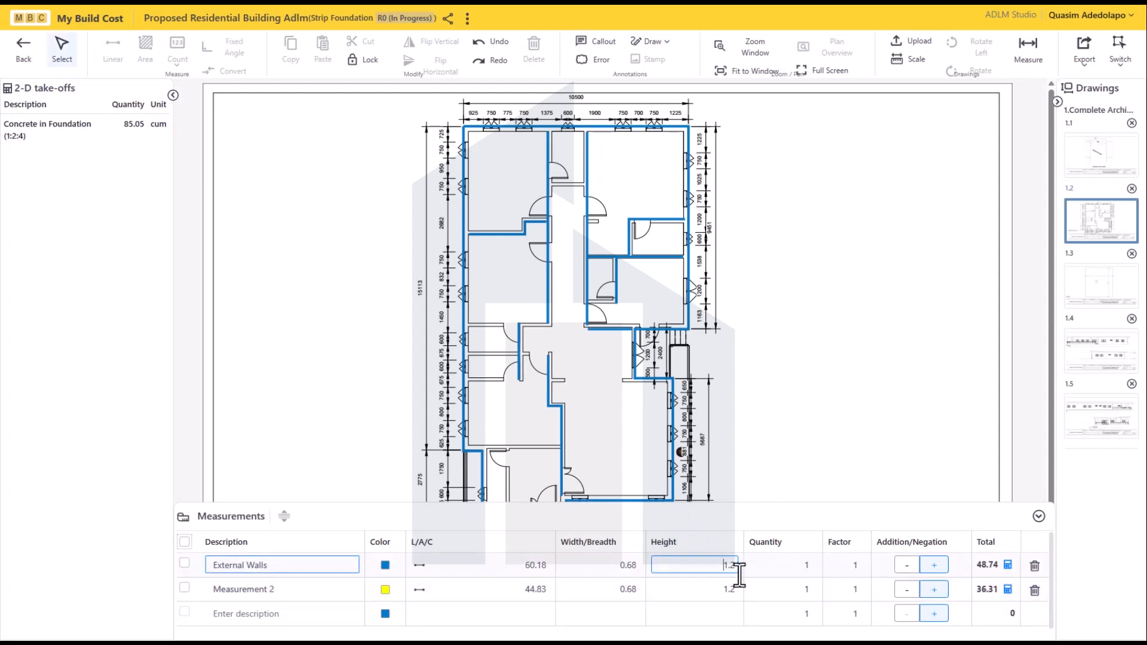
{"action": "double_click", "coordinate": [741, 566]}
{"action": "left_click", "coordinate": [730, 591]}
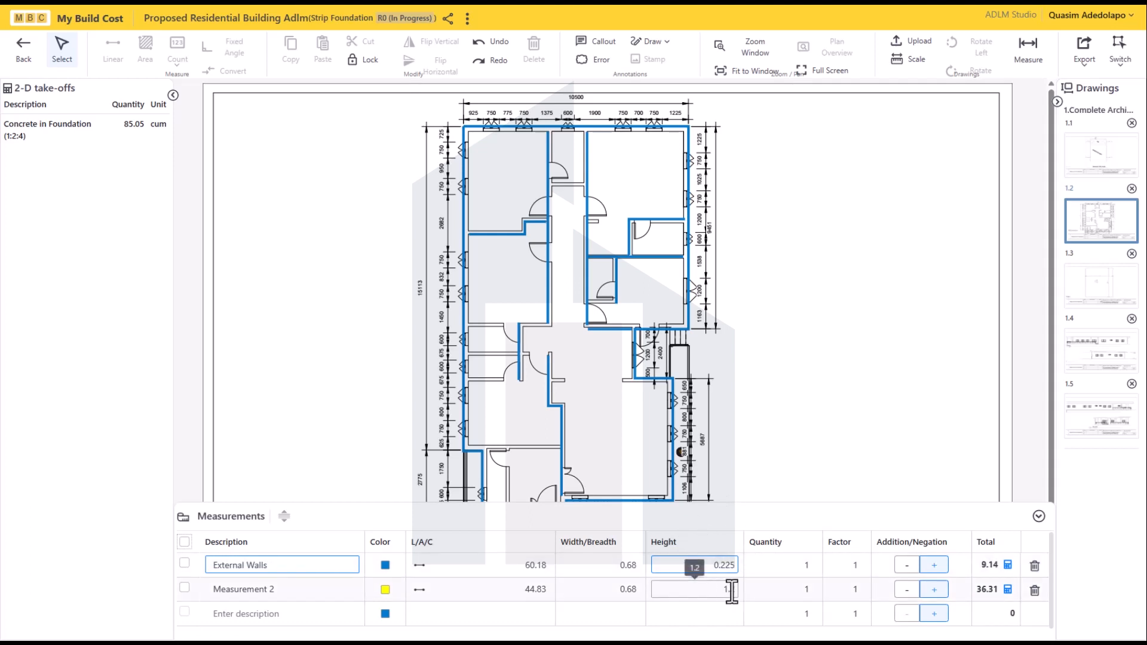
{"action": "left_click", "coordinate": [732, 591]}
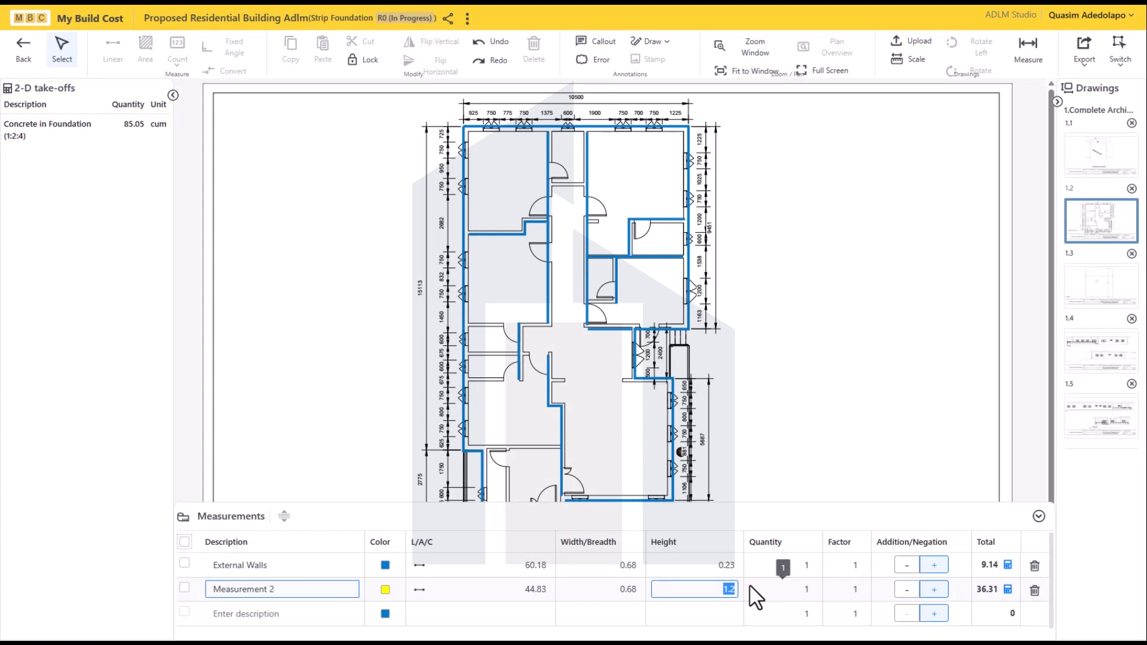
{"action": "type", "text": "0.225"}
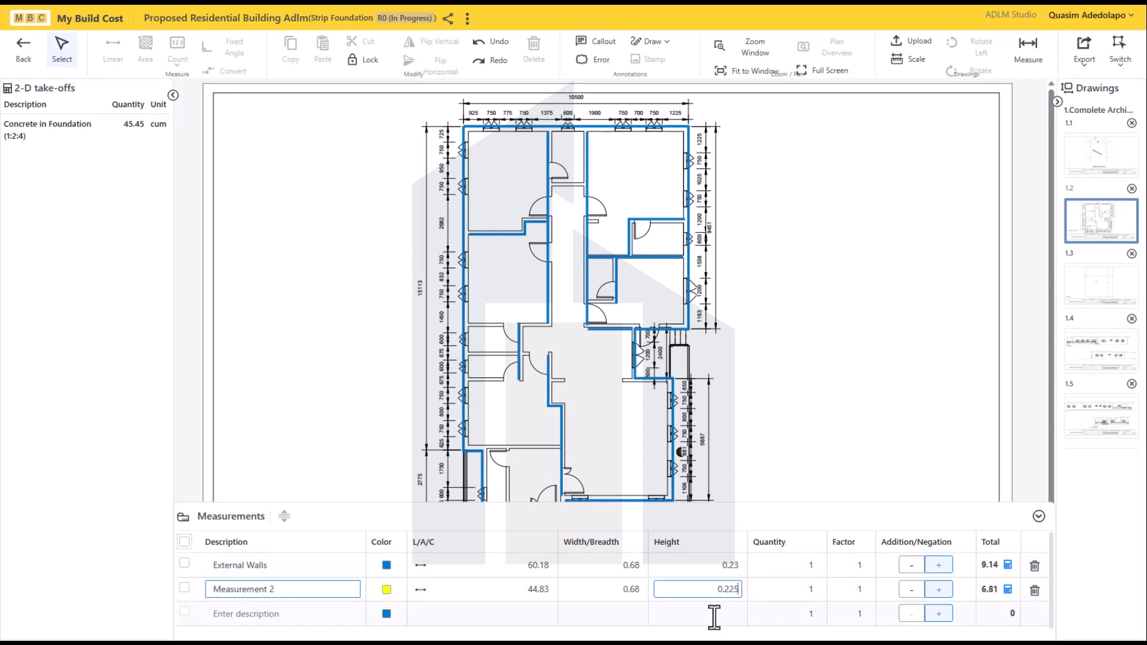
{"action": "key", "text": "Return"}
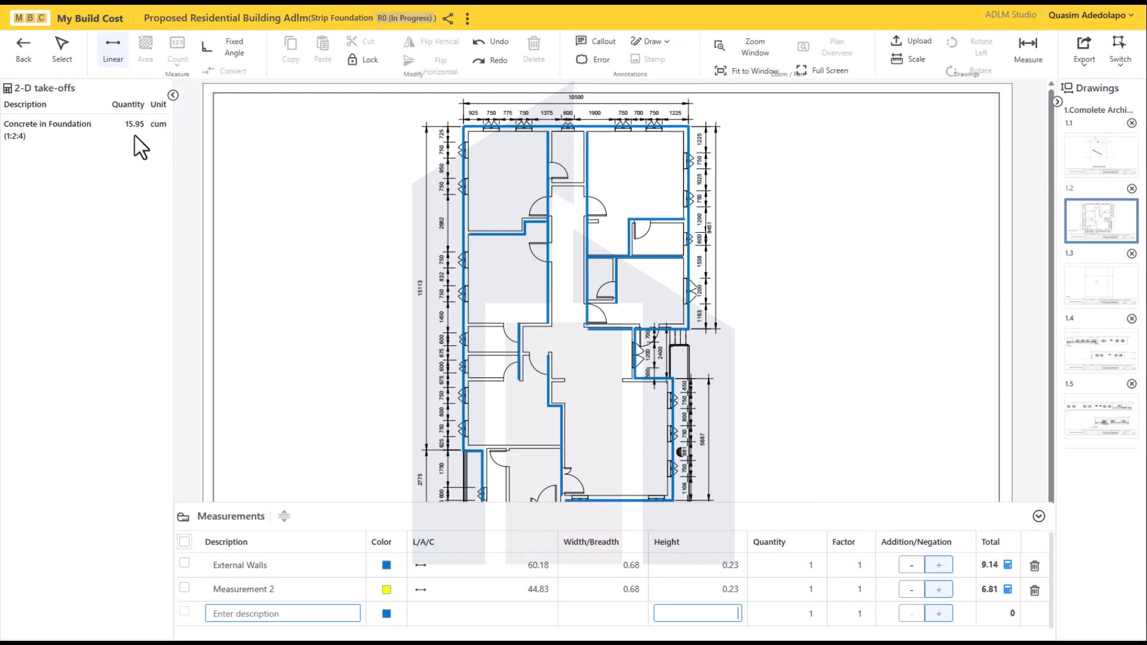
{"action": "left_click", "coordinate": [28, 64]}
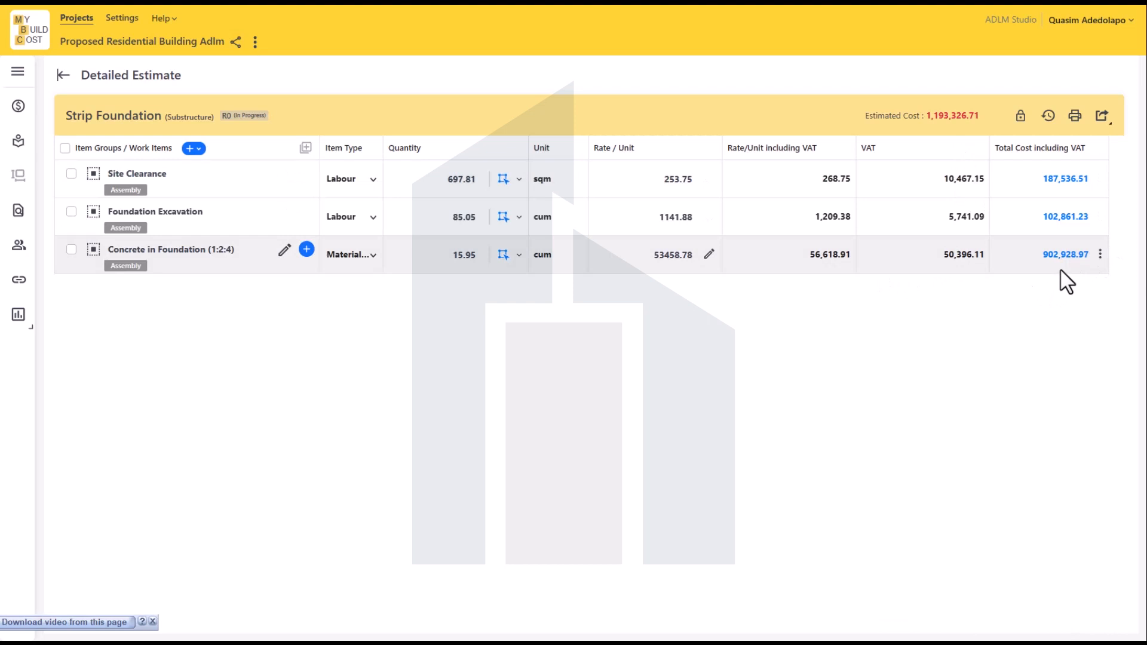
Add the Blockwork in Foundation work item from the ADLM Library and open its 2-D take-off
{"action": "left_click", "coordinate": [190, 149]}
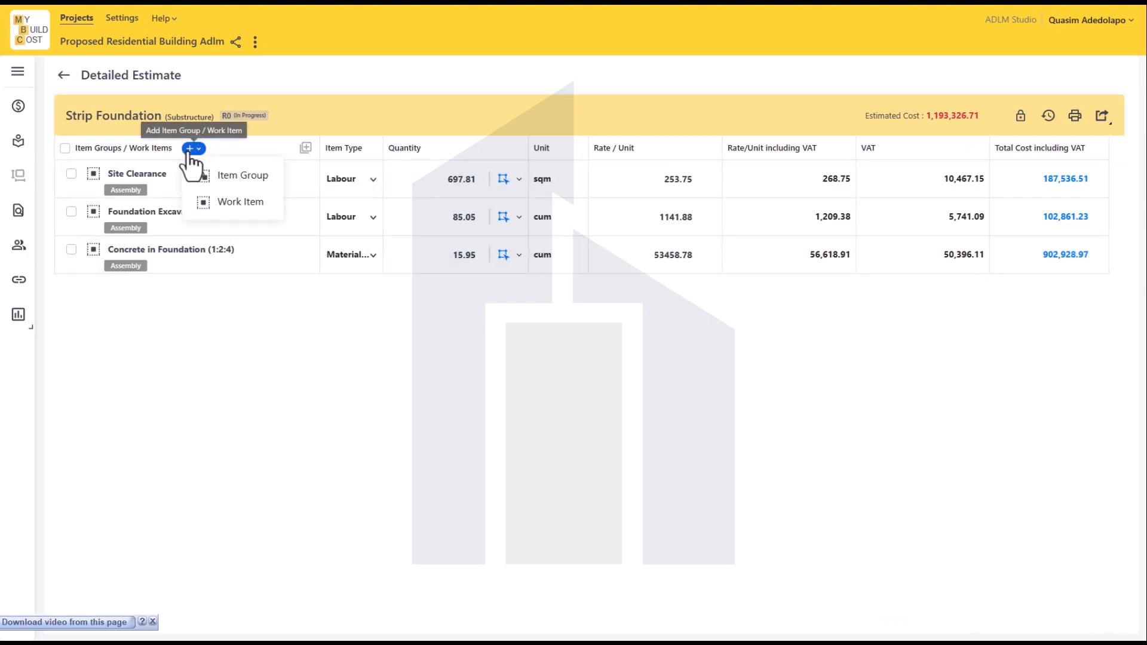
{"action": "left_click", "coordinate": [216, 209]}
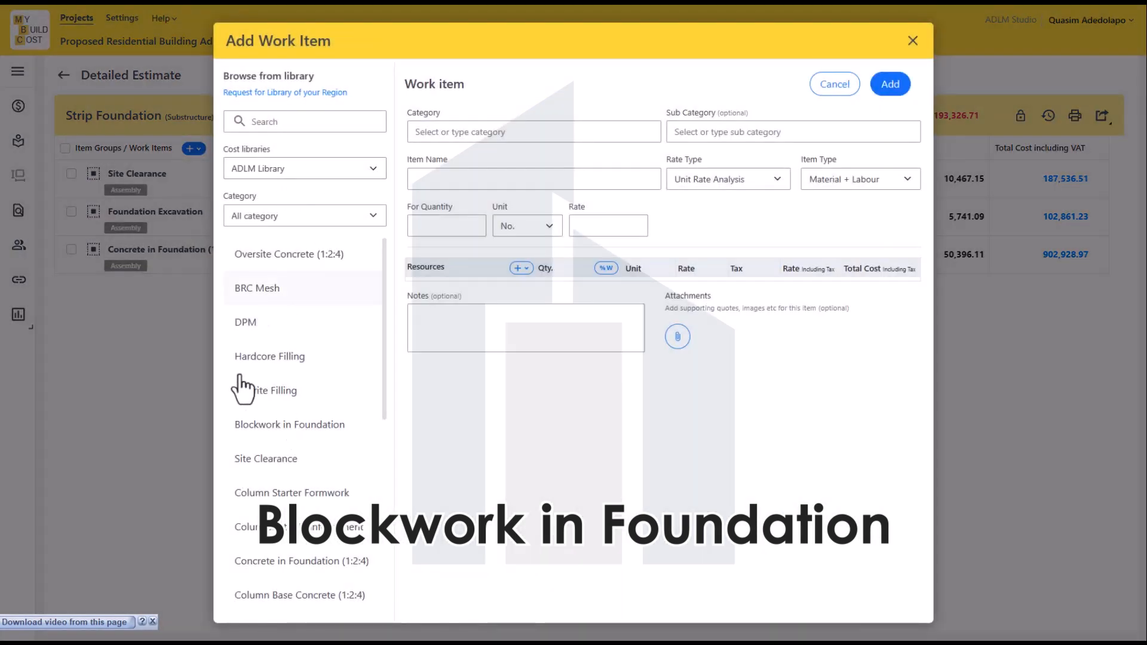
{"action": "scroll", "coordinate": [294, 430], "scroll_direction": "down", "scroll_amount": 2}
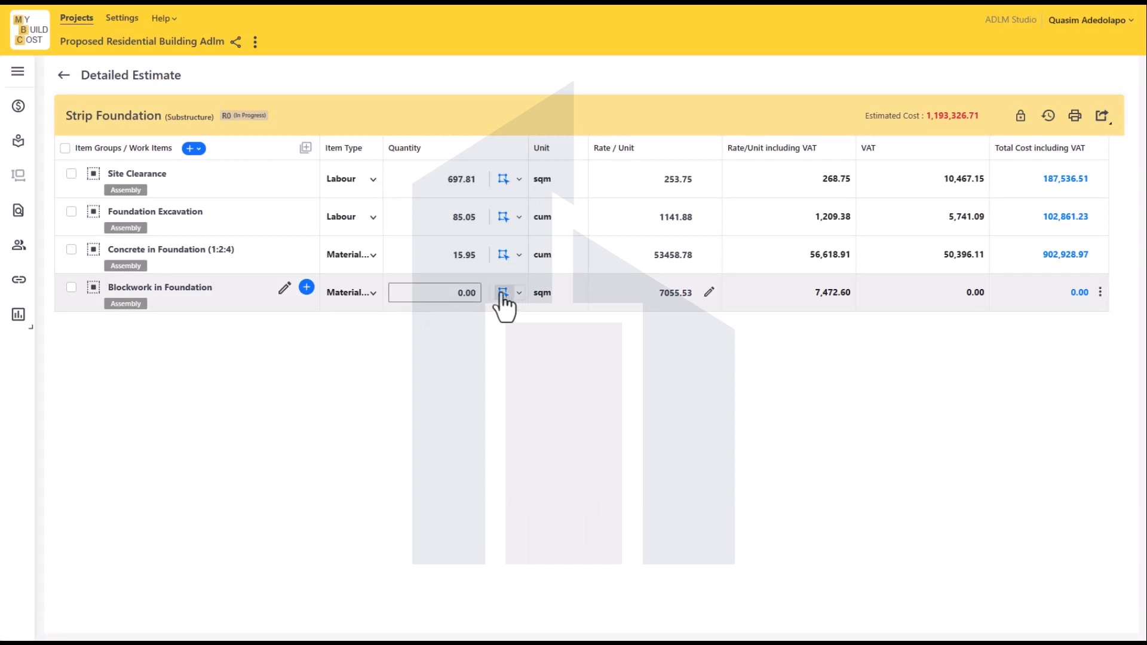
{"action": "left_click", "coordinate": [503, 293]}
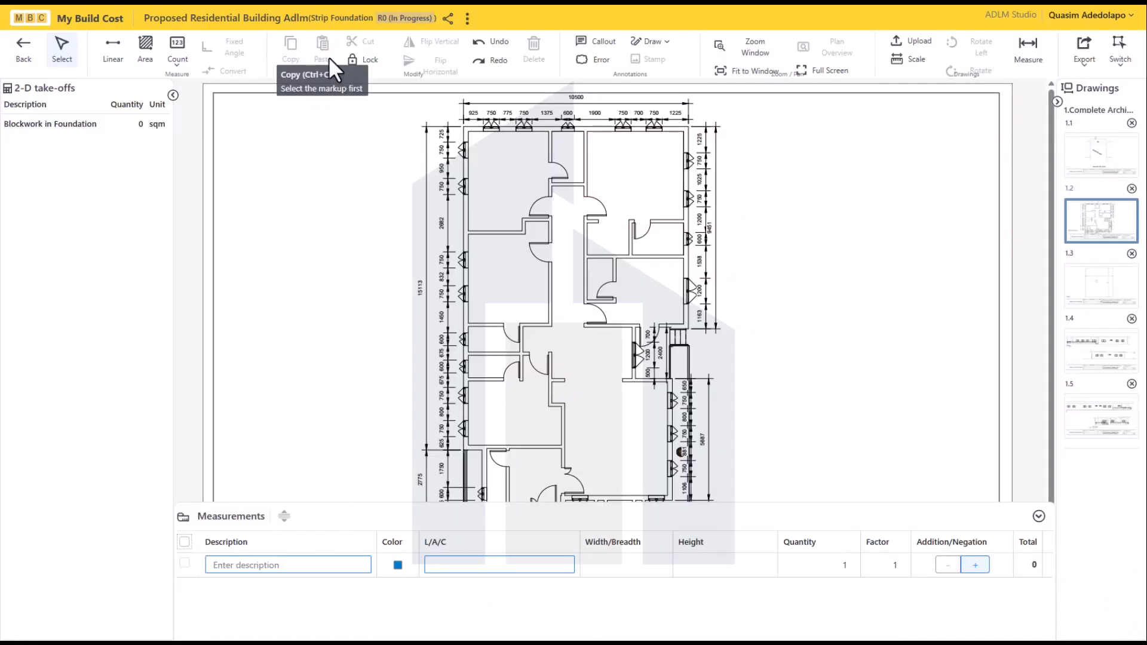
Copy both wall measurements from the Concrete in Foundation (1:2:4) take-off and return to the detailed estimate
{"action": "left_click", "coordinate": [24, 54]}
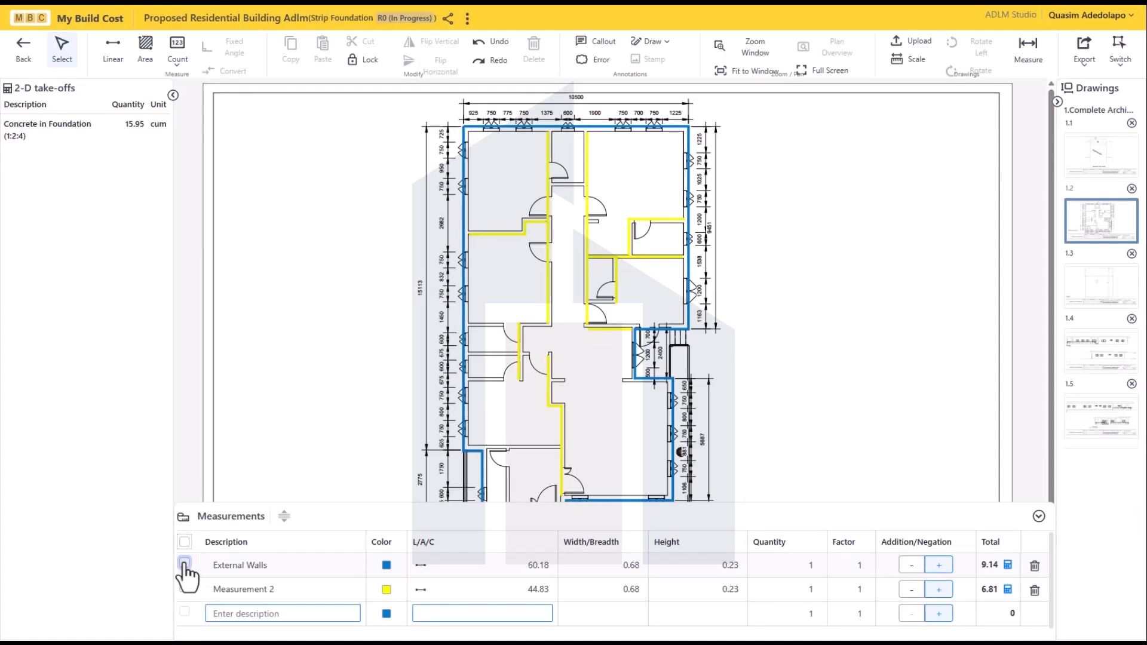
{"action": "left_click", "coordinate": [185, 563]}
{"action": "left_click", "coordinate": [185, 587]}
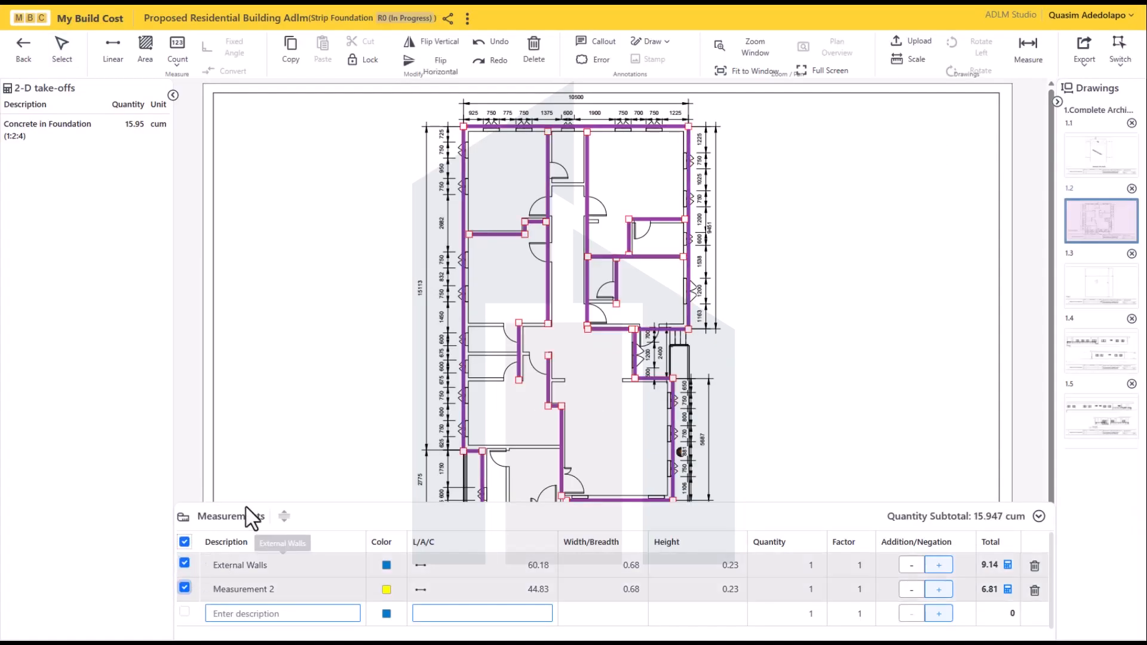
{"action": "left_click", "coordinate": [291, 55]}
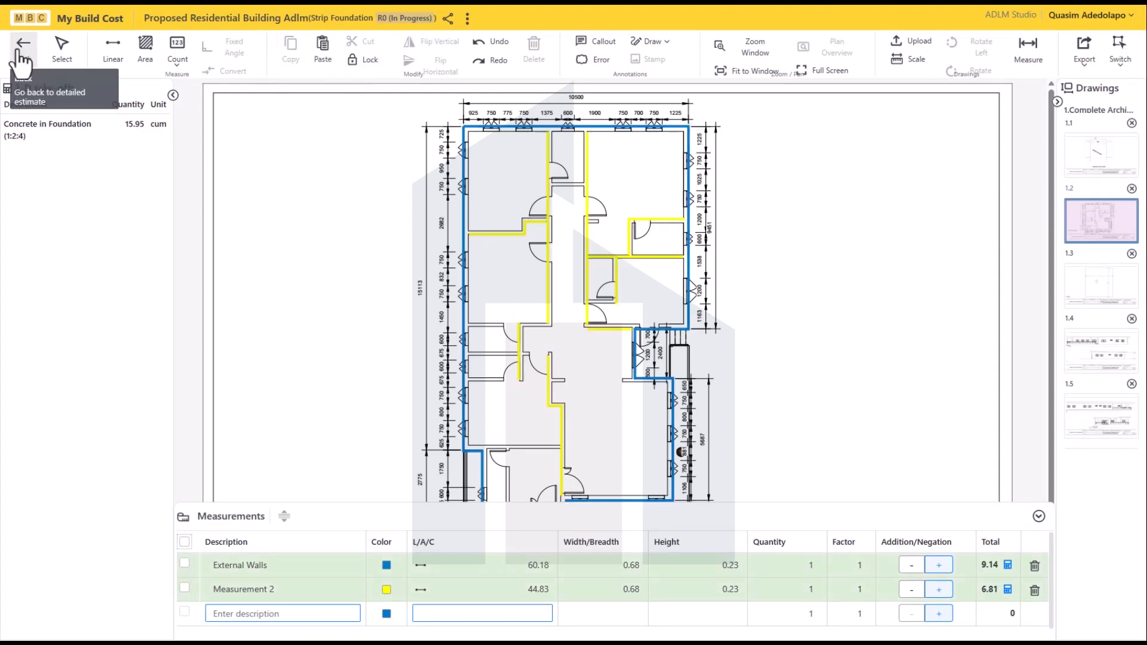
{"action": "left_click", "coordinate": [22, 60]}
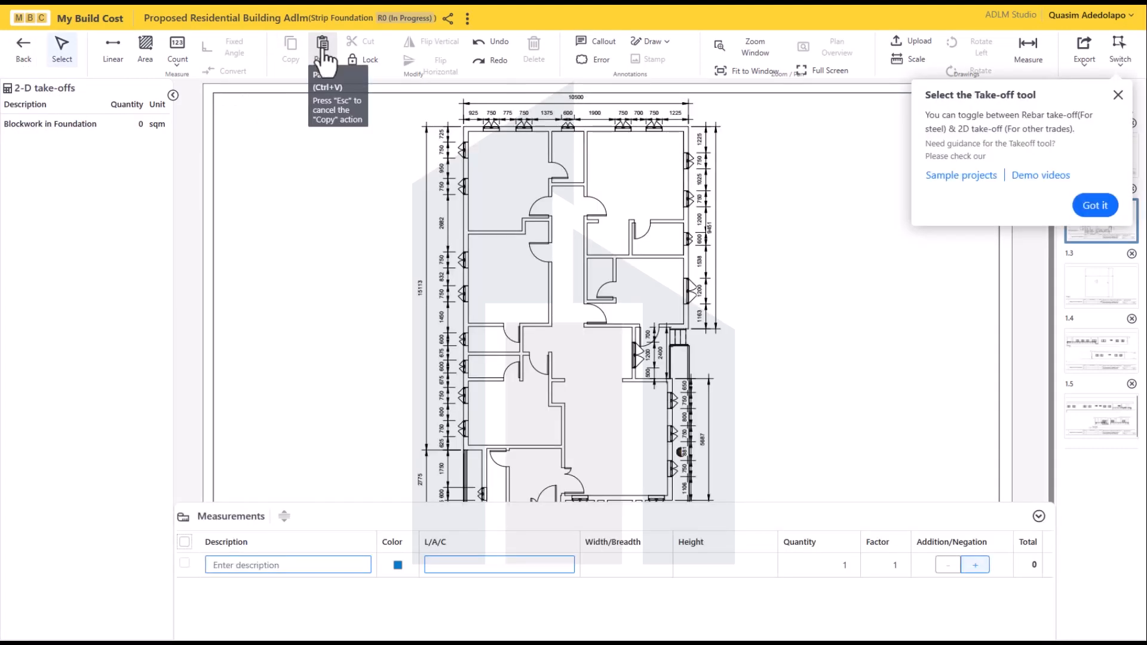
Paste the copied wall measurements into the Blockwork in Foundation take-off and clear the width of both
{"action": "left_click", "coordinate": [322, 51]}
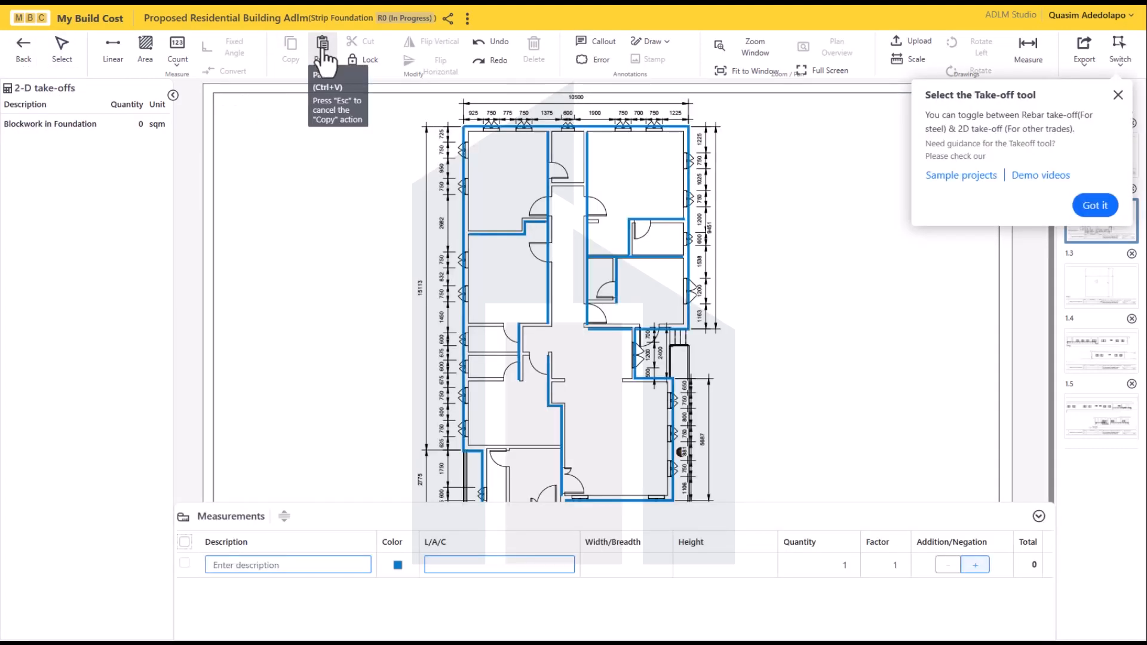
{"action": "left_click", "coordinate": [501, 215]}
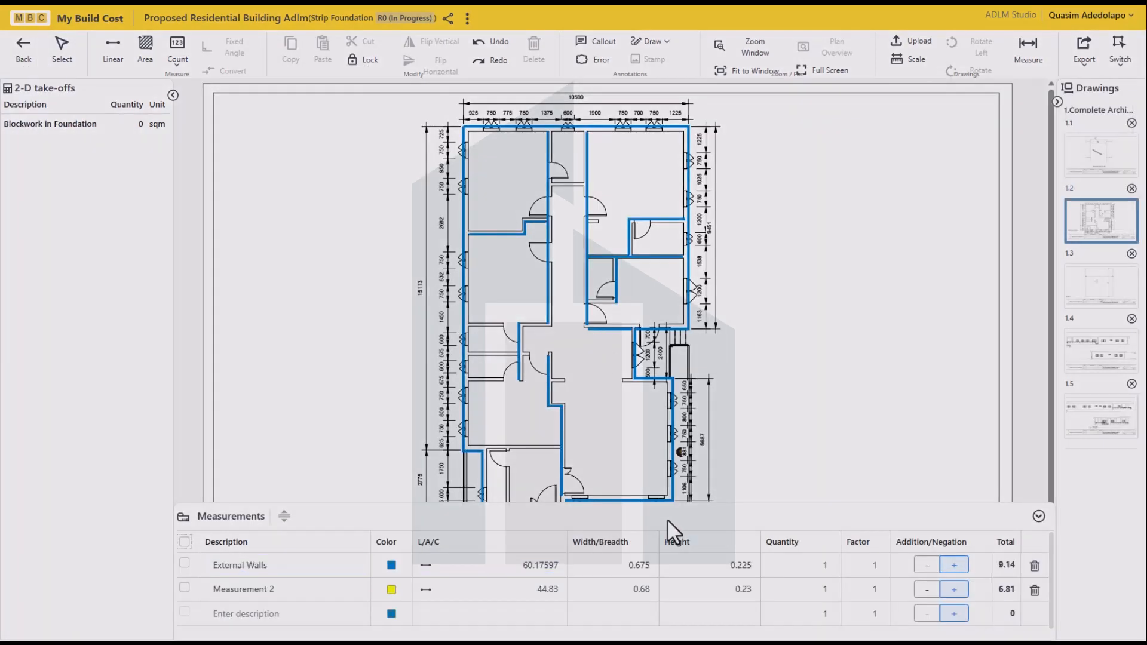
{"action": "left_click", "coordinate": [633, 565]}
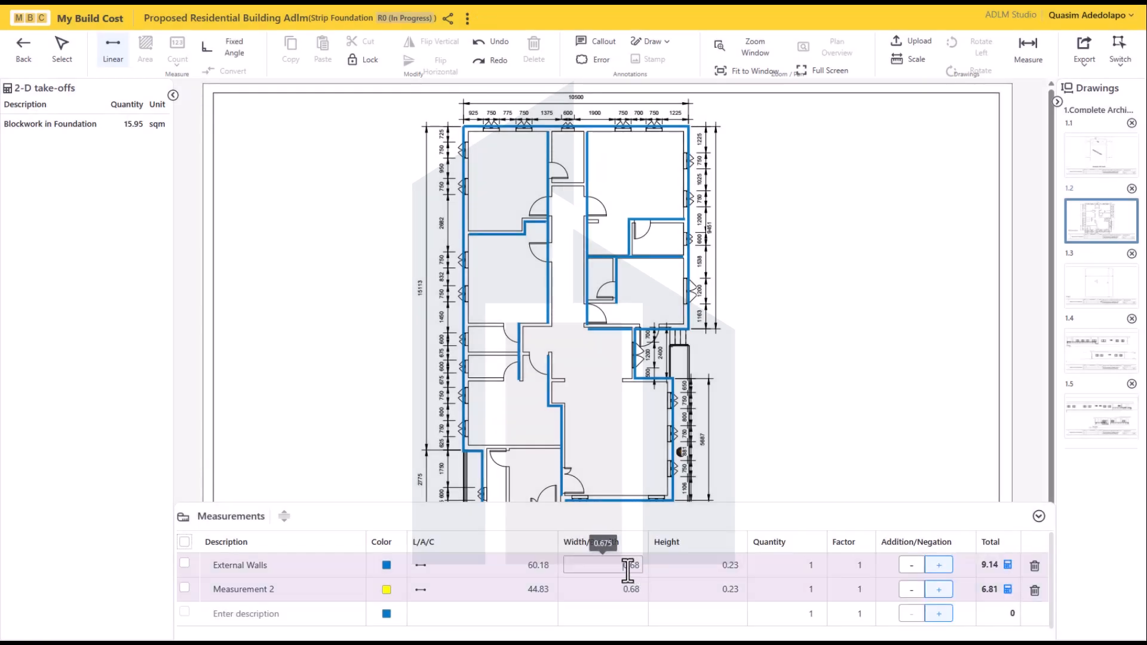
{"action": "key", "text": "BackSpace"}
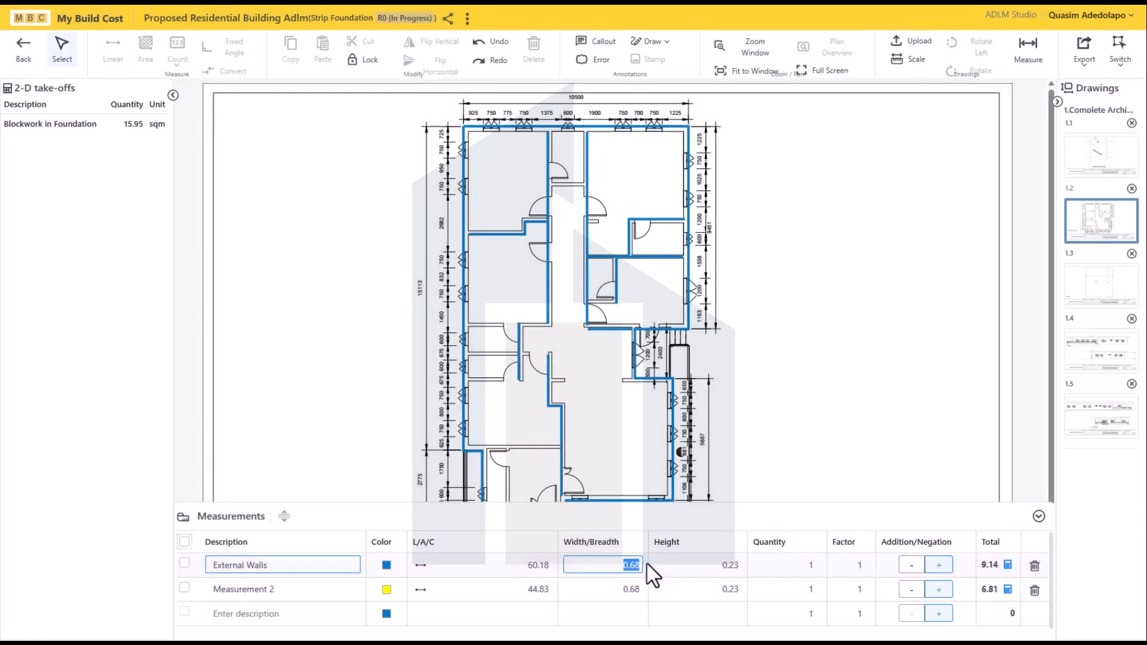
{"action": "left_click", "coordinate": [616, 596]}
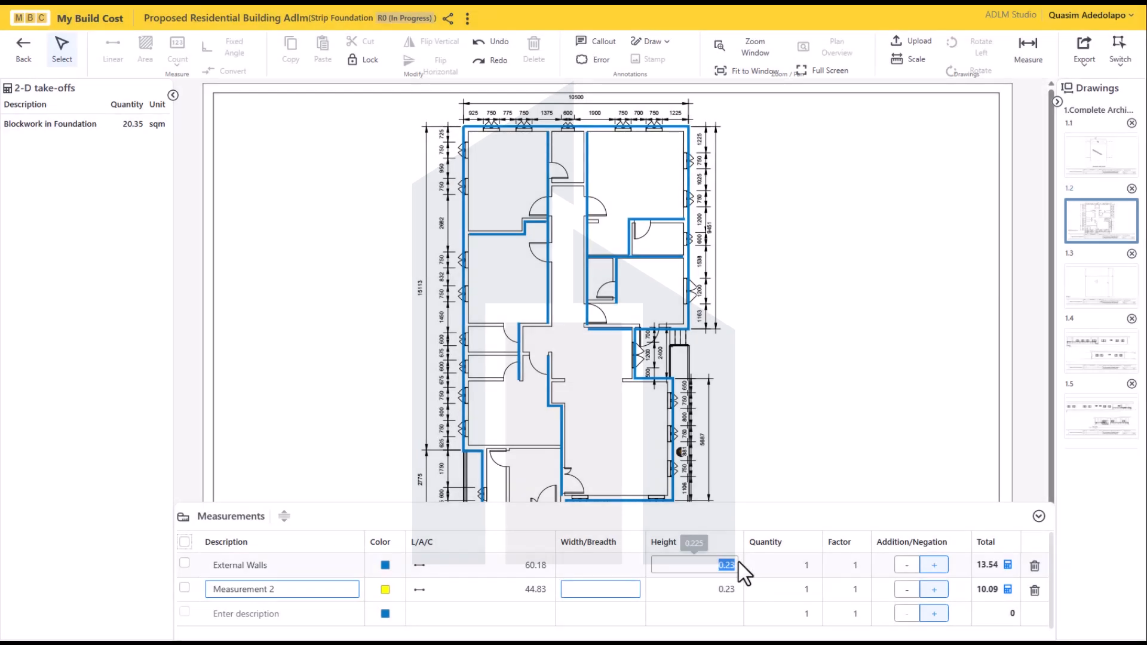
Set the height of the External Walls blockwork measurement to 1.2
{"action": "left_click", "coordinate": [737, 563]}
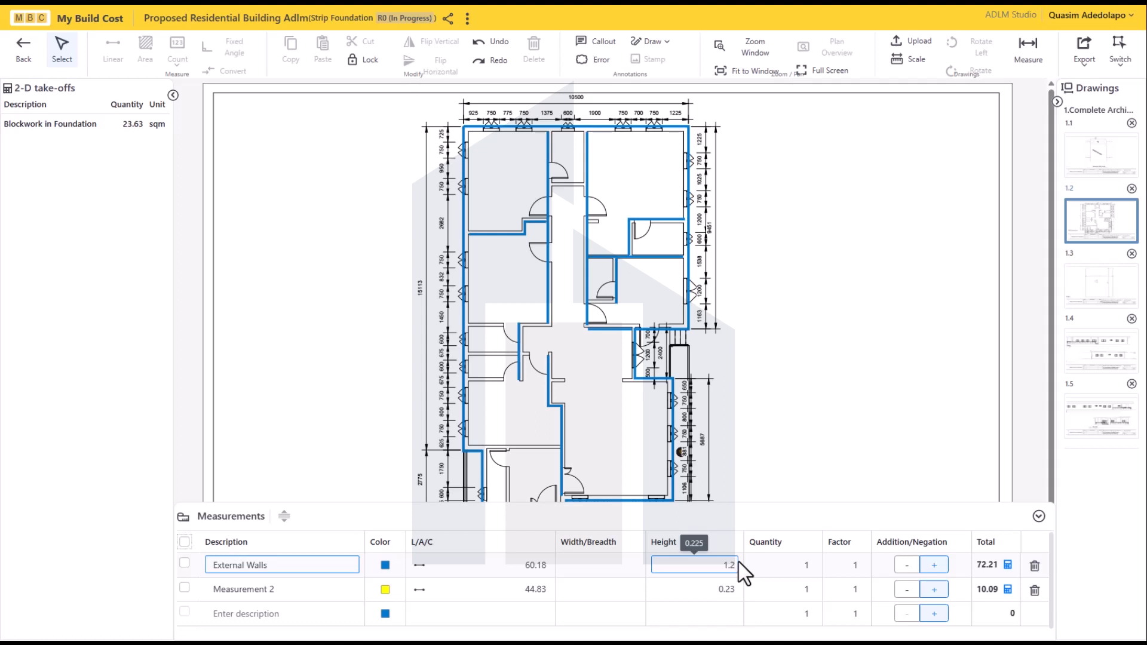
{"action": "key", "text": "BackSpace"}
{"action": "key", "text": "BackSpace"}
{"action": "key", "text": "BackSpace"}
{"action": "left_click", "coordinate": [715, 590]}
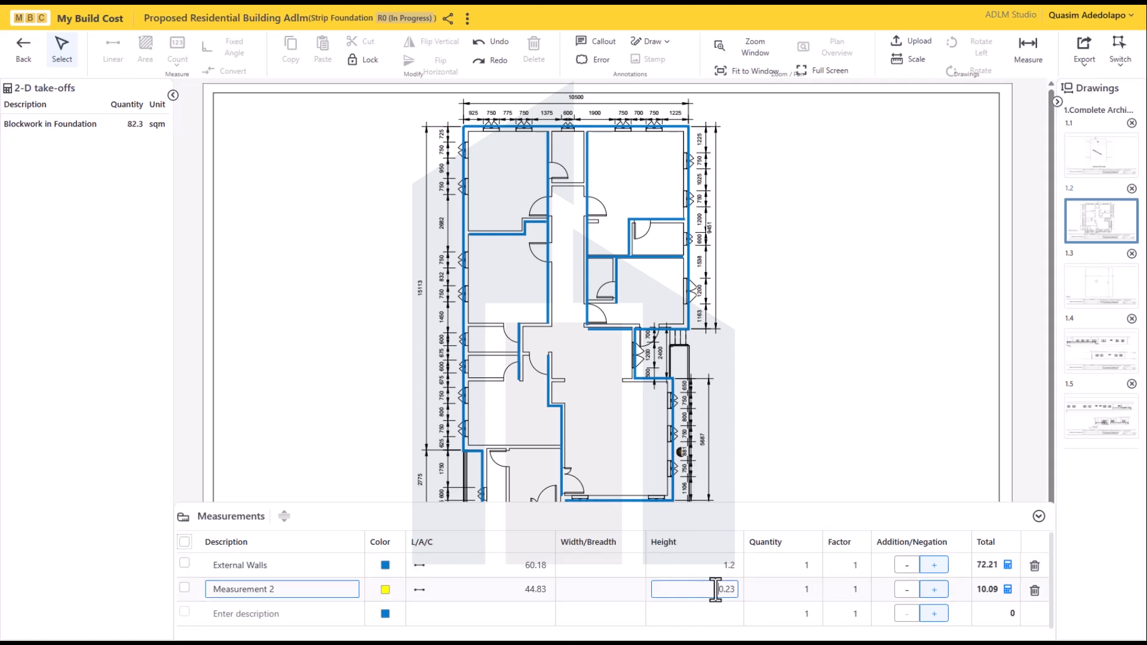
Set the height of both the External Walls and Measurement 2 blockwork measurements to 0.97
{"action": "left_click", "coordinate": [741, 568]}
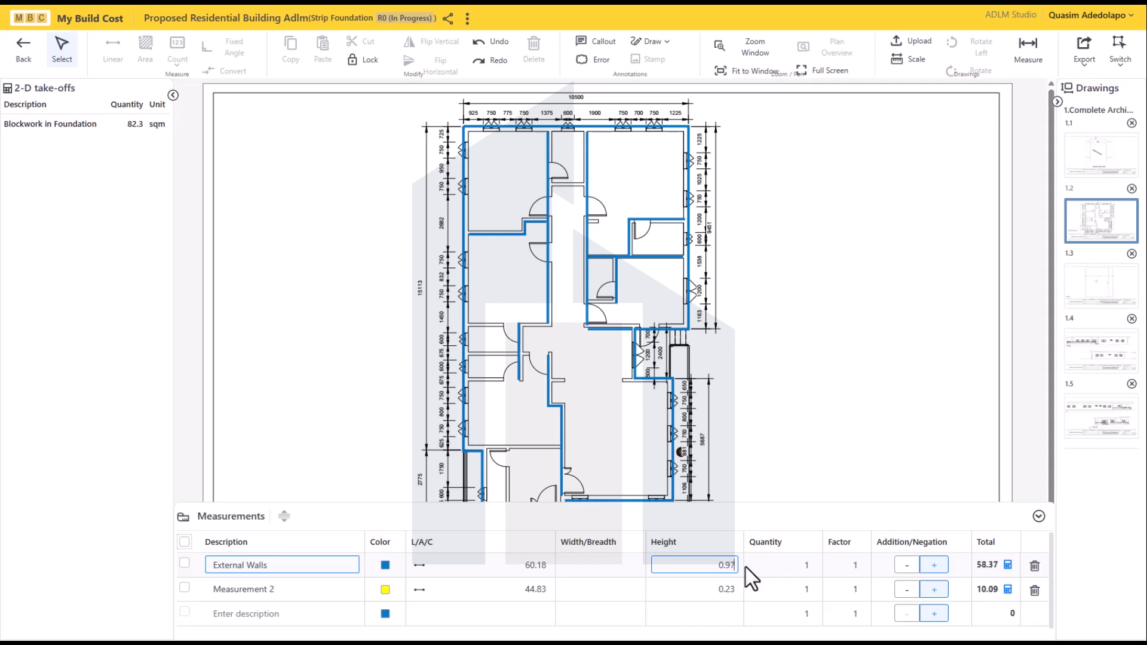
{"action": "left_click", "coordinate": [723, 590]}
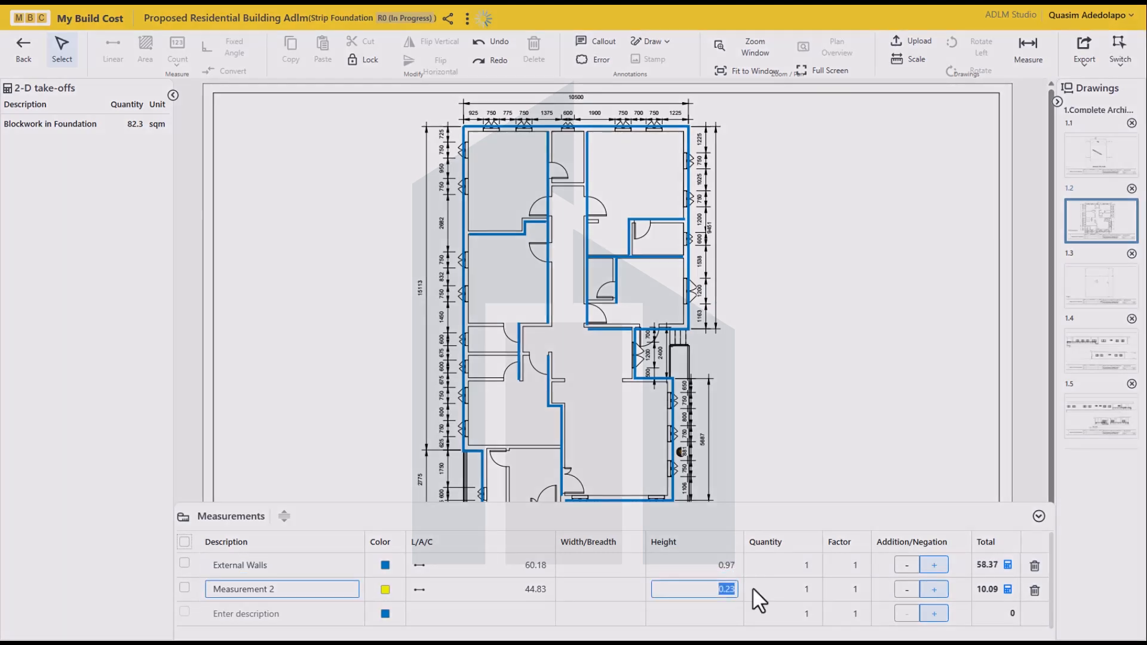
{"action": "type", "text": "0"}
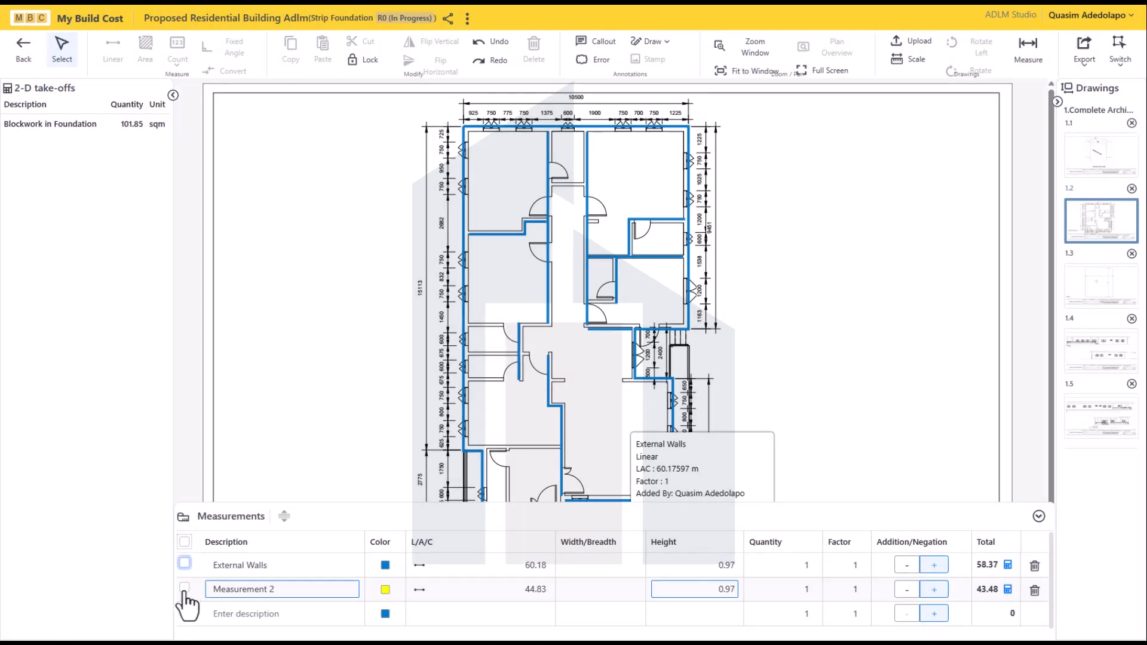
Copy both wall measurements from the Blockwork in Foundation take-off and return to the detailed estimate
{"action": "left_click", "coordinate": [184, 588]}
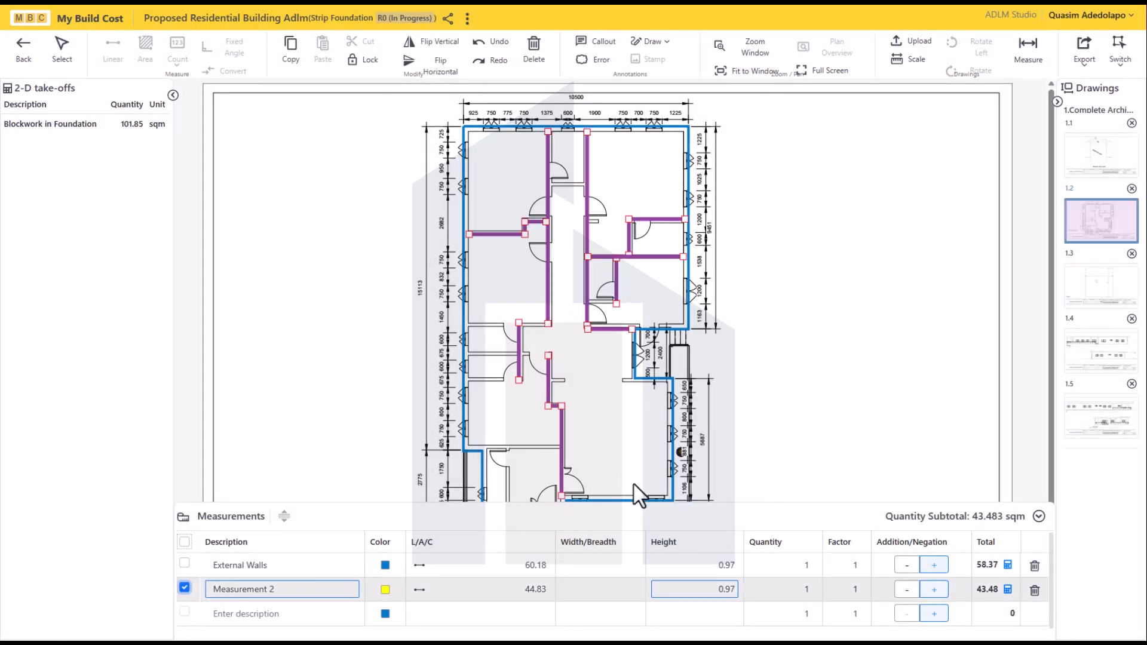
{"action": "left_click", "coordinate": [184, 564]}
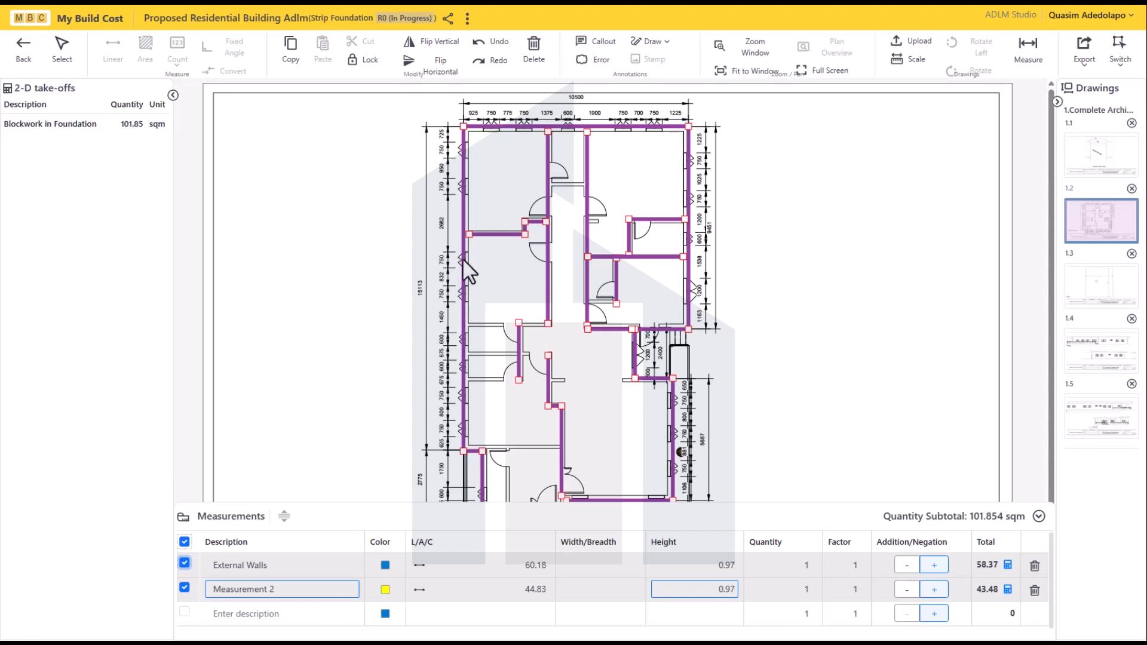
{"action": "left_click", "coordinate": [291, 61]}
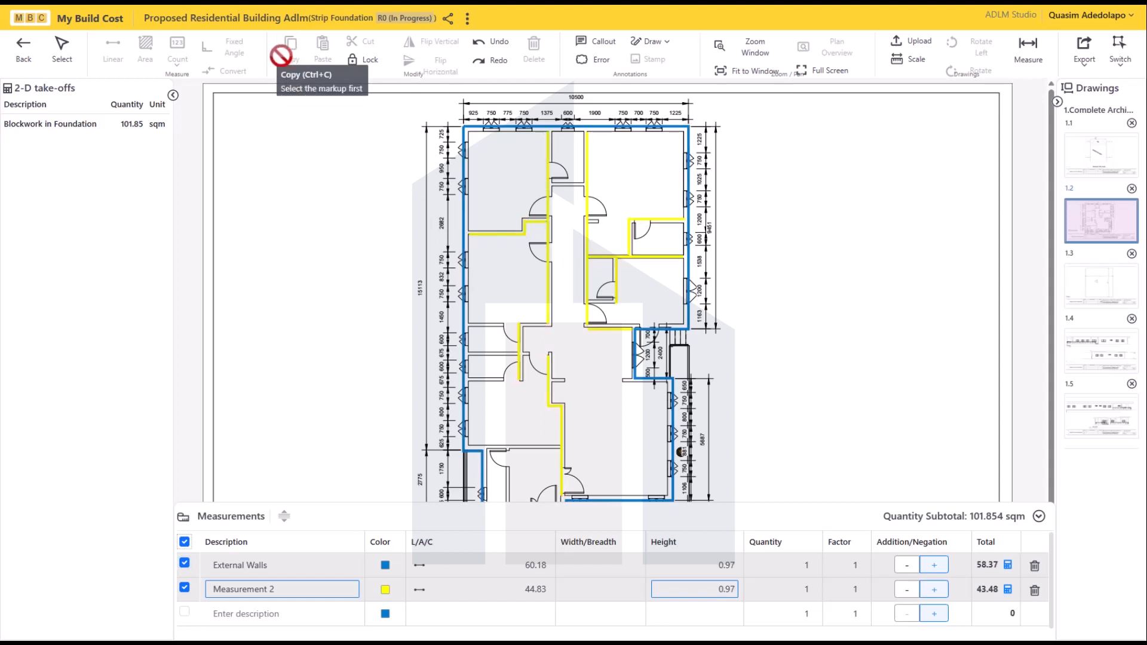
{"action": "left_click", "coordinate": [24, 60]}
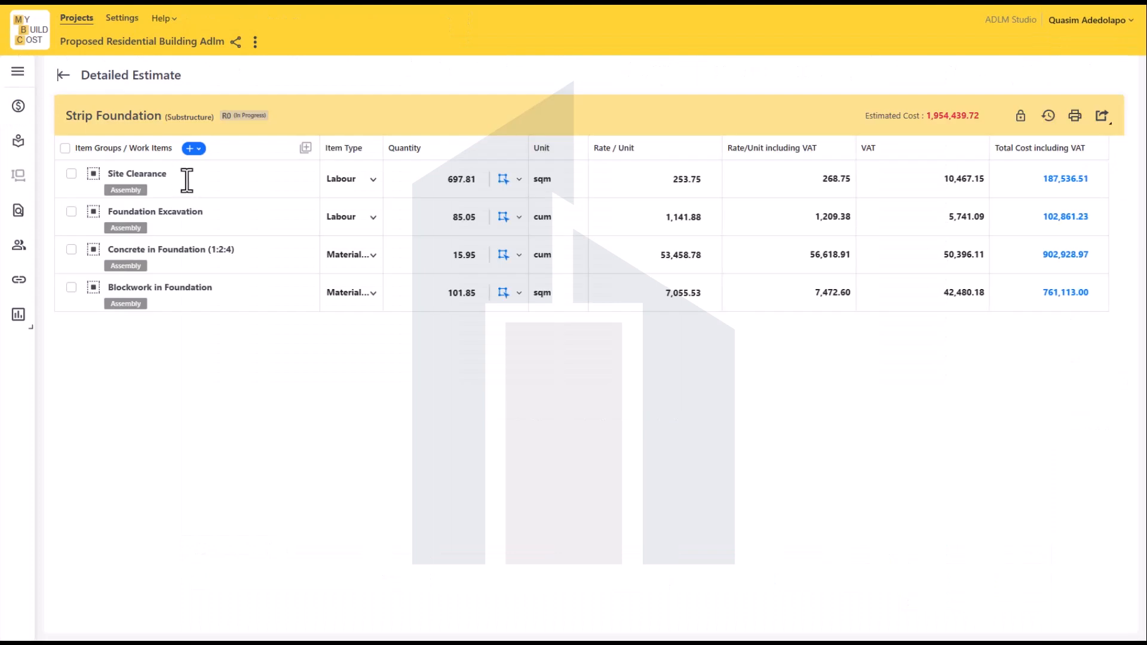
{"action": "left_click", "coordinate": [449, 292]}
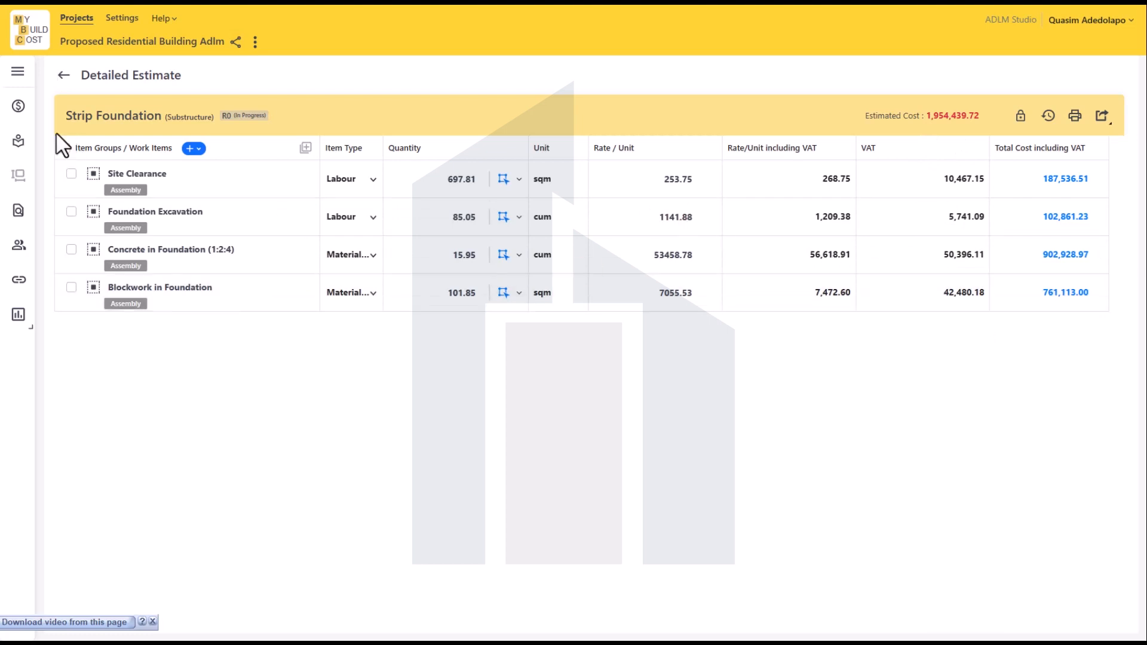
Add the Laterite Filling work item from the ADLM Library and open its 2-D take-off
{"action": "left_click", "coordinate": [192, 149]}
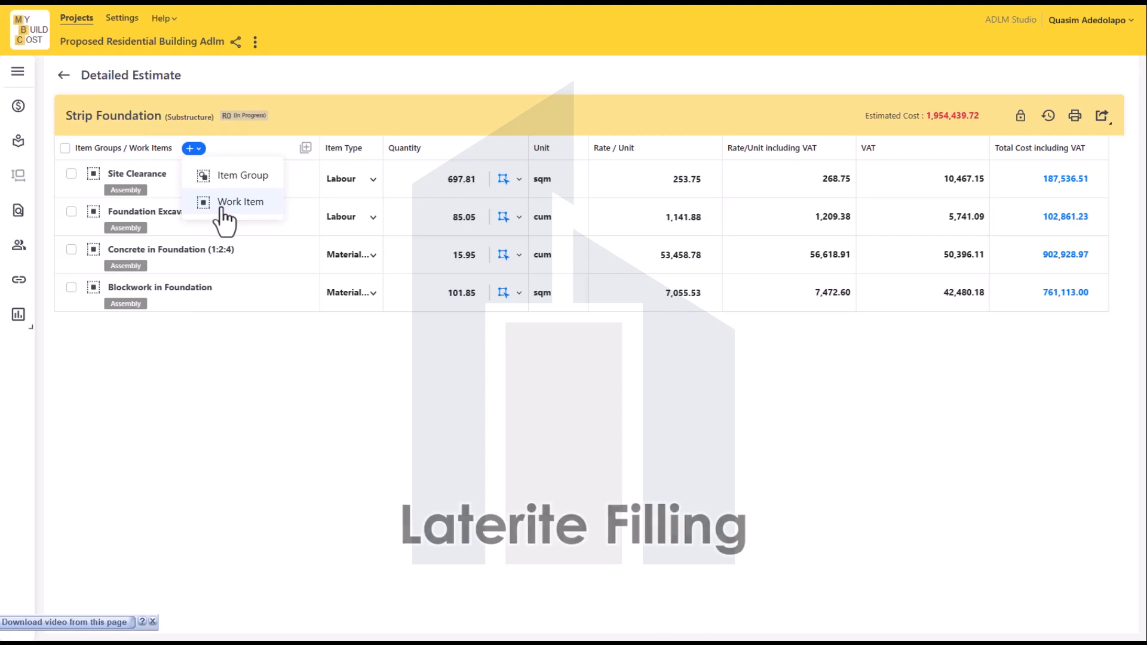
{"action": "left_click", "coordinate": [225, 208]}
{"action": "left_click", "coordinate": [251, 224]}
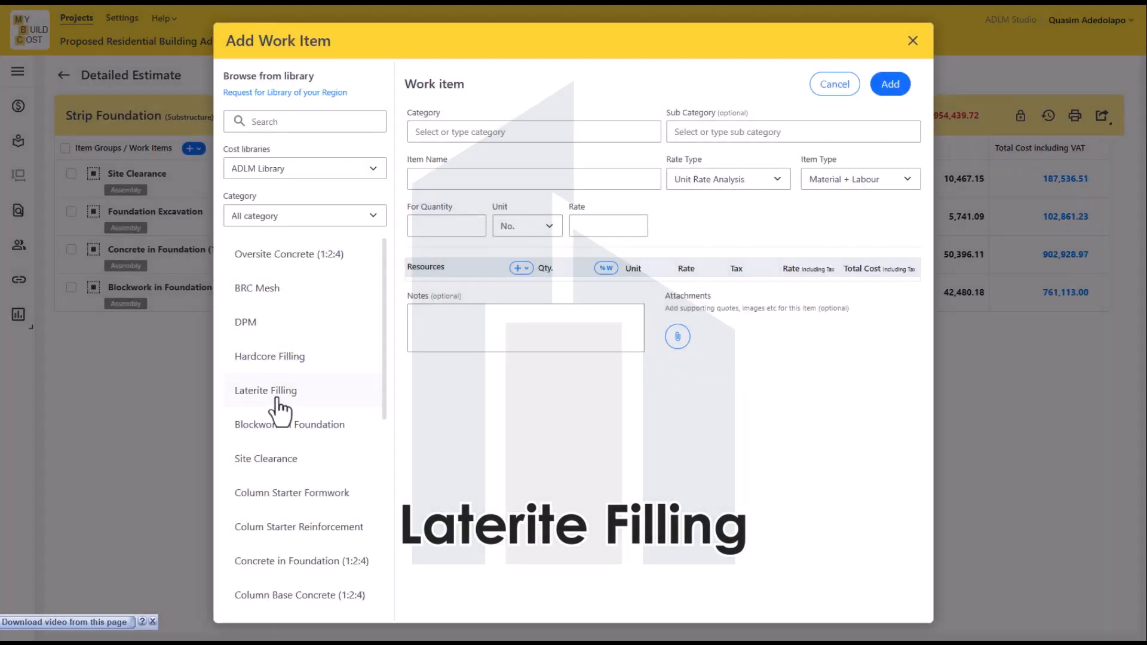
{"action": "left_click", "coordinate": [275, 394]}
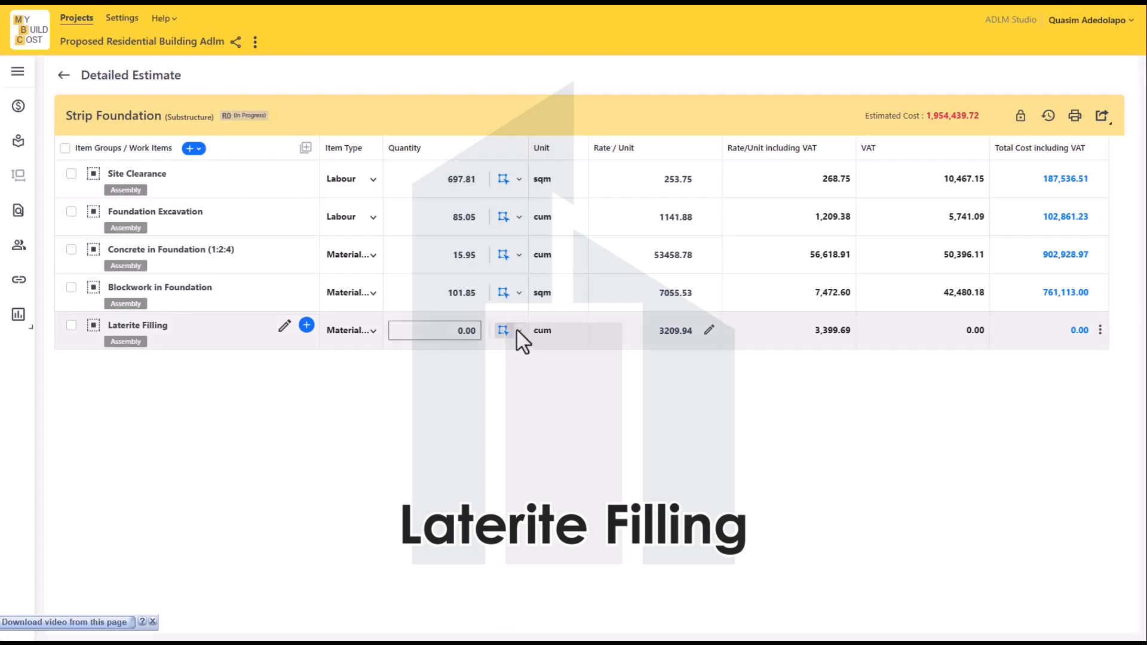
{"action": "left_click", "coordinate": [504, 331]}
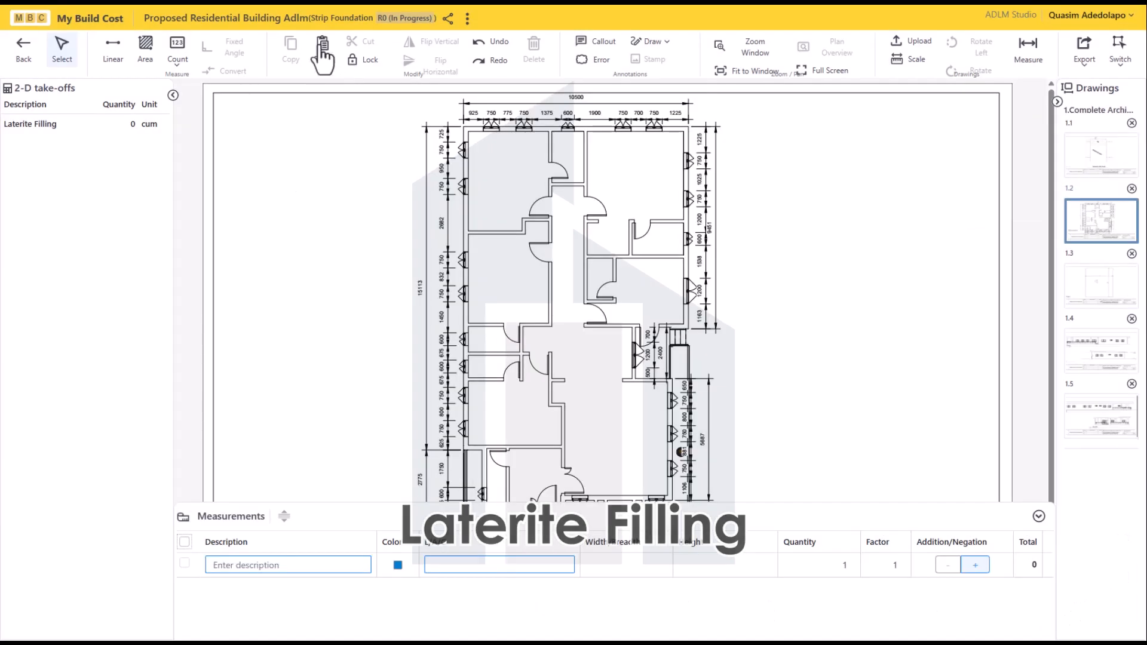
Paste the copied wall measurements into the Laterite Filling take-off and set the width of both to 0.23
{"action": "left_click", "coordinate": [320, 54]}
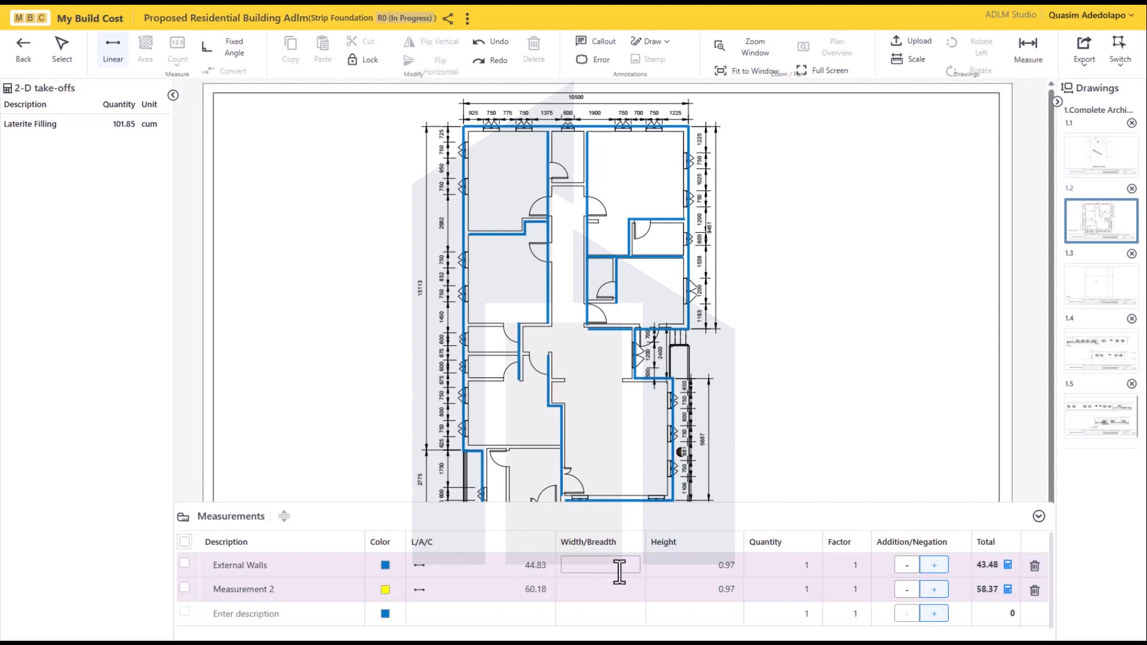
{"action": "left_click", "coordinate": [620, 572]}
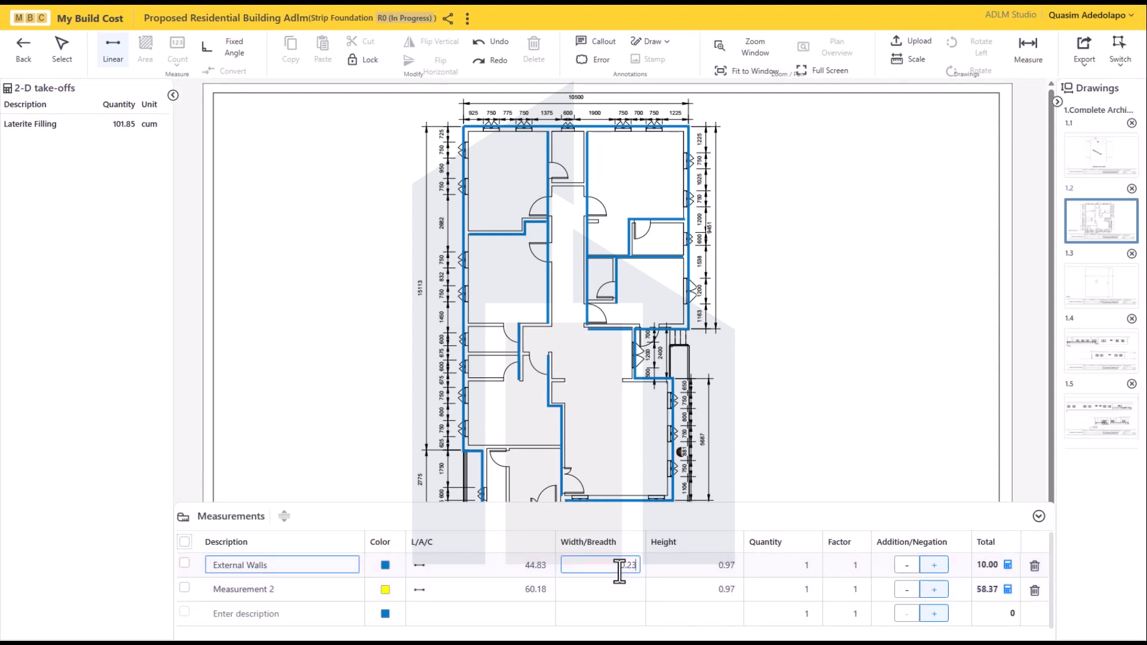
{"action": "left_click", "coordinate": [629, 586]}
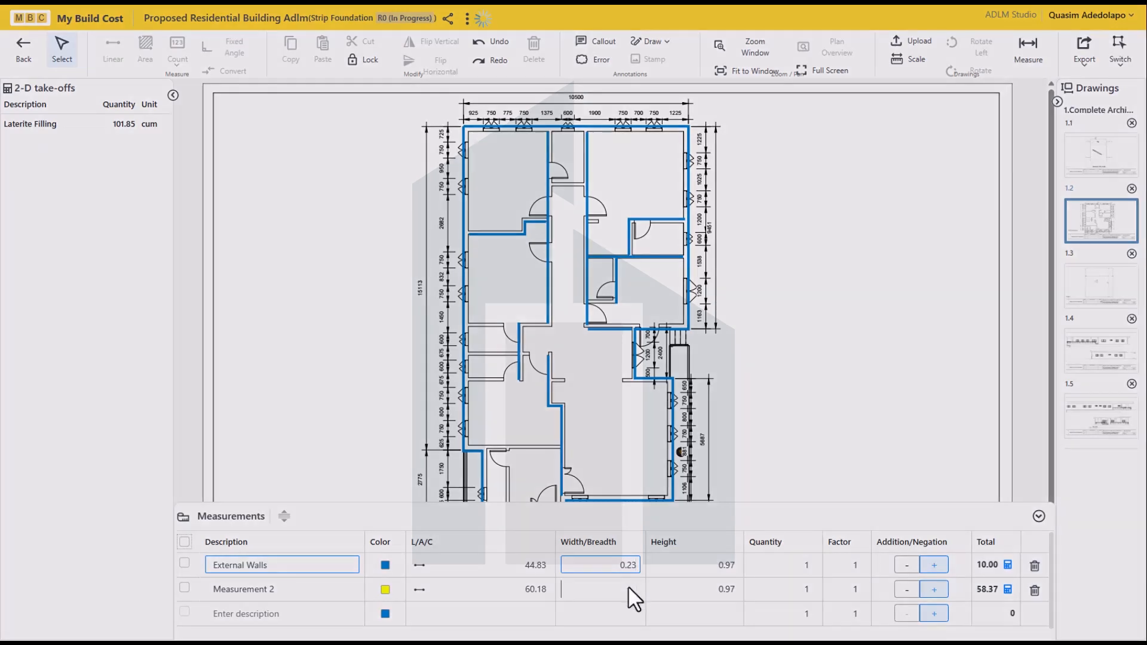
{"action": "type", "text": "0.23"}
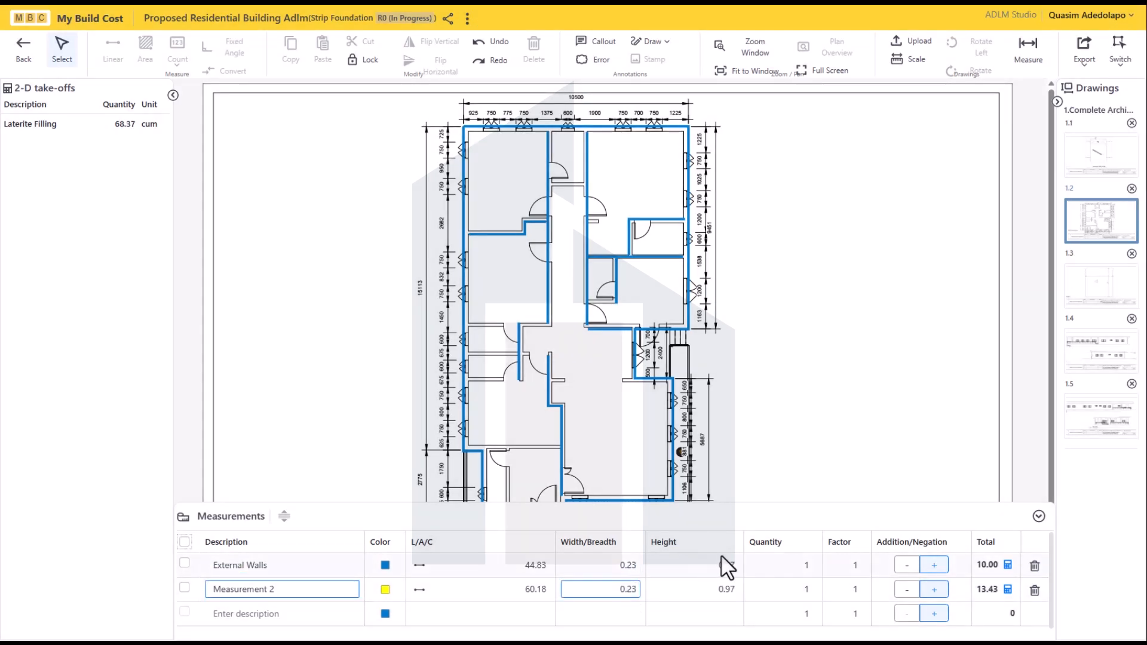
Set the height of both wall measurements in the Laterite Filling take-off to 0.6
{"action": "left_click", "coordinate": [740, 565]}
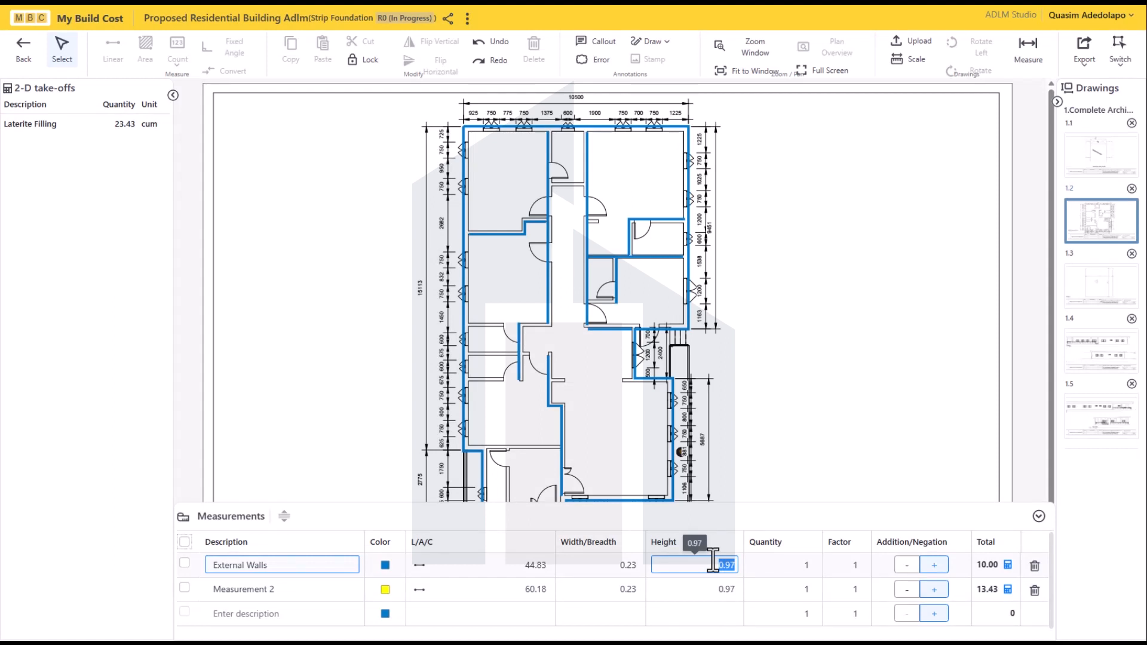
{"action": "type", "text": "0"}
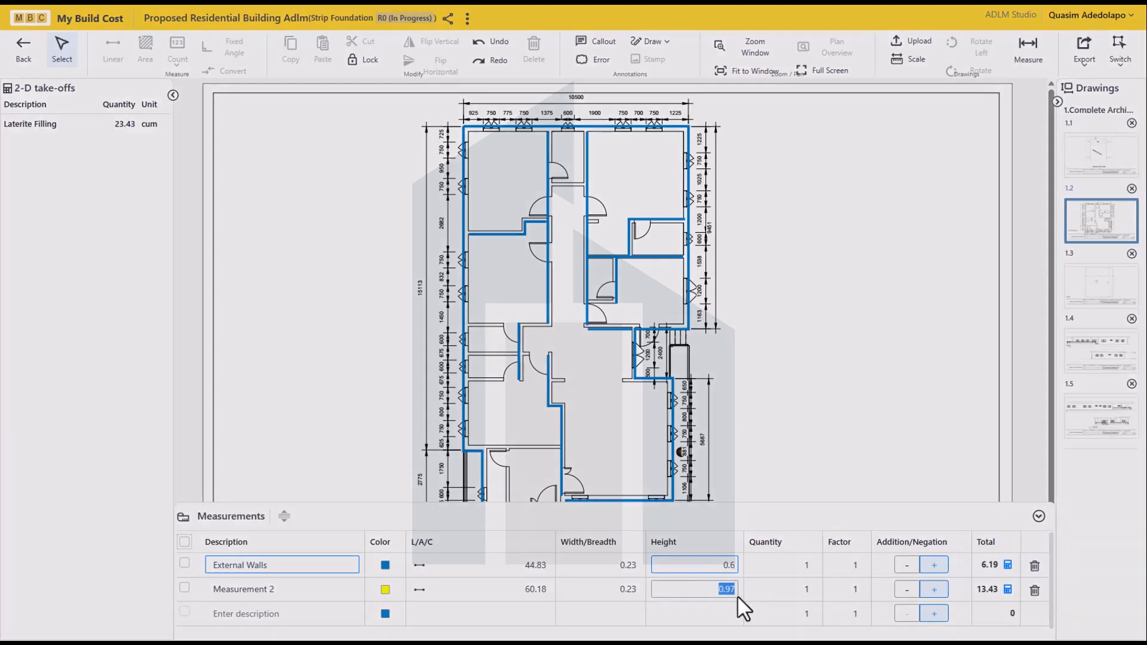
{"action": "left_click", "coordinate": [732, 588]}
{"action": "key", "text": "BackSpace"}
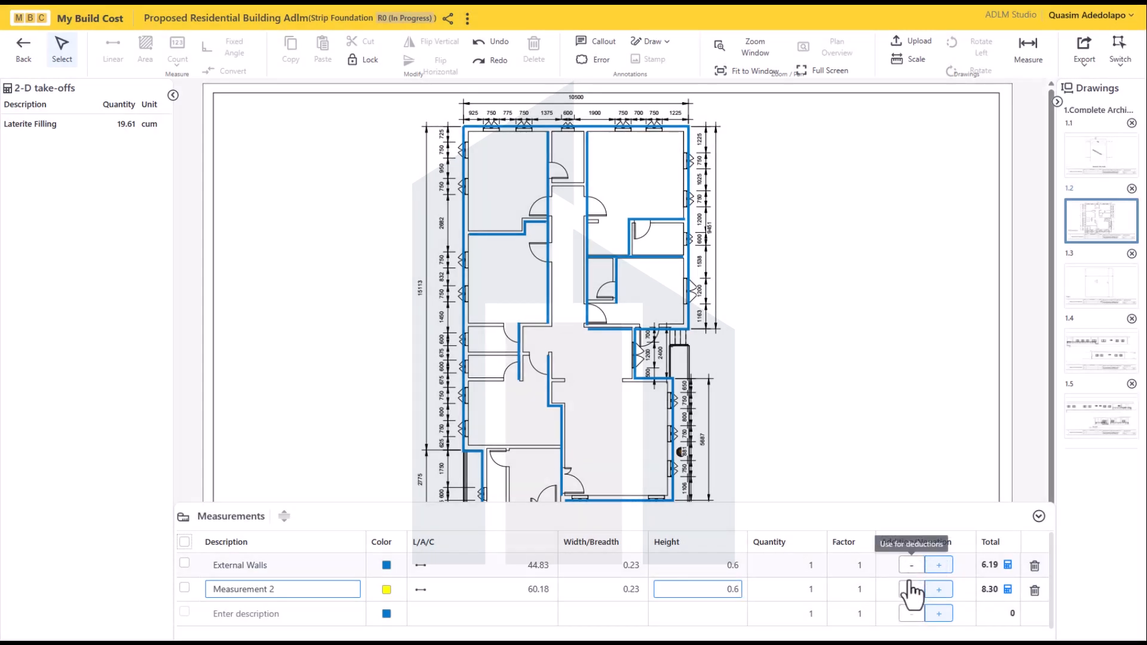
Mark both the External Walls and Measurement 2 entries of Laterite Filling as deductions
{"action": "left_click", "coordinate": [912, 590]}
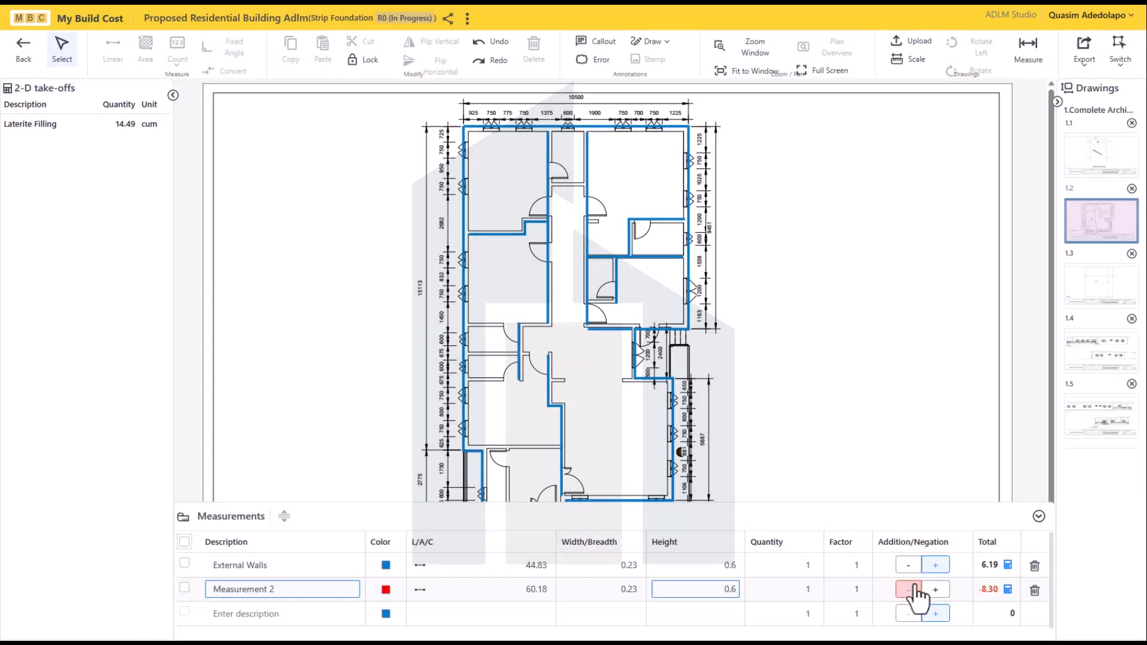
{"action": "left_click", "coordinate": [911, 589]}
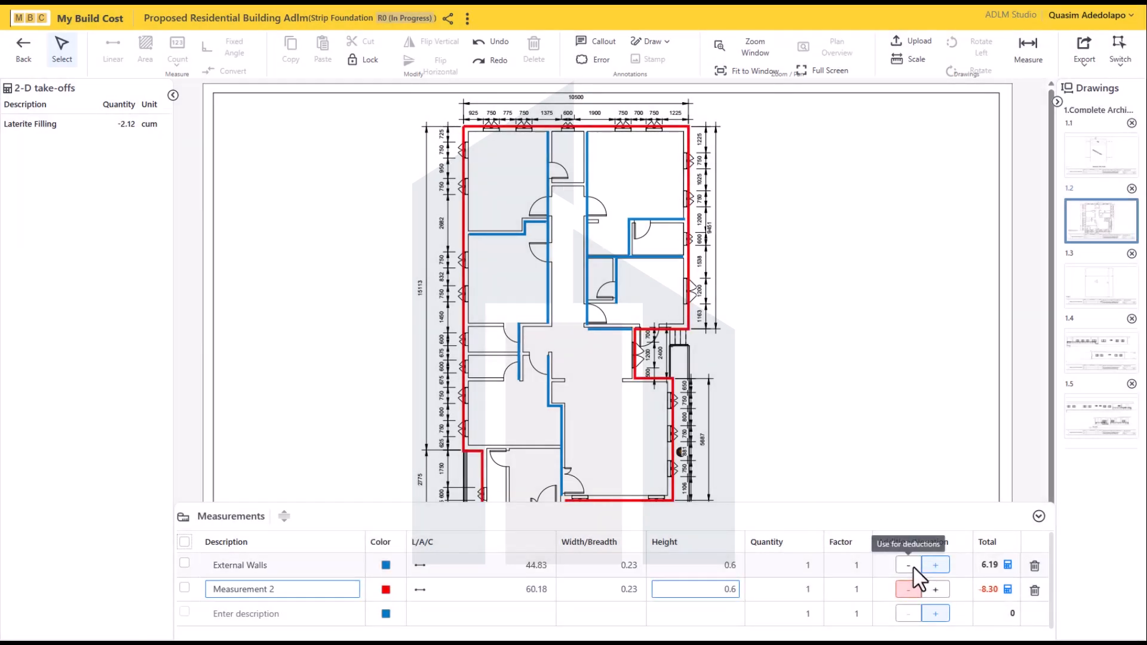
{"action": "left_click", "coordinate": [907, 566]}
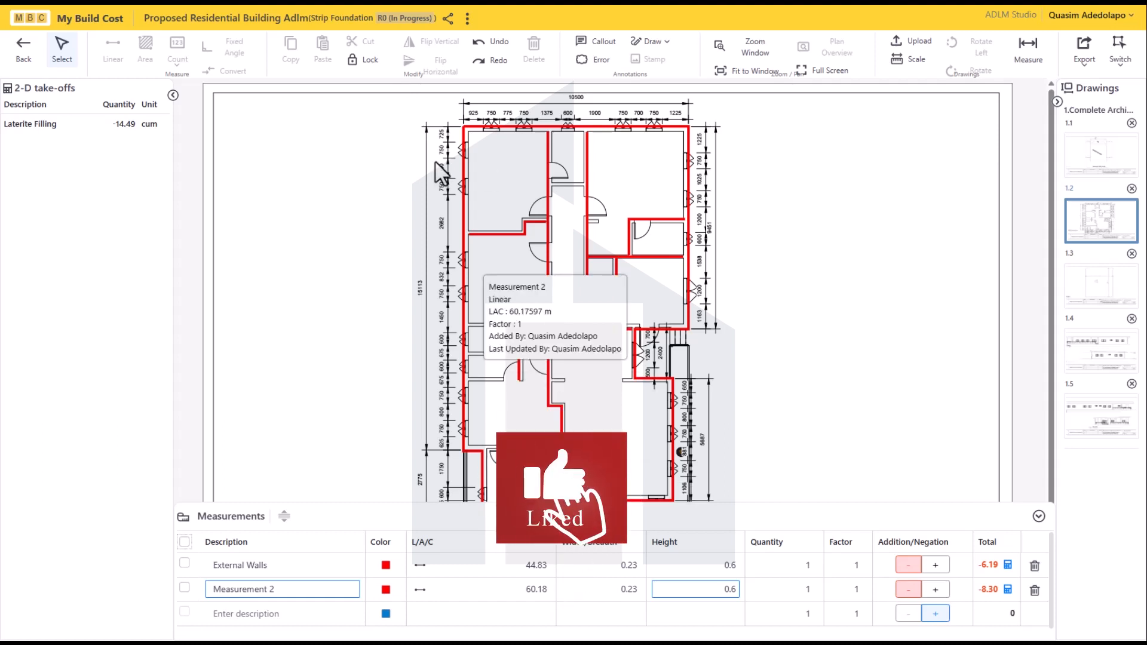
Trace the building footprint, including the front projections, as a fixed-angle area measurement for Laterite Filling
{"action": "scroll", "coordinate": [418, 180], "scroll_direction": "up", "scroll_amount": 1}
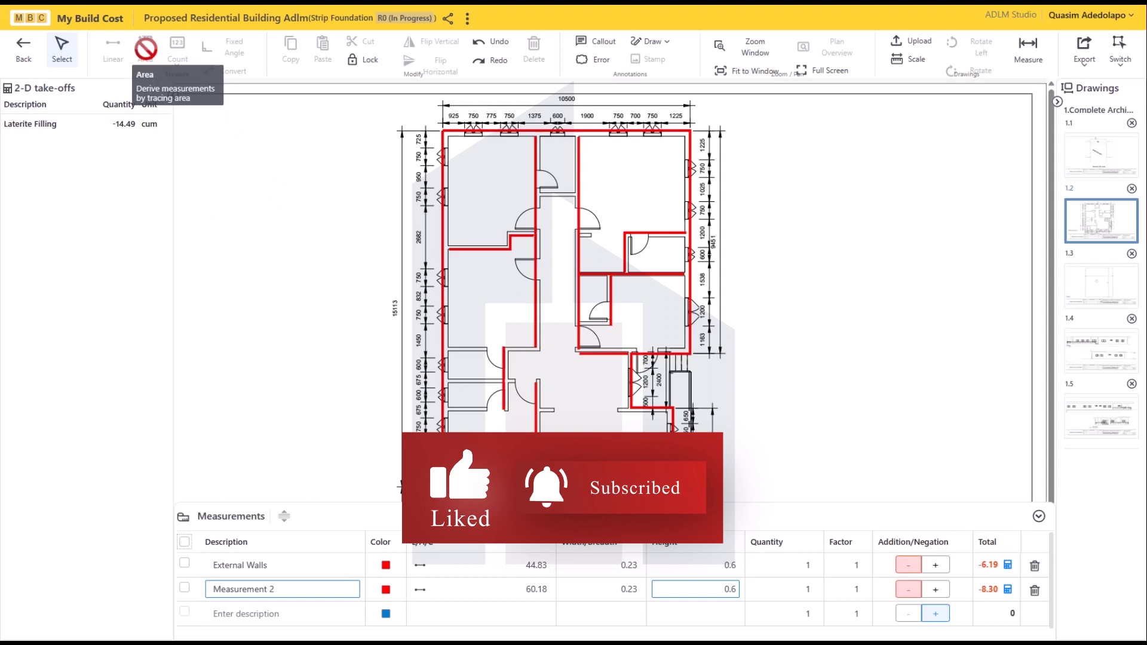
{"action": "left_click", "coordinate": [245, 617]}
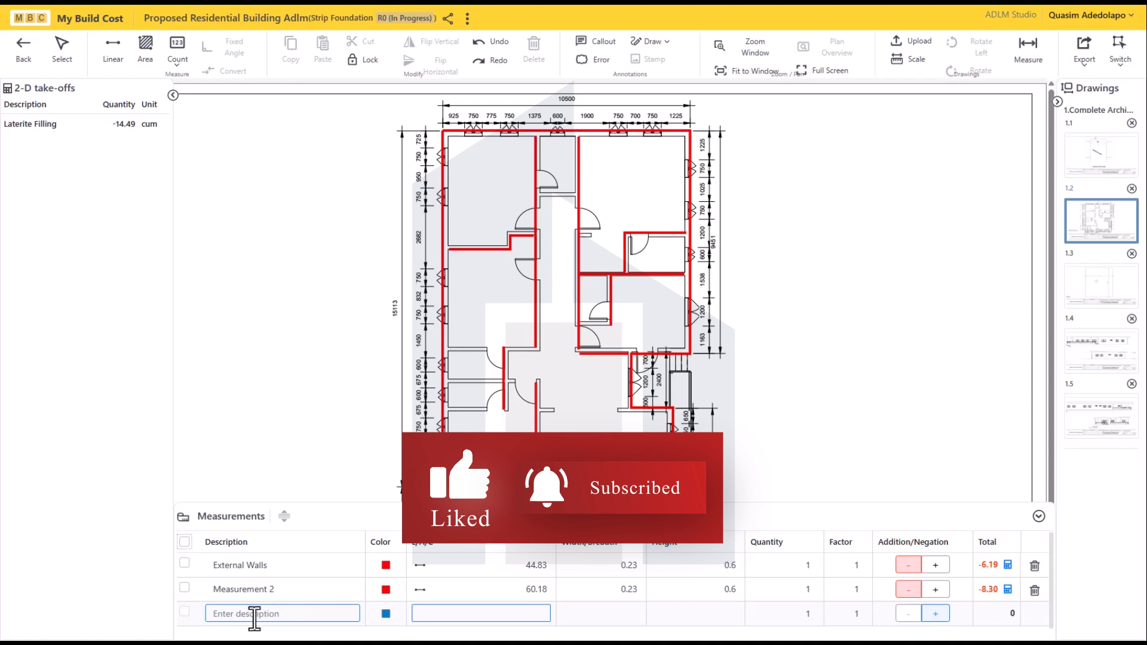
{"action": "left_click", "coordinate": [144, 55]}
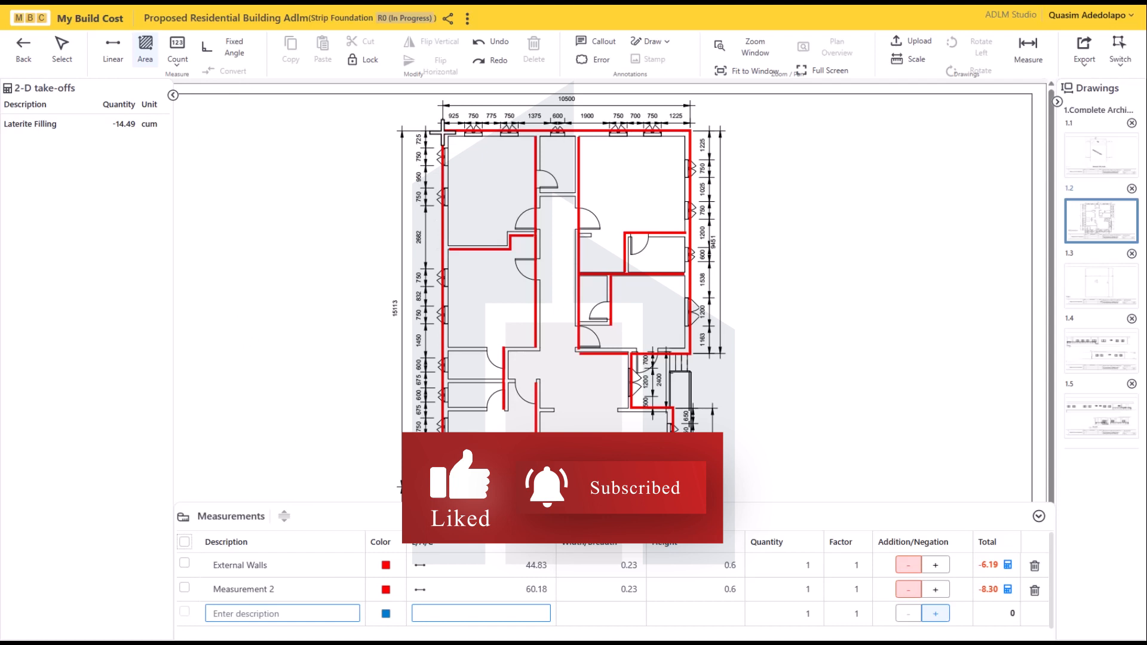
{"action": "left_click", "coordinate": [443, 129]}
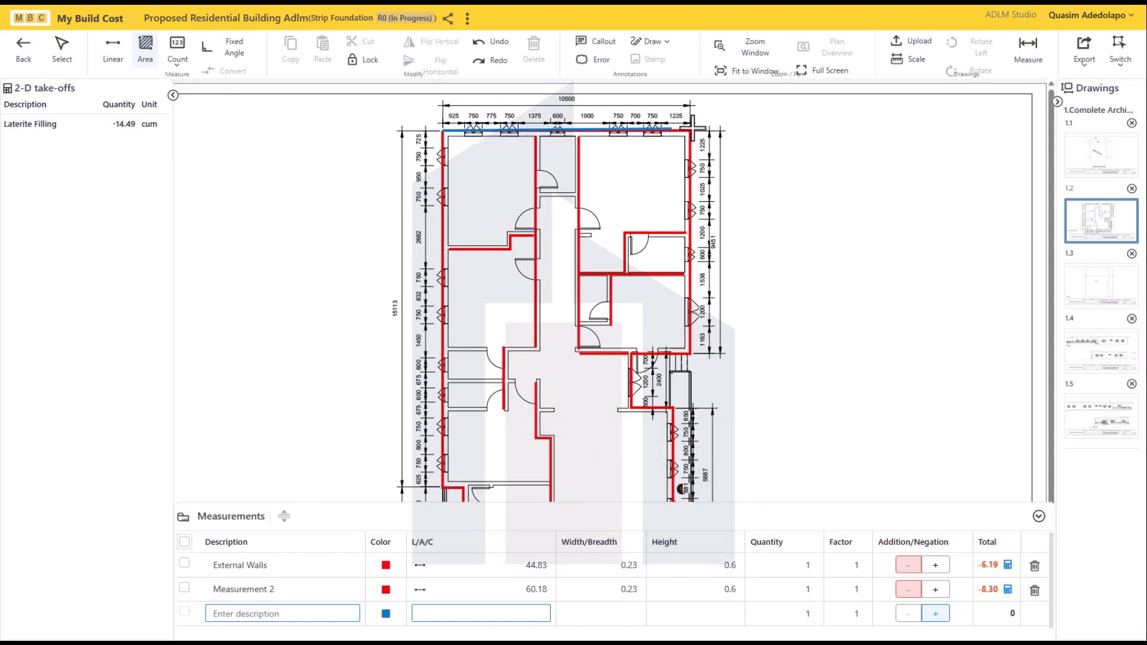
{"action": "left_click", "coordinate": [233, 49]}
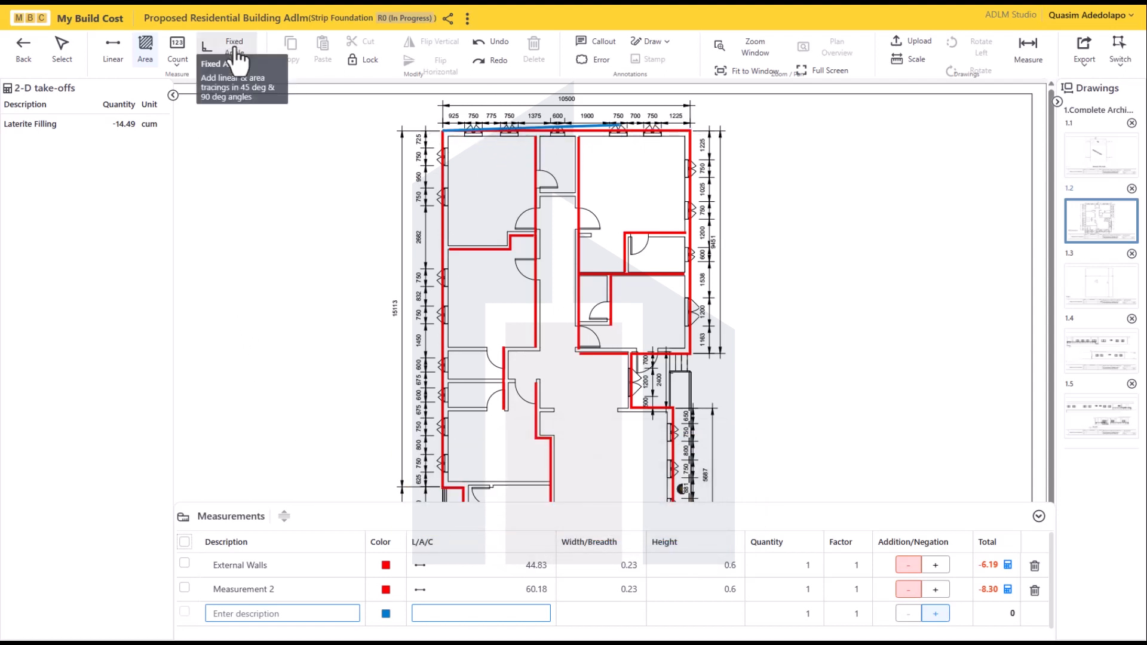
{"action": "left_click", "coordinate": [691, 130]}
{"action": "scroll", "coordinate": [714, 277], "scroll_direction": "down", "scroll_amount": 2}
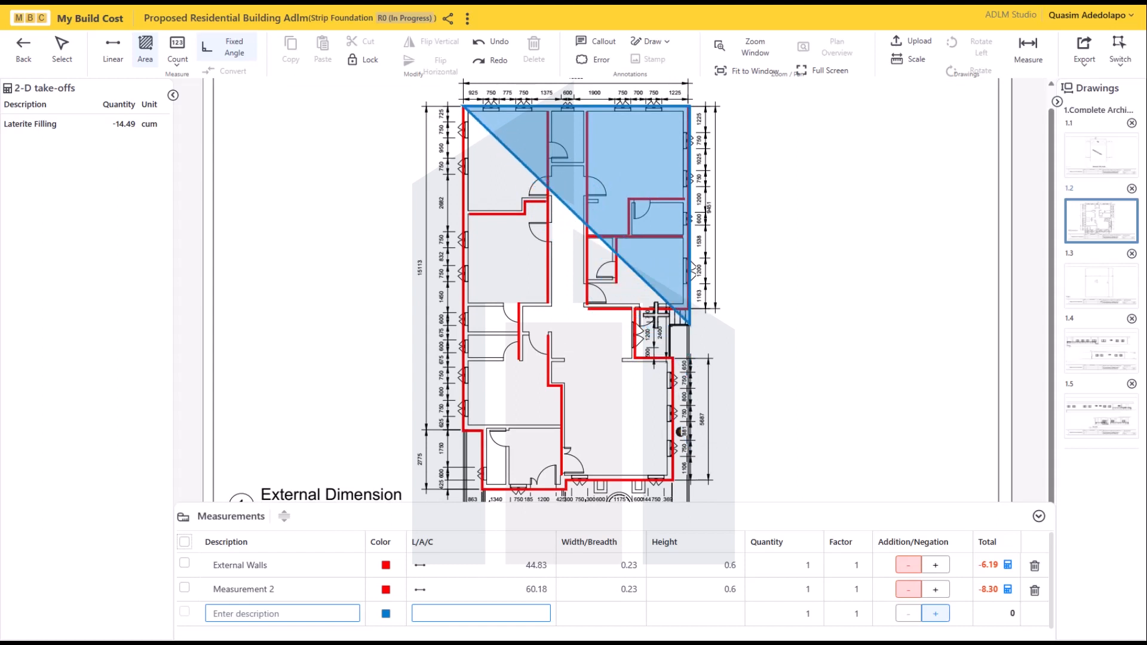
{"action": "left_click", "coordinate": [1039, 517]}
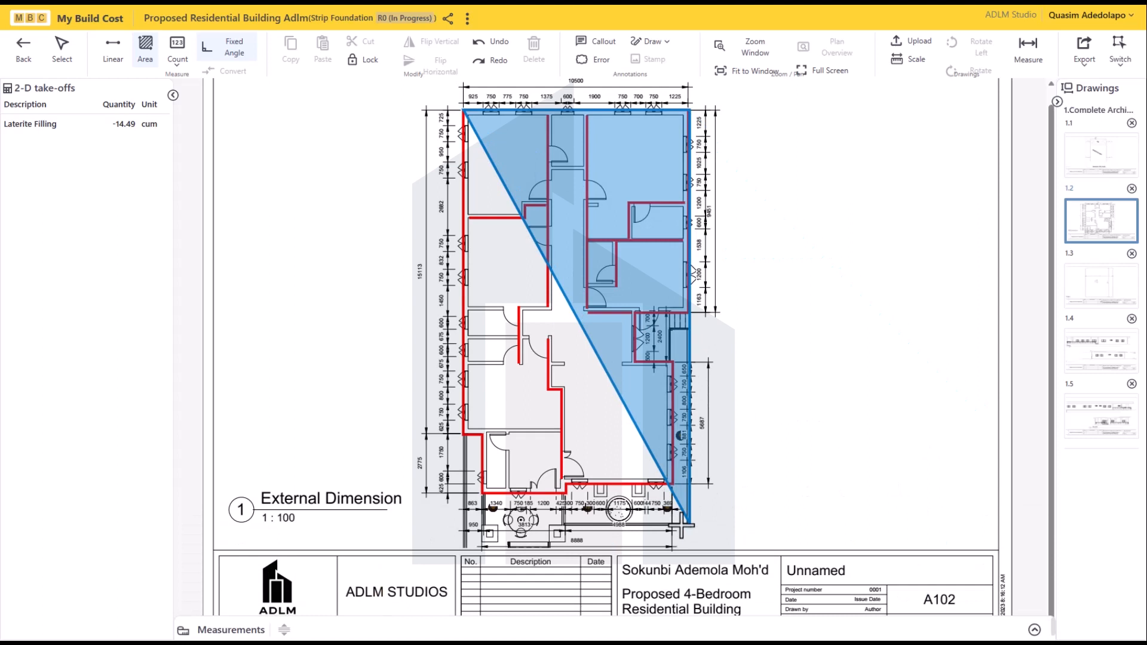
{"action": "left_click", "coordinate": [689, 523]}
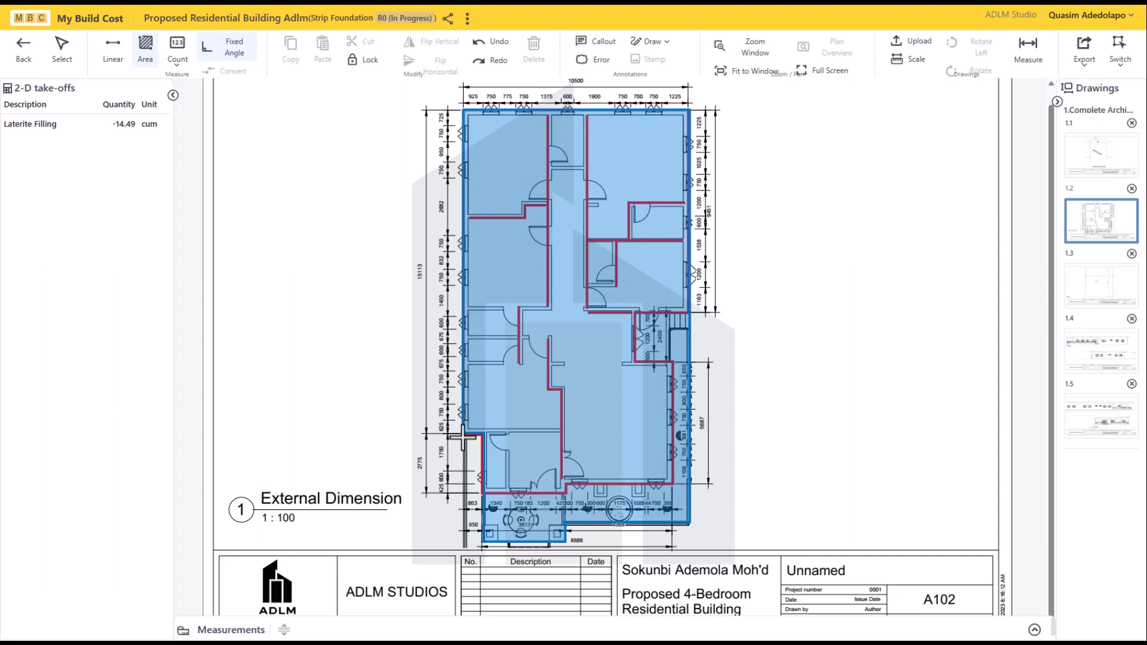
{"action": "double_click", "coordinate": [464, 441]}
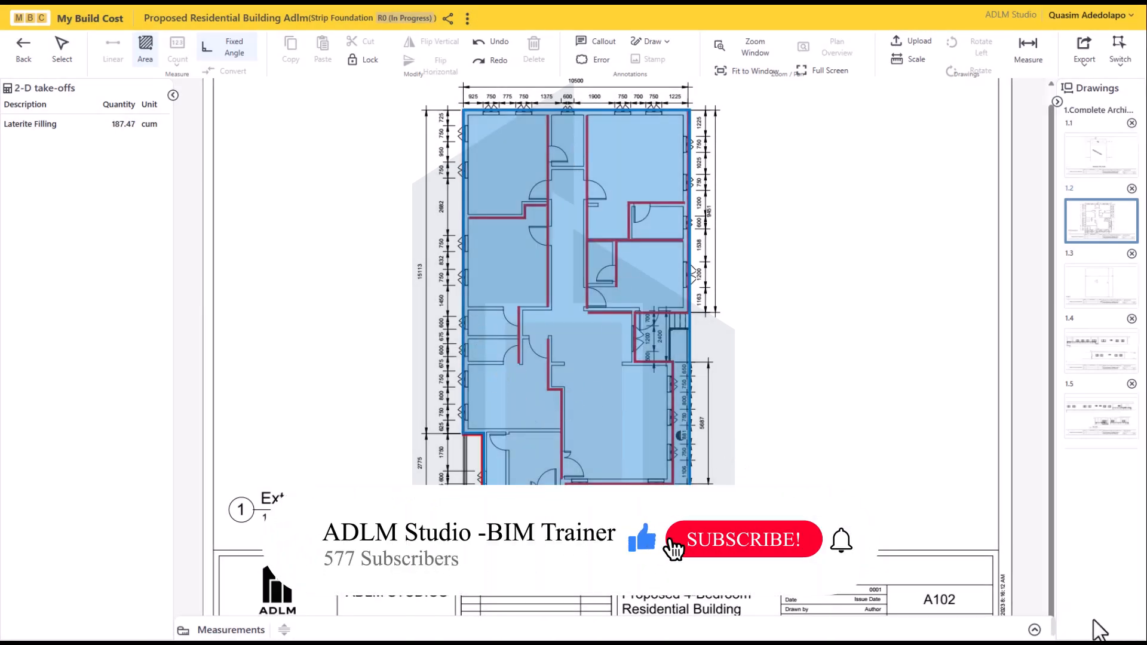
Set the height of the traced area, Measurement 3, to 0.6 in the Laterite Filling take-off
{"action": "left_click", "coordinate": [1034, 630]}
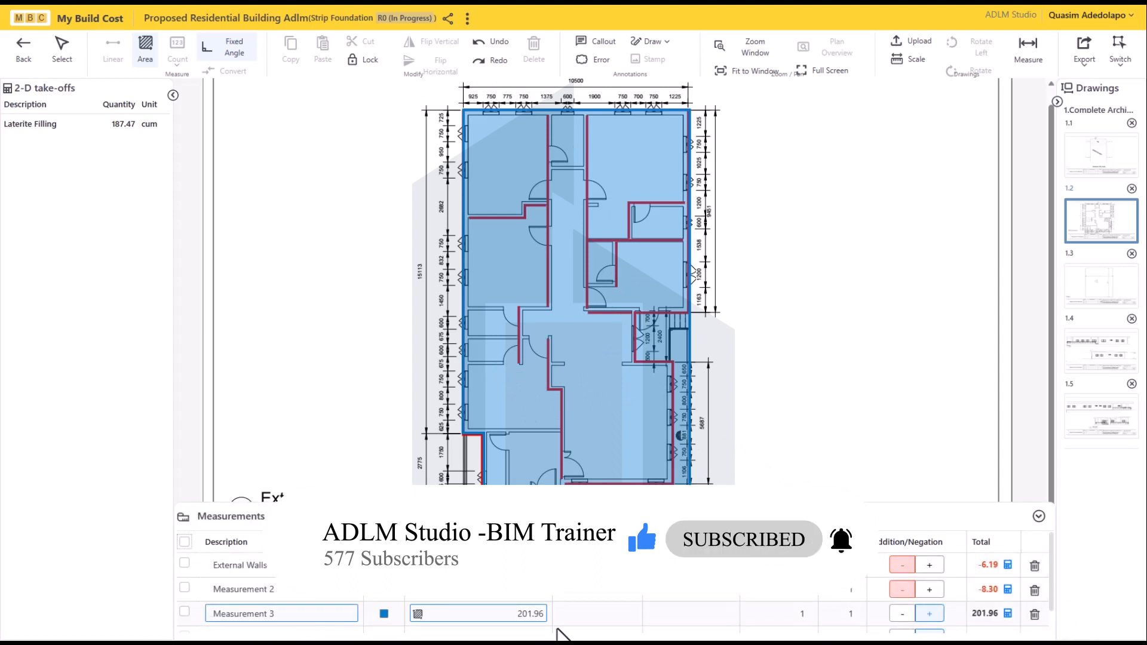
{"action": "left_click", "coordinate": [579, 612]}
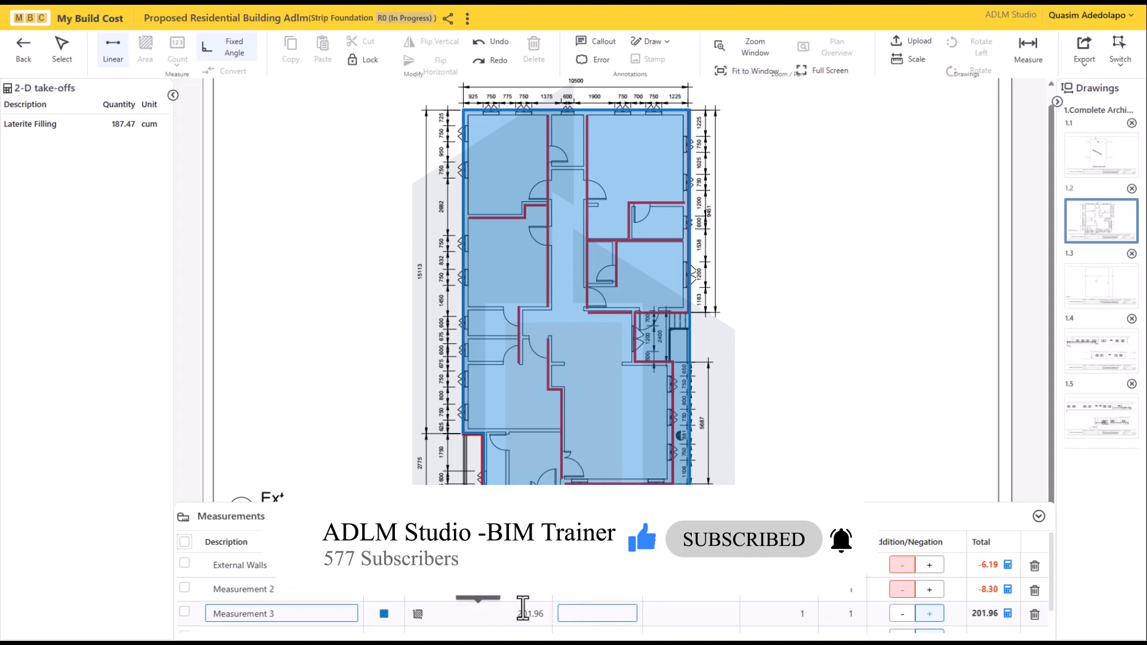
{"action": "left_click", "coordinate": [686, 620]}
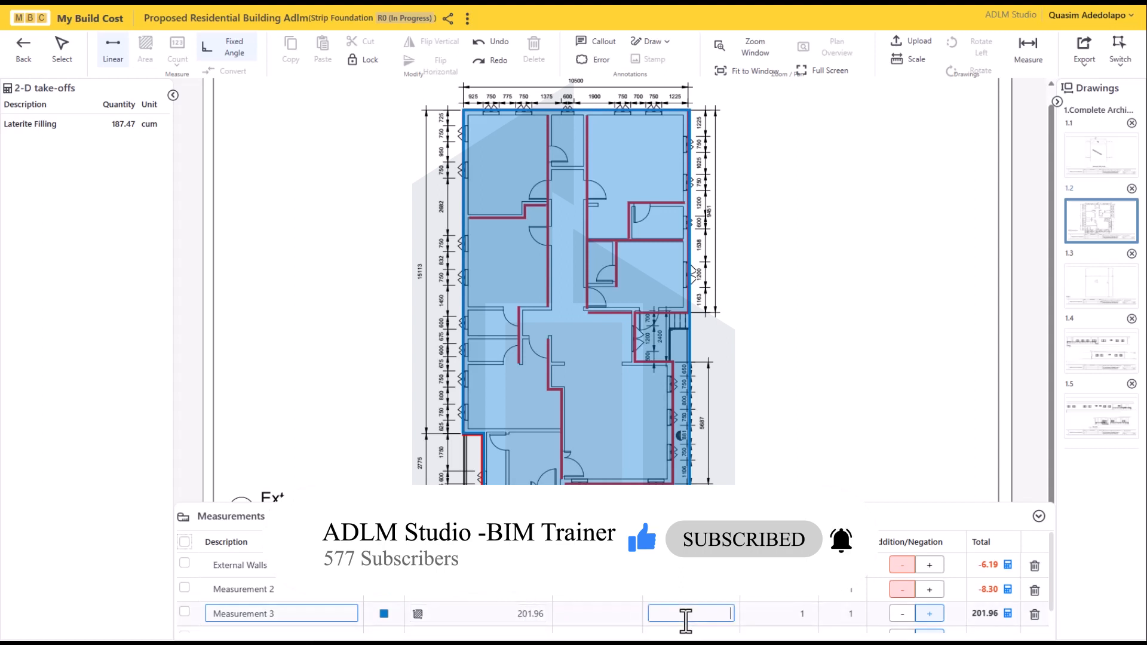
{"action": "type", "text": "0.6"}
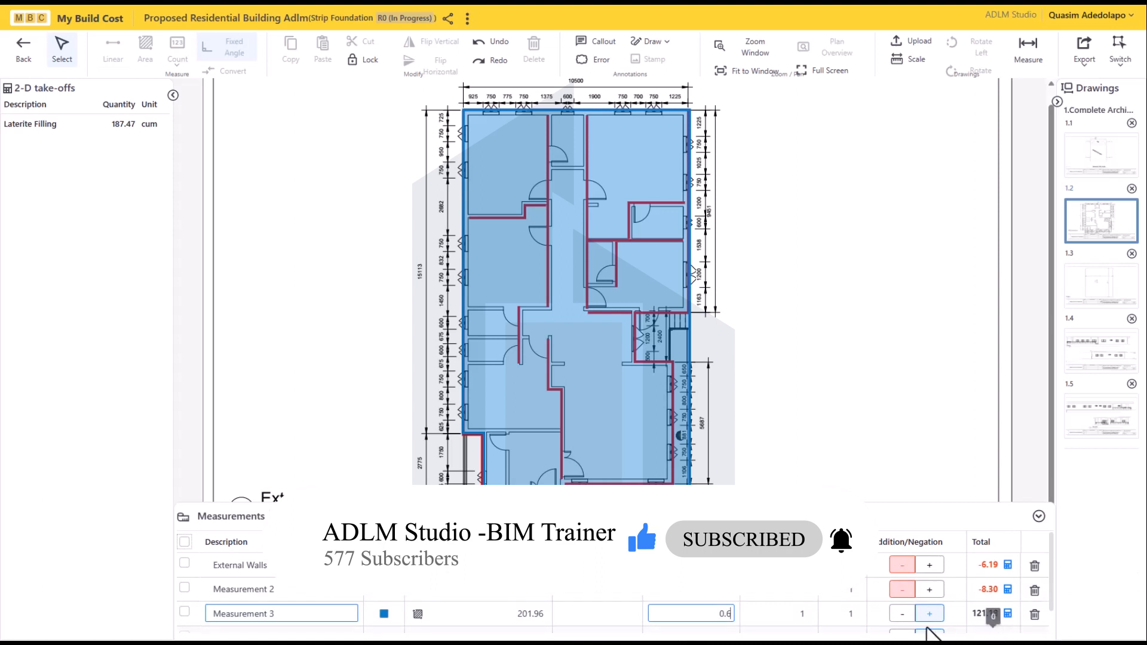
{"action": "left_click", "coordinate": [588, 616]}
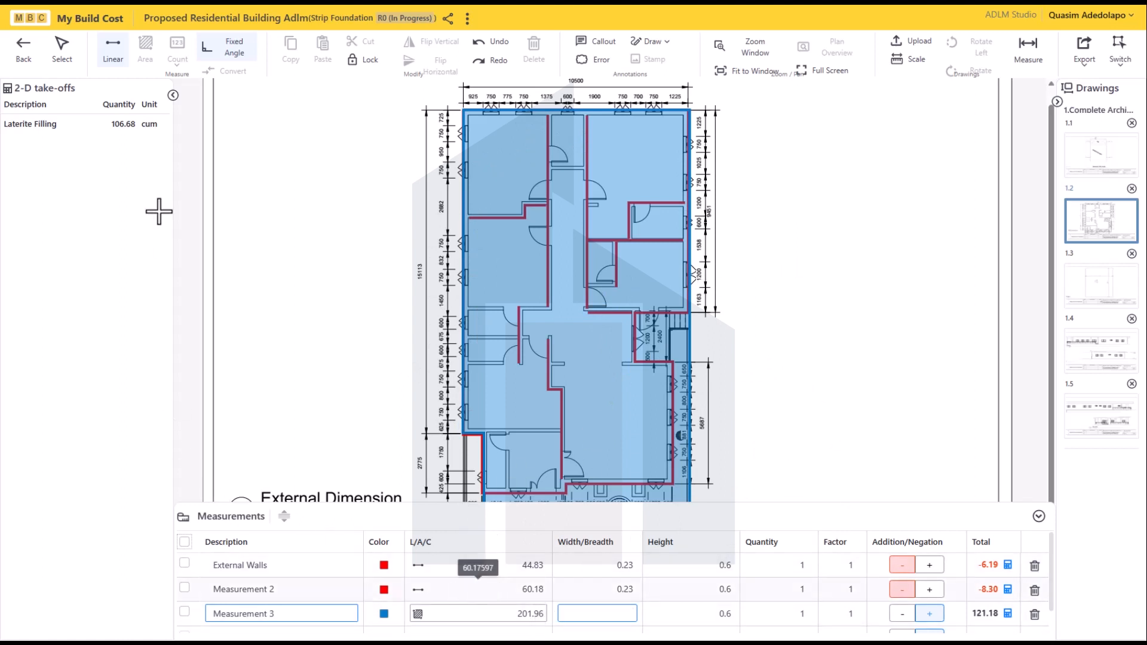
Copy all three Laterite Filling measurements and return to the Strip Foundation detailed estimate
{"action": "left_click", "coordinate": [184, 563]}
{"action": "left_click", "coordinate": [184, 587]}
{"action": "left_click", "coordinate": [184, 612]}
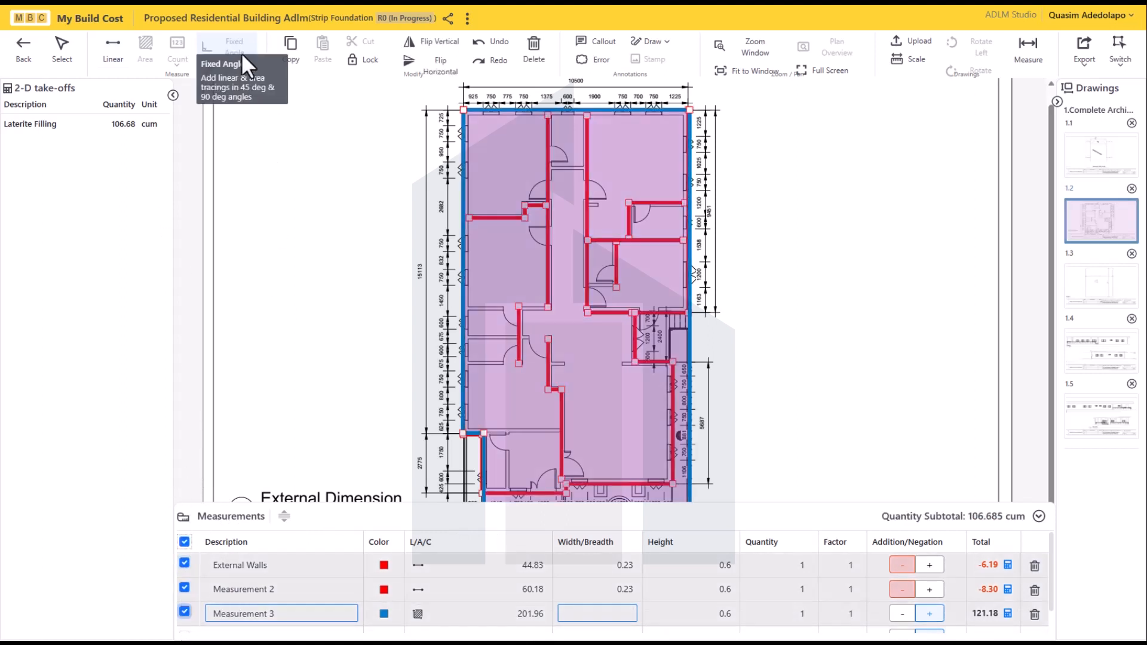
{"action": "left_click", "coordinate": [291, 54]}
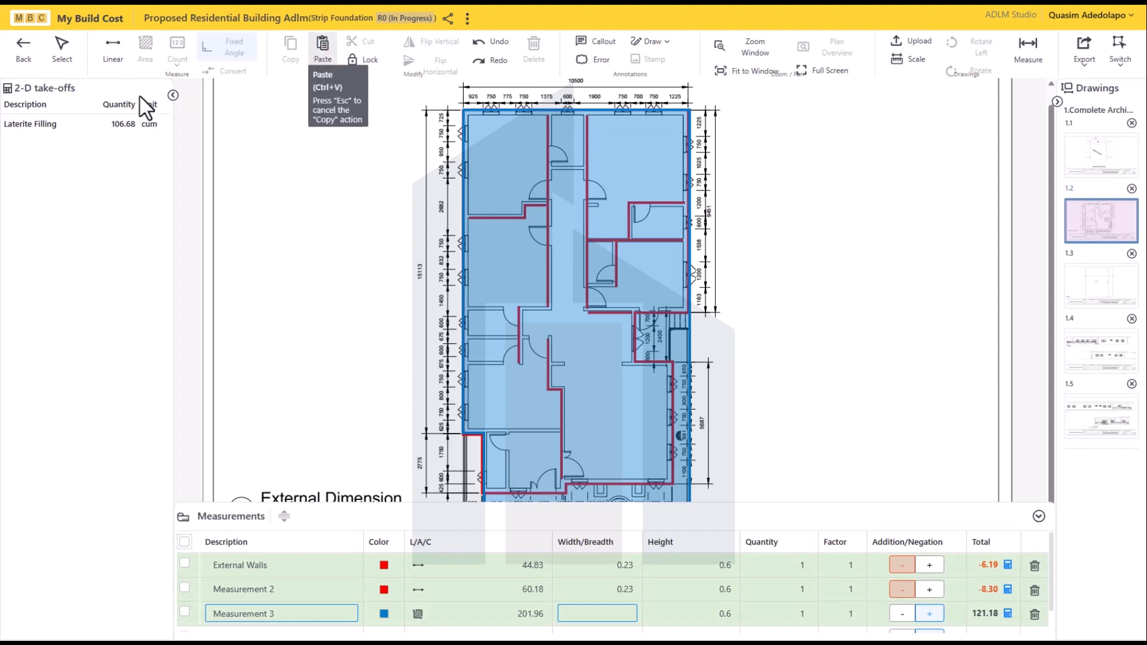
{"action": "left_click", "coordinate": [22, 50]}
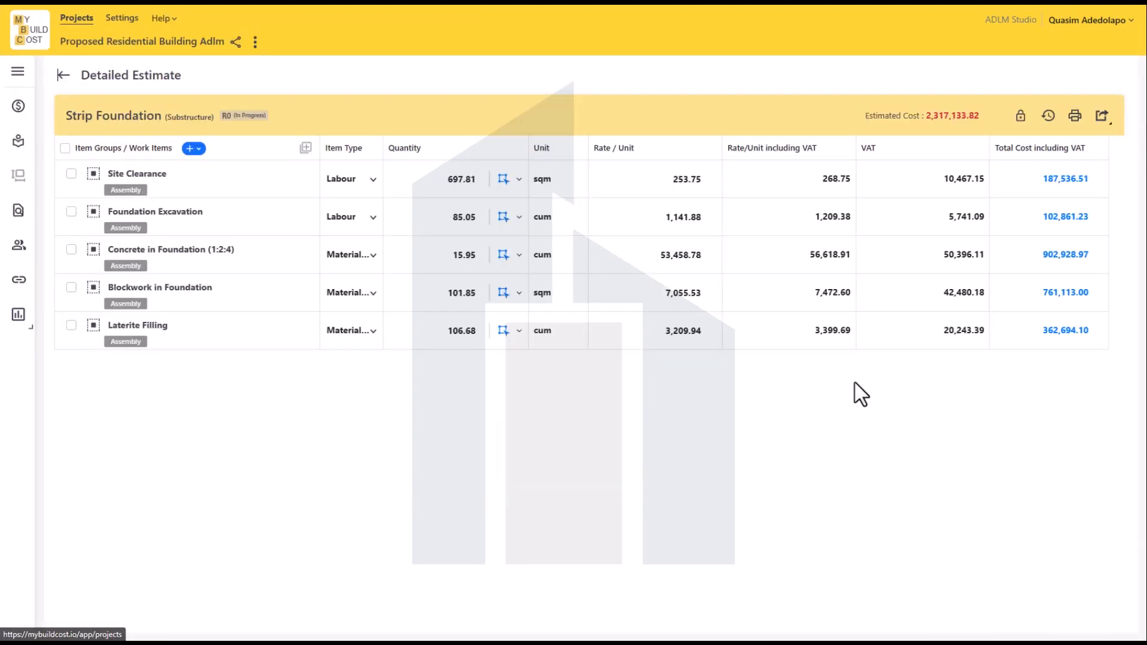
Add the Hardcore Filling work item from the ADLM Library to the Strip Foundation estimate
{"action": "left_click", "coordinate": [154, 328]}
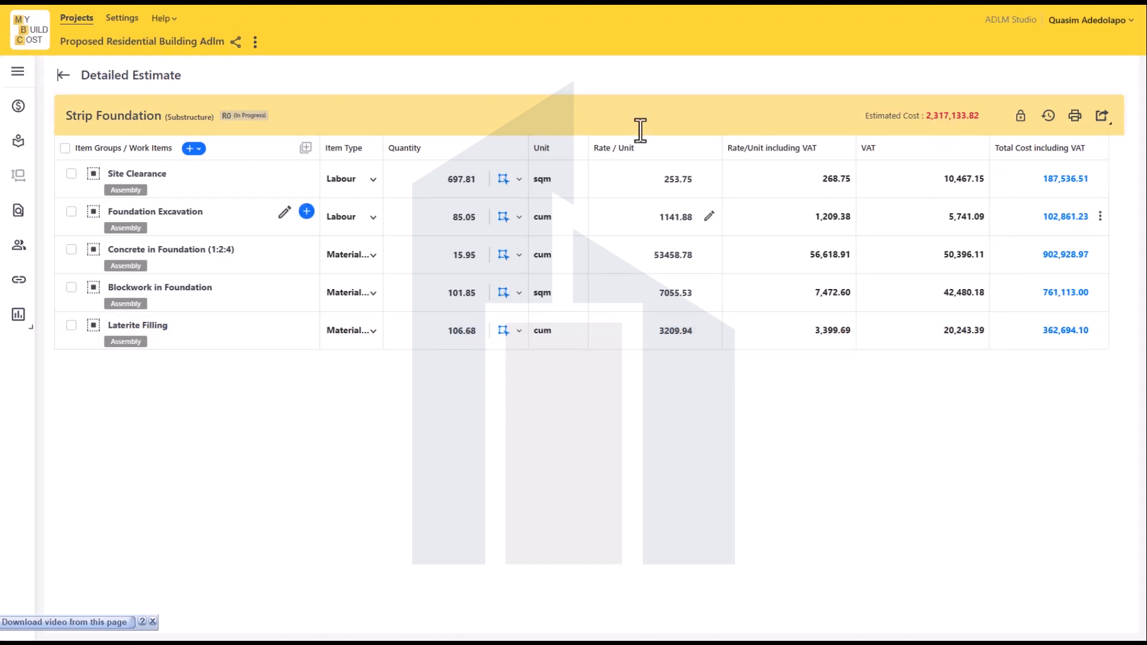
{"action": "left_click", "coordinate": [189, 150]}
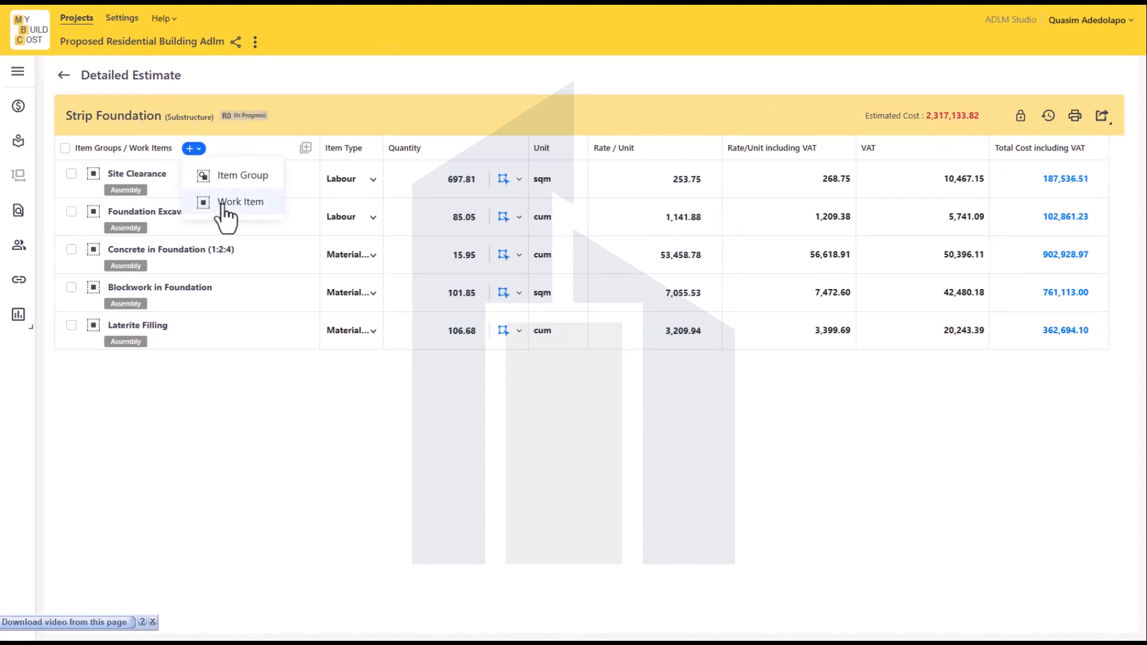
{"action": "left_click", "coordinate": [228, 203]}
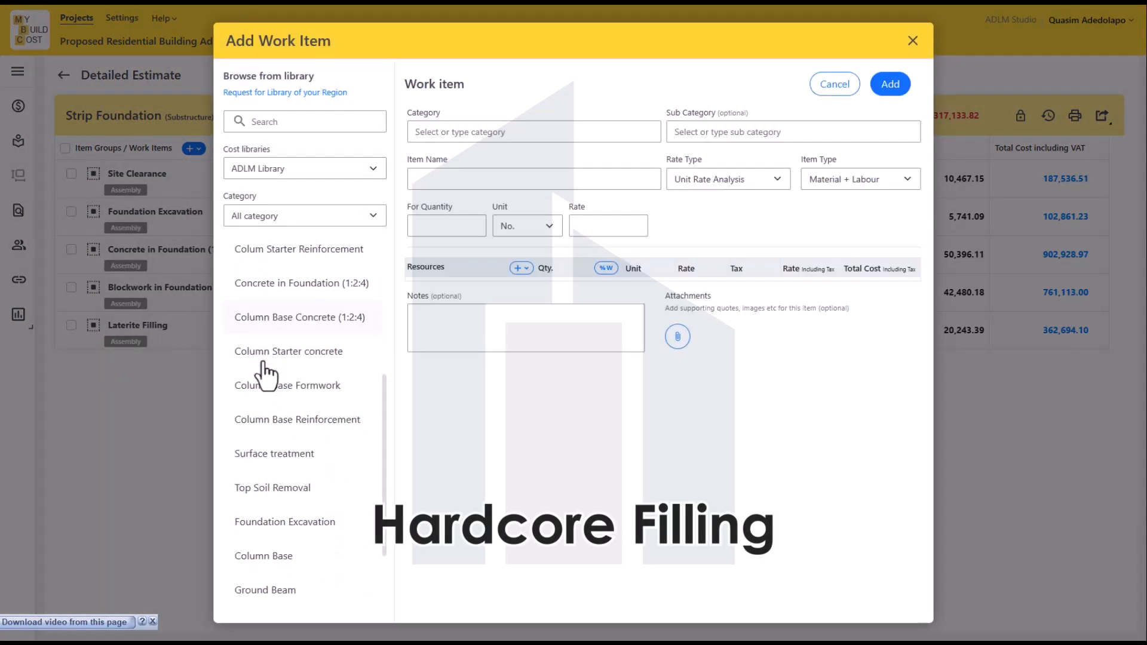
{"action": "scroll", "coordinate": [263, 373], "scroll_direction": "up", "scroll_amount": 5}
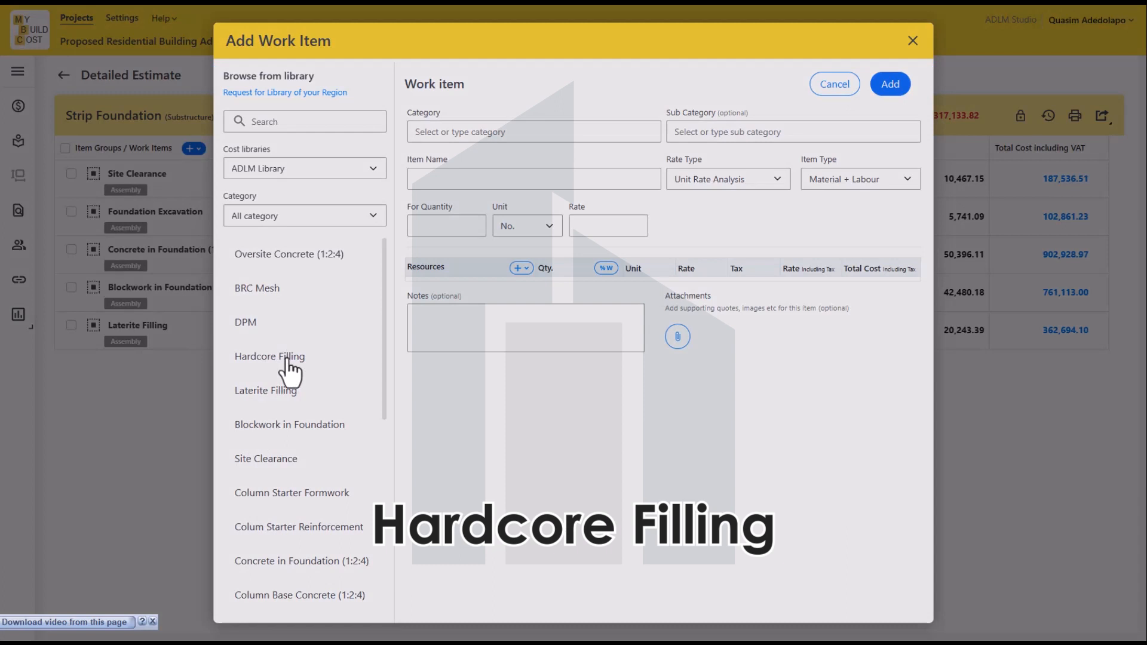
{"action": "left_click", "coordinate": [286, 358]}
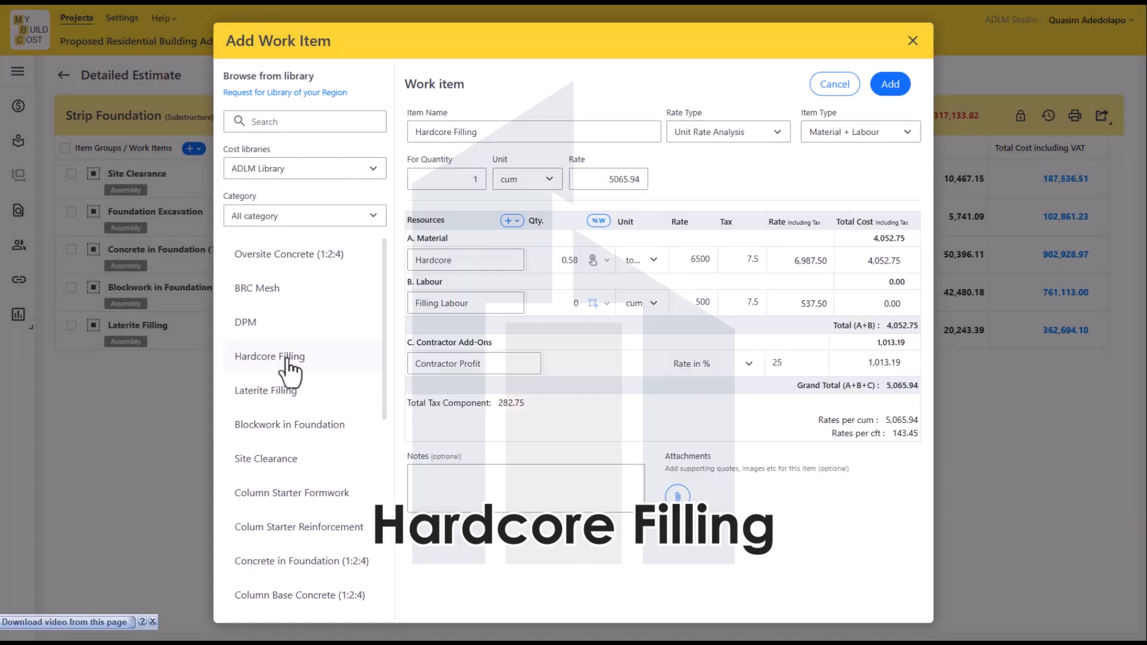
{"action": "left_click", "coordinate": [887, 85]}
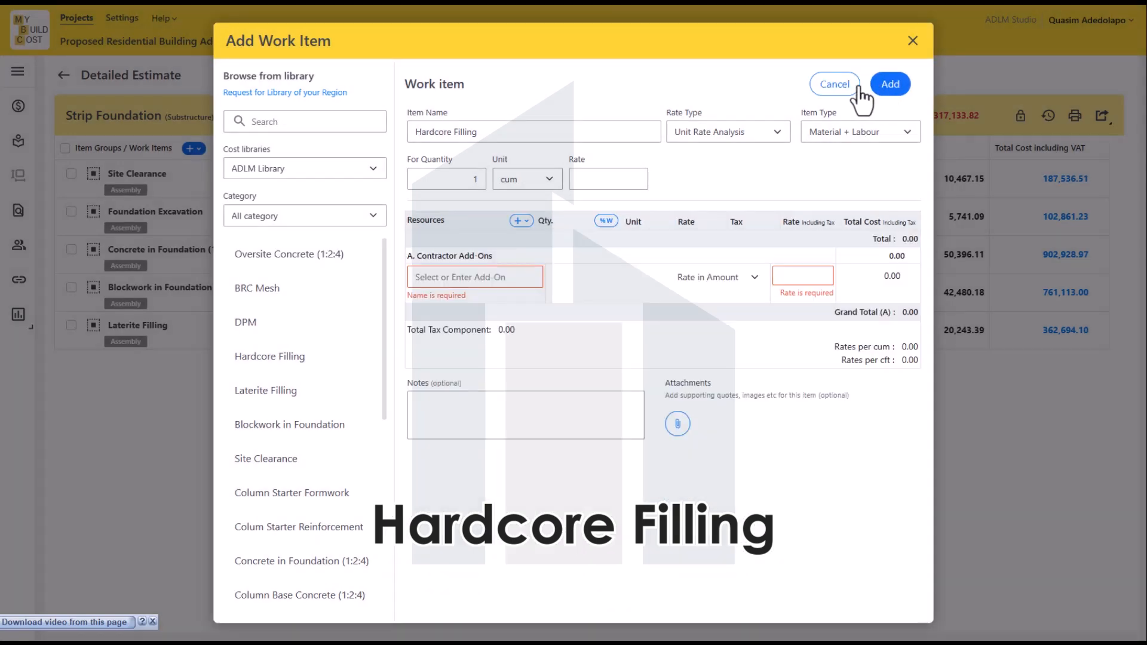
{"action": "left_click", "coordinate": [858, 87]}
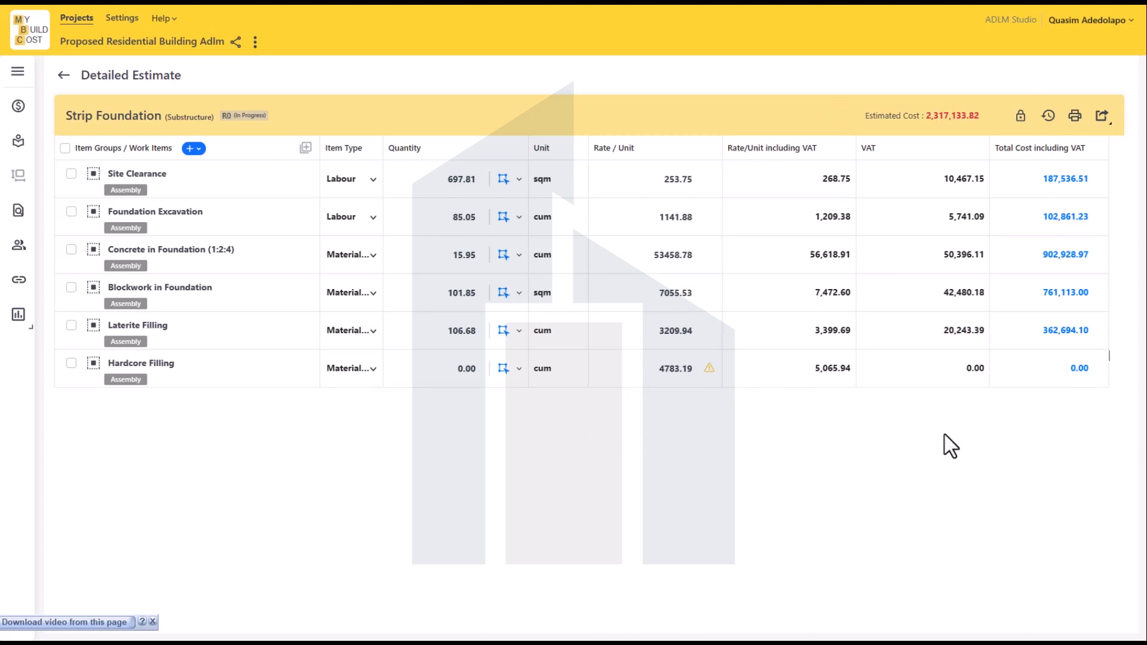
Paste the copied measurements into Hardcore Filling's 2-D take-off and set heights to 0.45 for External Walls and 0.15 for Measurement 2 and Measurement 3
{"action": "left_click", "coordinate": [504, 372]}
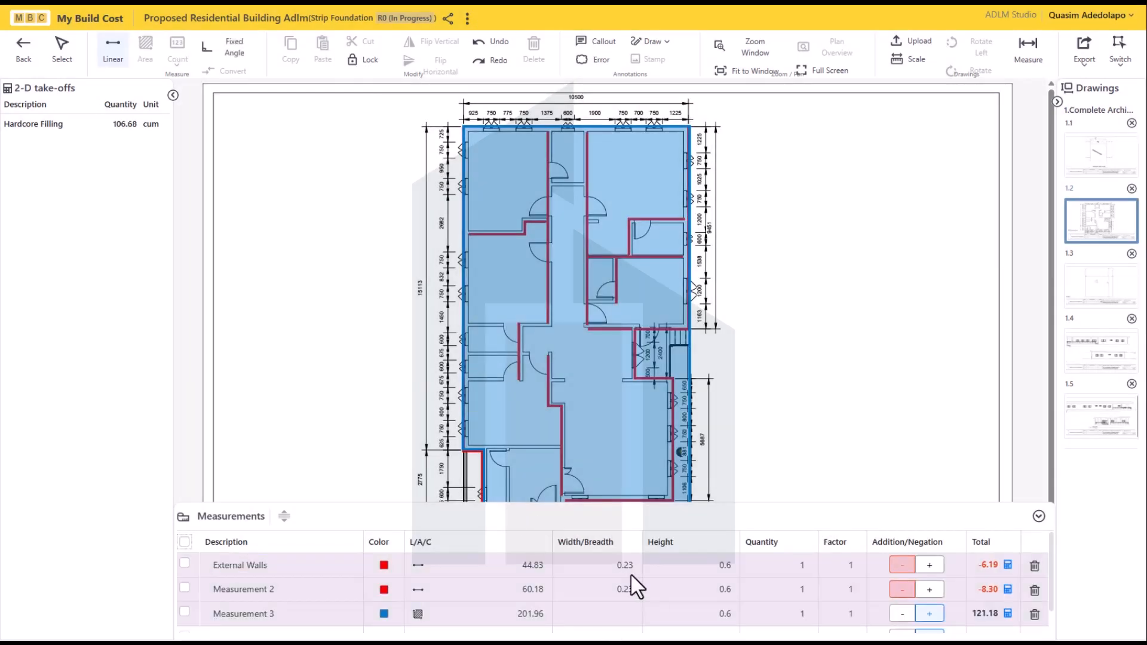
{"action": "left_click", "coordinate": [719, 566]}
{"action": "left_click_drag", "start_coordinate": [718, 567], "coordinate": [735, 566]}
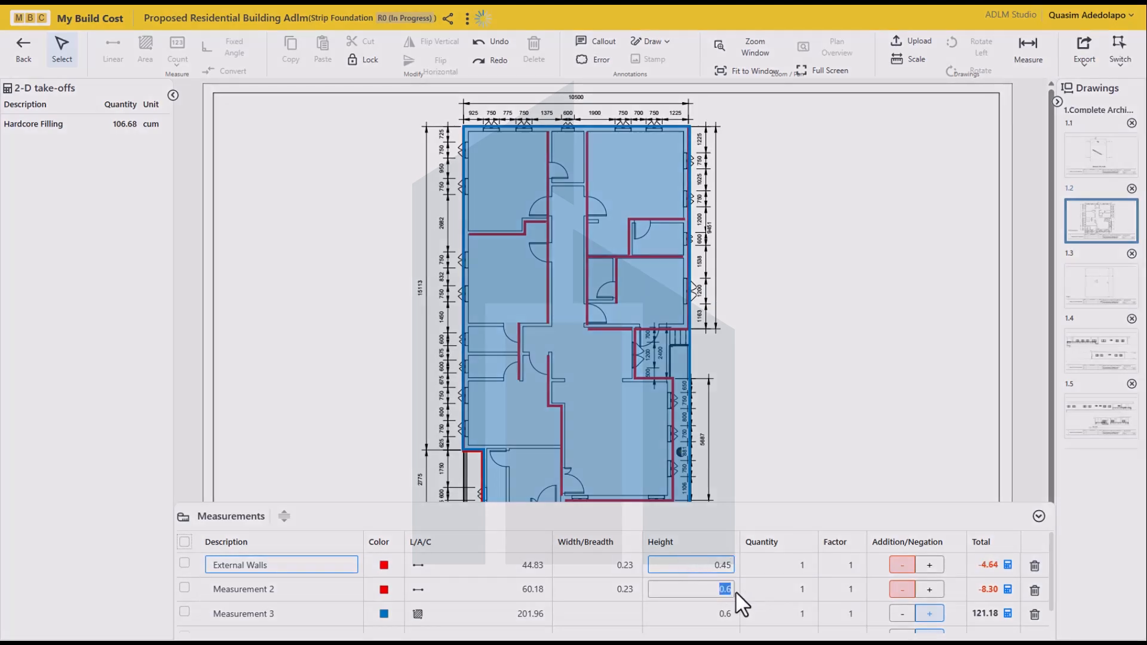
{"action": "left_click", "coordinate": [735, 591]}
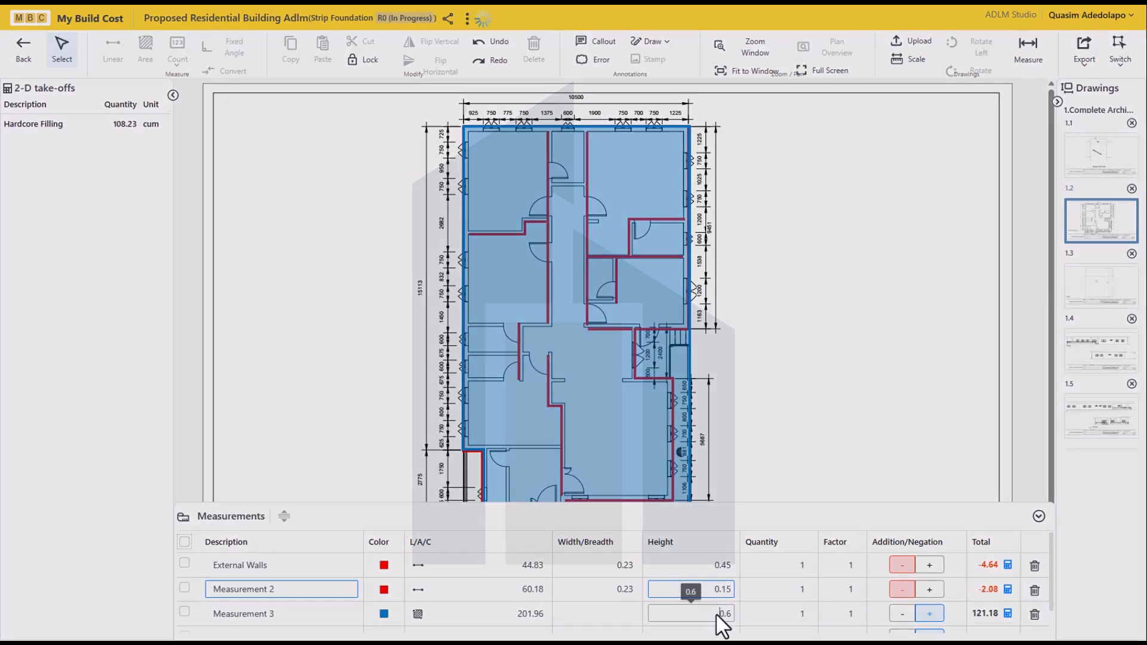
{"action": "left_click", "coordinate": [716, 613]}
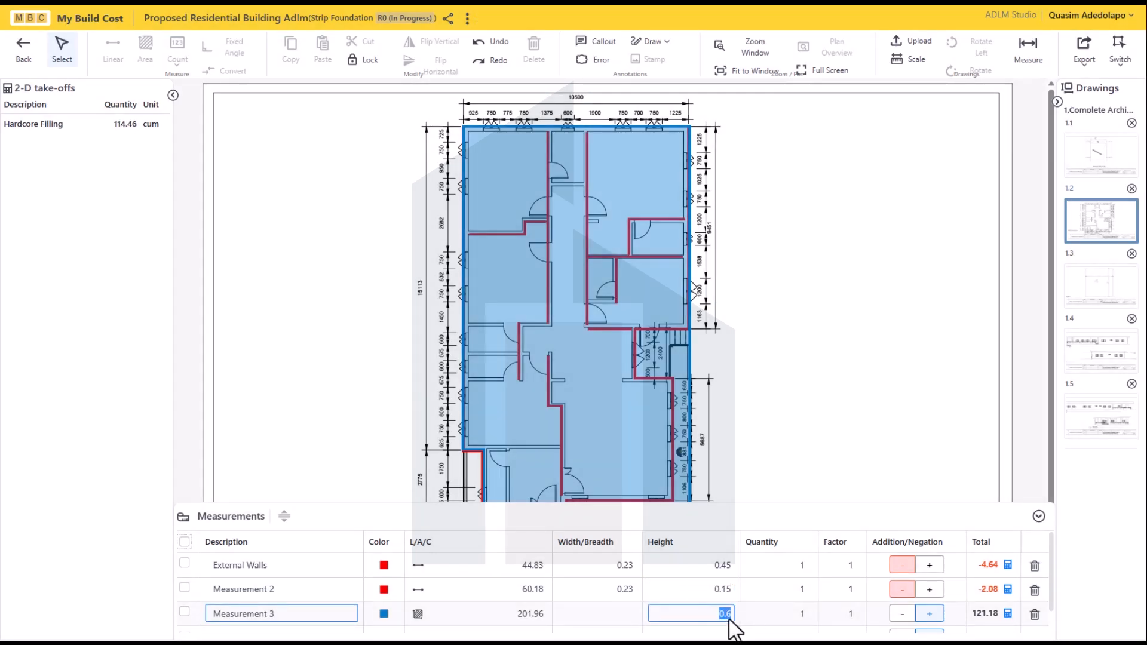
{"action": "type", "text": "0."}
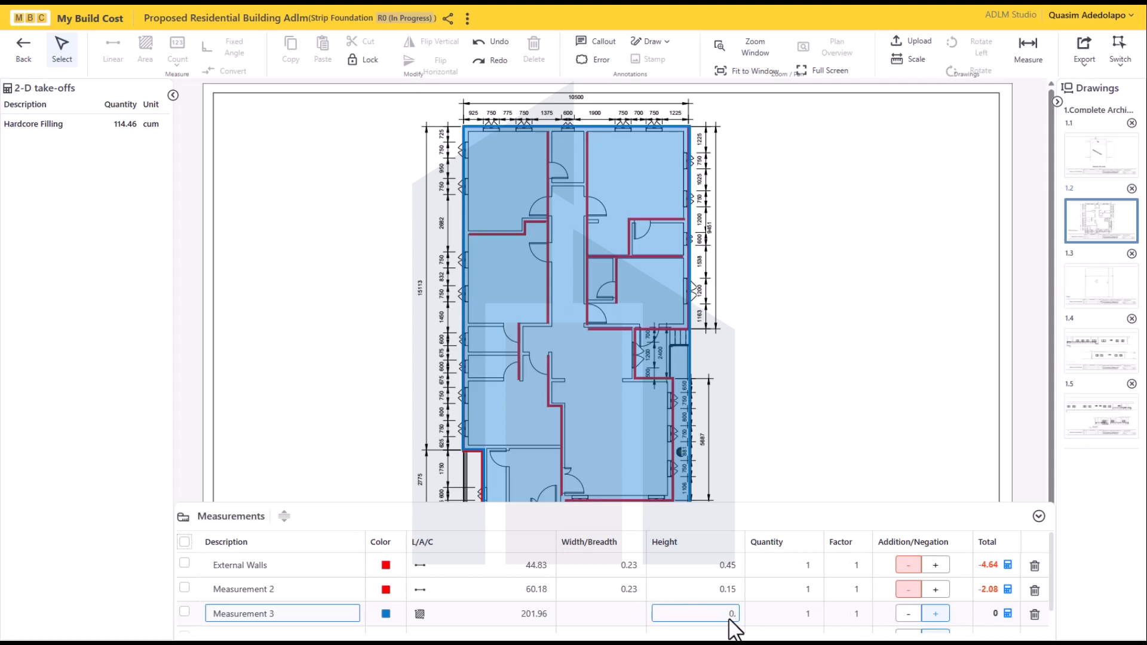
{"action": "type", "text": "15"}
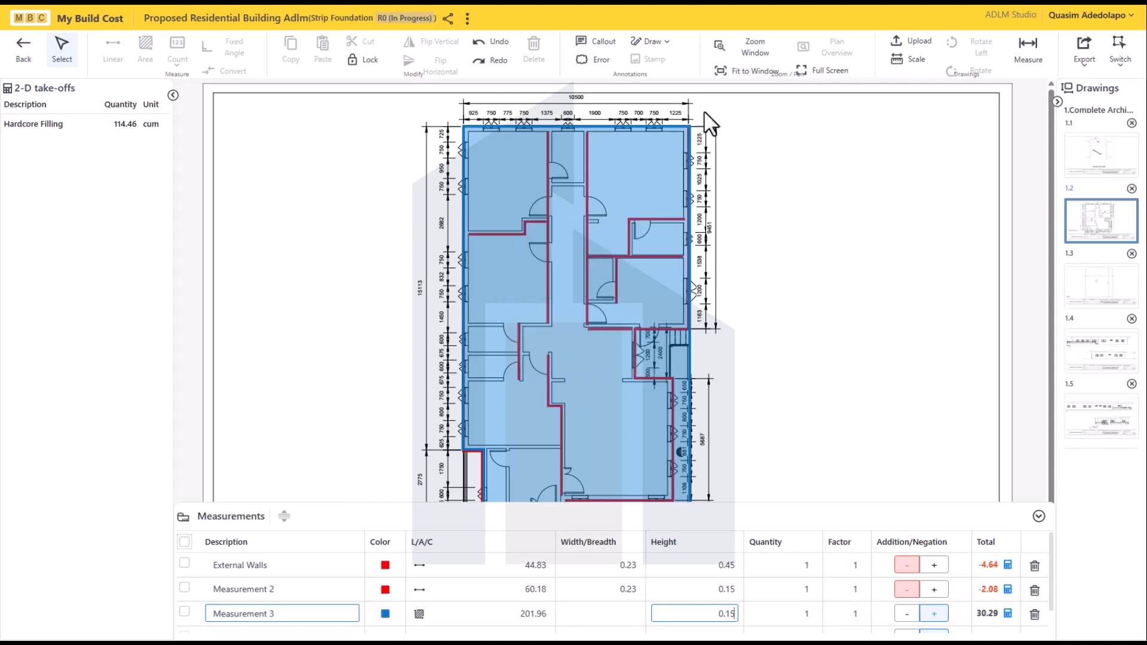
Rename Measurement 3 of Hardcore Filling as Building Area and select that measurement
{"action": "left_click", "coordinate": [295, 615]}
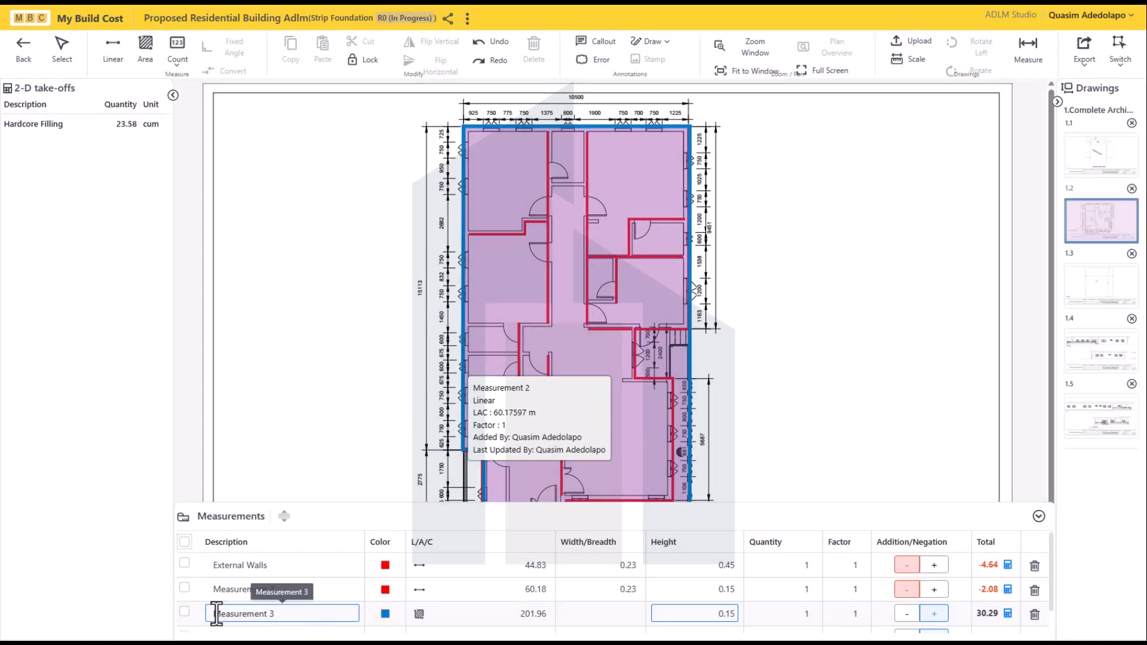
{"action": "triple_click", "coordinate": [217, 614]}
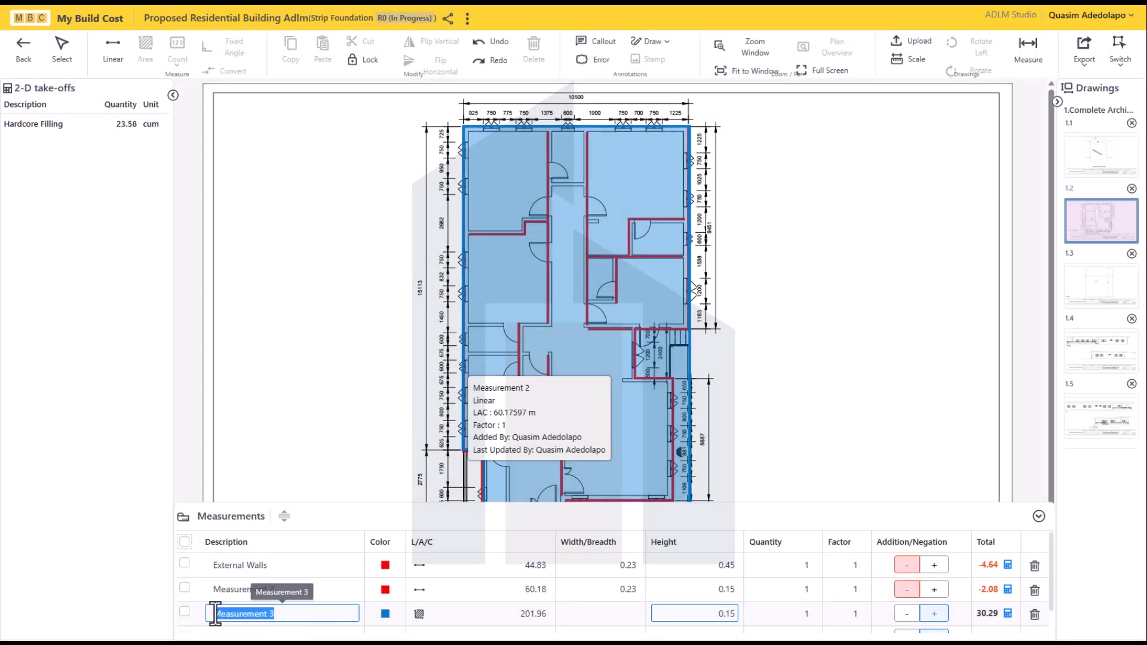
{"action": "key", "text": "BackSpace"}
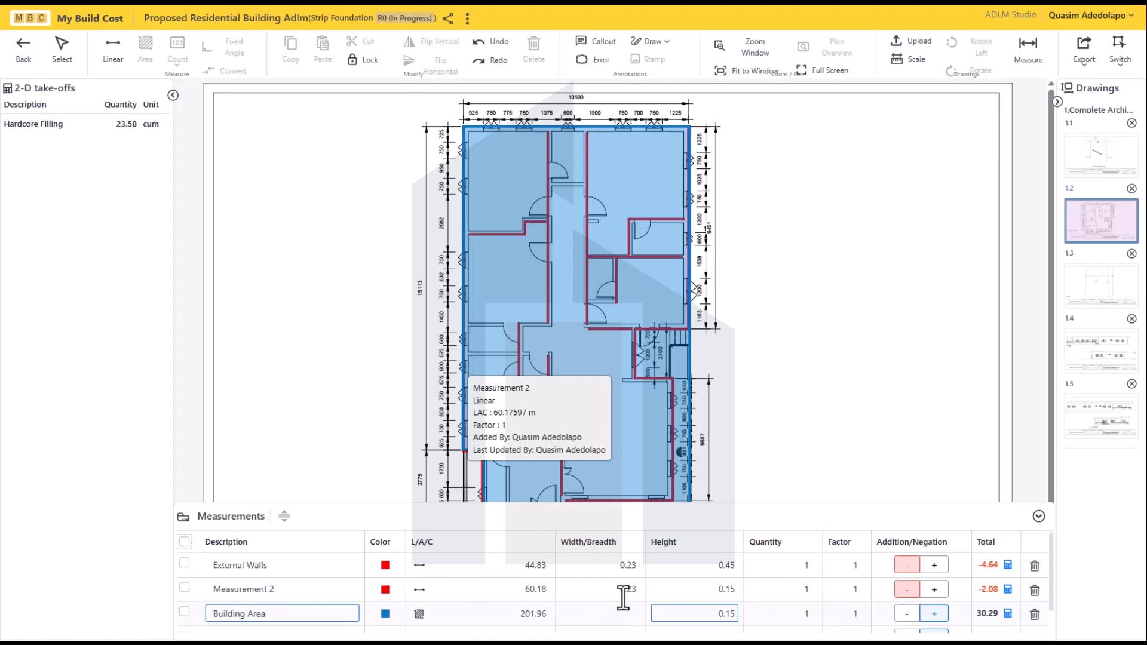
{"action": "left_click", "coordinate": [183, 614]}
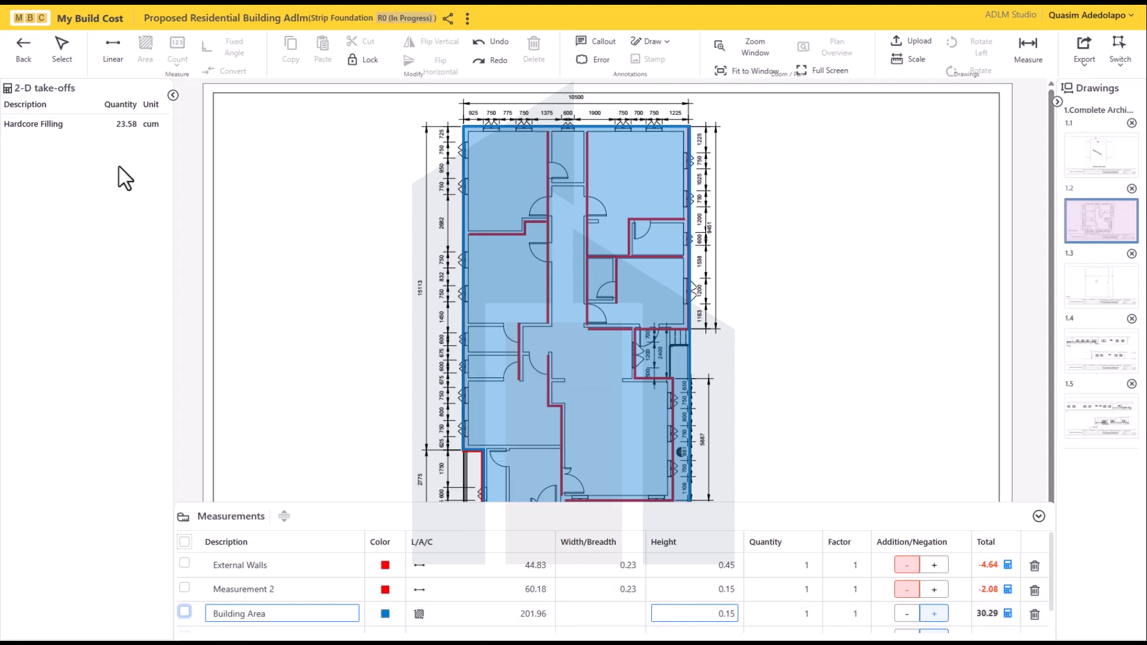
{"action": "left_click", "coordinate": [184, 611]}
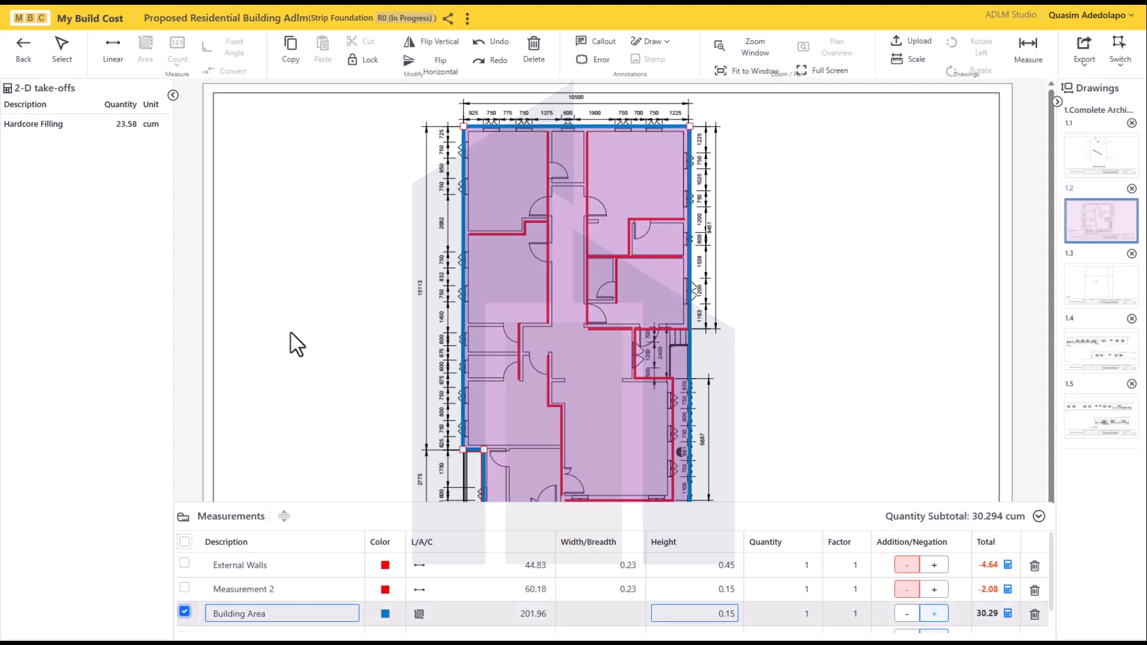
Copy Hardcore Filling's Building Area measurement and return to the Strip Foundation detailed estimate
{"action": "left_click", "coordinate": [294, 52]}
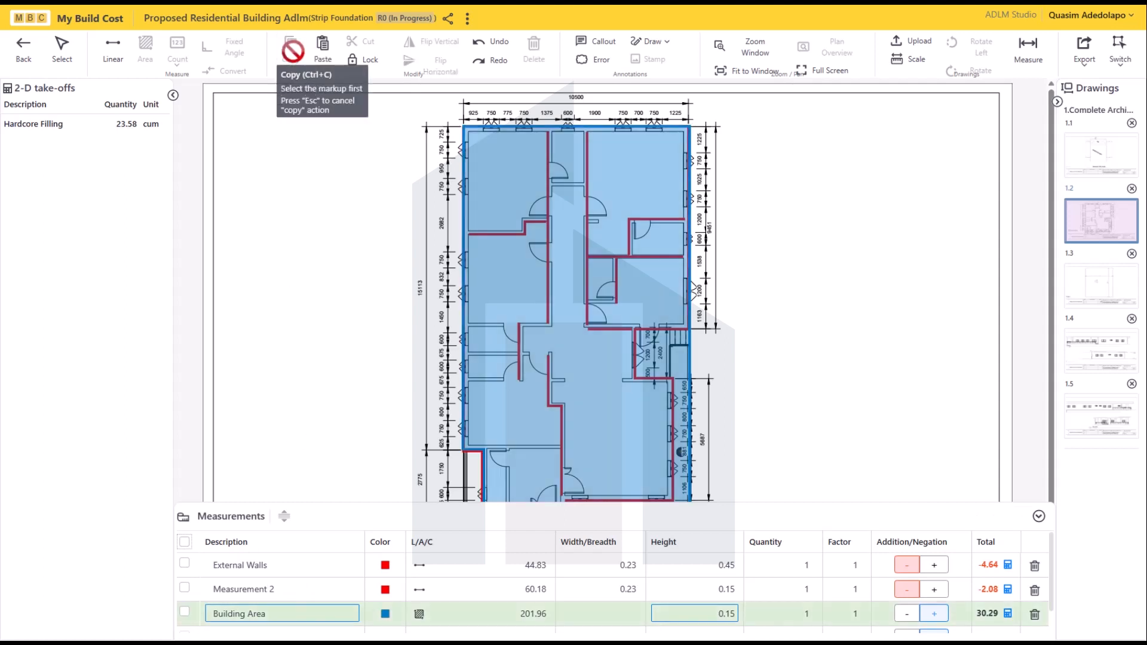
{"action": "left_click", "coordinate": [29, 49]}
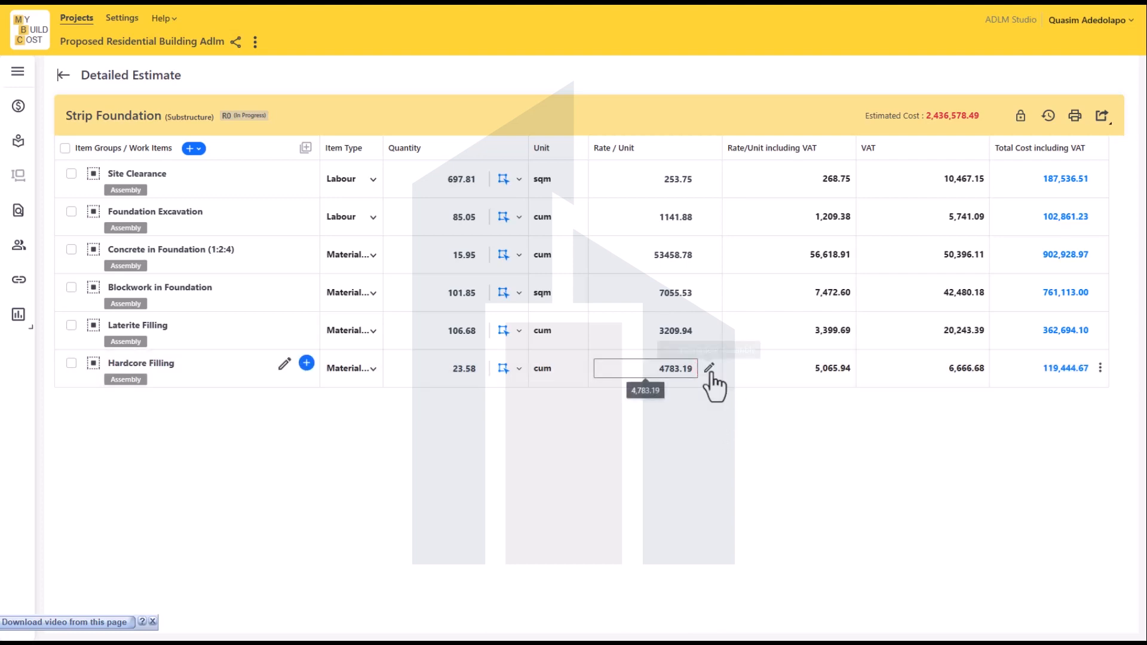
Set the Filling Labour quantity to 1 in Hardcore Filling's unit rate analysis and save the item
{"action": "left_click", "coordinate": [710, 369]}
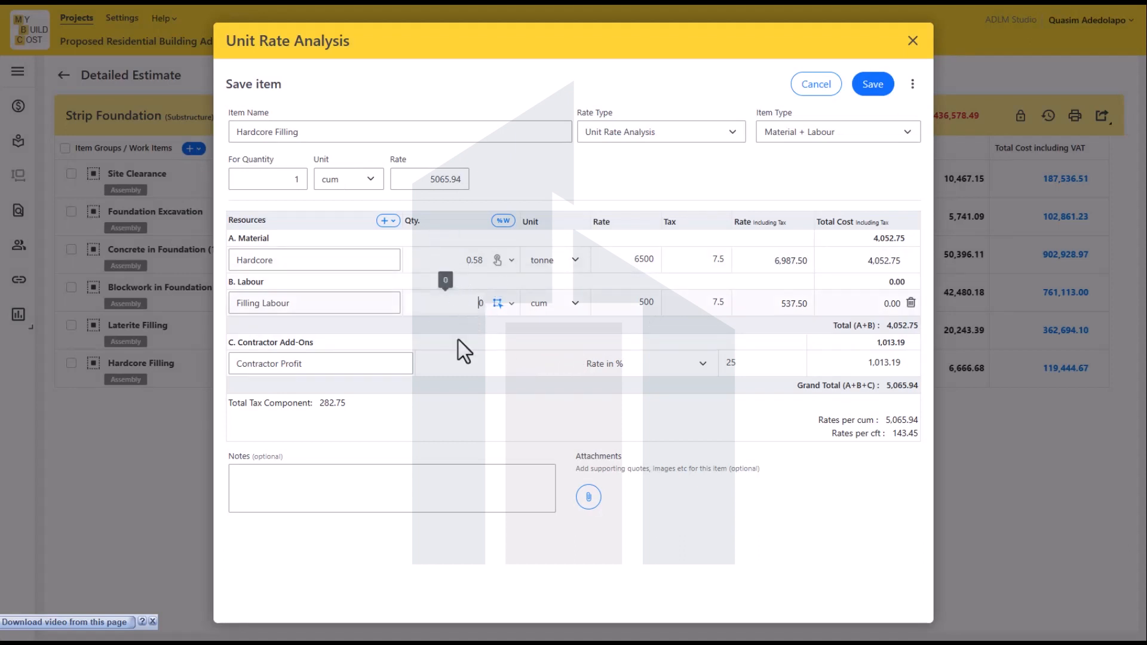
{"action": "left_click", "coordinate": [475, 306]}
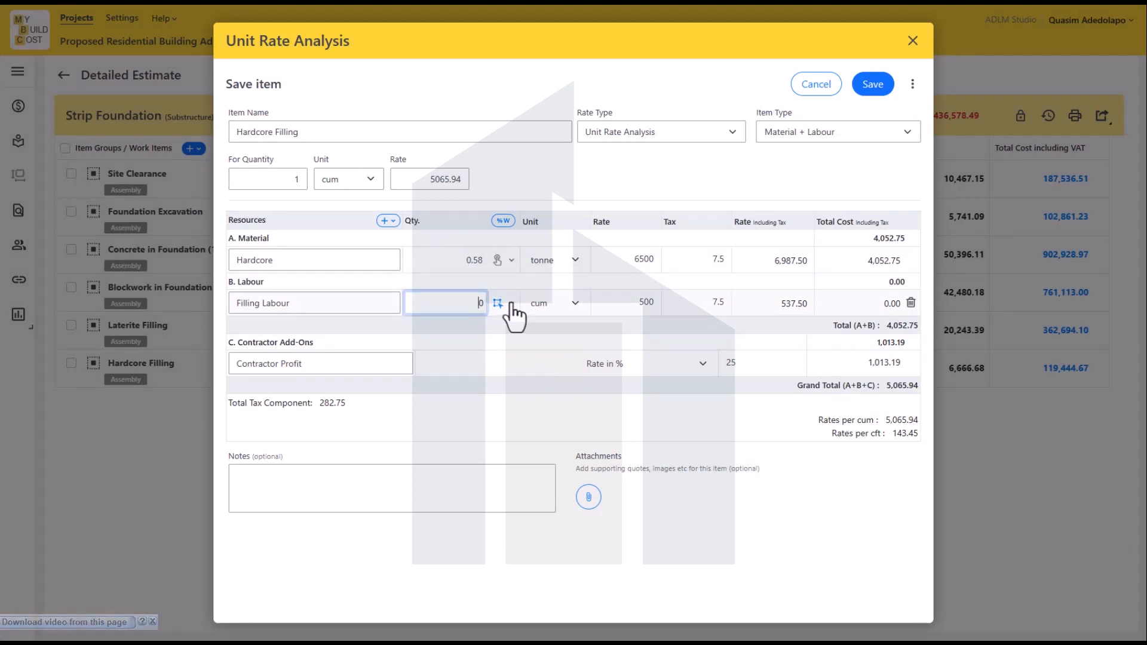
{"action": "double_click", "coordinate": [491, 307]}
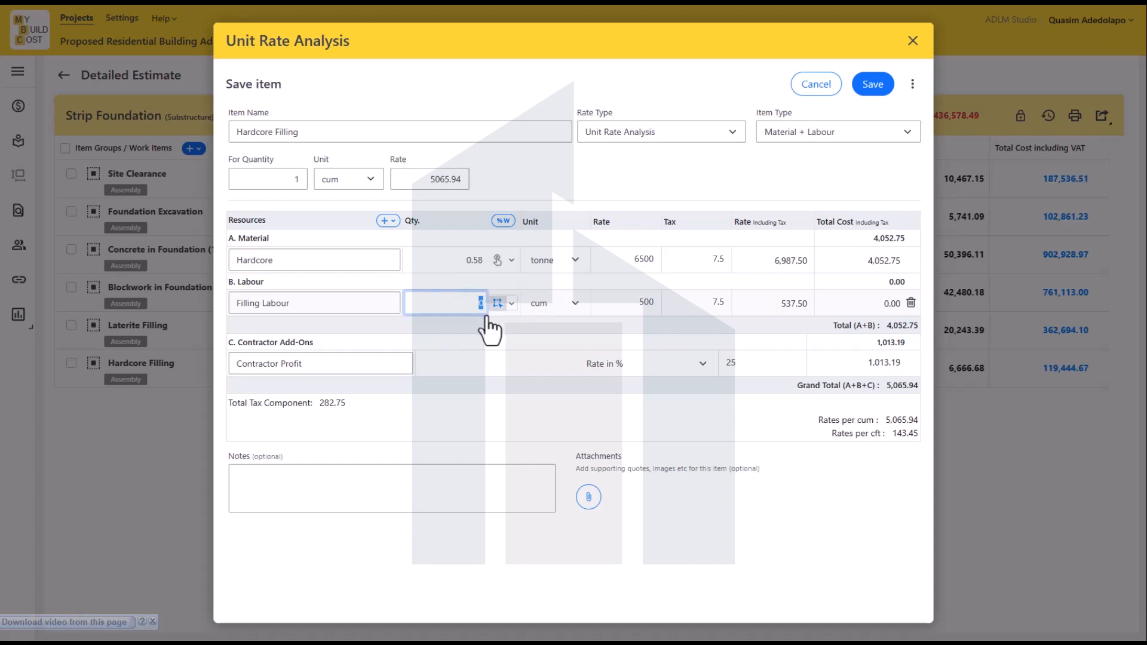
{"action": "type", "text": "1"}
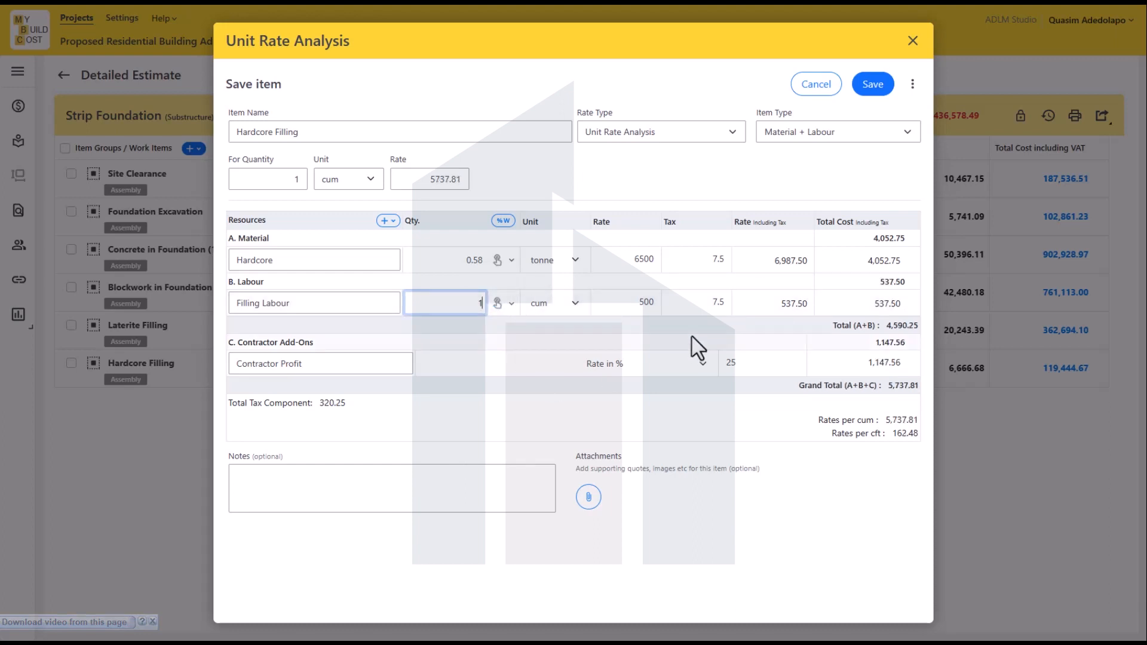
{"action": "left_click", "coordinate": [870, 88]}
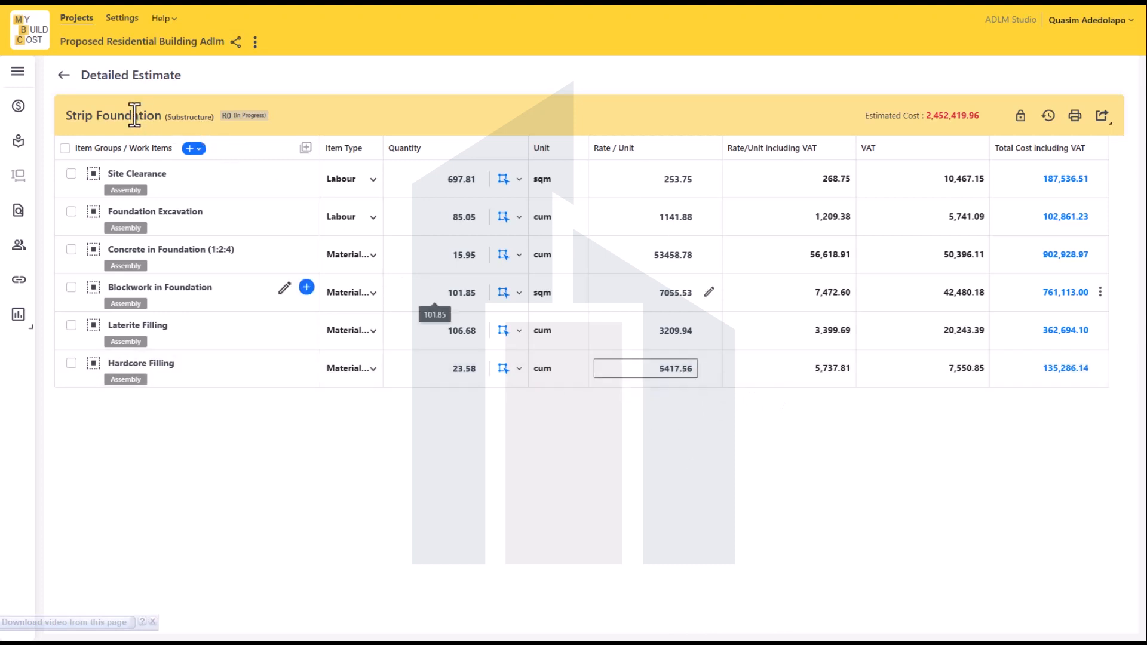
Add the BRC Mesh work item from the ADLM Library to the Strip Foundation estimate
{"action": "left_click", "coordinate": [192, 149]}
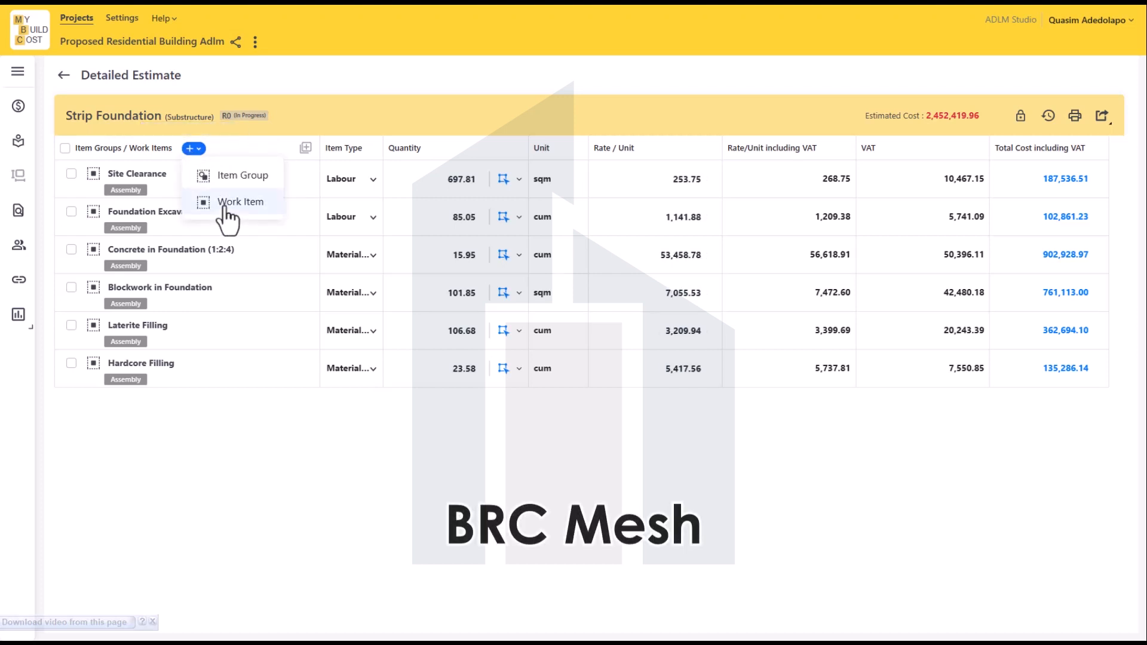
{"action": "left_click", "coordinate": [223, 204]}
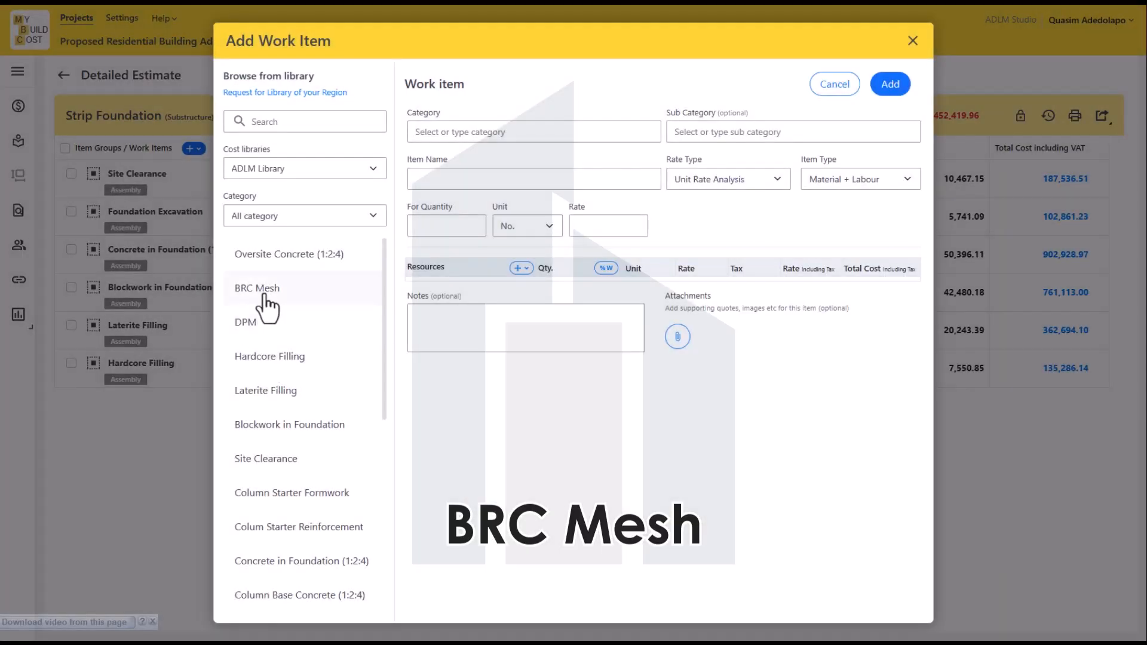
{"action": "left_click", "coordinate": [264, 295]}
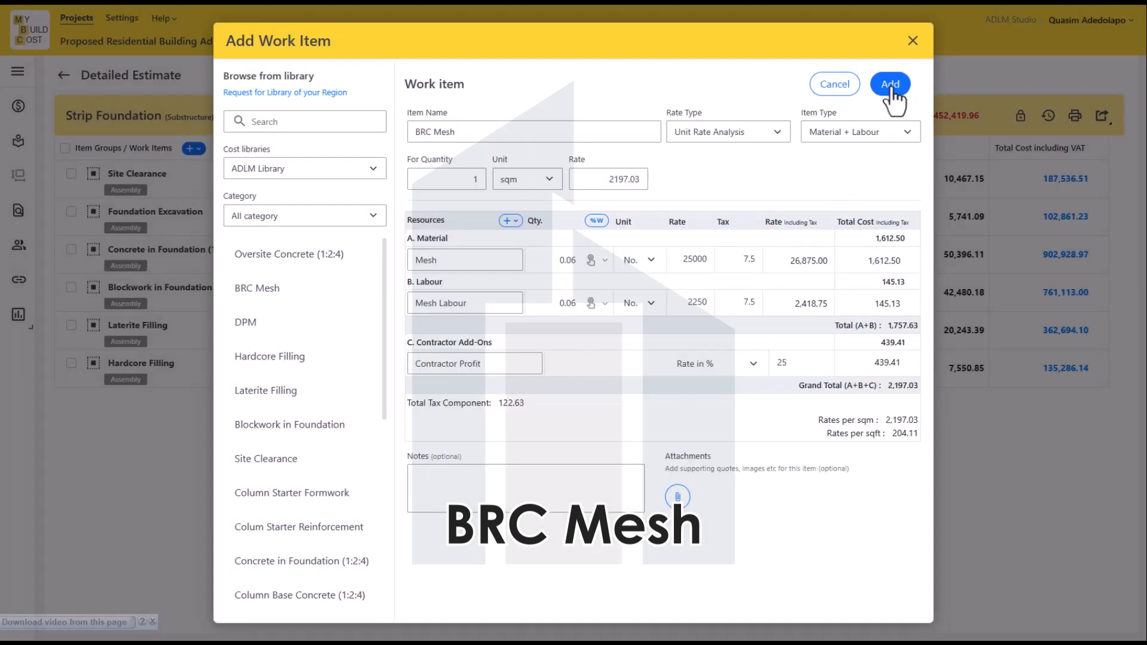
{"action": "left_click", "coordinate": [890, 84]}
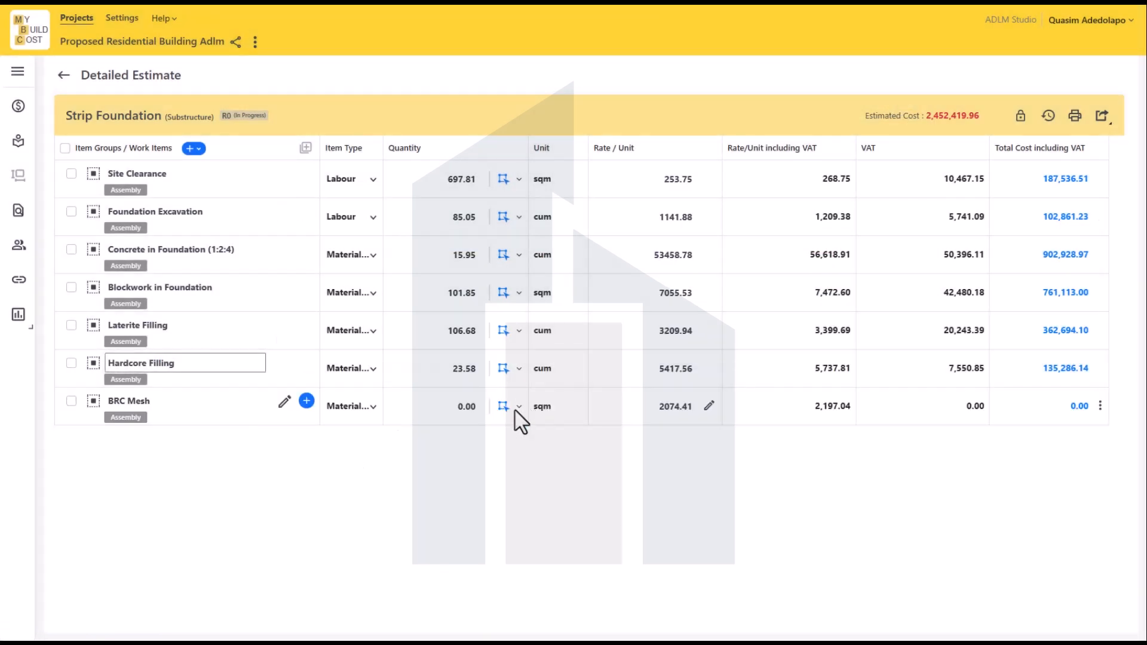
Paste the copied Building Area measurement into BRC Mesh's 2-D take-off and clear its height
{"action": "left_click", "coordinate": [503, 407]}
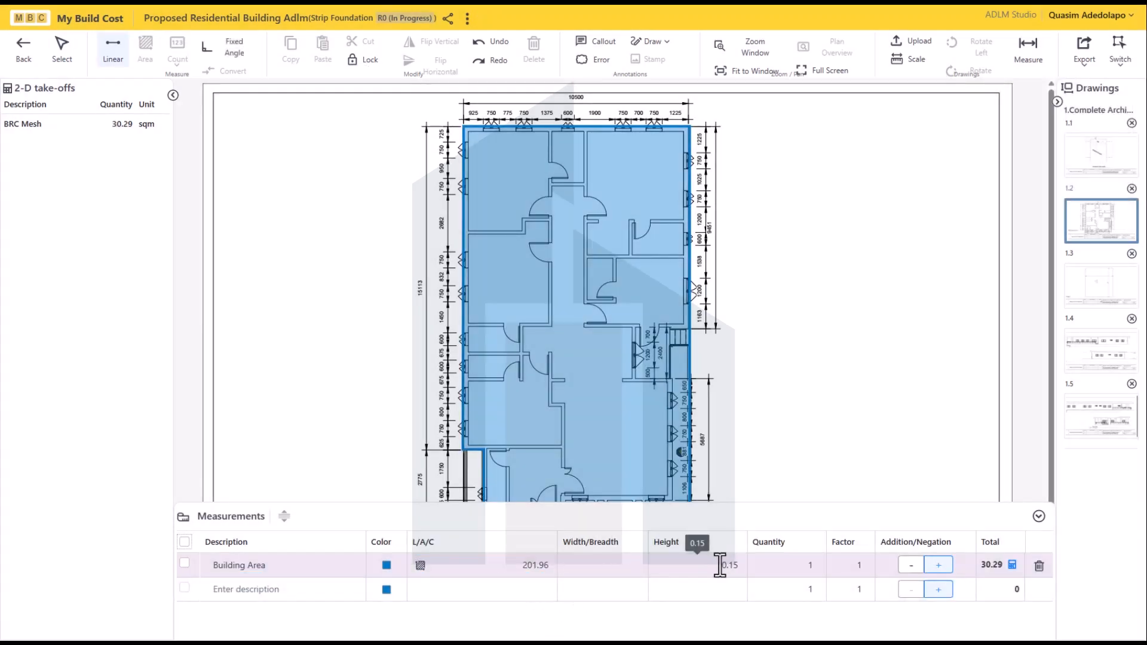
{"action": "left_click_drag", "start_coordinate": [719, 565], "coordinate": [752, 566]}
{"action": "key", "text": "BackSpace"}
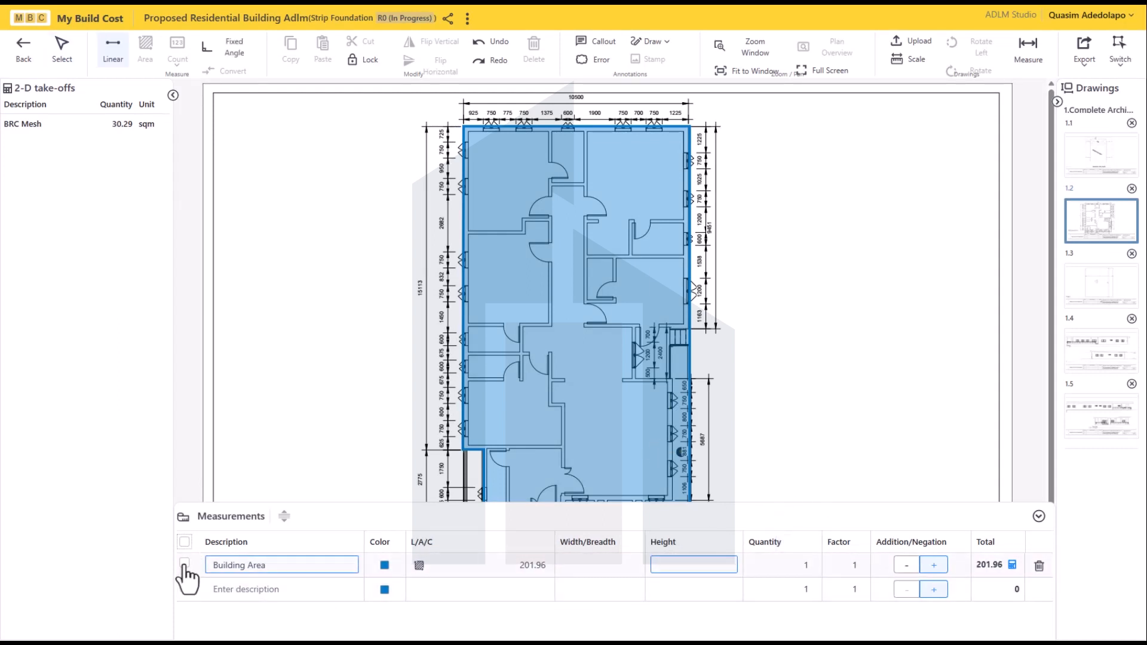
Copy BRC Mesh's Building Area measurement without a height and return to the detailed estimate
{"action": "left_click", "coordinate": [183, 565]}
{"action": "left_click", "coordinate": [184, 564]}
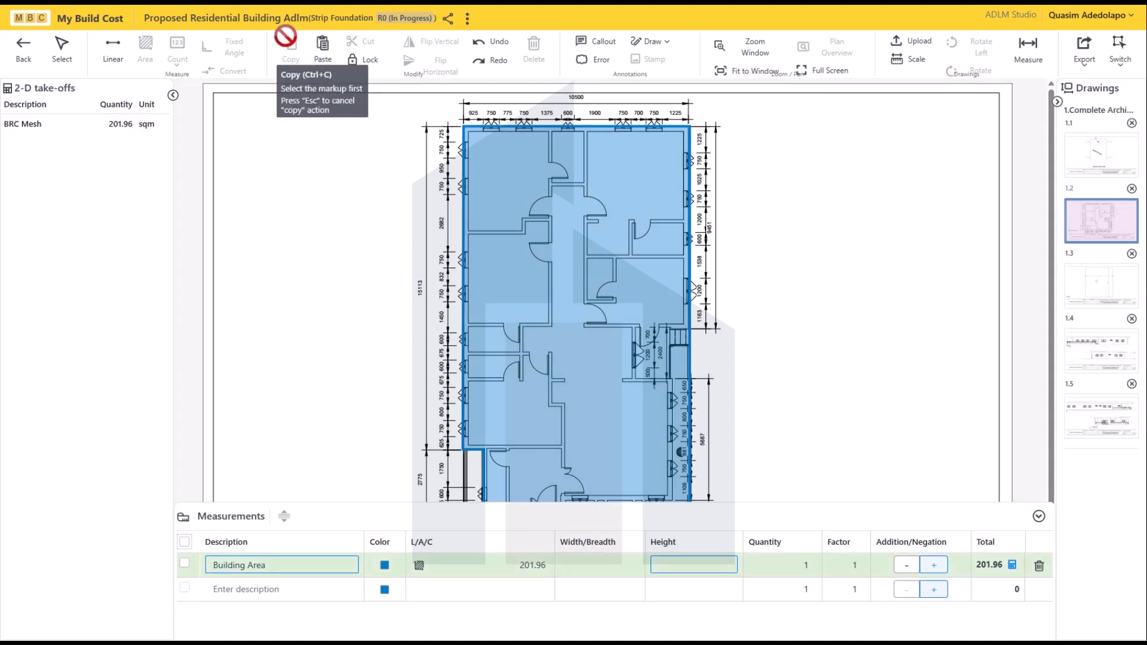
{"action": "left_click", "coordinate": [23, 48]}
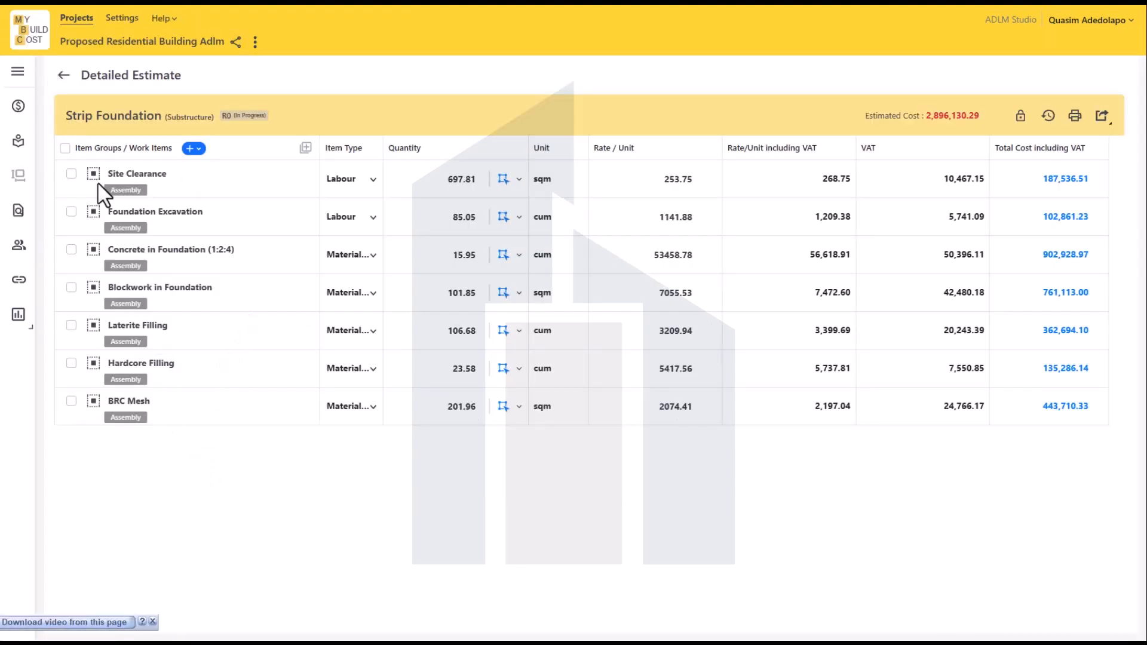
Add the DPM work item from the ADLM Library to the Strip Foundation estimate
{"action": "left_click", "coordinate": [201, 149]}
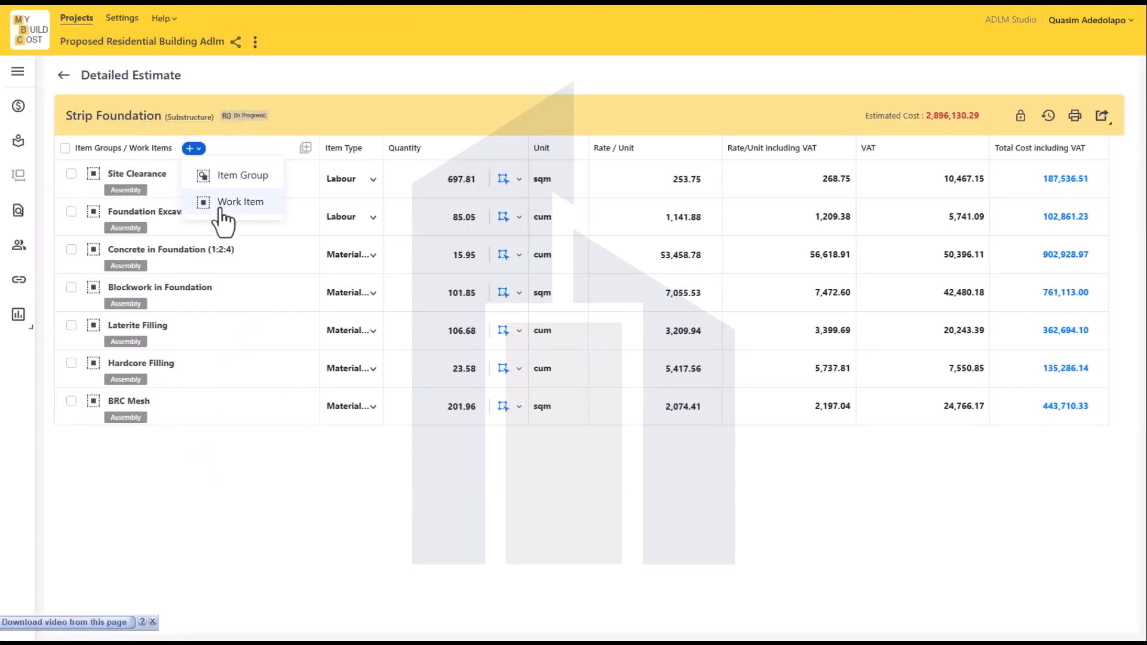
{"action": "left_click", "coordinate": [235, 203]}
{"action": "left_click", "coordinate": [257, 322]}
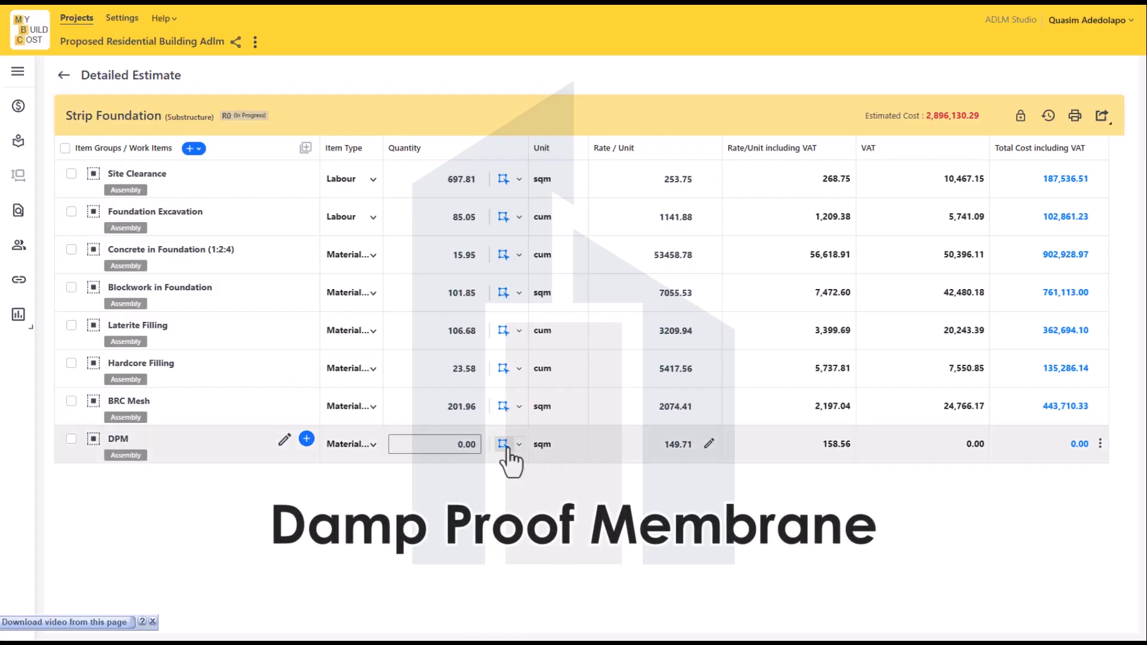
Paste the copied Building Area measurement into DPM's 2-D take-off, then copy it from there for reuse
{"action": "left_click", "coordinate": [503, 446]}
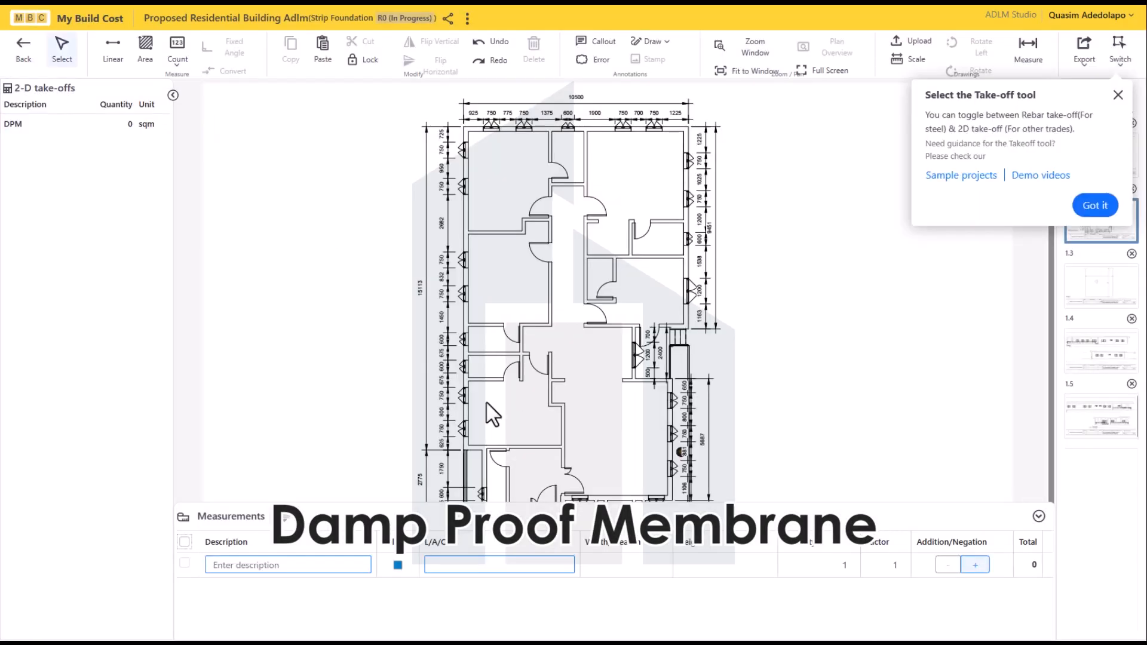
{"action": "left_click", "coordinate": [322, 57]}
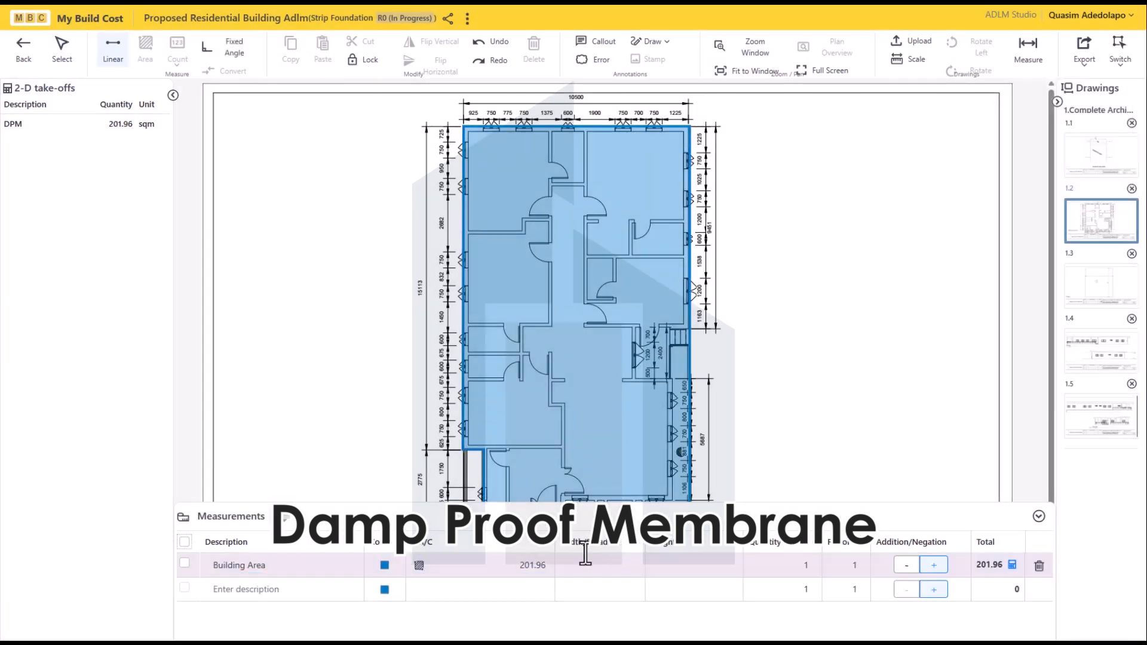
{"action": "left_click", "coordinate": [185, 563]}
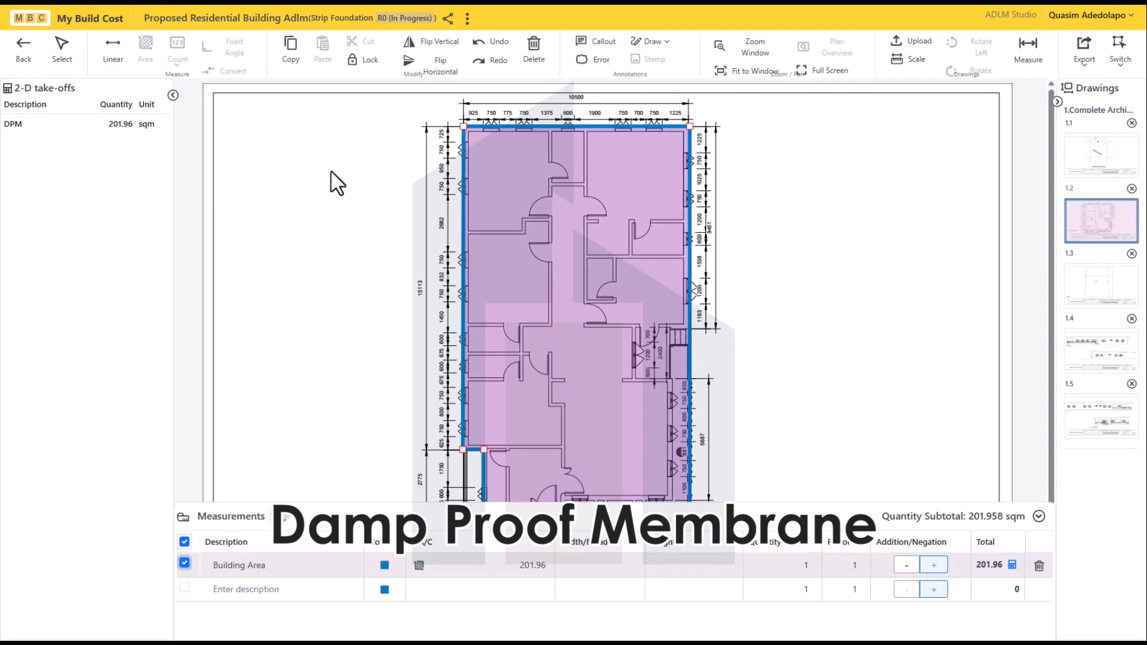
{"action": "left_click", "coordinate": [291, 49]}
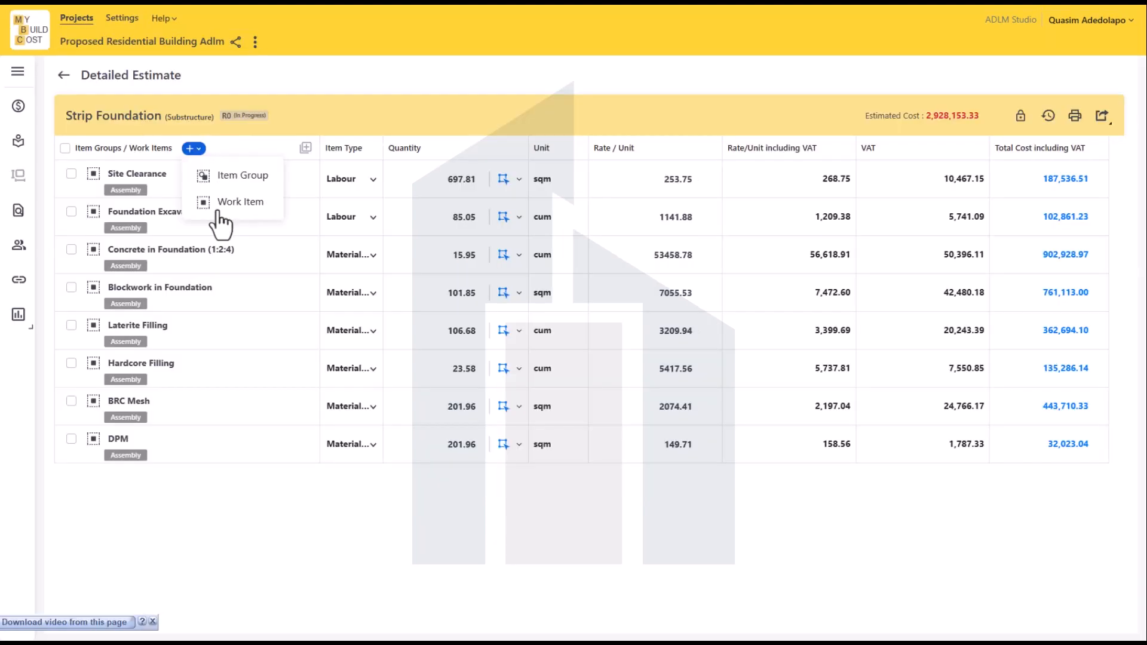
Add the Oversite Concrete (1:2:4) work item from the ADLM Library to the Strip Foundation estimate
{"action": "left_click", "coordinate": [220, 206]}
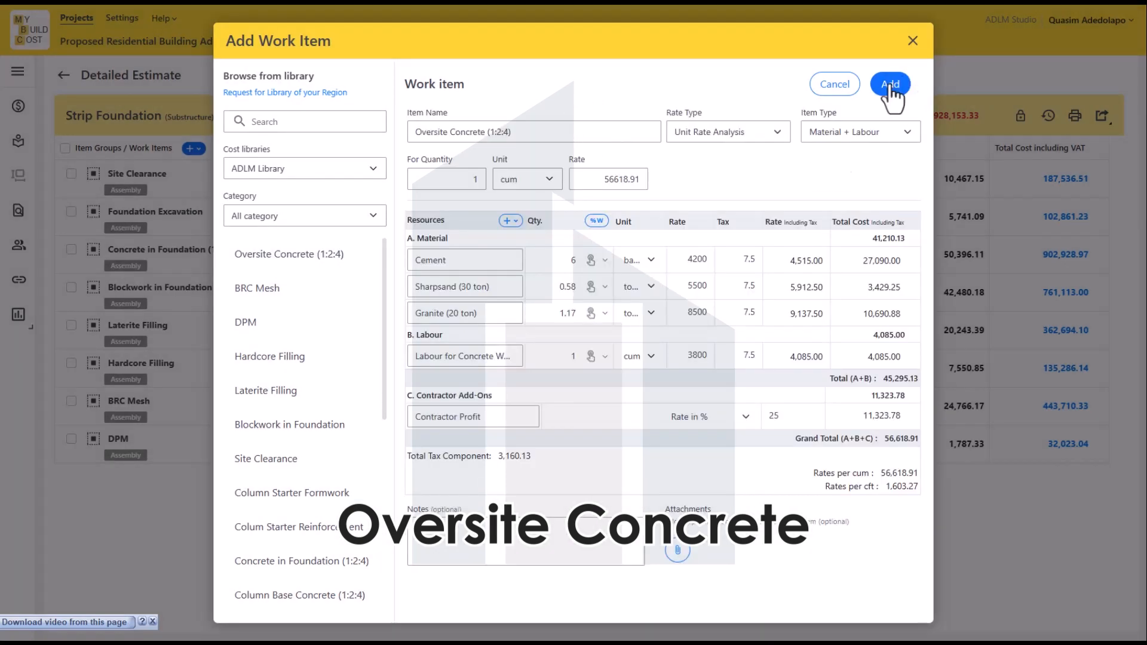
{"action": "left_click", "coordinate": [891, 84]}
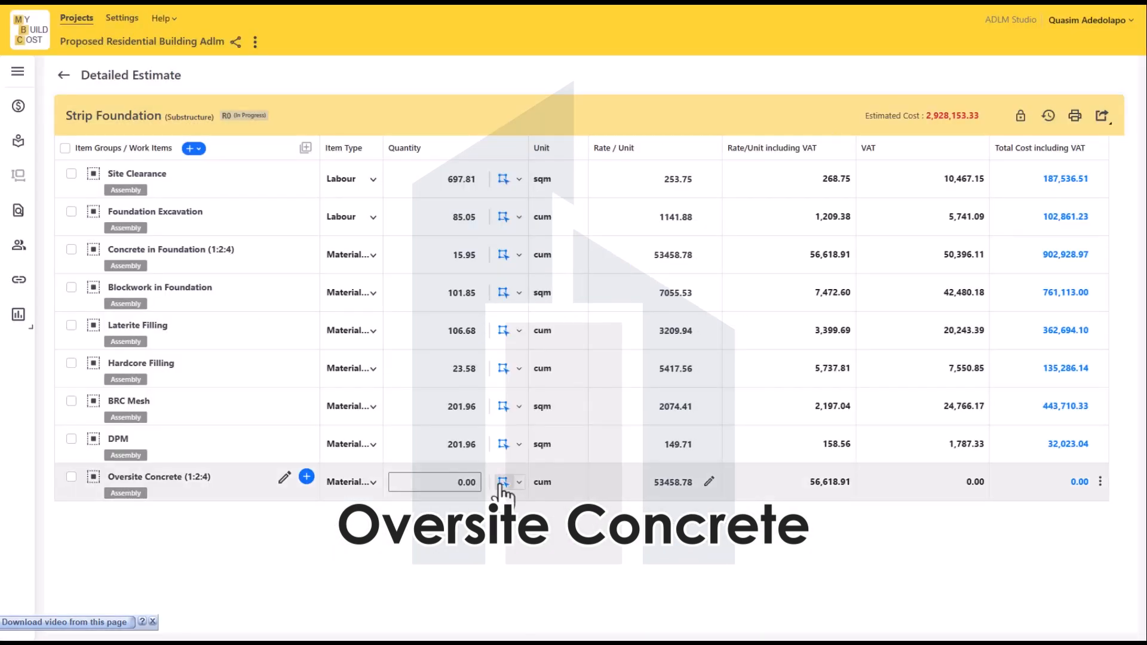
Paste the Building Area measurement into Oversite Concrete's 2-D take-off, set its height to 0.15 and return to the detailed estimate
{"action": "left_click", "coordinate": [503, 483]}
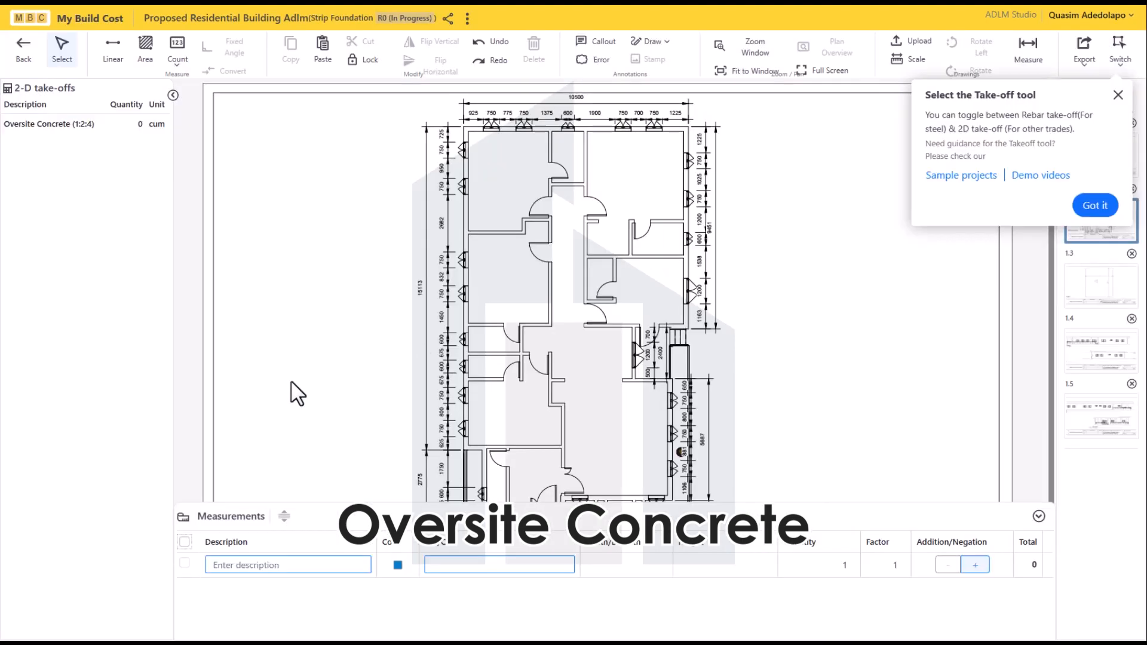
{"action": "left_click", "coordinate": [323, 52]}
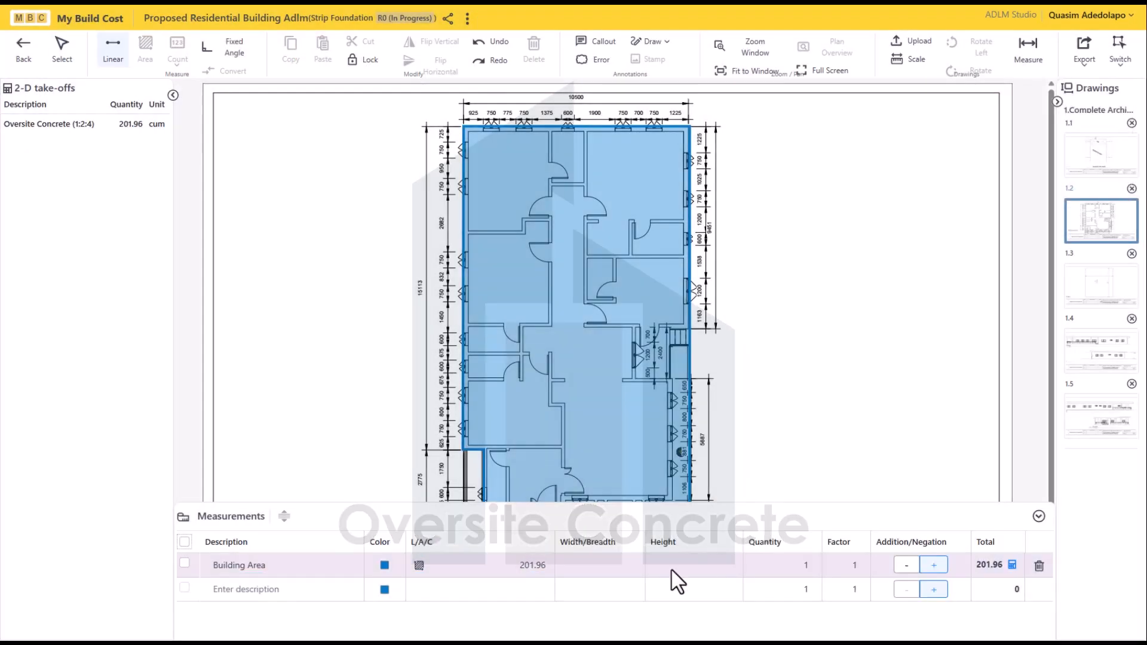
{"action": "left_click", "coordinate": [694, 569]}
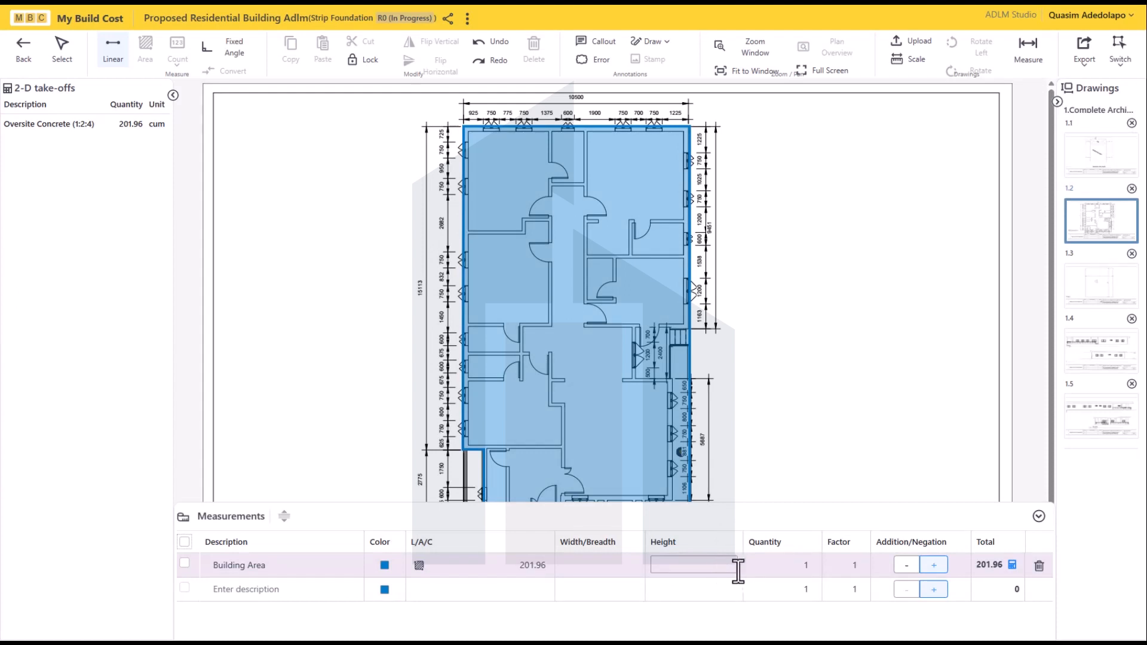
{"action": "left_click", "coordinate": [695, 569]}
{"action": "type", "text": "0.15"}
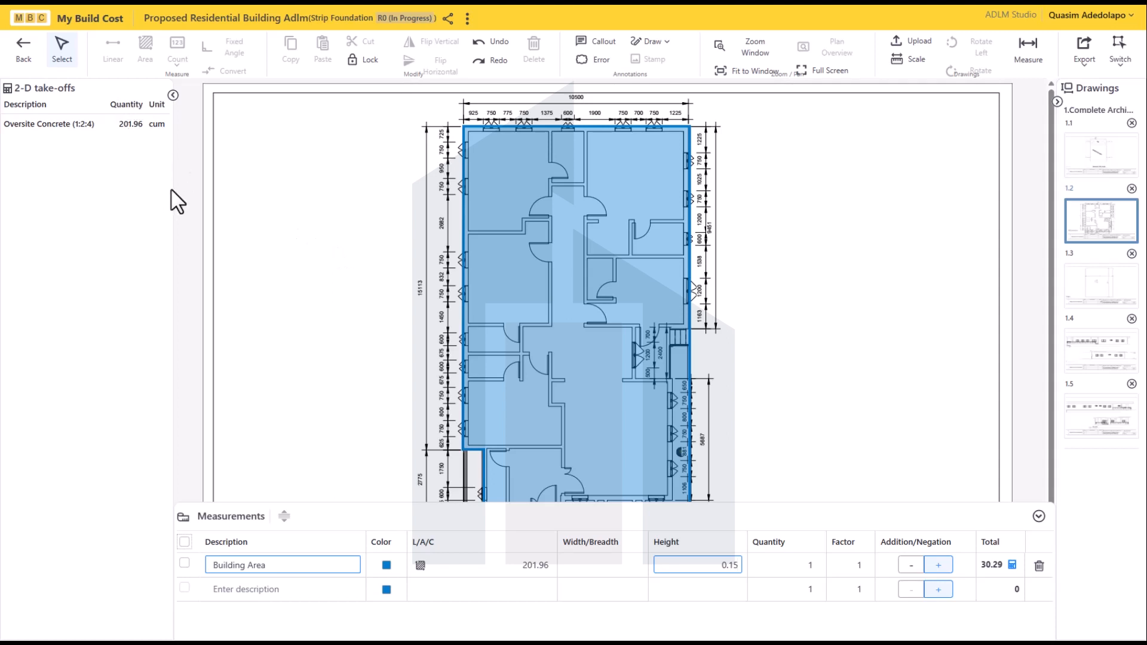
{"action": "left_click", "coordinate": [22, 54]}
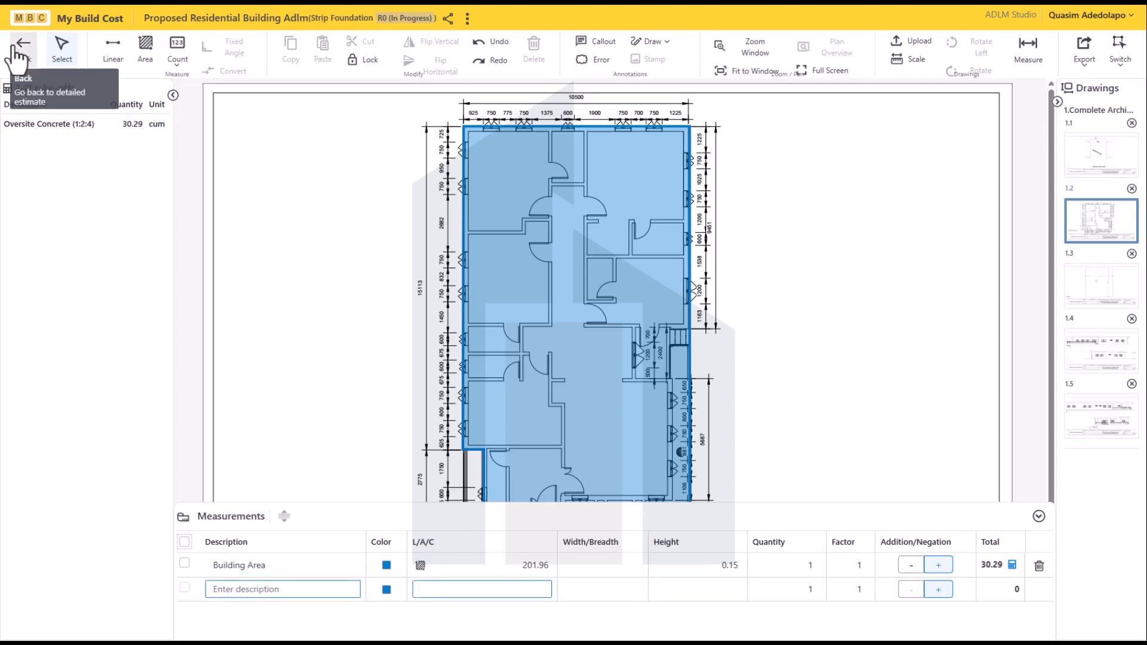
{"action": "left_click", "coordinate": [19, 53]}
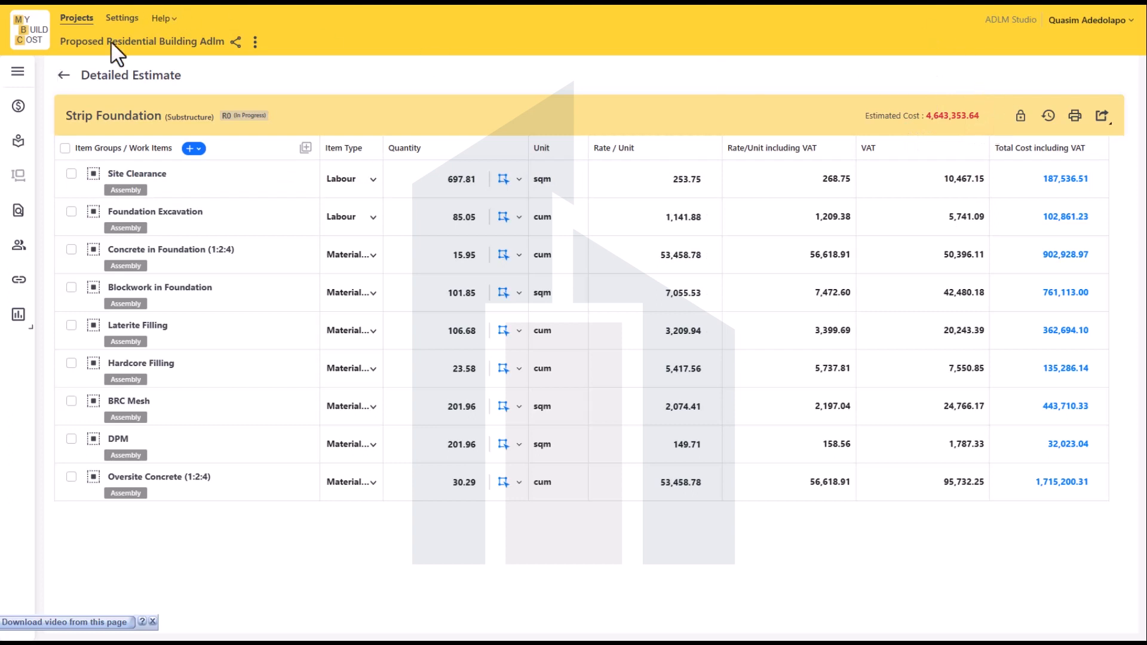
Leave the Strip Foundation detailed estimate and open the project's Mat/Lab Breakup report
{"action": "left_click", "coordinate": [59, 72]}
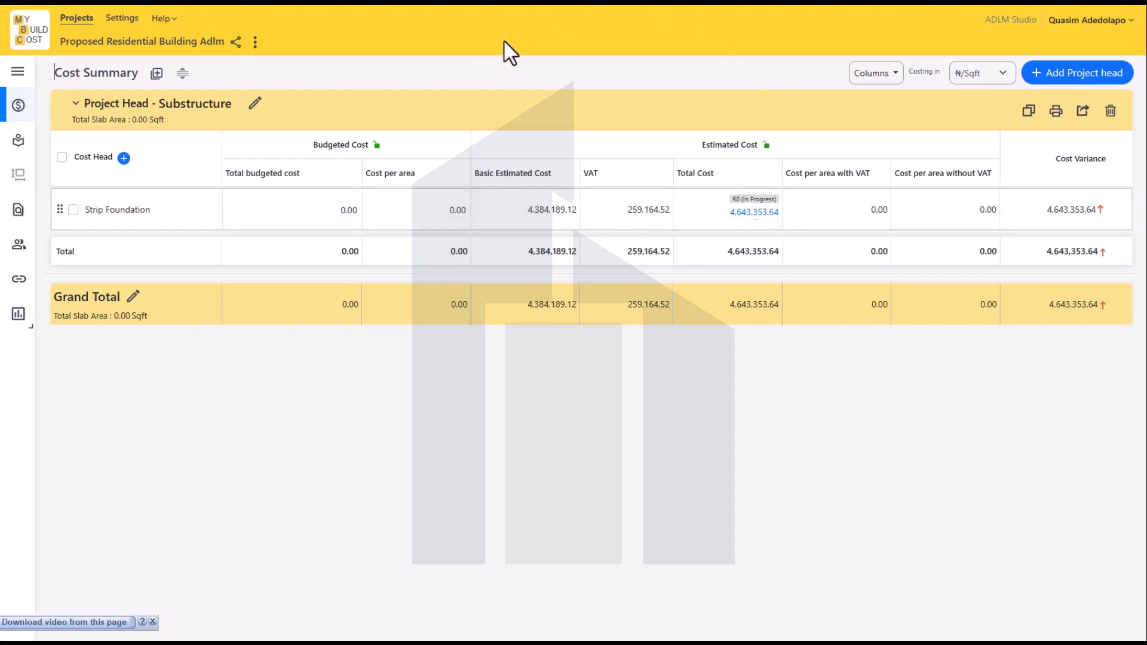
{"action": "left_click", "coordinate": [19, 72]}
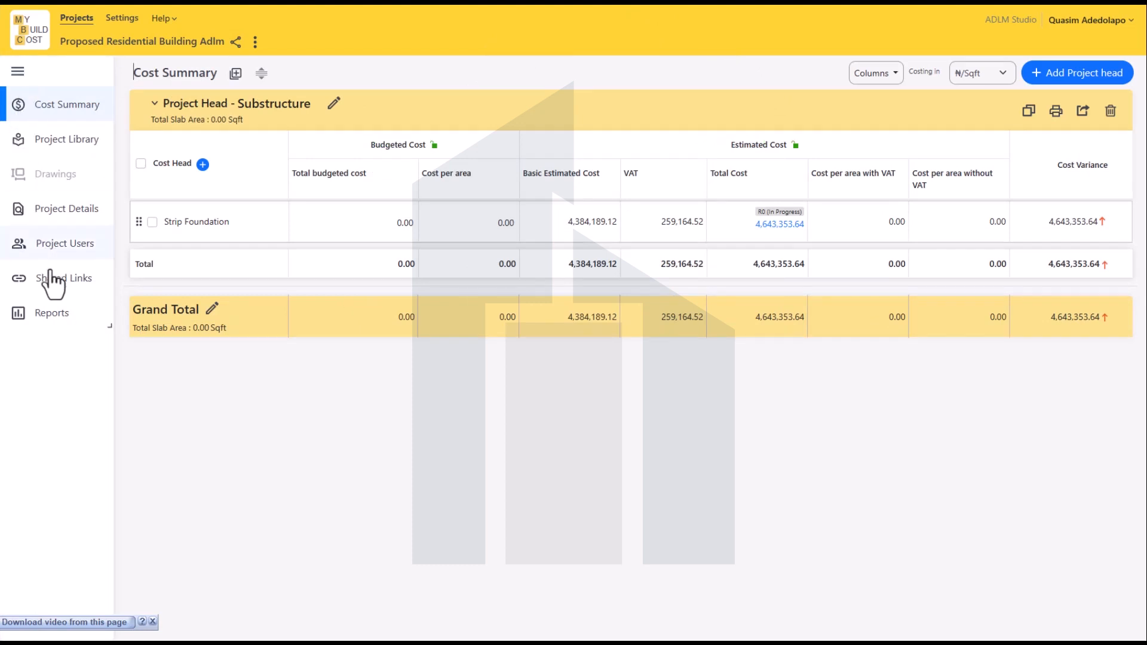
{"action": "left_click", "coordinate": [64, 316]}
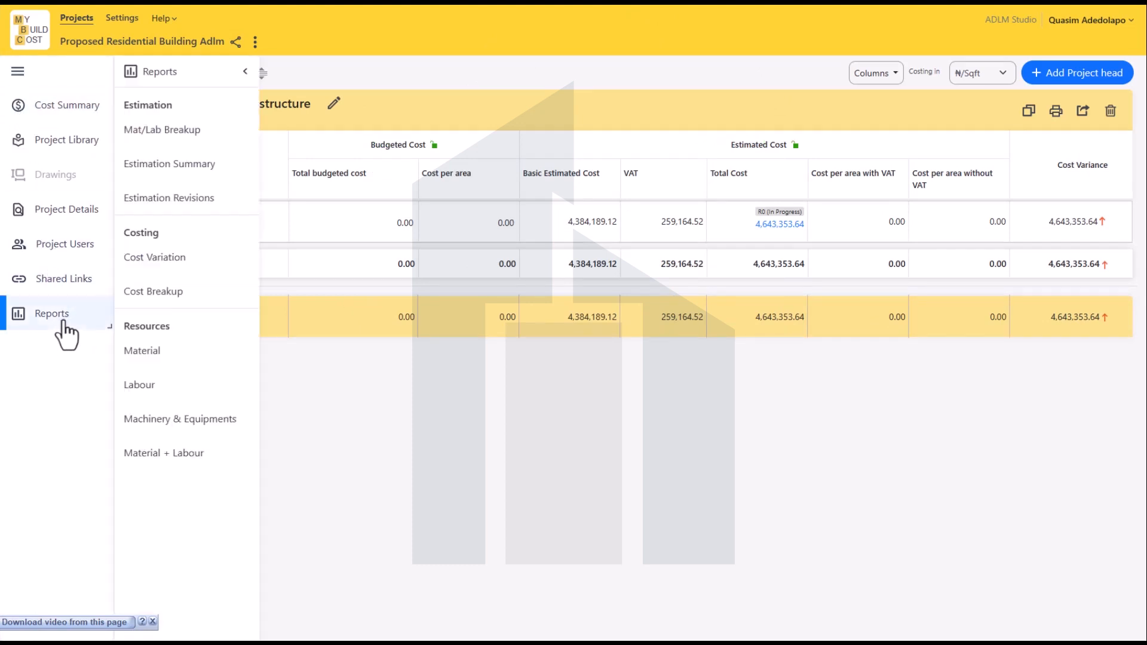
{"action": "left_click", "coordinate": [161, 131]}
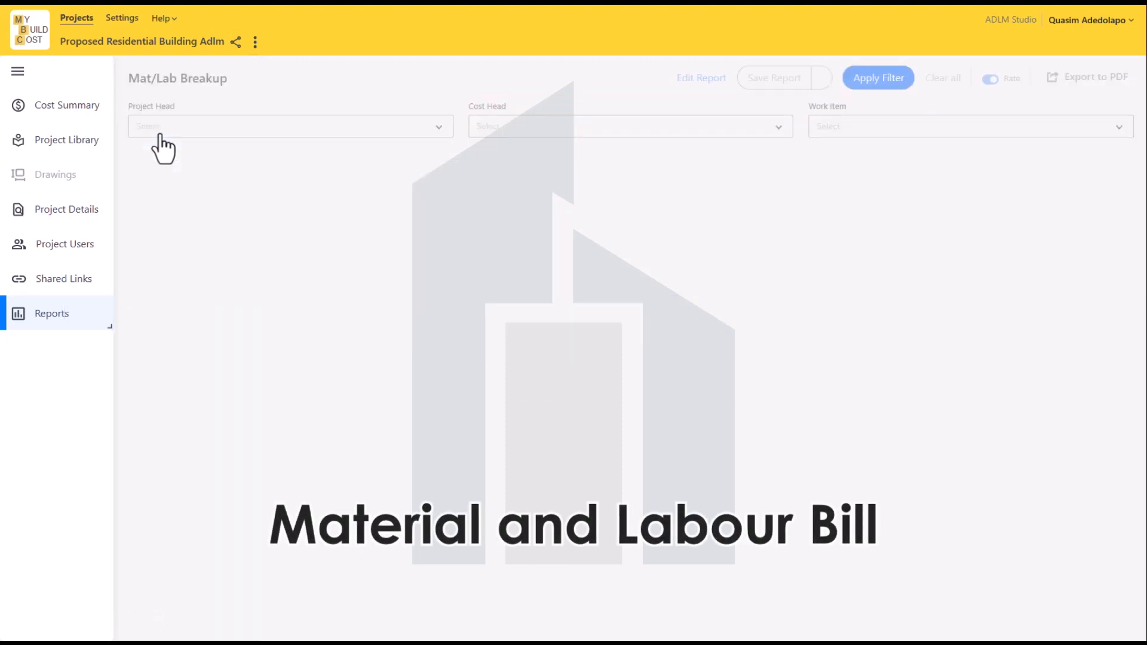
Generate the Mat/Lab Breakup report for the Substructure project head, Strip Foundation cost head and all work items
{"action": "left_click", "coordinate": [214, 131]}
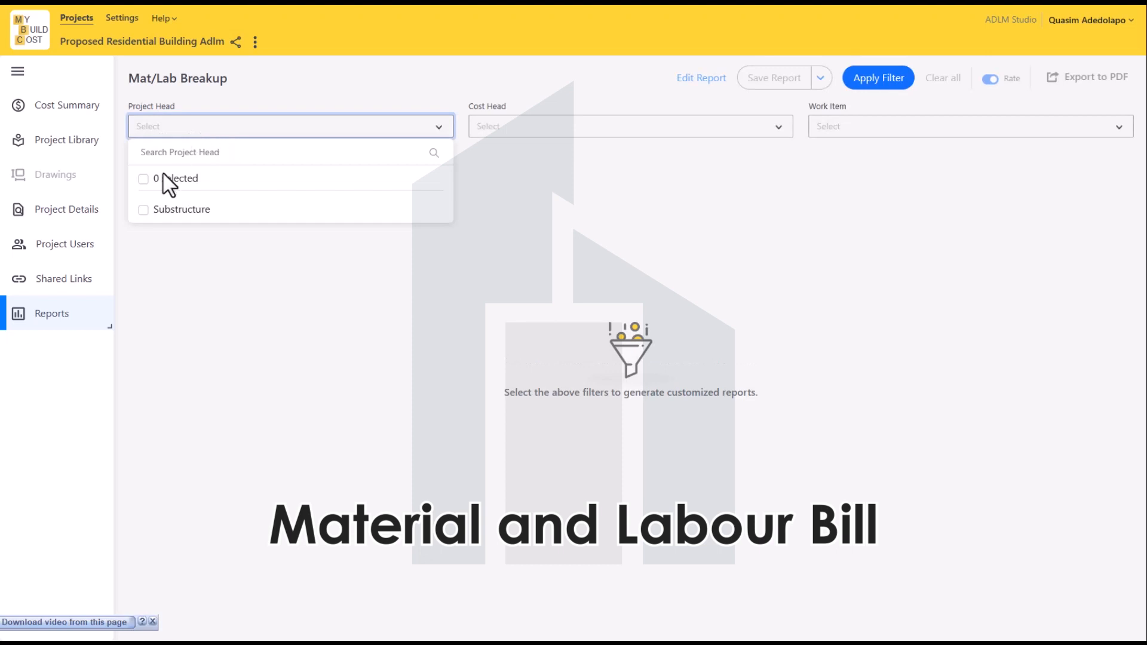
{"action": "left_click", "coordinate": [144, 209]}
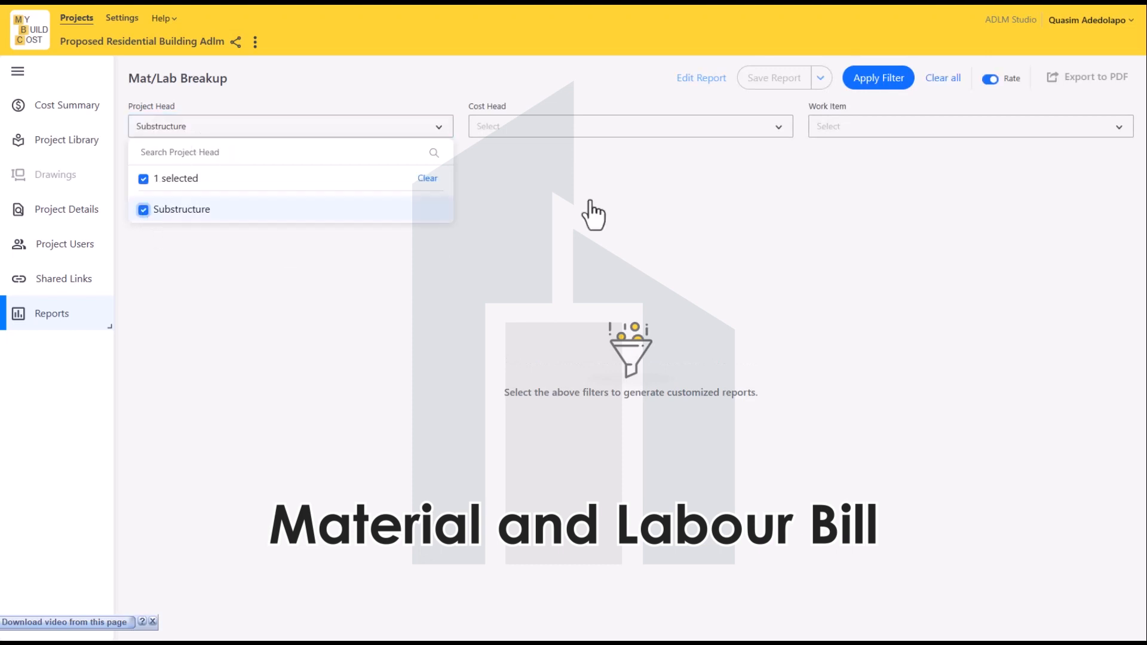
{"action": "left_click", "coordinate": [594, 131]}
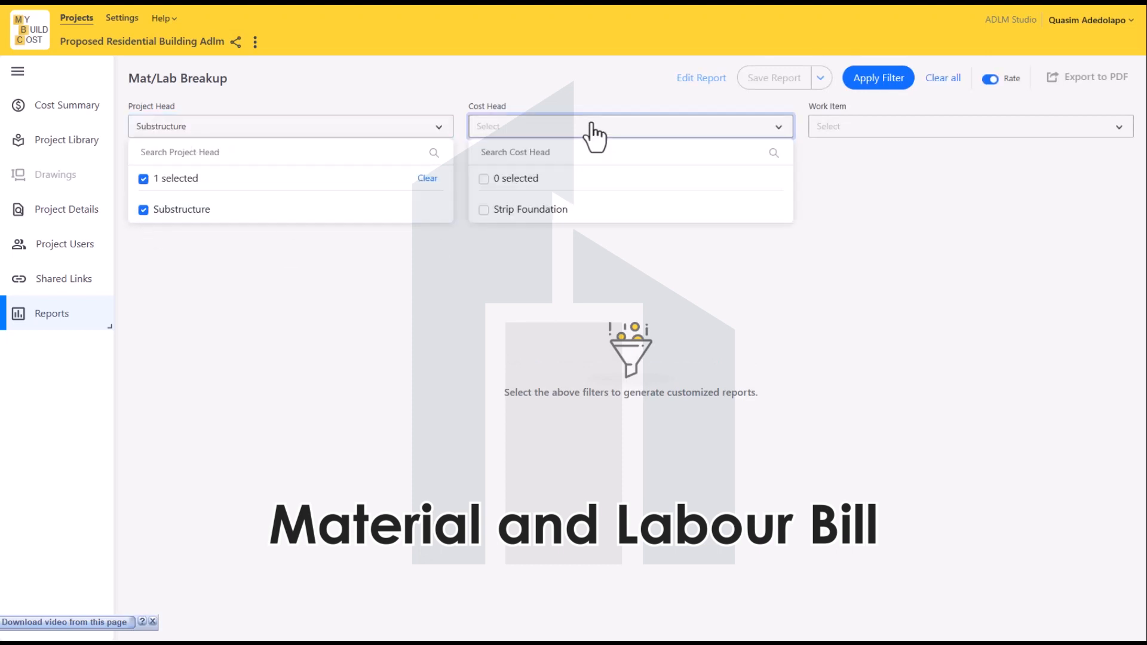
{"action": "left_click", "coordinate": [484, 210]}
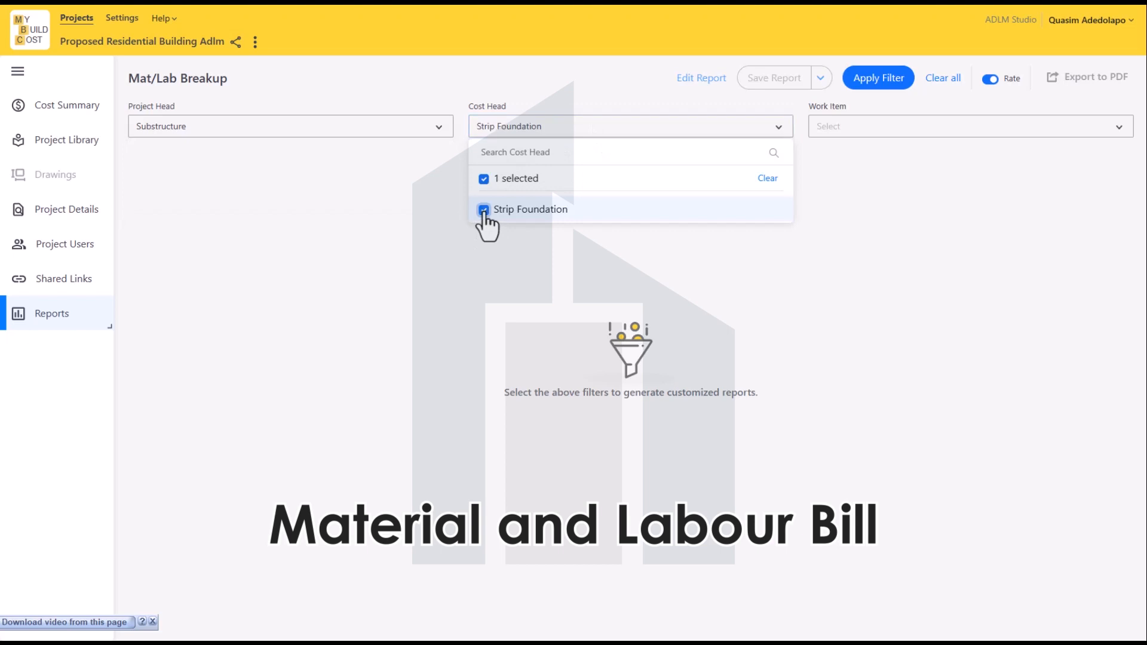
{"action": "left_click", "coordinate": [874, 128]}
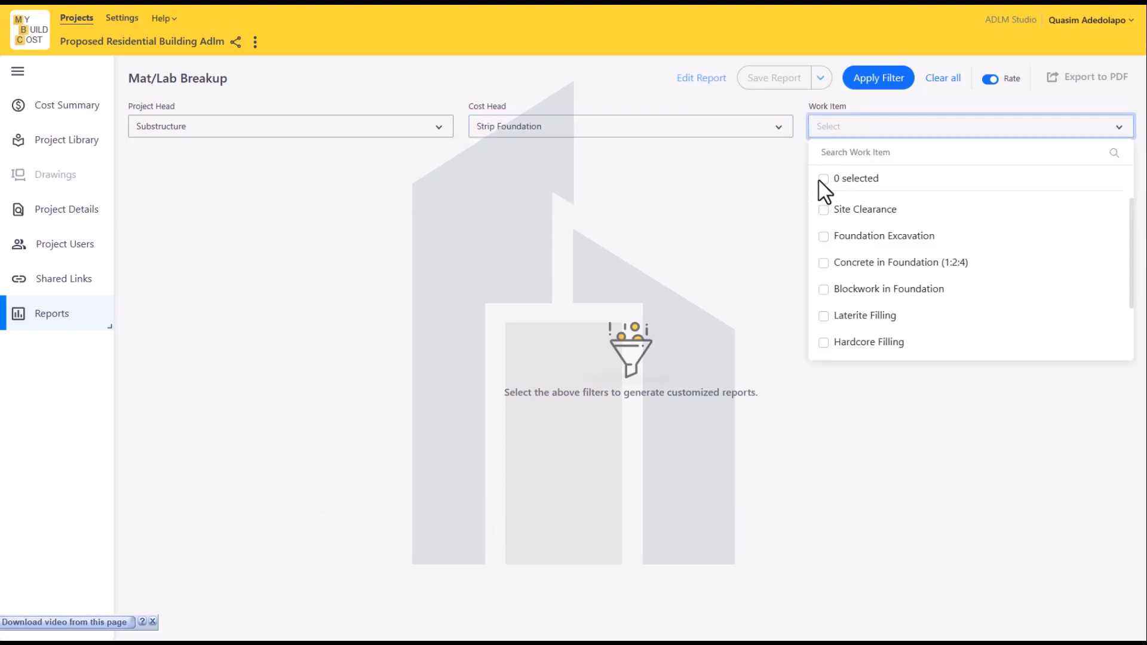
{"action": "left_click", "coordinate": [824, 179]}
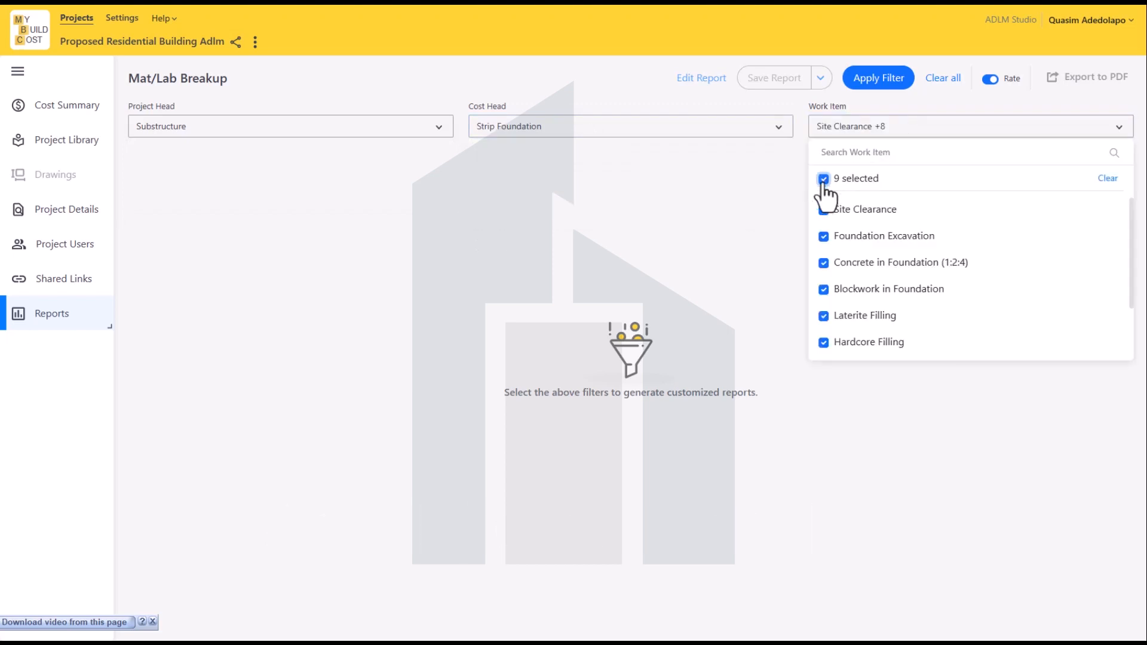
{"action": "left_click", "coordinate": [887, 87]}
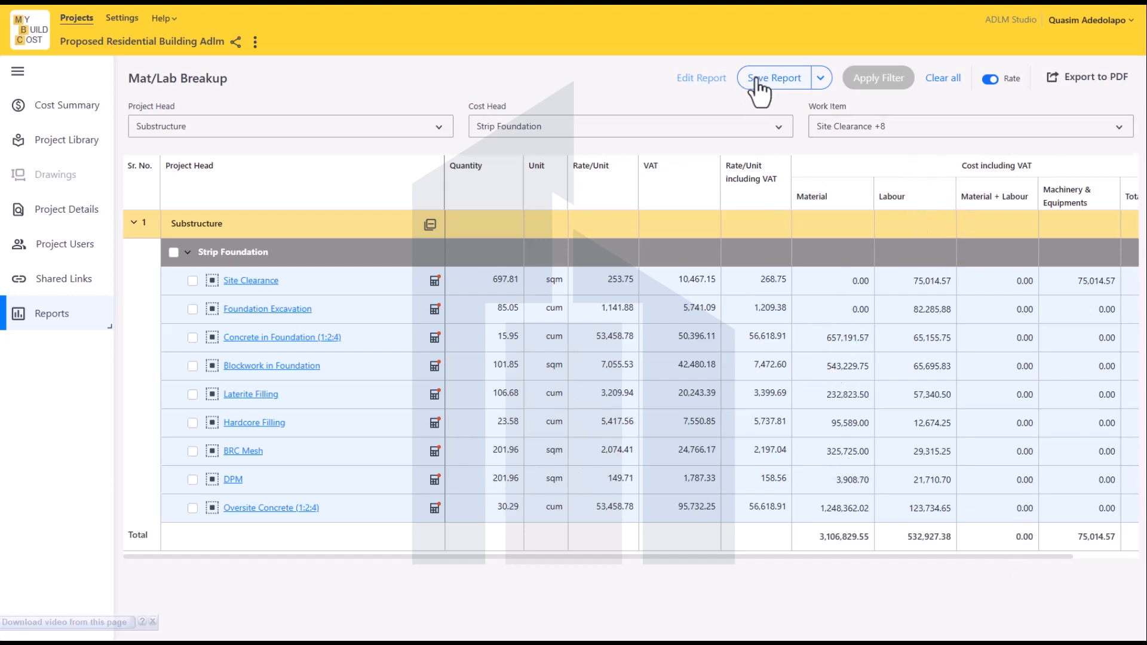
Save the generated breakup report under the name "Material and Labour Summary"
{"action": "left_click", "coordinate": [759, 84]}
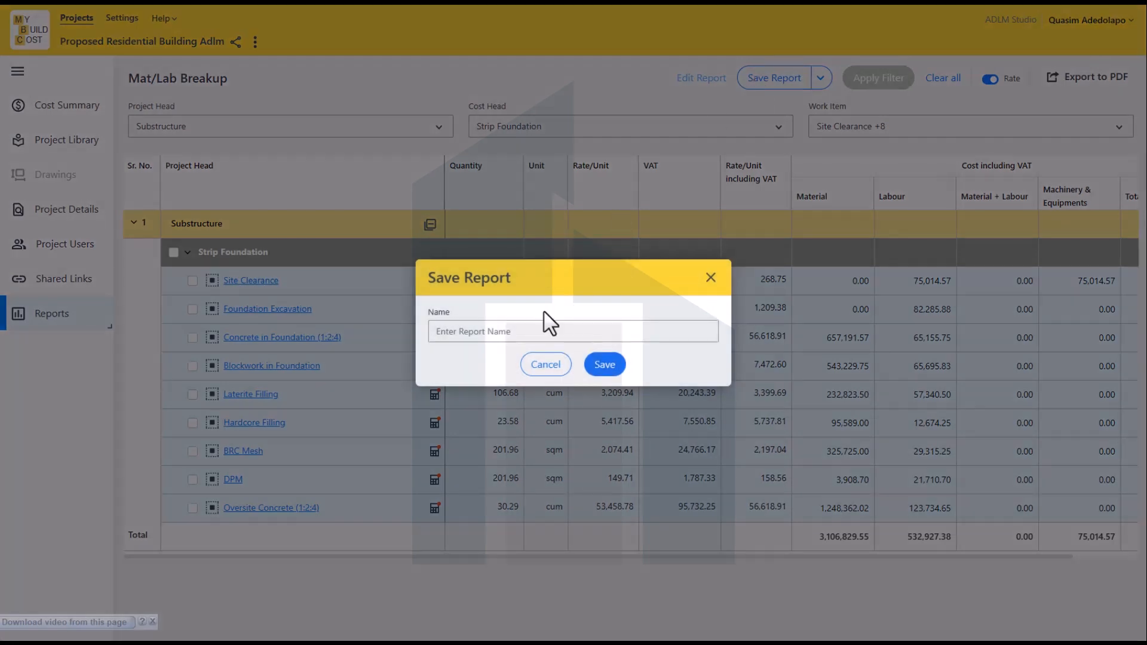
{"action": "left_click", "coordinate": [518, 330]}
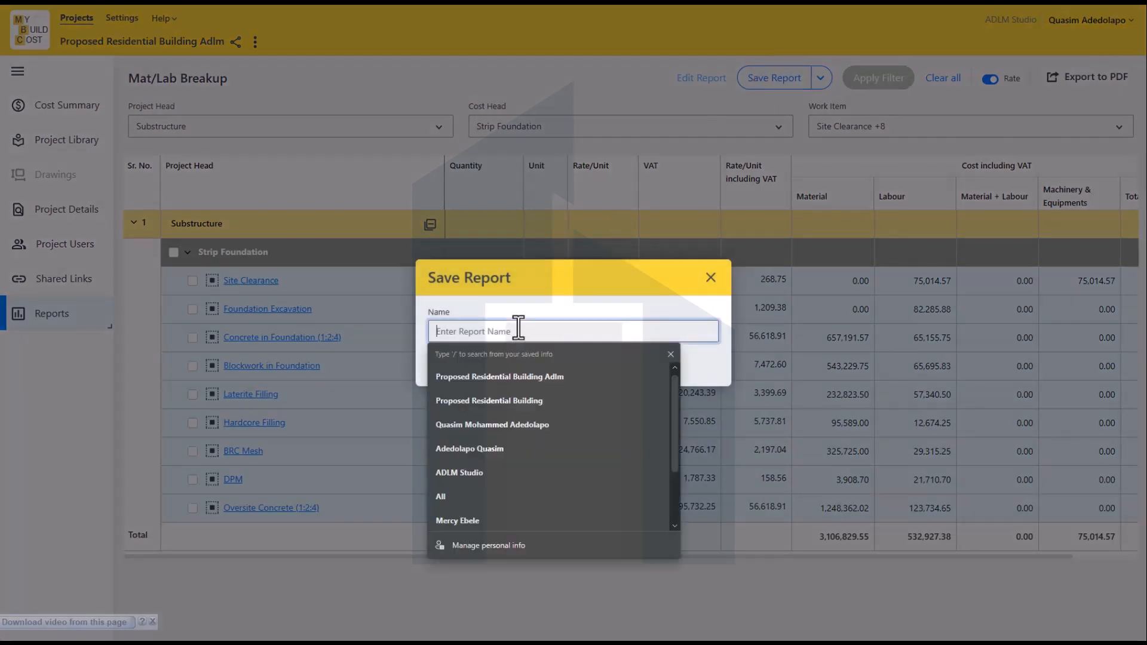
{"action": "type", "text": "Ma"}
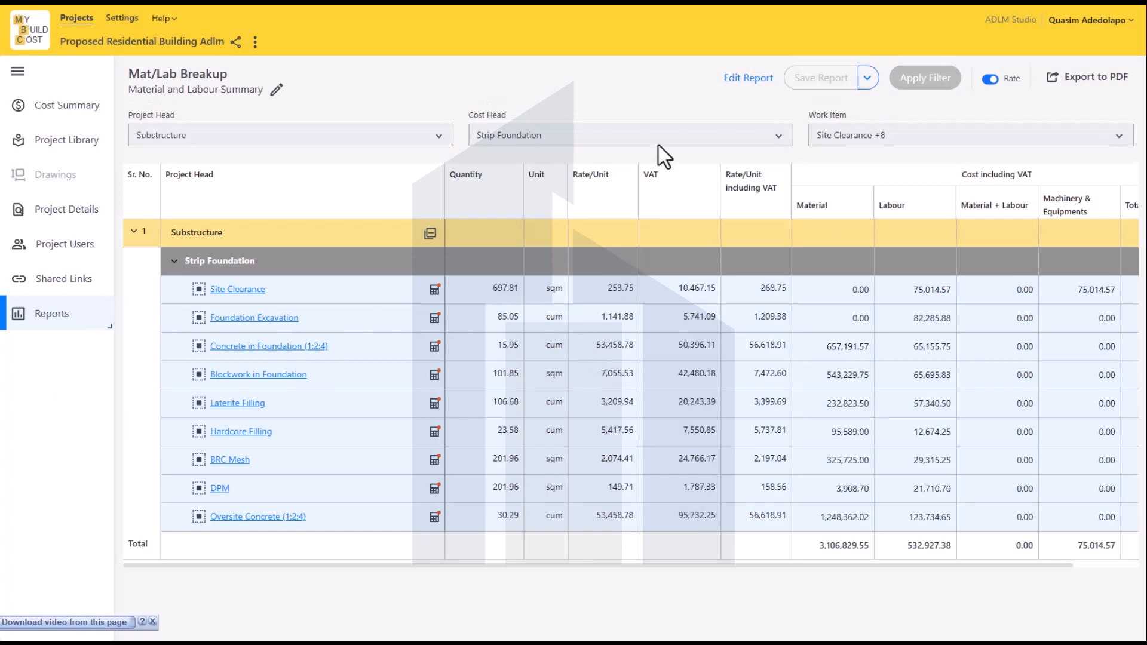
Generate a Material resources report for the Substructure project head, Strip Foundation cost head and Cement only
{"action": "left_click", "coordinate": [87, 317]}
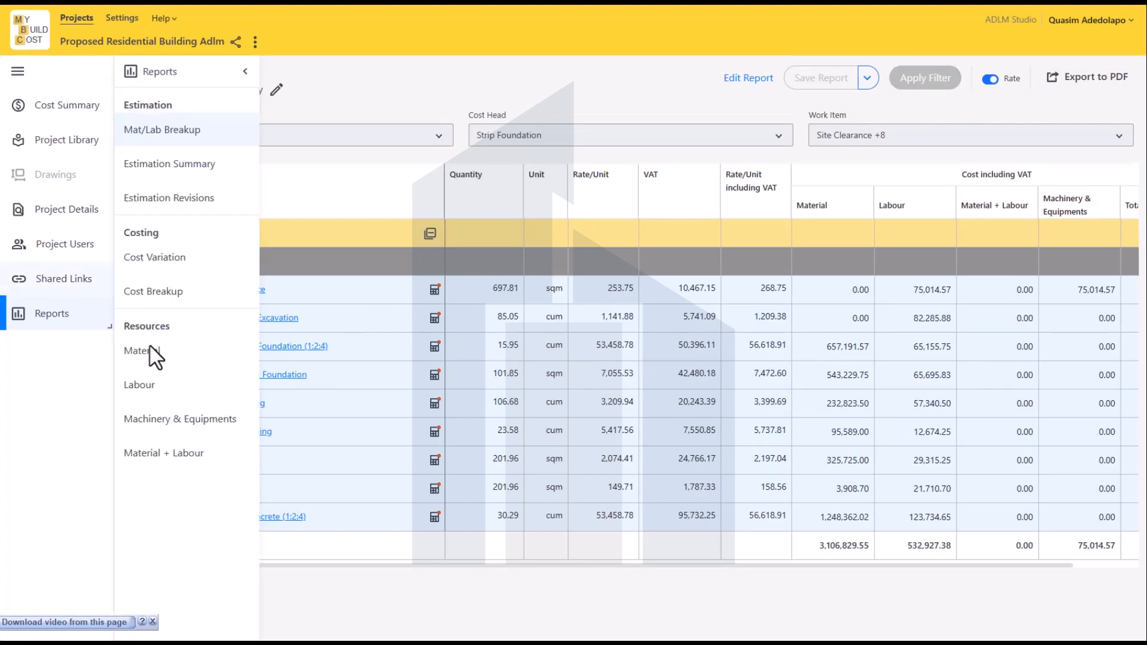
{"action": "left_click", "coordinate": [202, 353]}
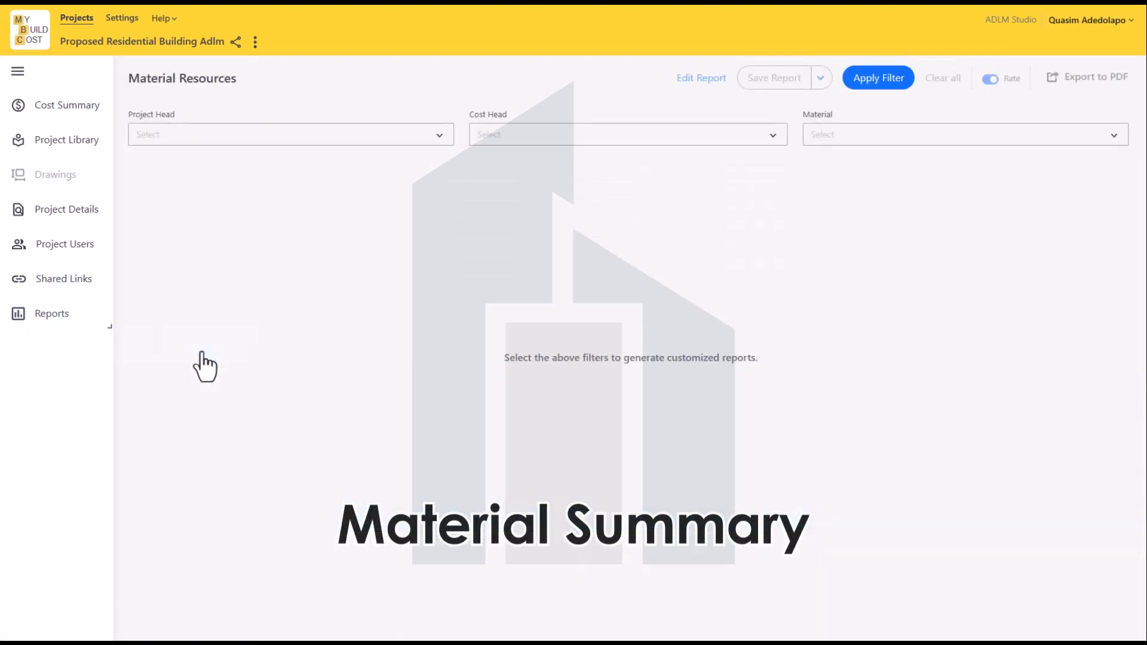
{"action": "left_click", "coordinate": [304, 134]}
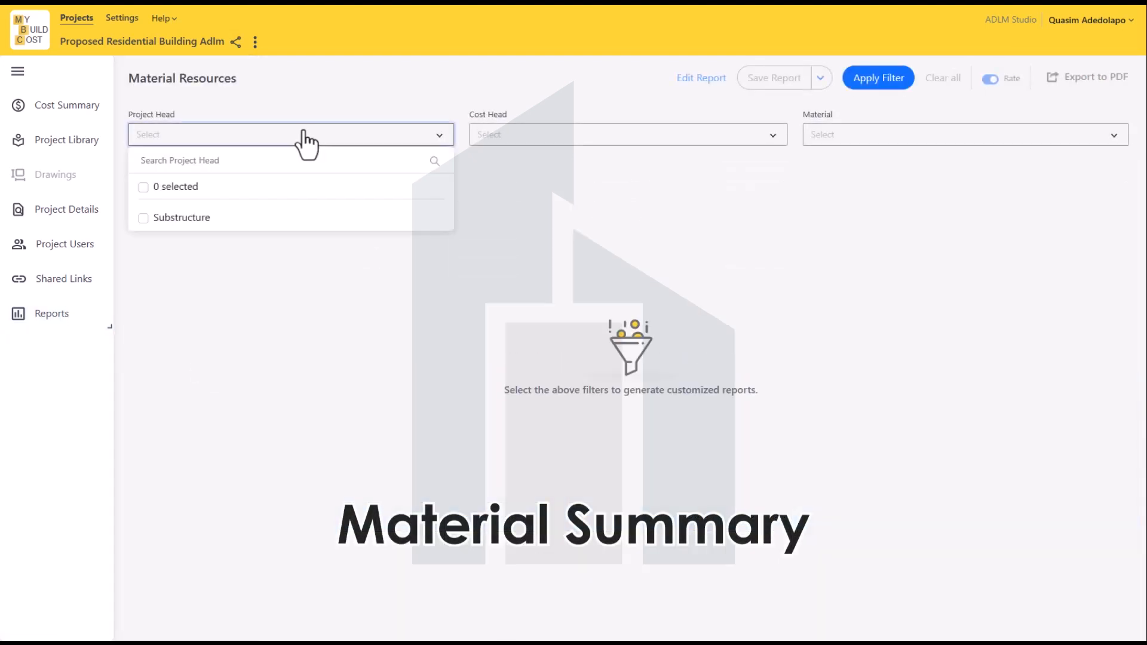
{"action": "left_click", "coordinate": [153, 219]}
{"action": "left_click", "coordinate": [547, 137]}
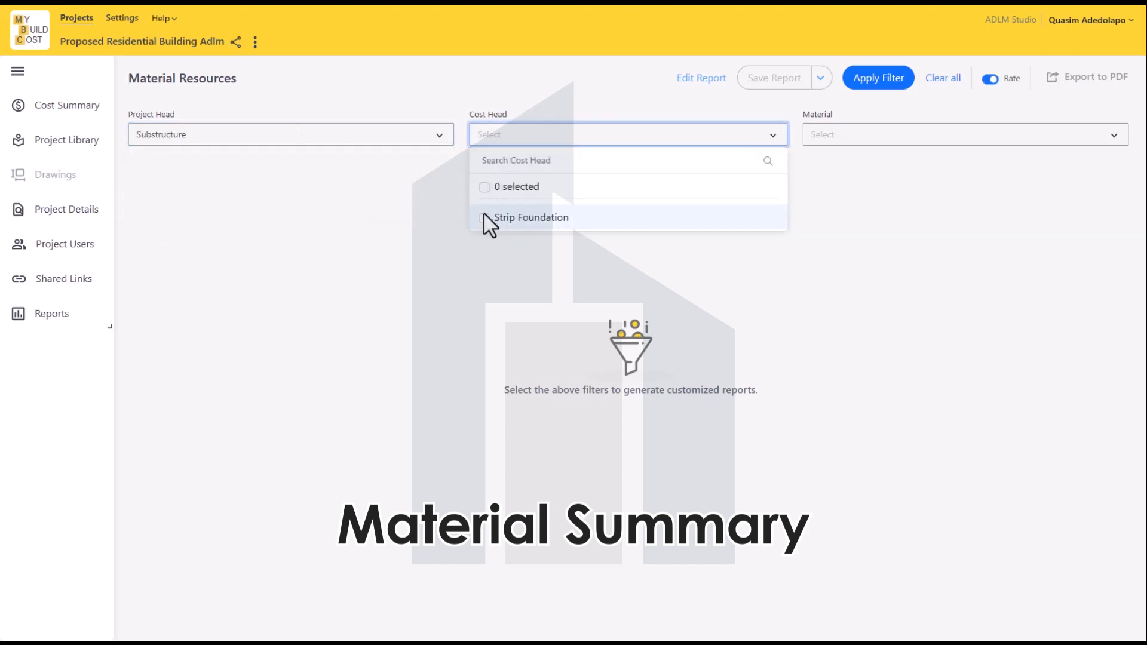
{"action": "left_click", "coordinate": [500, 219]}
{"action": "left_click", "coordinate": [833, 133]}
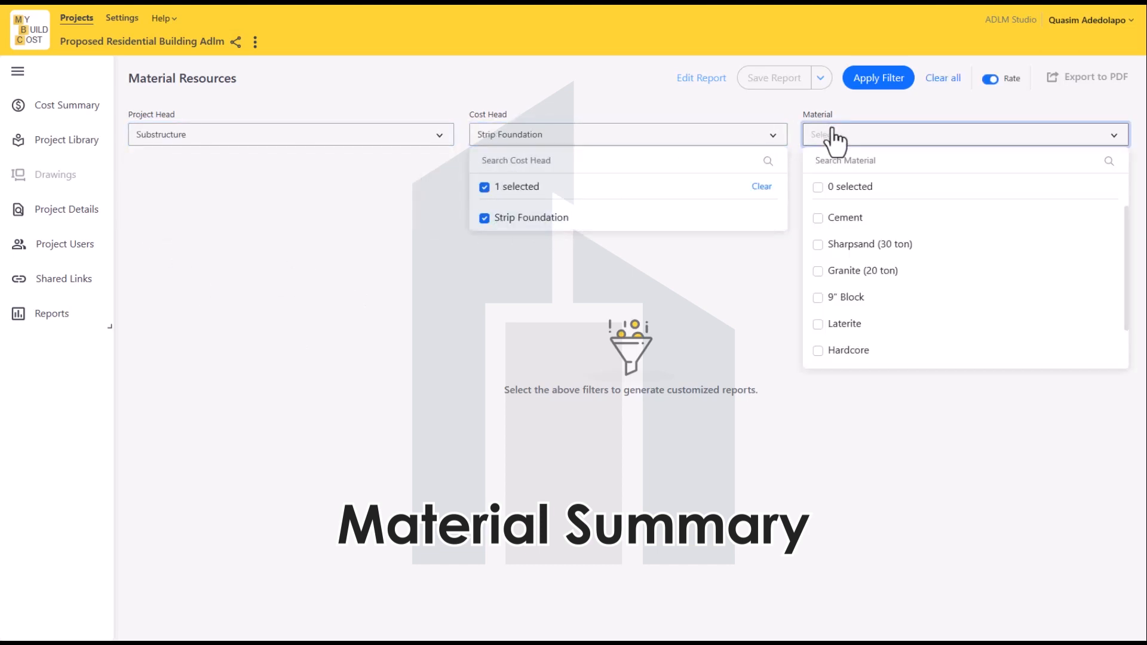
{"action": "left_click", "coordinate": [817, 219]}
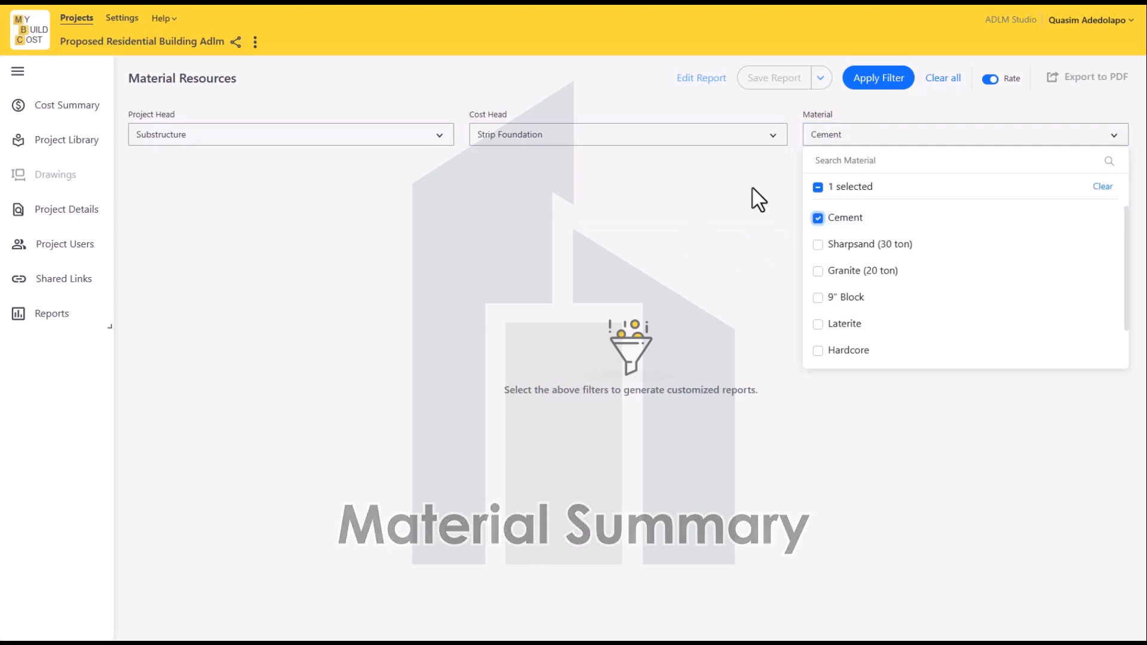
{"action": "left_click", "coordinate": [860, 117]}
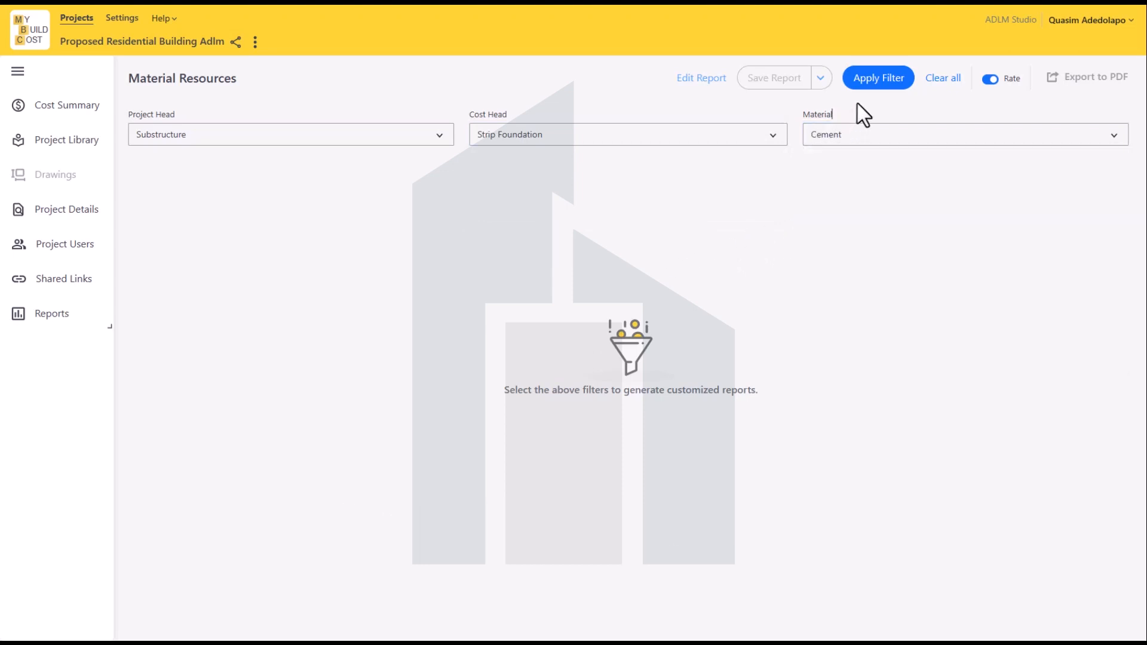
{"action": "left_click", "coordinate": [876, 84]}
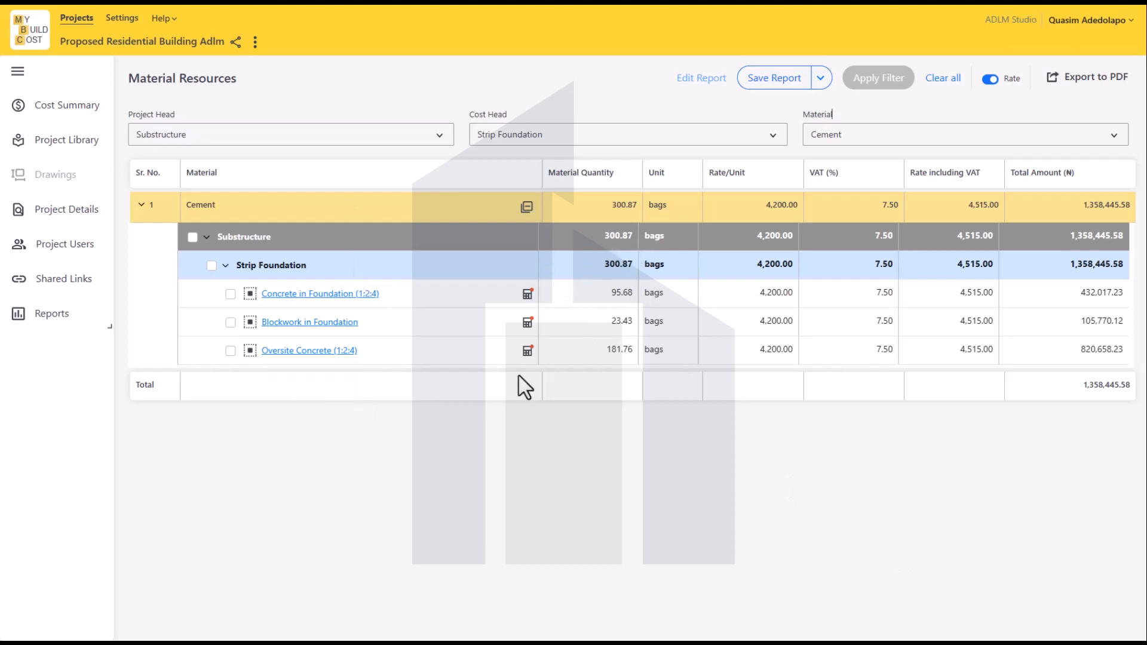
Add Sharpsand (30 ton) and 9" Block to the report's material filter and regenerate it
{"action": "left_click", "coordinate": [1019, 138]}
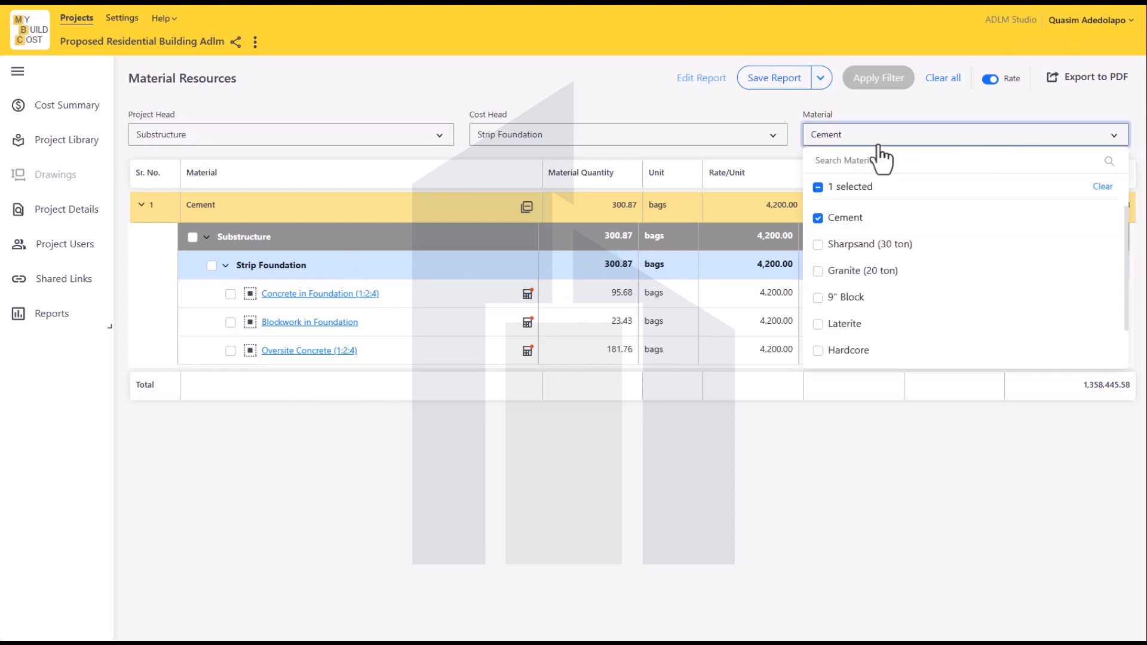
{"action": "left_click", "coordinate": [818, 245]}
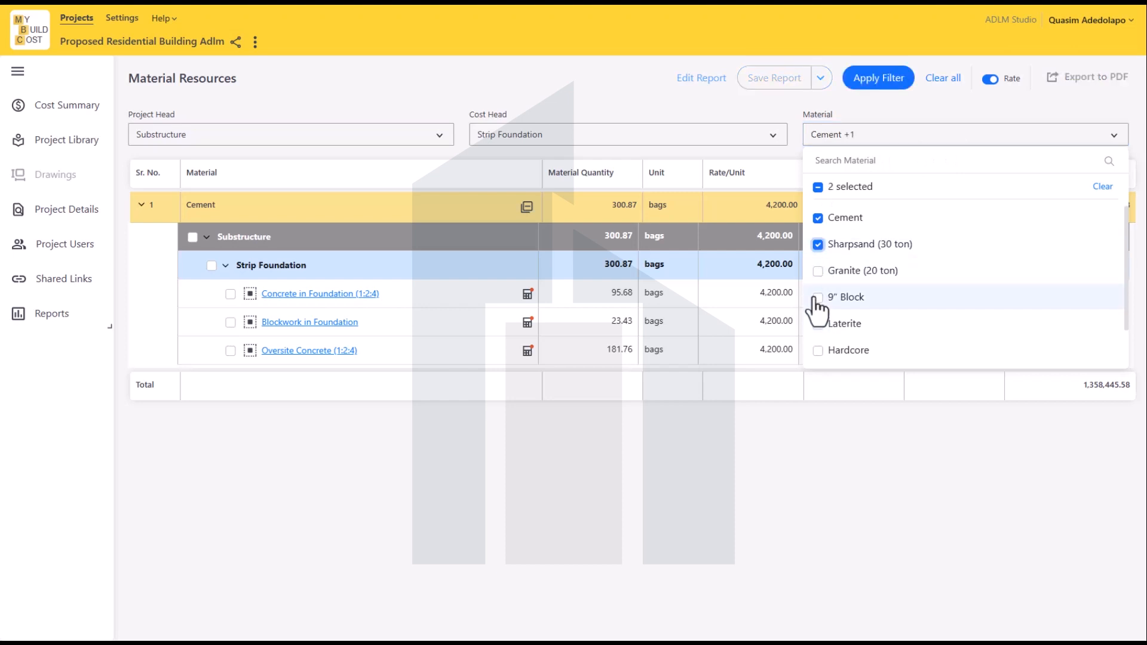
{"action": "left_click", "coordinate": [818, 297]}
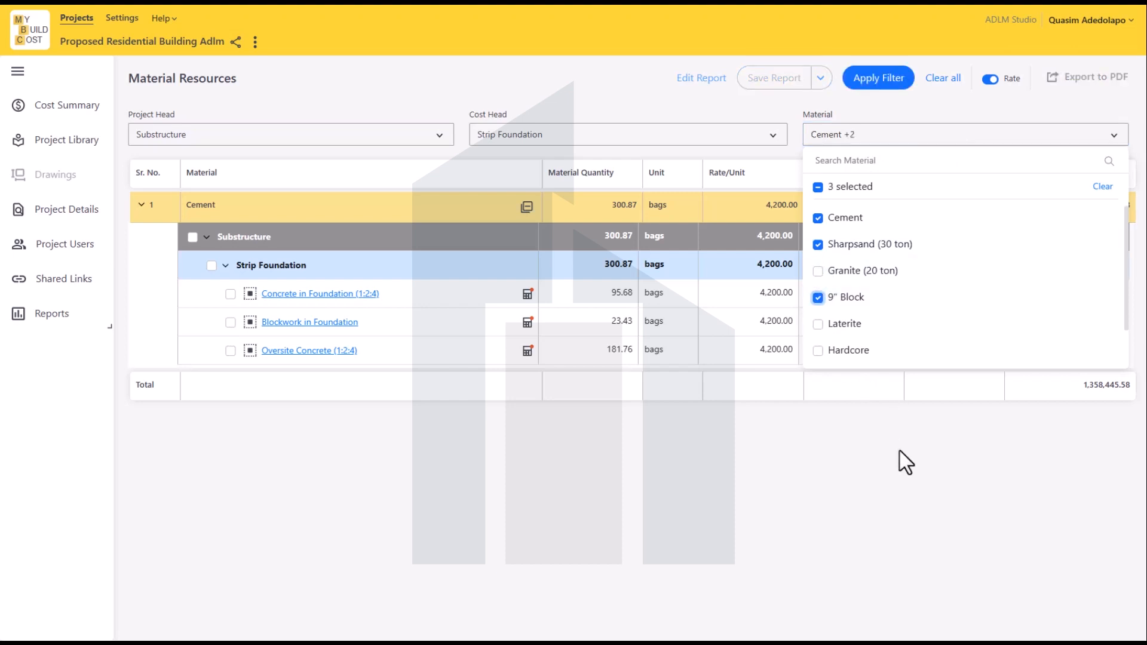
{"action": "left_click", "coordinate": [866, 75]}
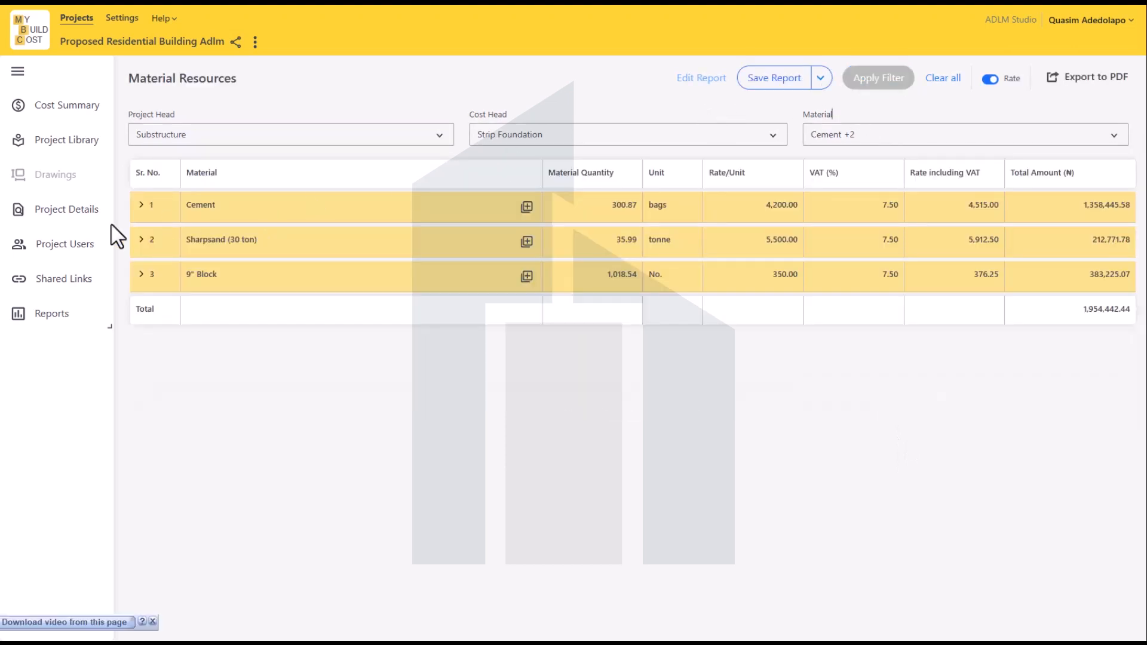